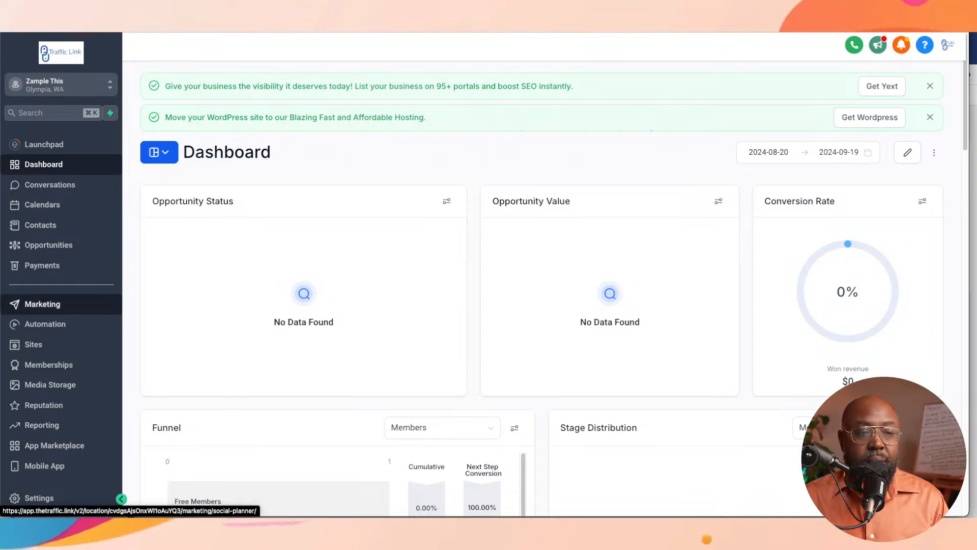
- Open the Documents & Contracts templates in Payments and create a new blank template
key(super+Tab)
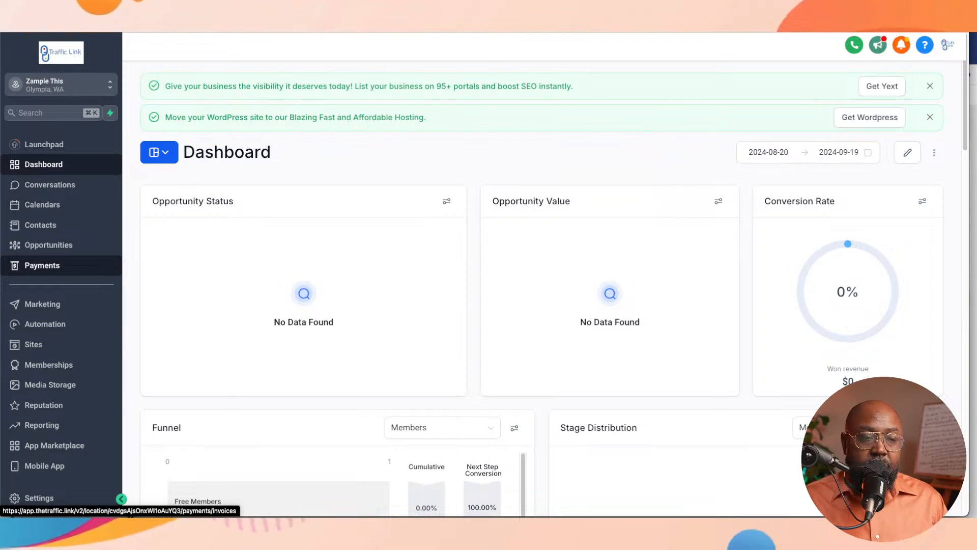
click(42, 265)
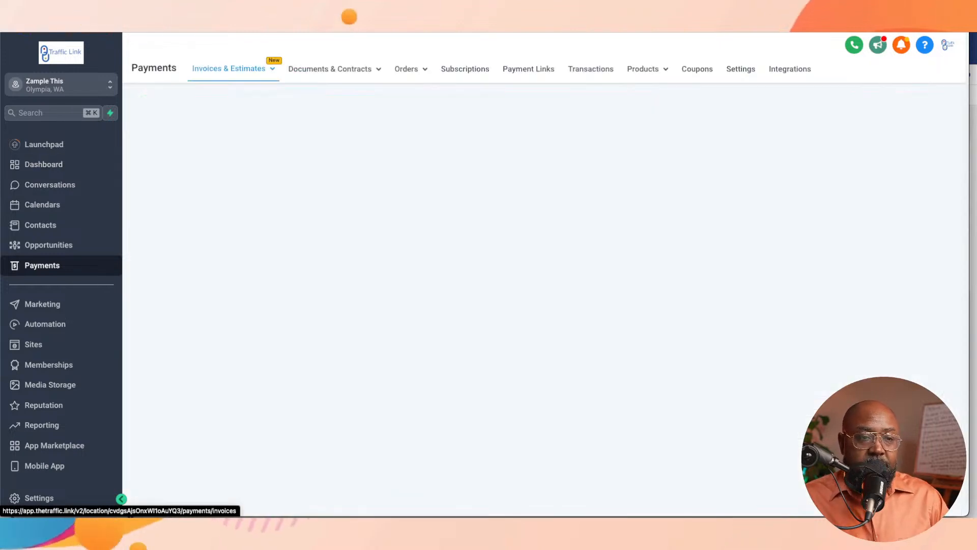
mouse_move(229, 69)
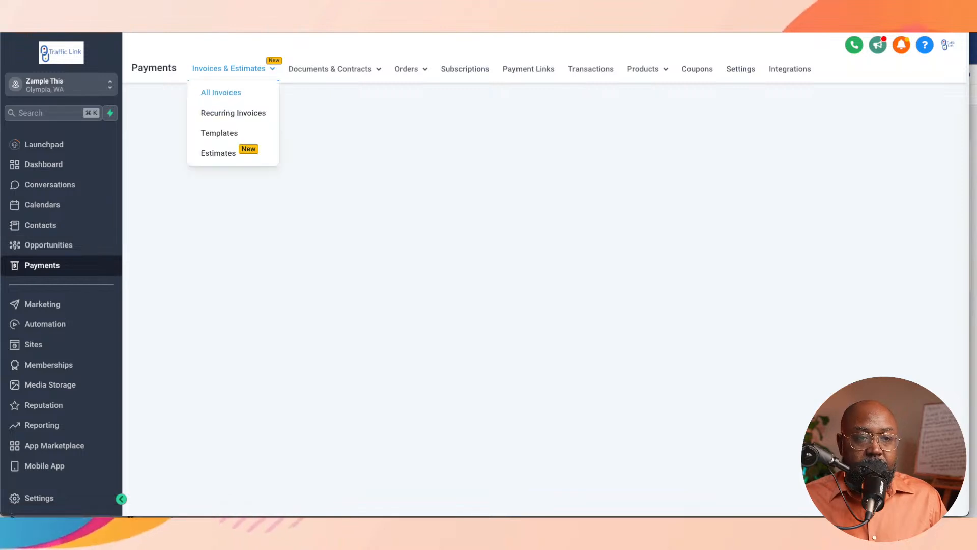
mouse_move(407, 70)
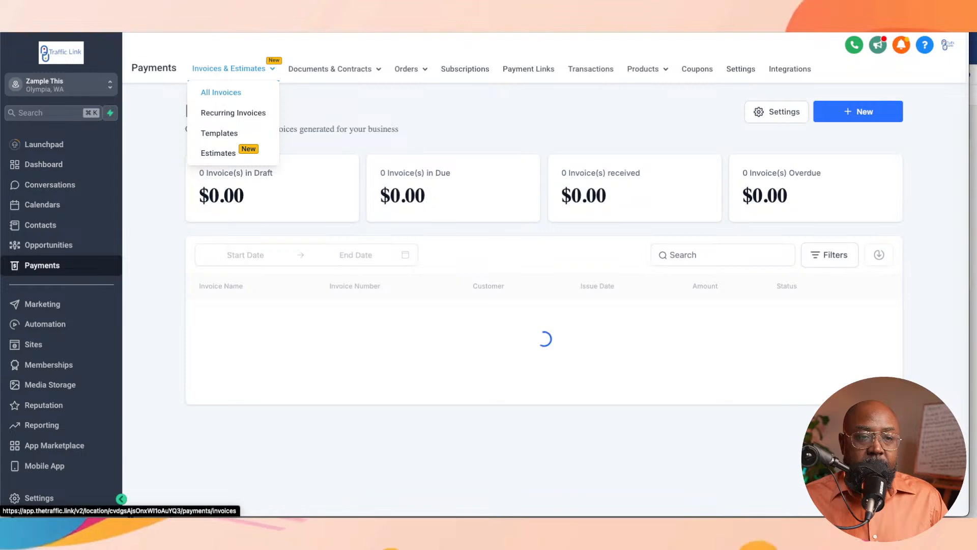
mouse_move(331, 69)
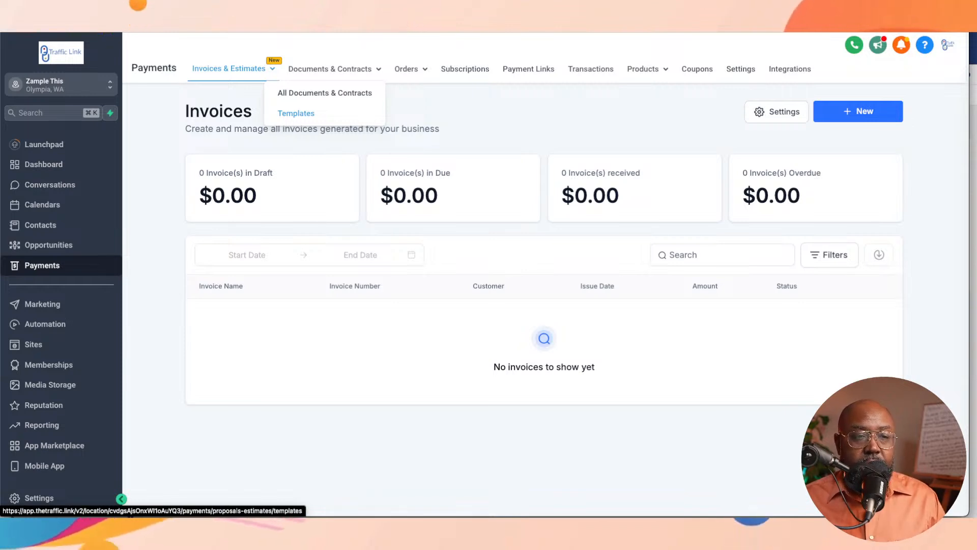
click(296, 113)
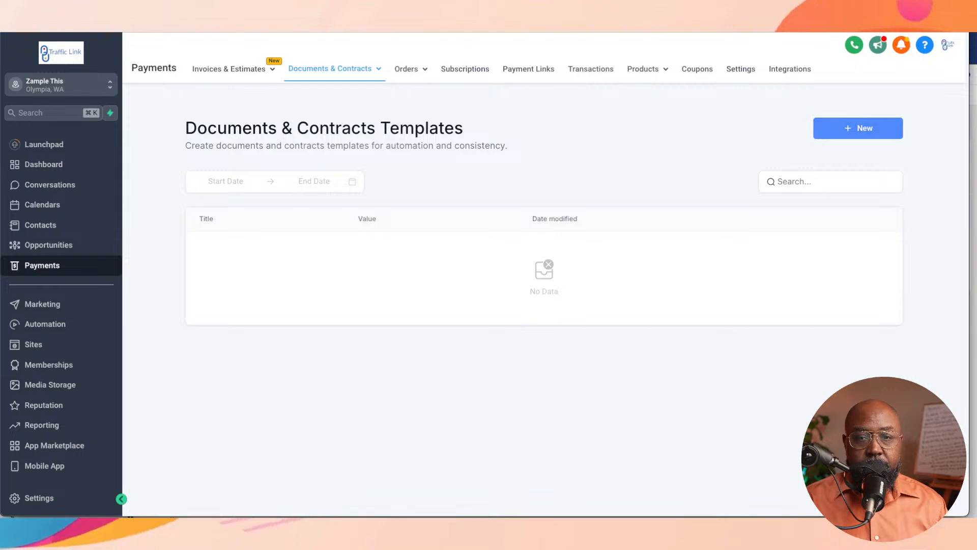
click(857, 127)
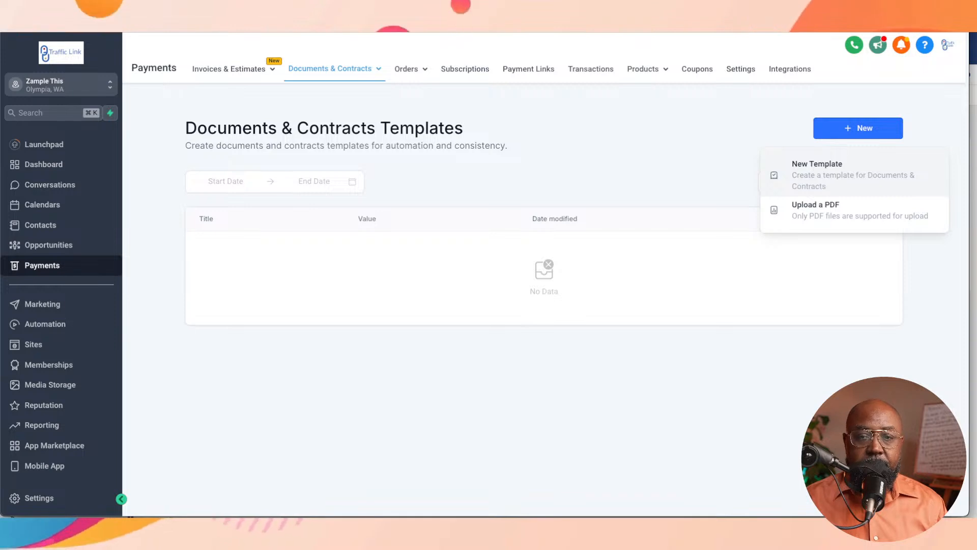
click(840, 176)
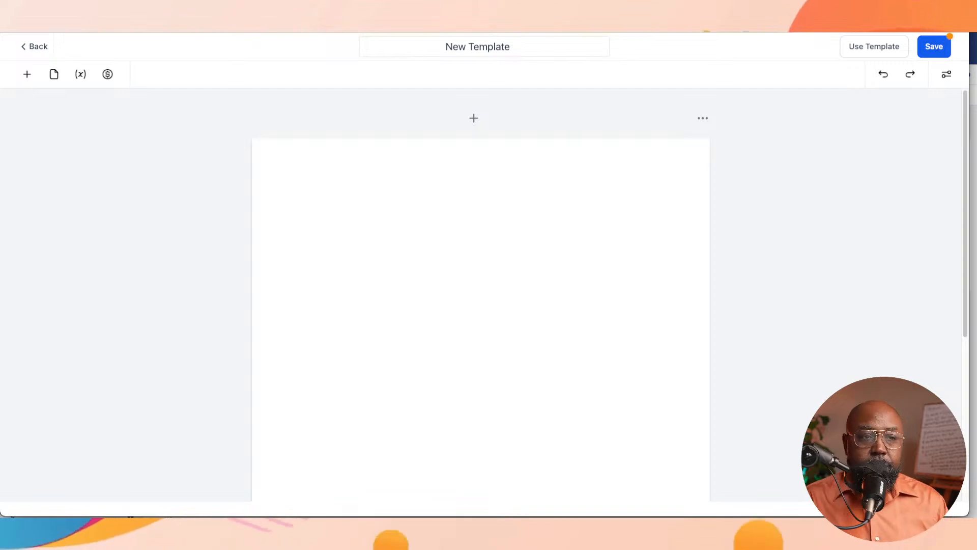
- Rename the new template as "HIgh Ticket Consultation 20hrs/ month"
click(511, 46)
key(super+a)
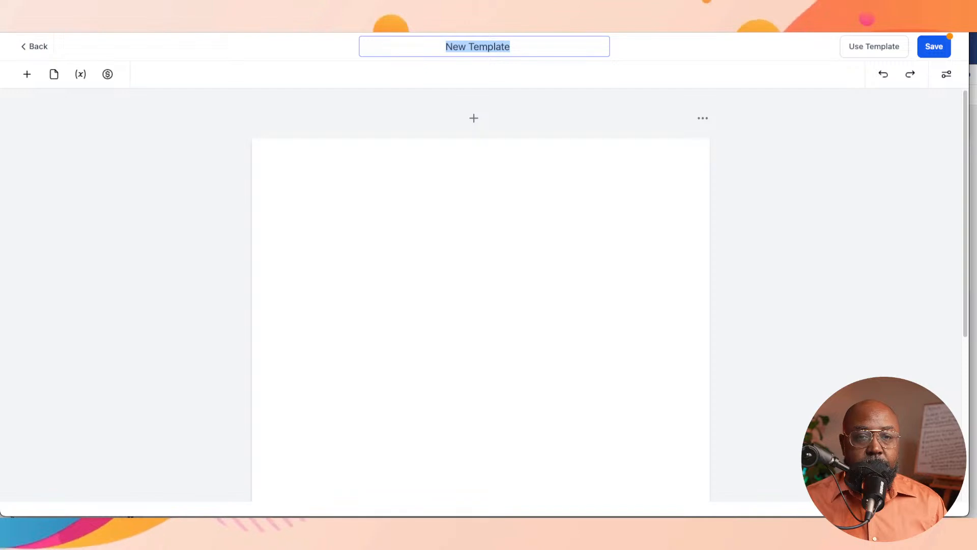
text(H)
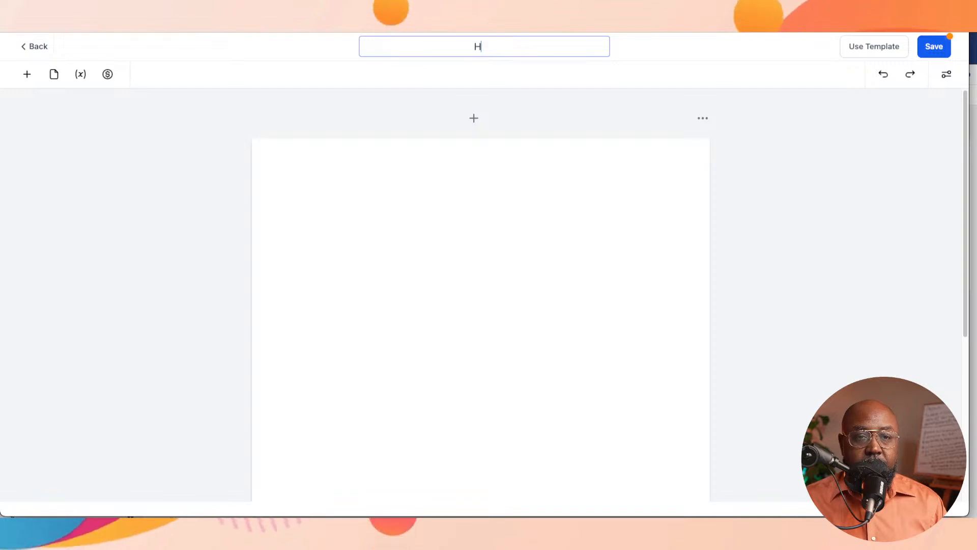
text(Igh T)
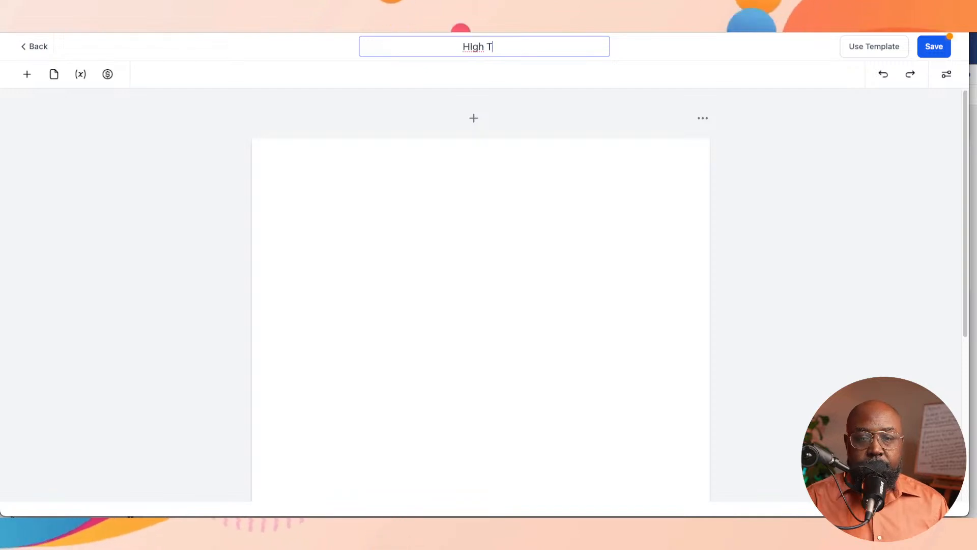
text(ick)
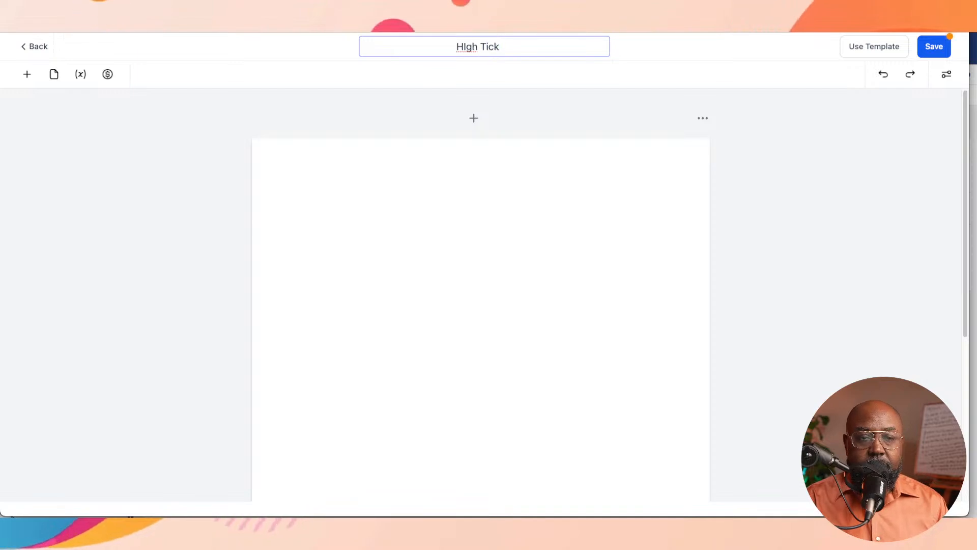
text(et)
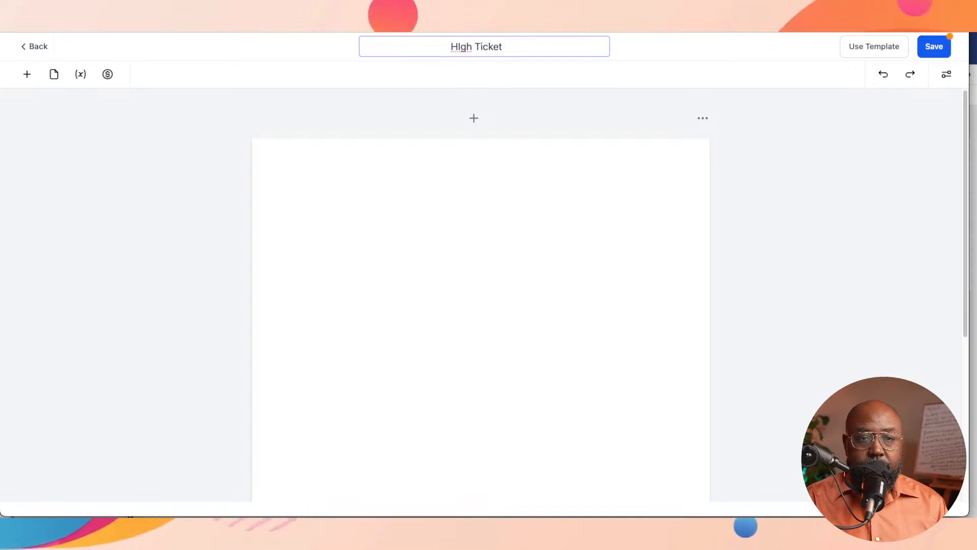
text( Con)
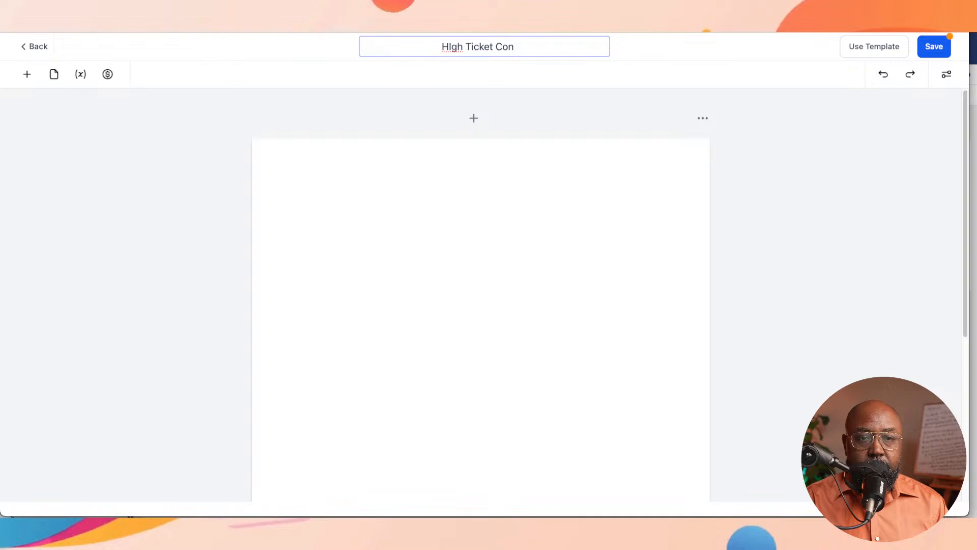
text(sultation)
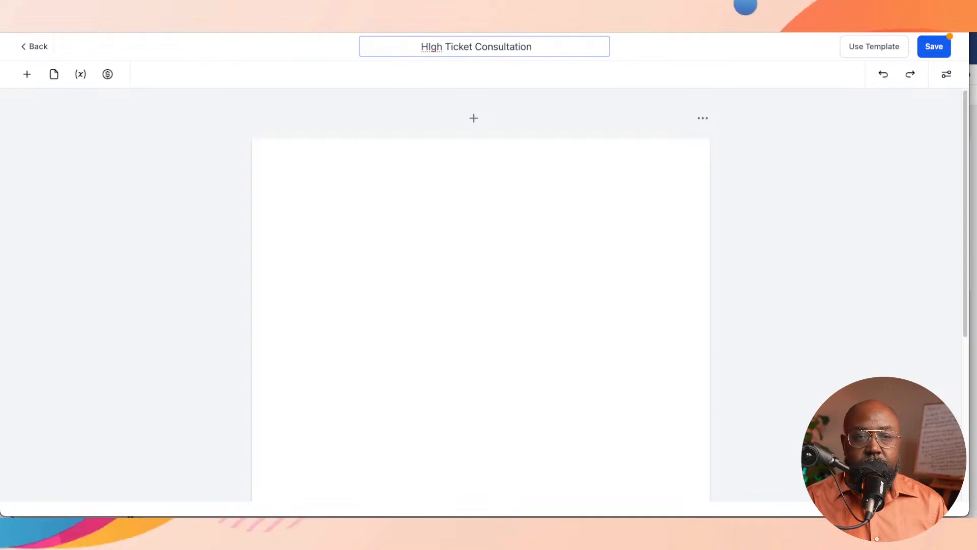
key(BackSpace)
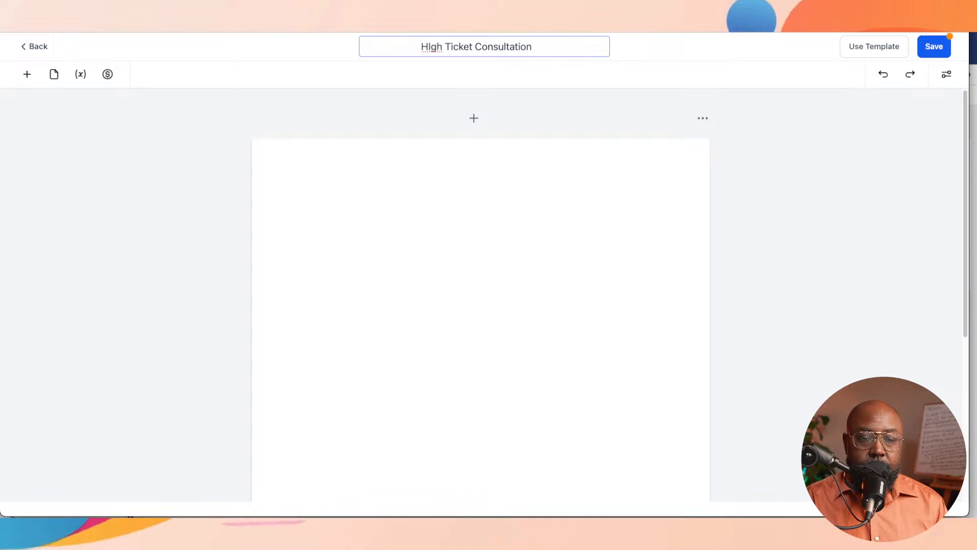
text(20hr)
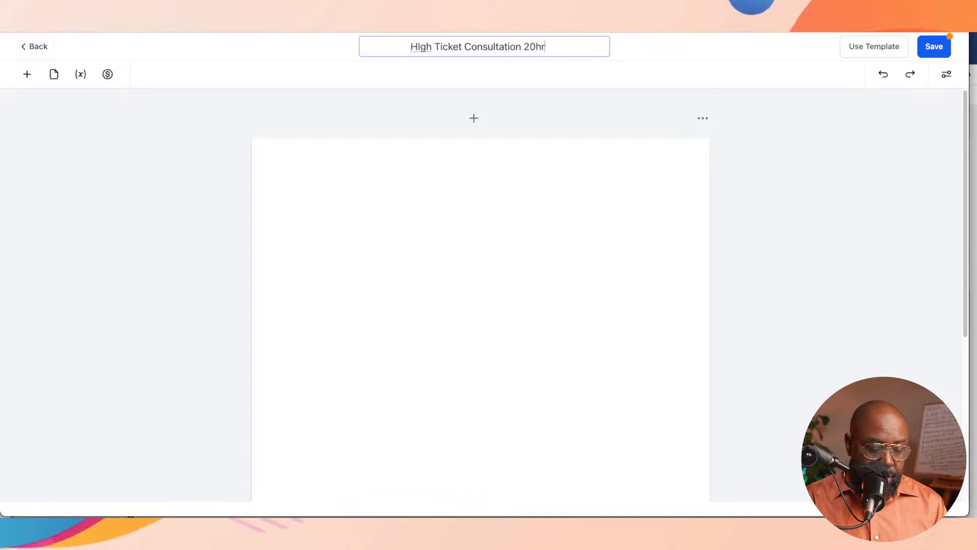
text(s/)
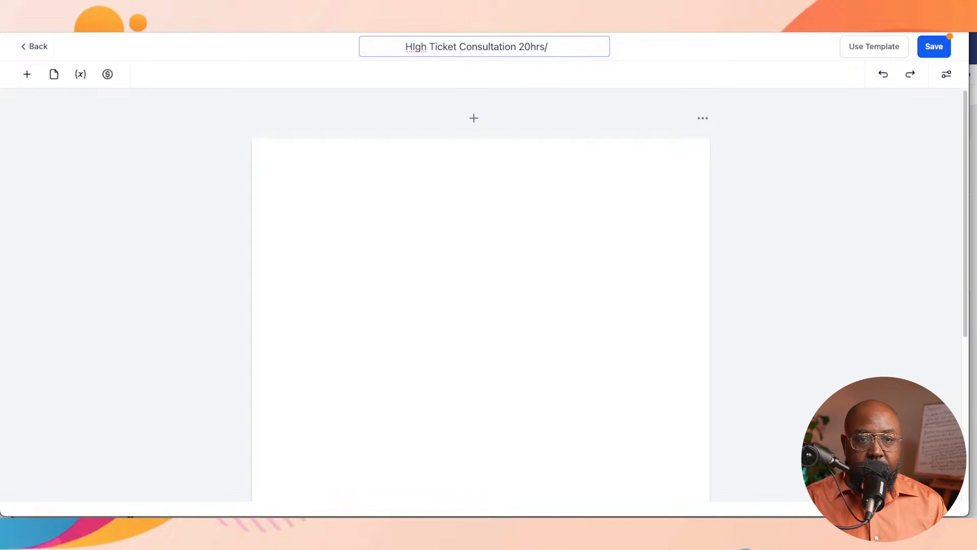
text( w)
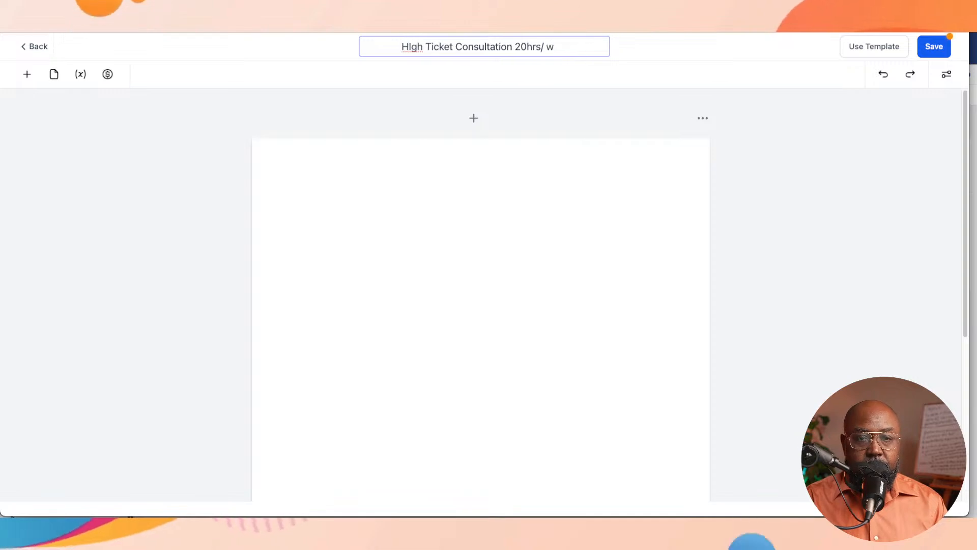
text(eek)
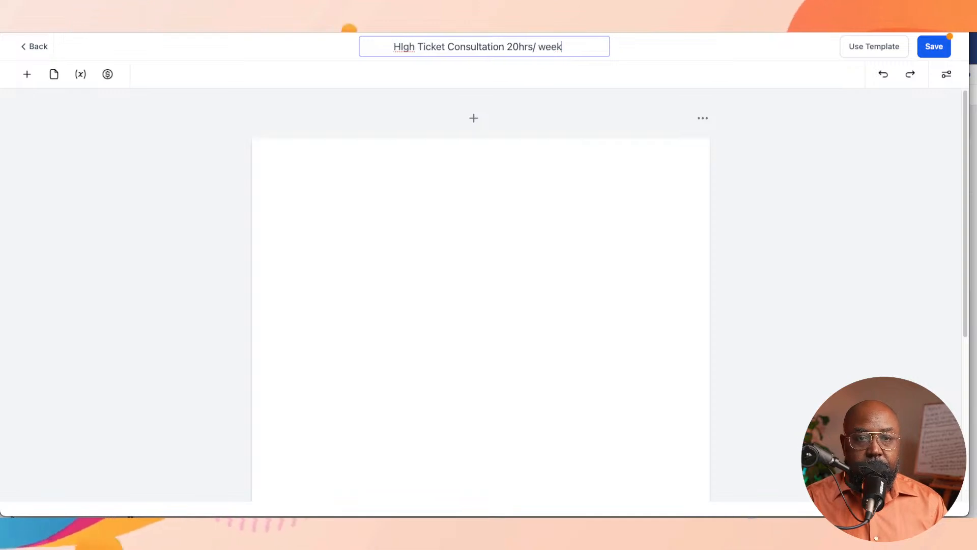
key(BackSpace)
key(BackSpace)
key(BackSpace)
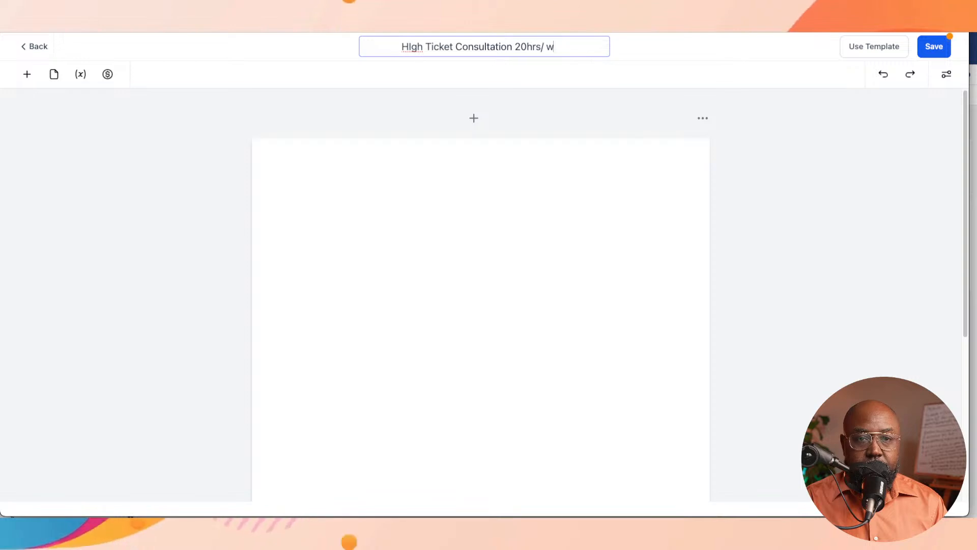
key(BackSpace)
text(month)
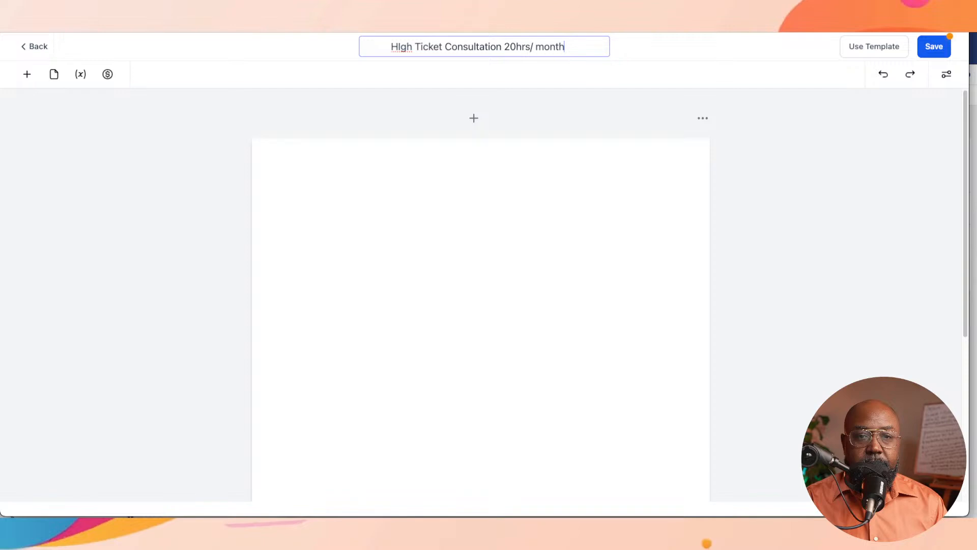
click(474, 214)
- Add a Video block at the top of the blank template page
scroll(474, 213, down, 1)
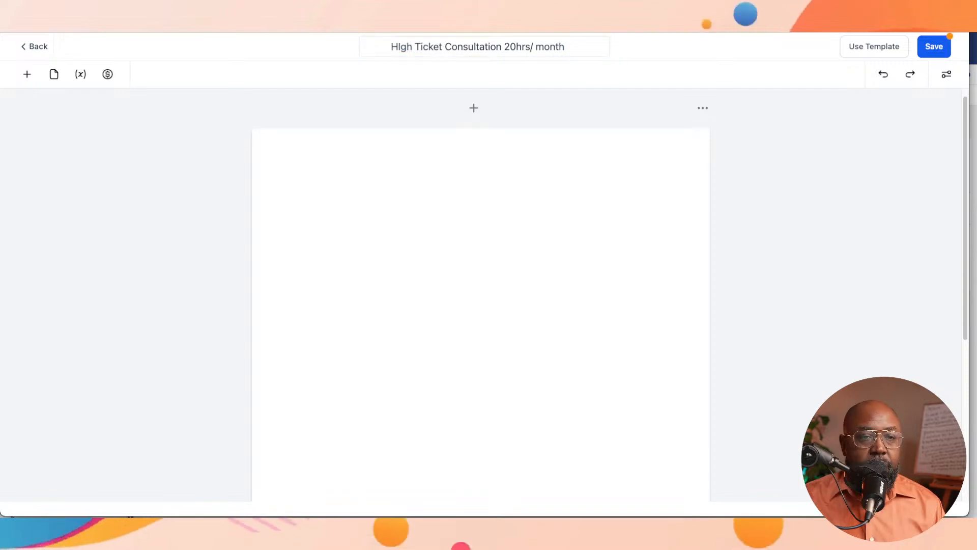
scroll(480, 306, down, 1)
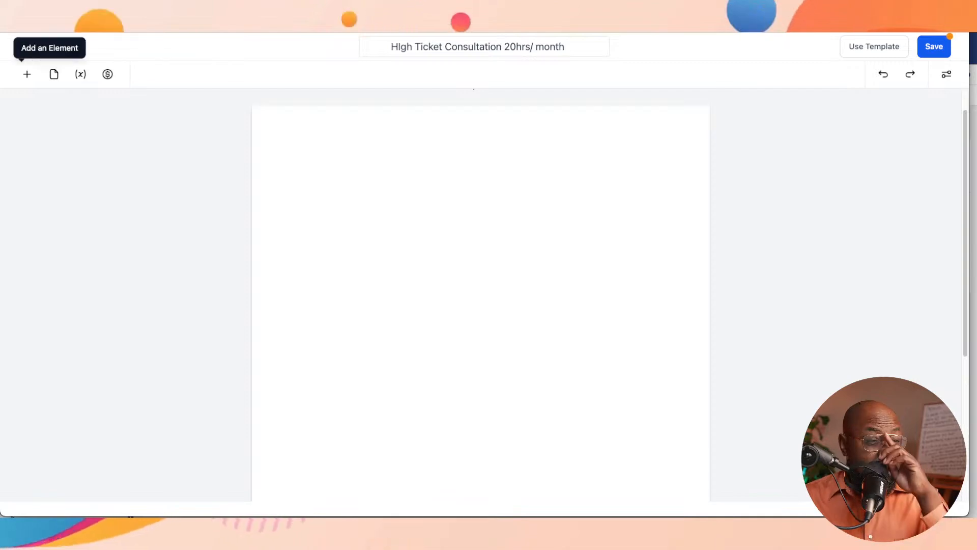
click(27, 73)
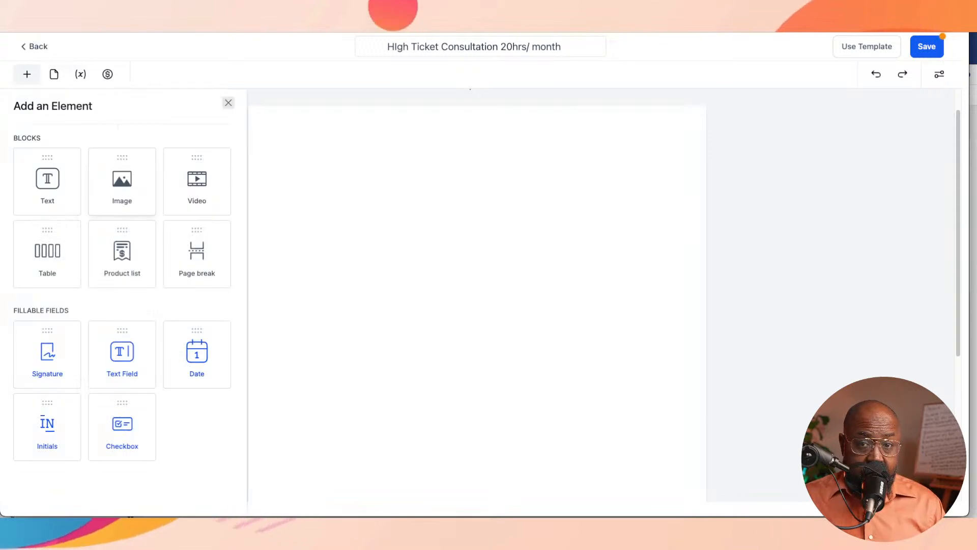
drag(197, 178, 312, 164)
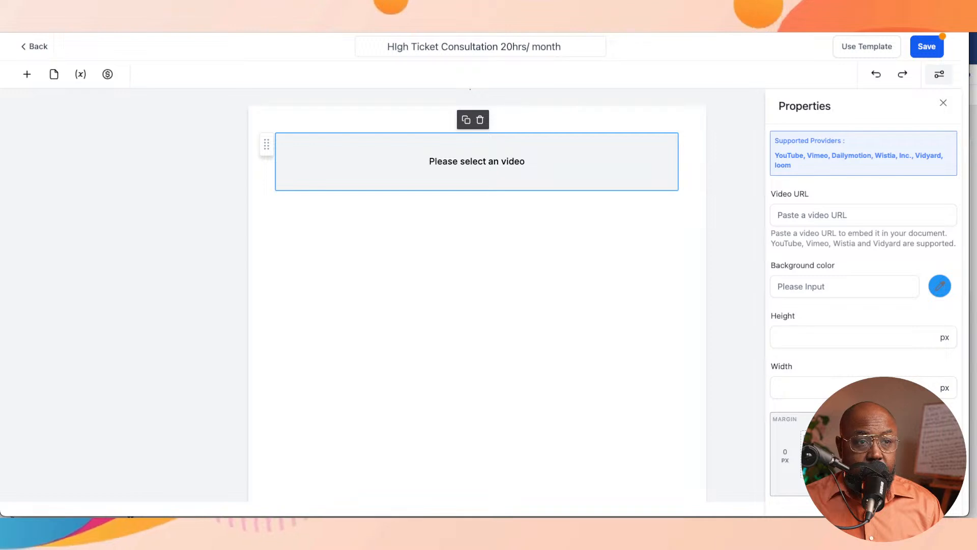
key(super+Tab)
key(super+Tab)
key(super+Tab)
key(super+Tab)
key(super+shift+Tab)
key(super+shift+Tab)
key(super+shift+Tab)
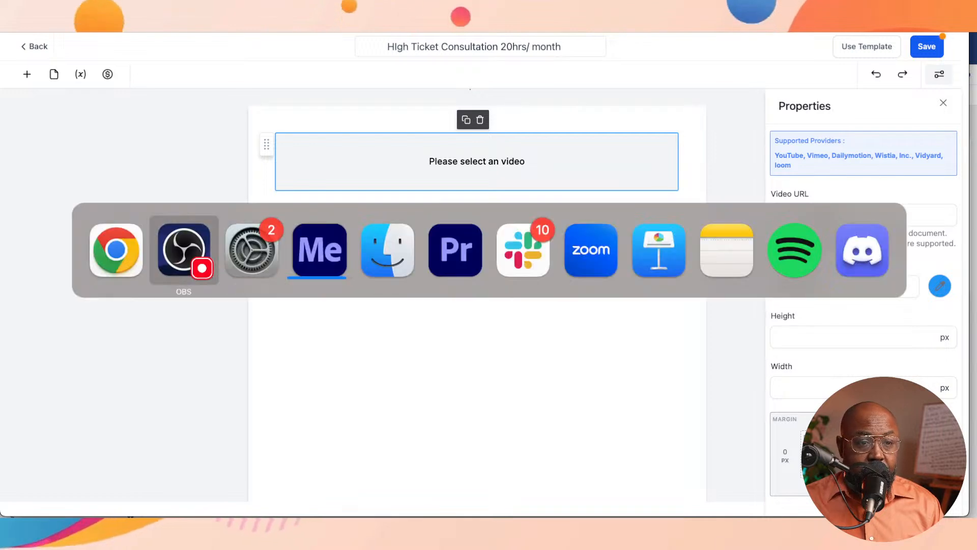
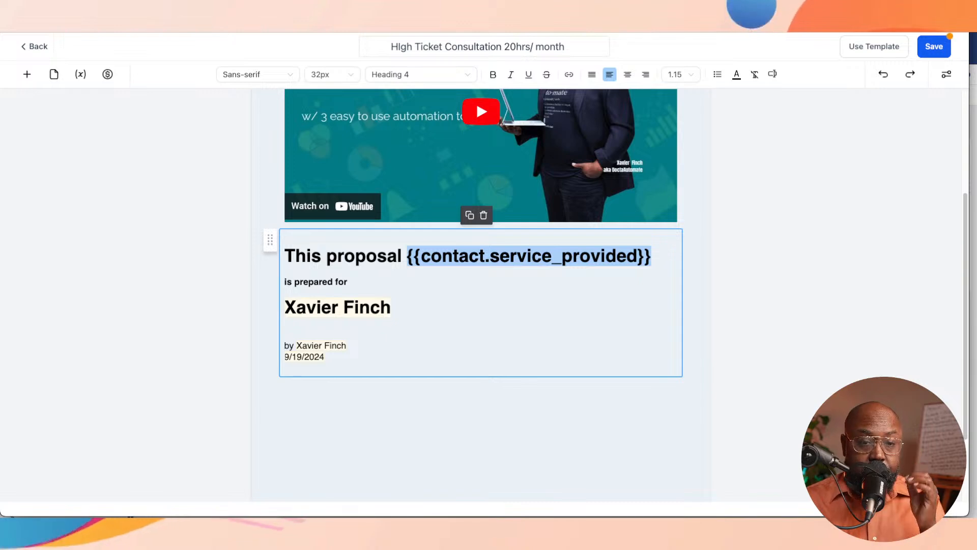
- Look through the contact custom fields available as variables for the proposal heading, including the Contact group
click(453, 256)
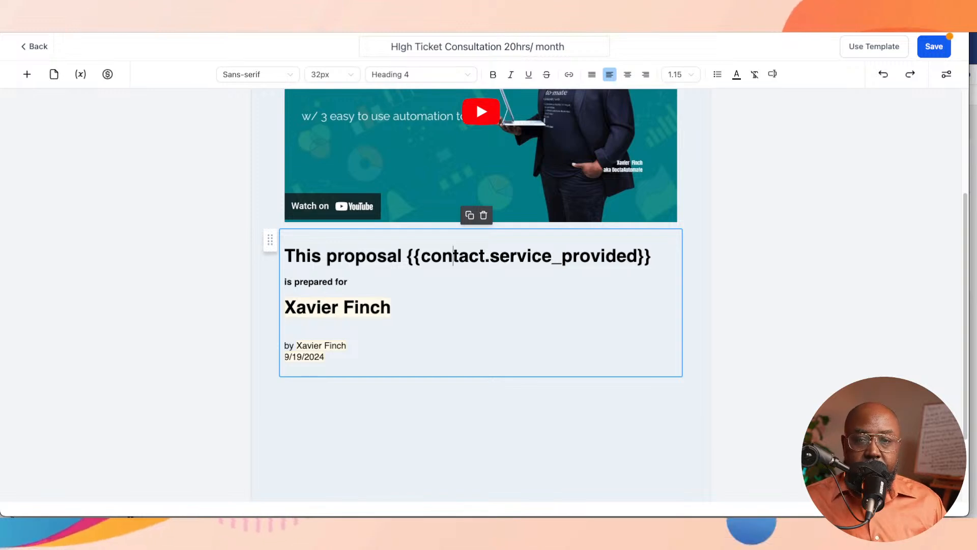
click(773, 74)
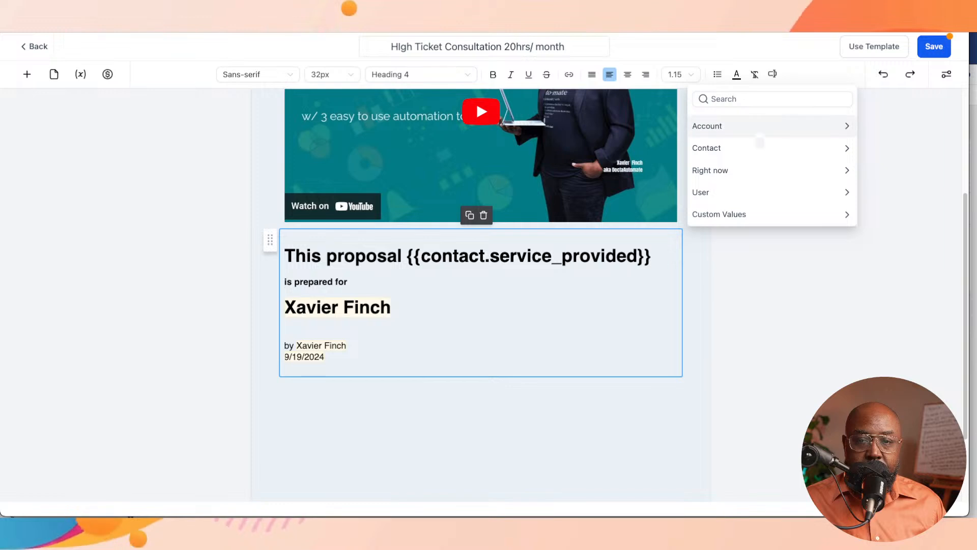
click(713, 147)
scroll(763, 153, down, 3)
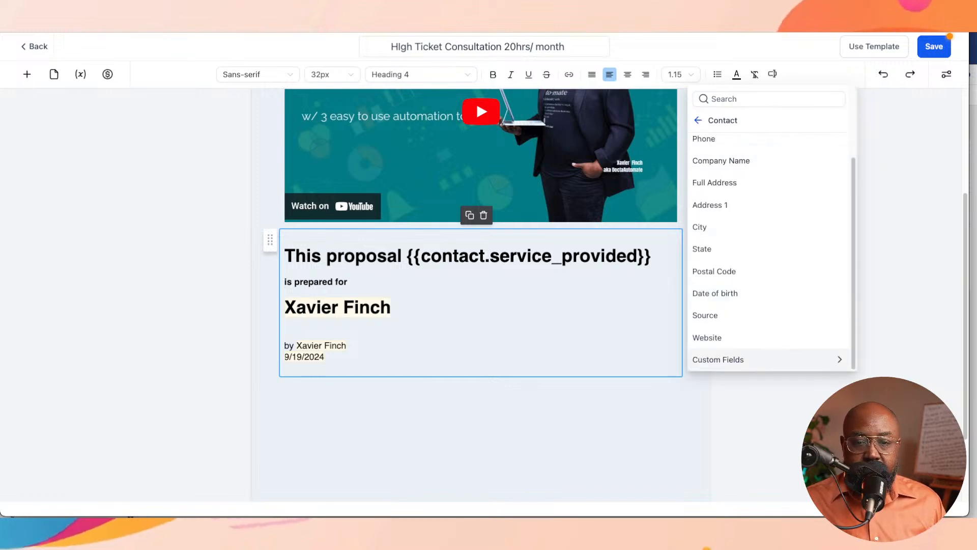
click(718, 359)
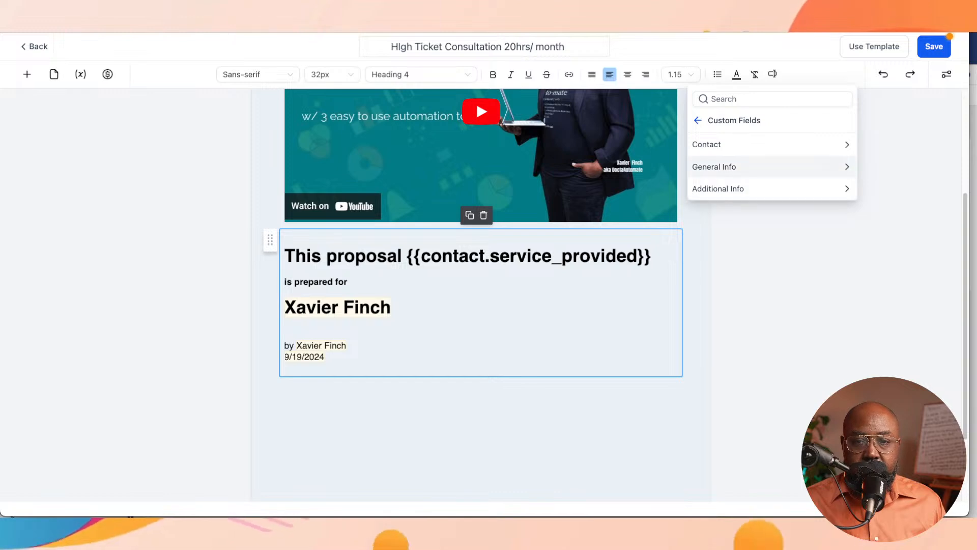
click(713, 144)
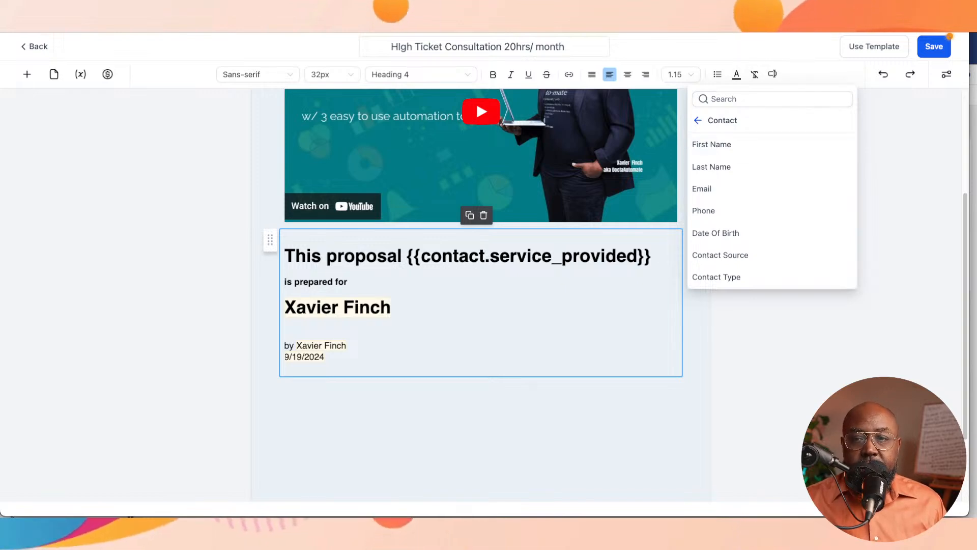
- Save the proposal template, duplicate its browser tab, and open the Custom Fields settings in the duplicate
click(934, 46)
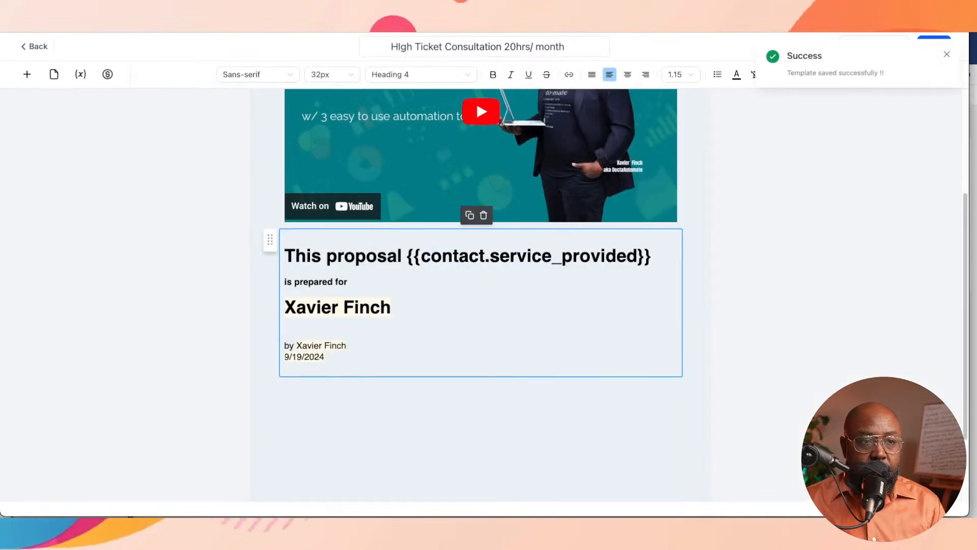
right_click(121, 13)
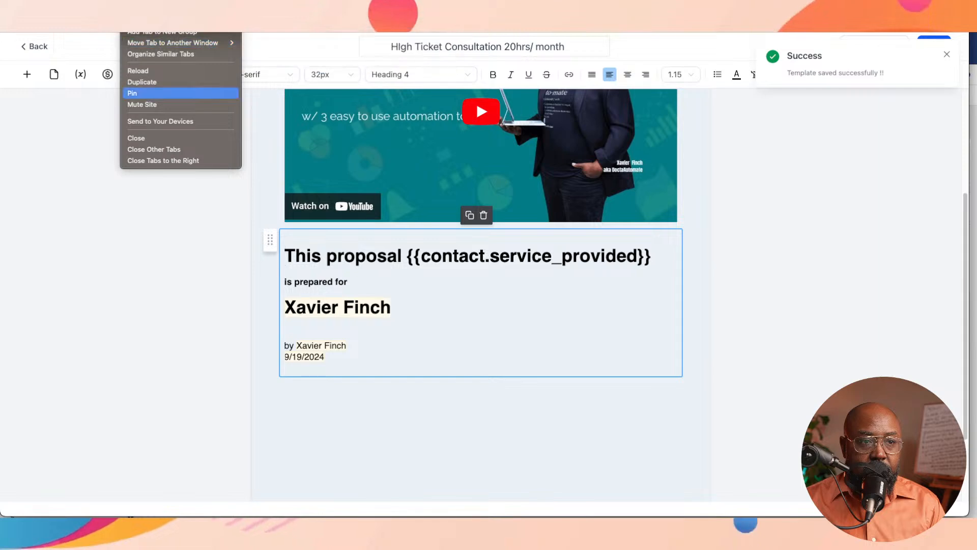
click(142, 82)
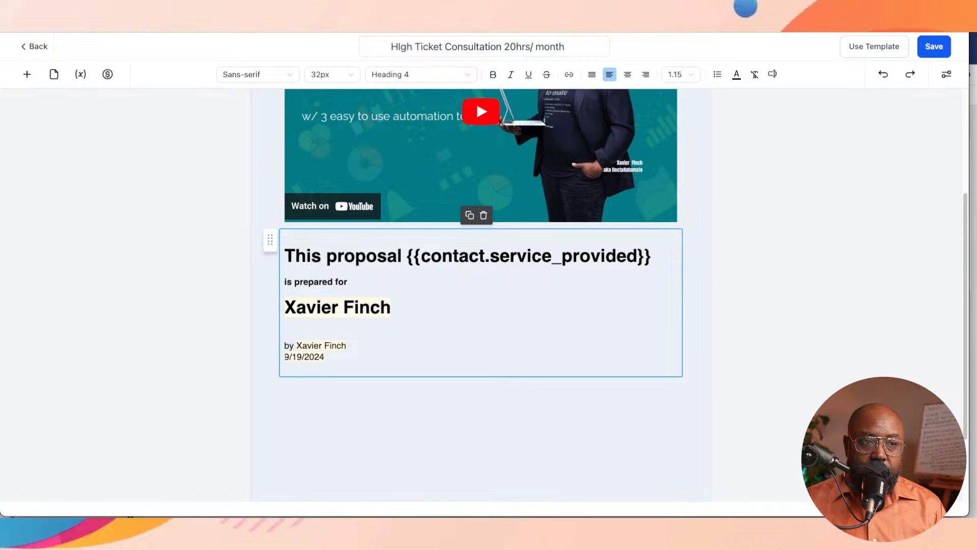
key(super+r)
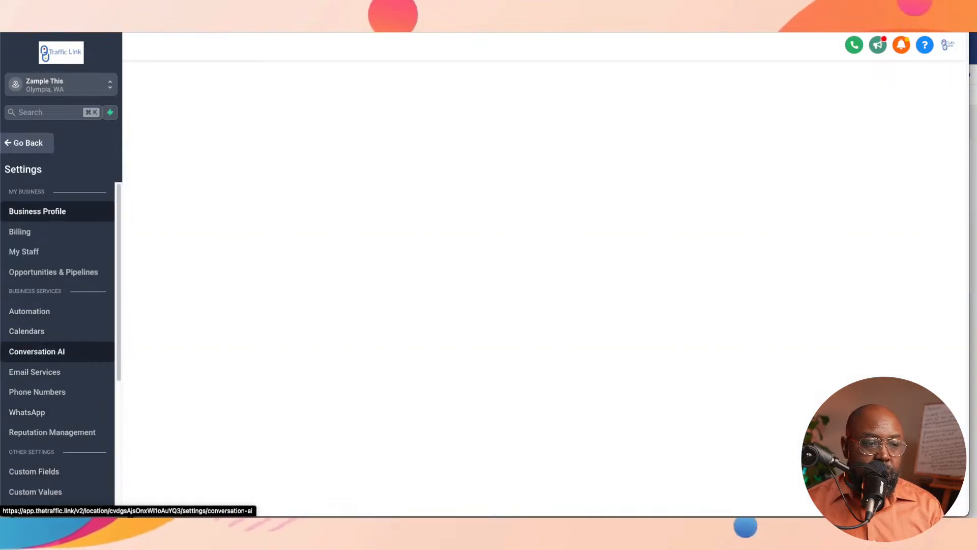
scroll(51, 352, down, 3)
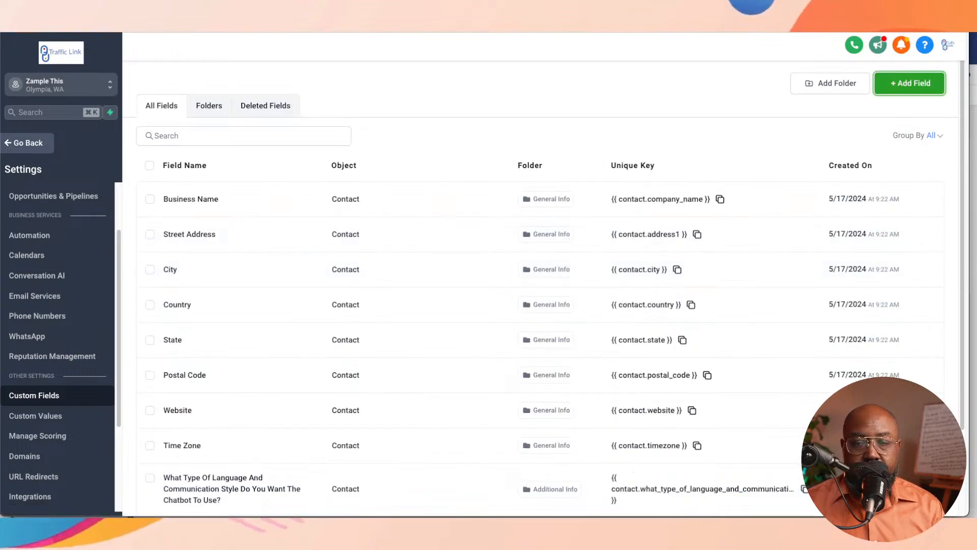
- Start a new Dropdown (Single) custom field and name it "Service Provided"
click(909, 83)
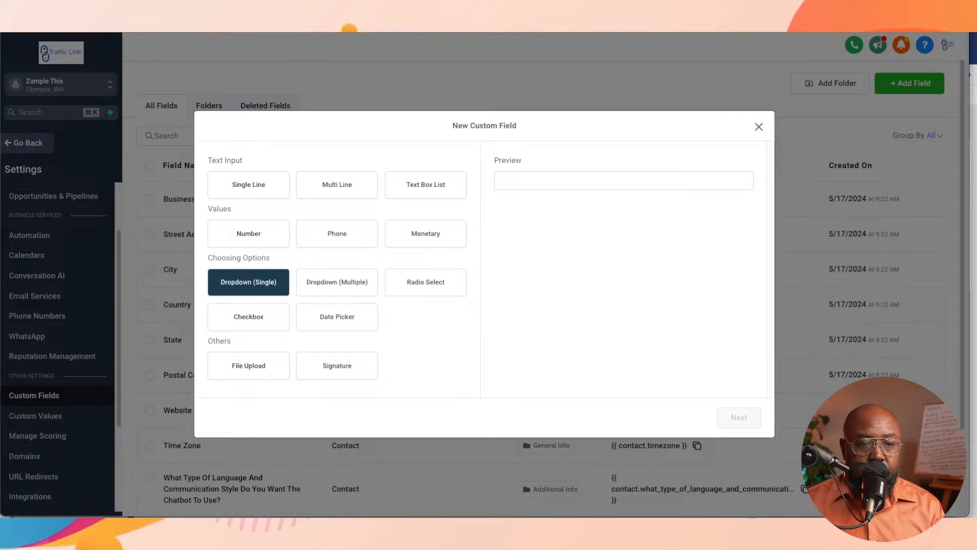
click(249, 282)
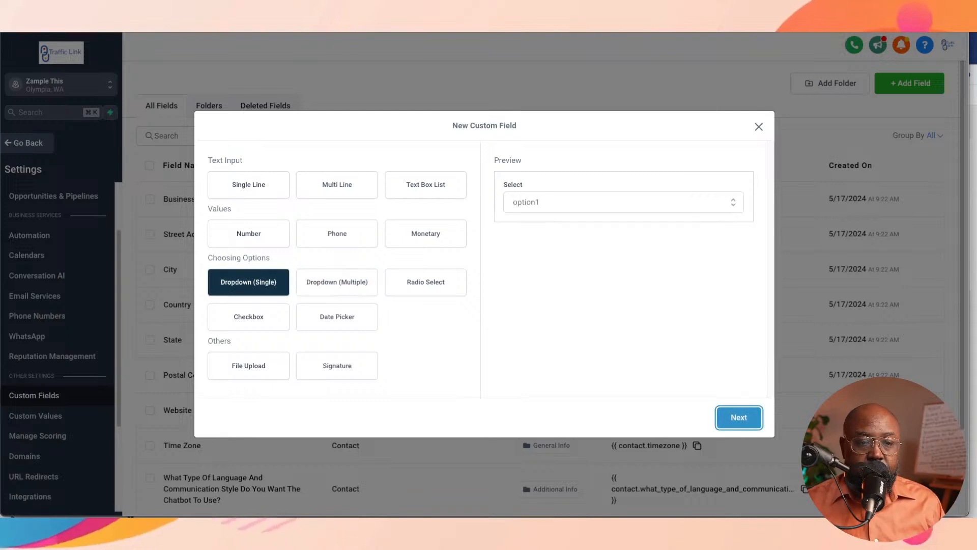
click(739, 417)
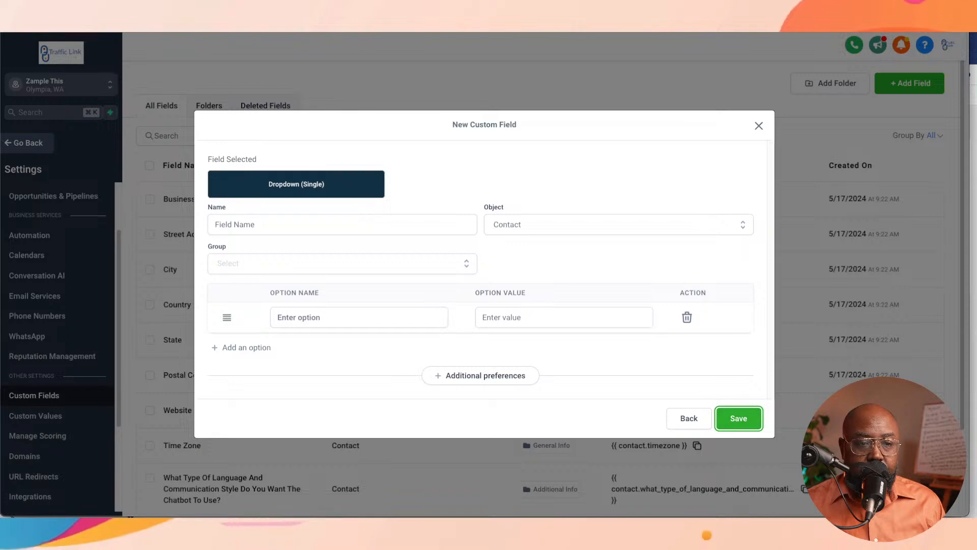
click(342, 225)
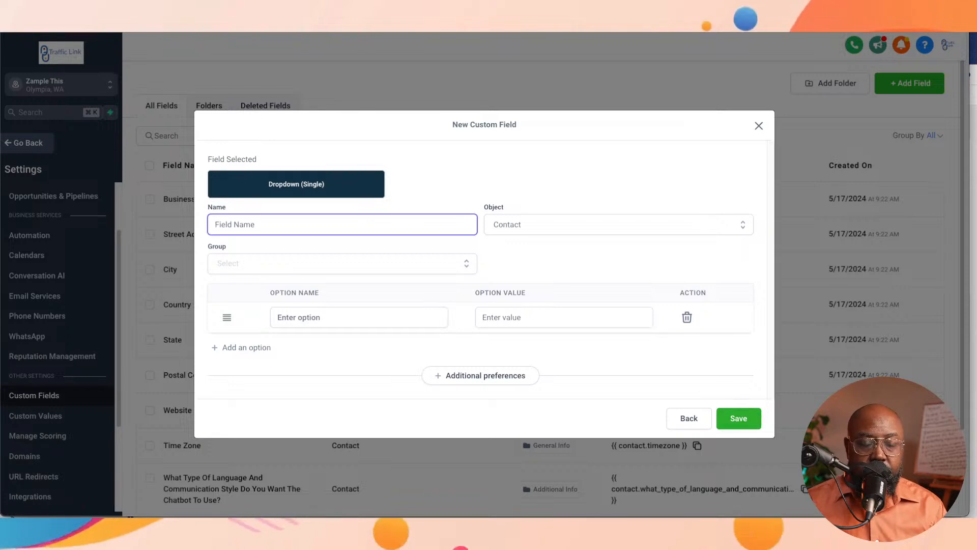
text(Servcie)
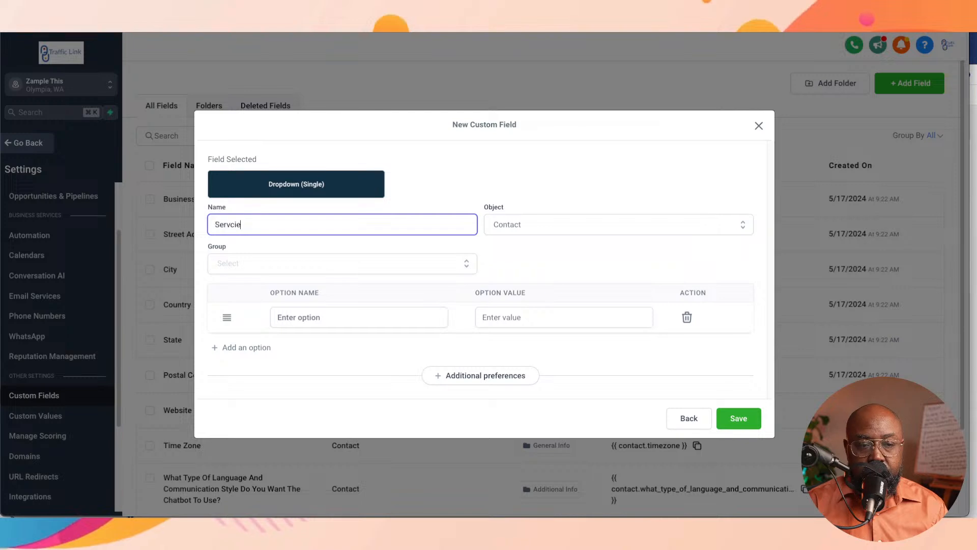
key(BackSpace)
key(BackSpace)
key(BackSpace)
text(i)
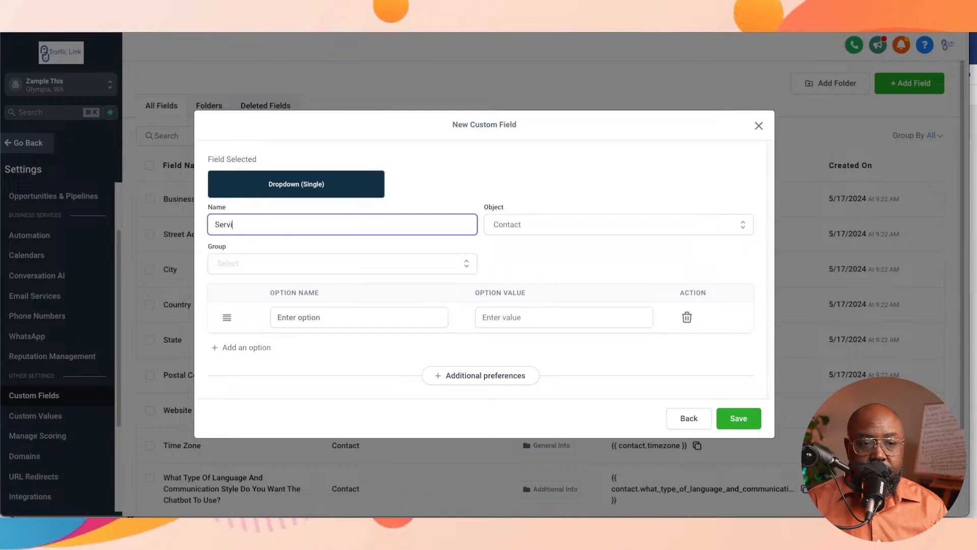
text(ce P)
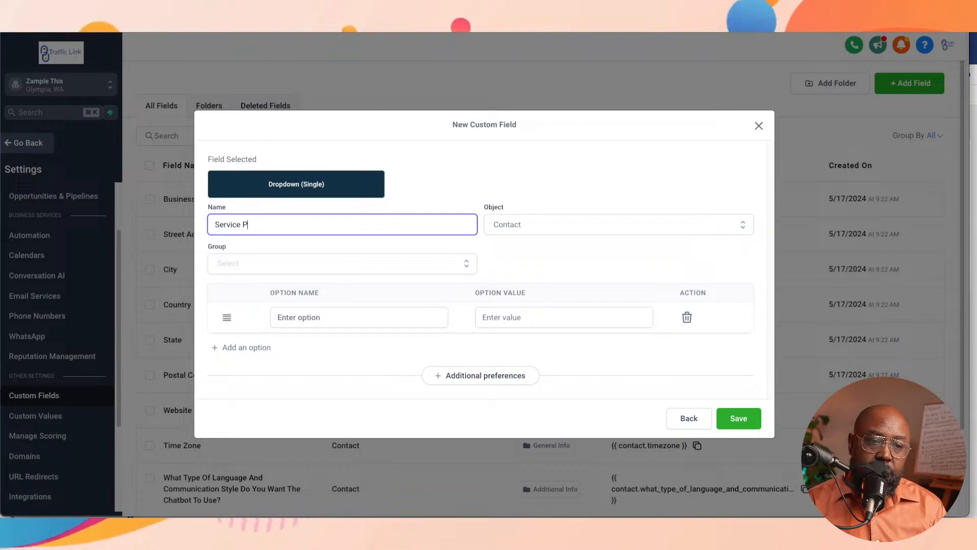
text(rovi)
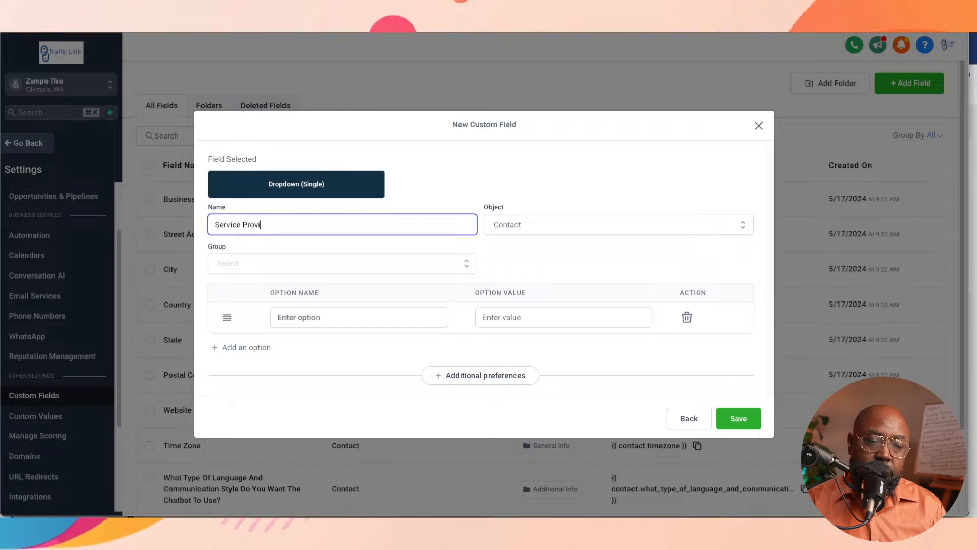
text(ded)
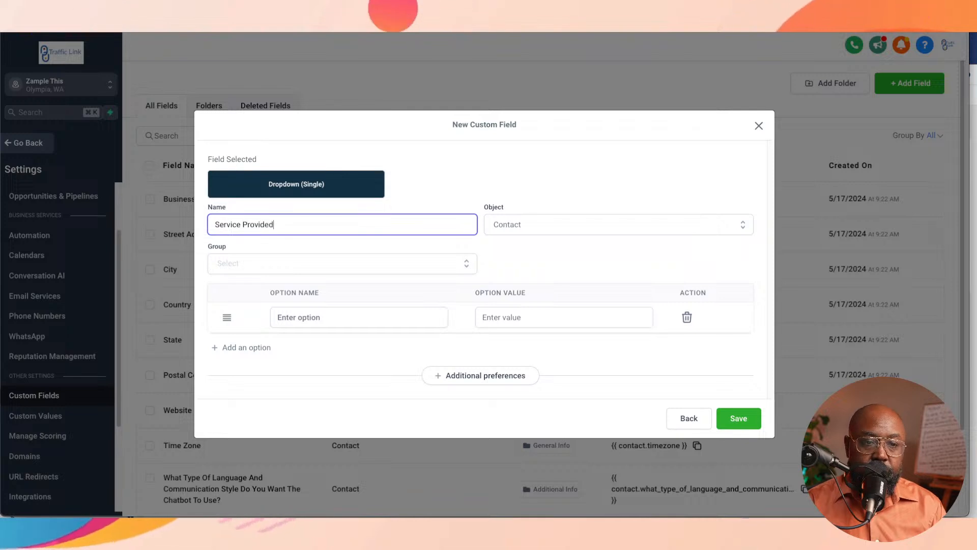
- Set the Service Provided field's object to Contact and its group to Contact
click(618, 225)
click(618, 249)
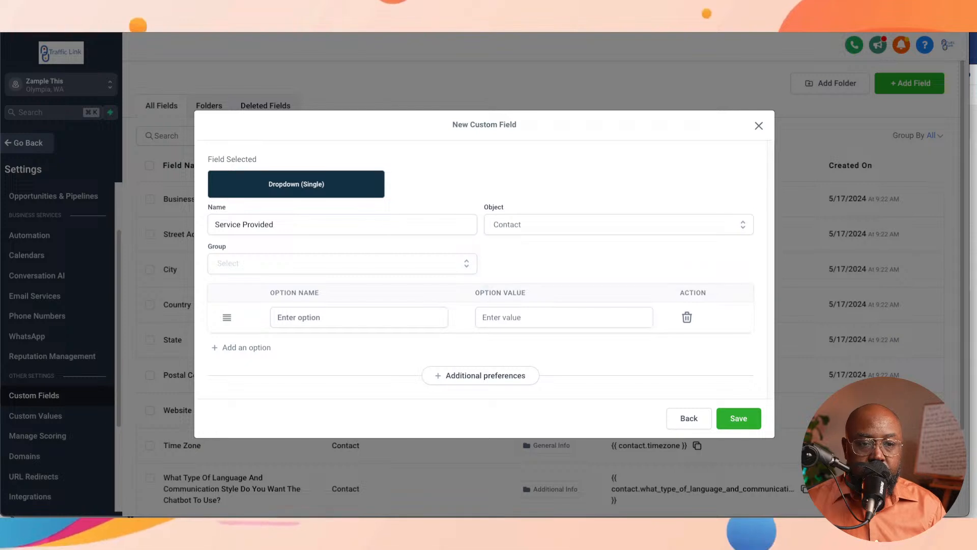
click(342, 264)
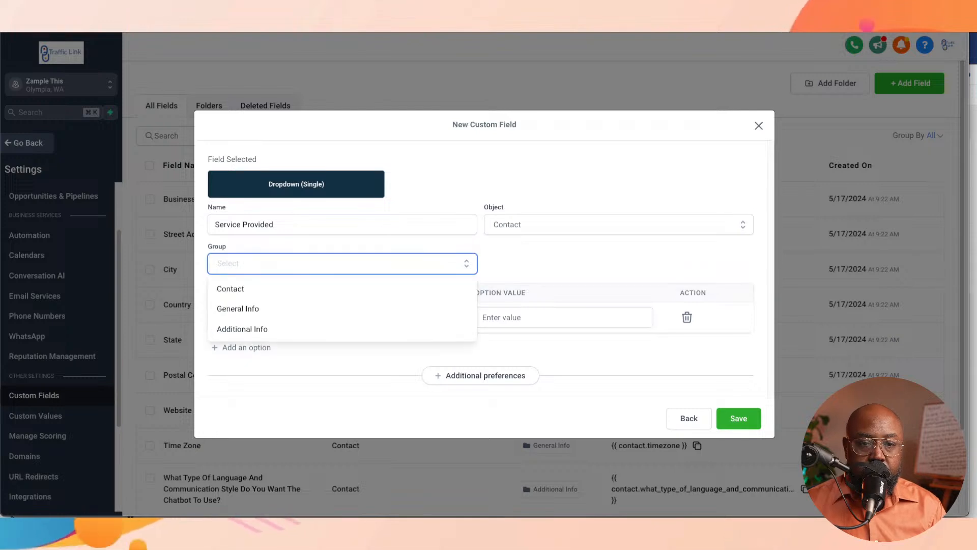
click(342, 288)
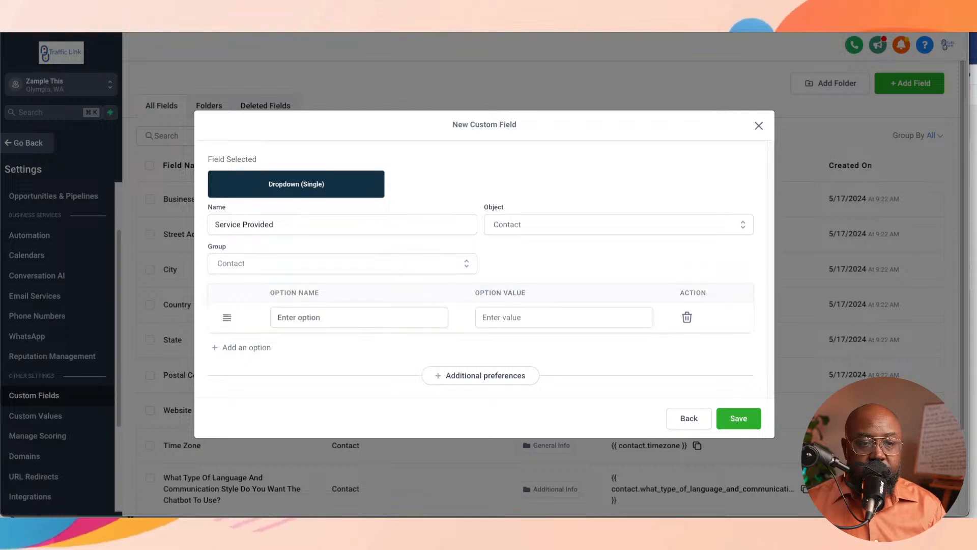
- Enter "Consultation" as the first dropdown option of the Service Provided field
click(359, 317)
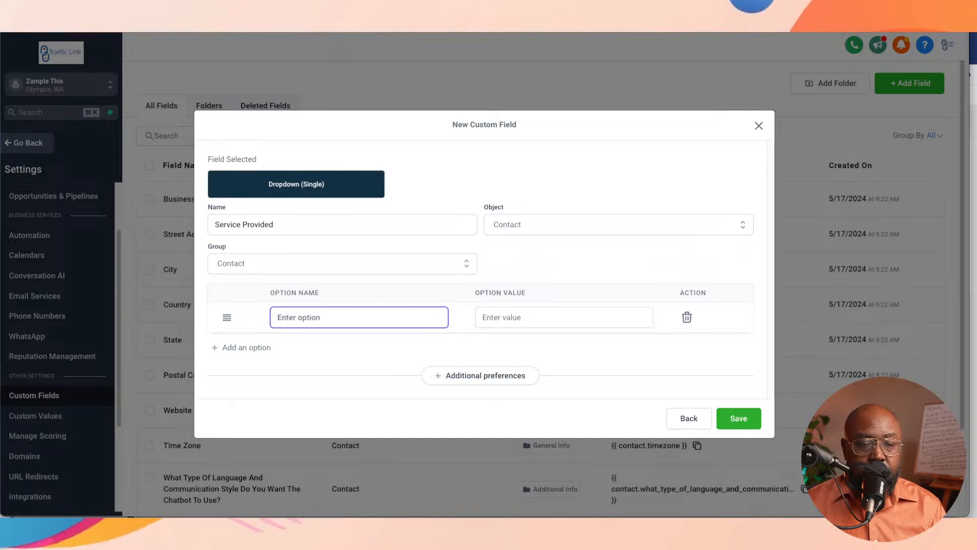
text(Servi)
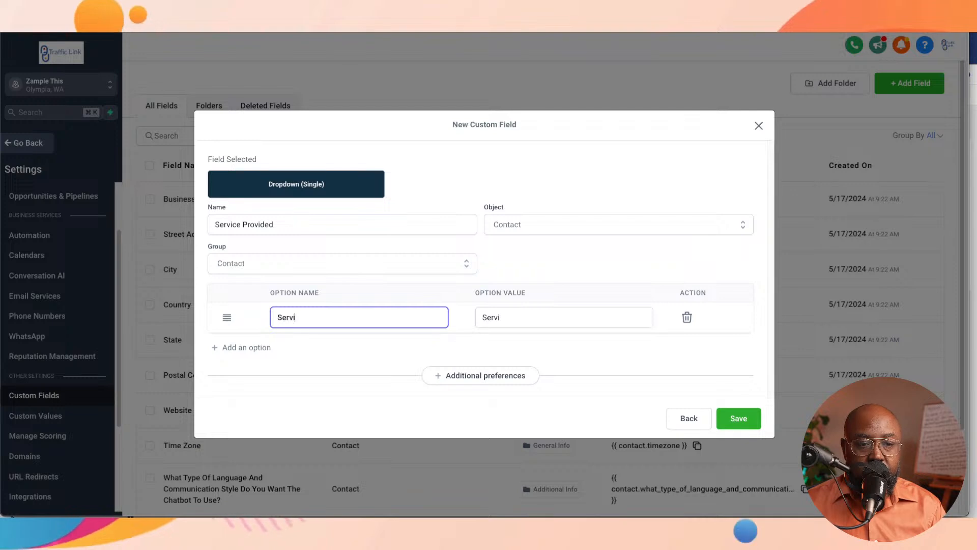
text(e)
key(BackSpace)
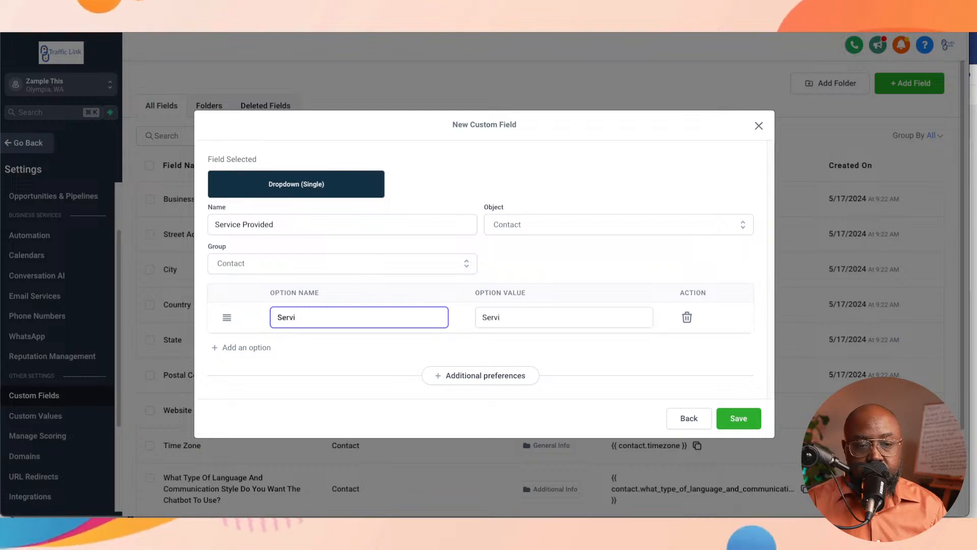
key(BackSpace)
key(BackSpace)
key(BackSpace)
key(BackSpace)
key(BackSpace)
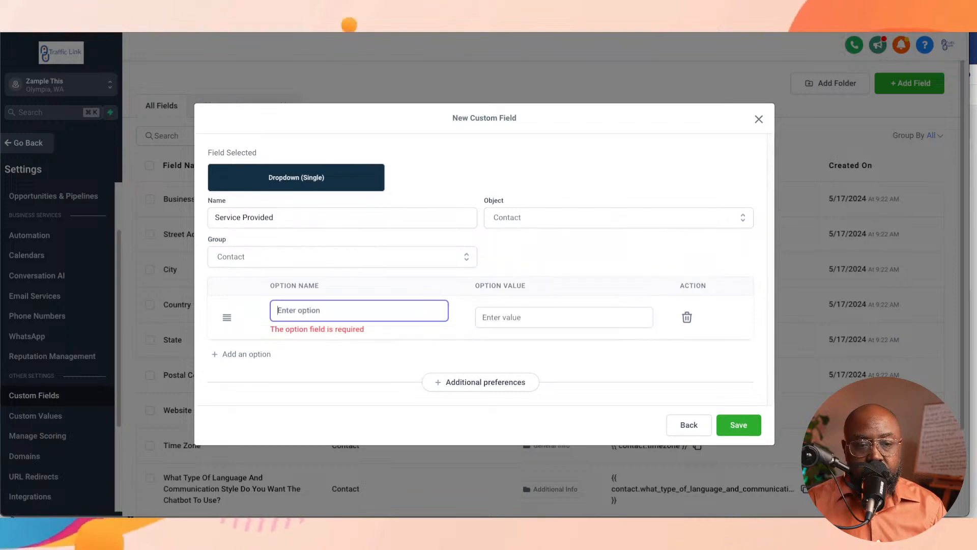
text(Consult)
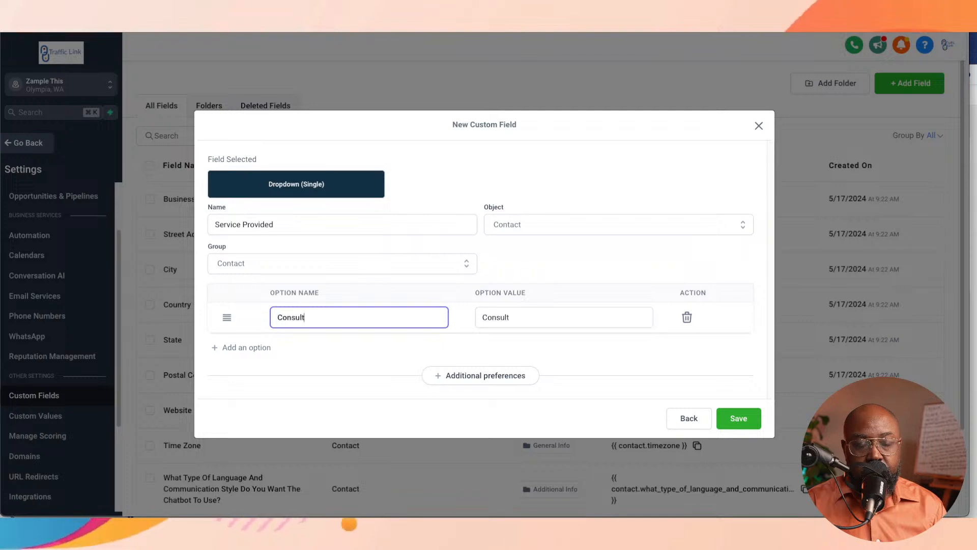
text(ation)
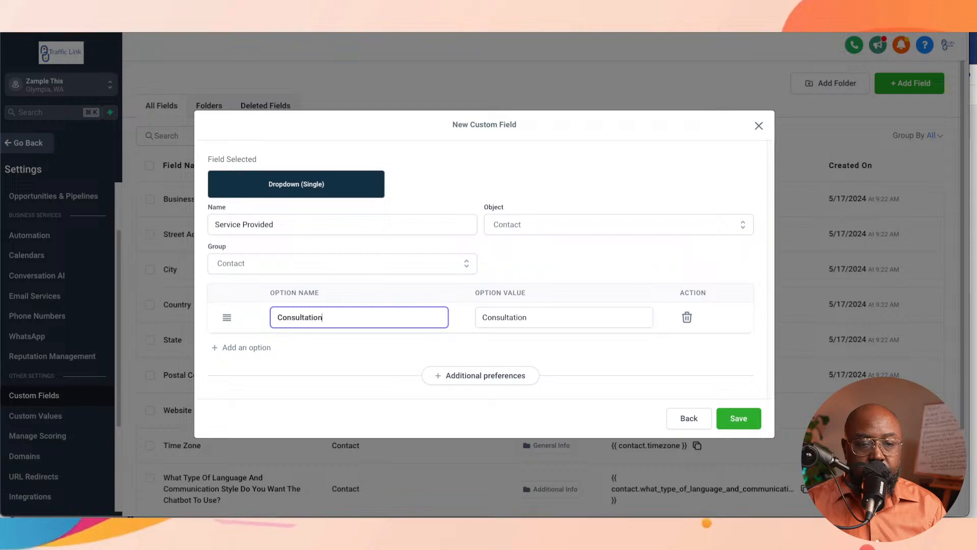
key(Tab)
- Add a second dropdown option named "Group Coaching"
click(246, 348)
click(359, 332)
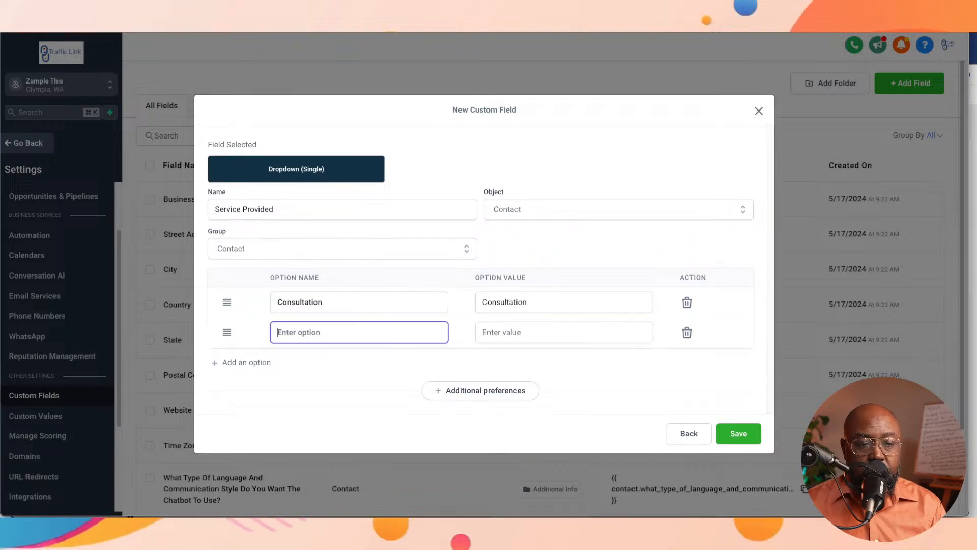
text(Gro)
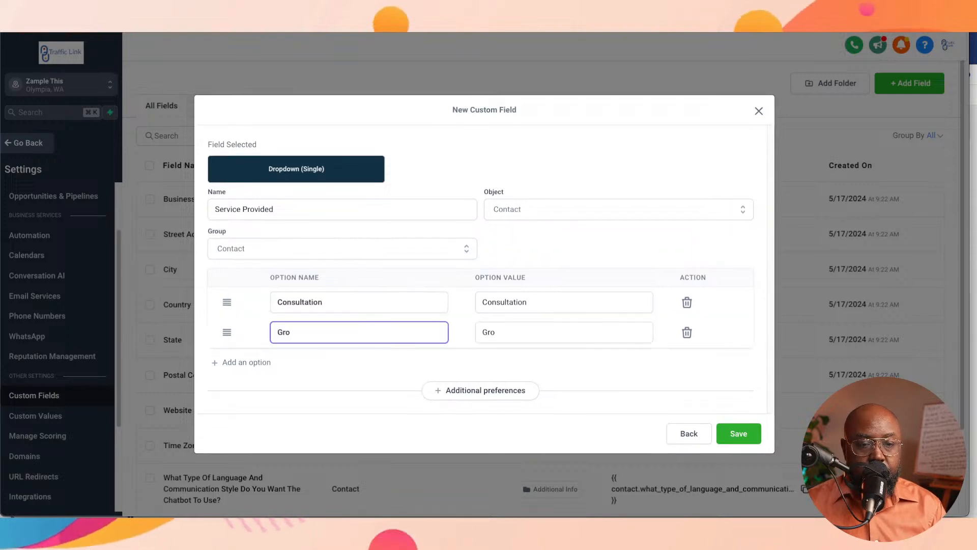
text(up Coac)
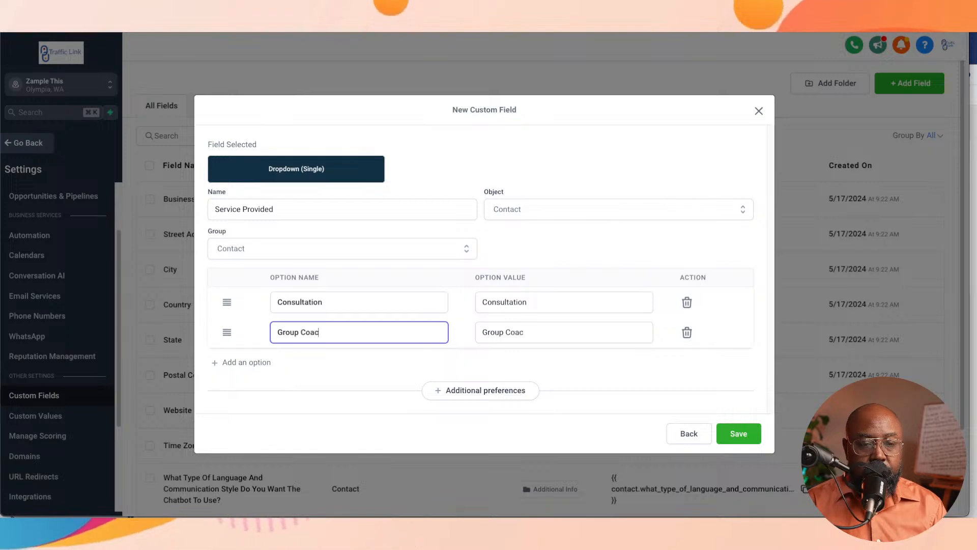
text(hing)
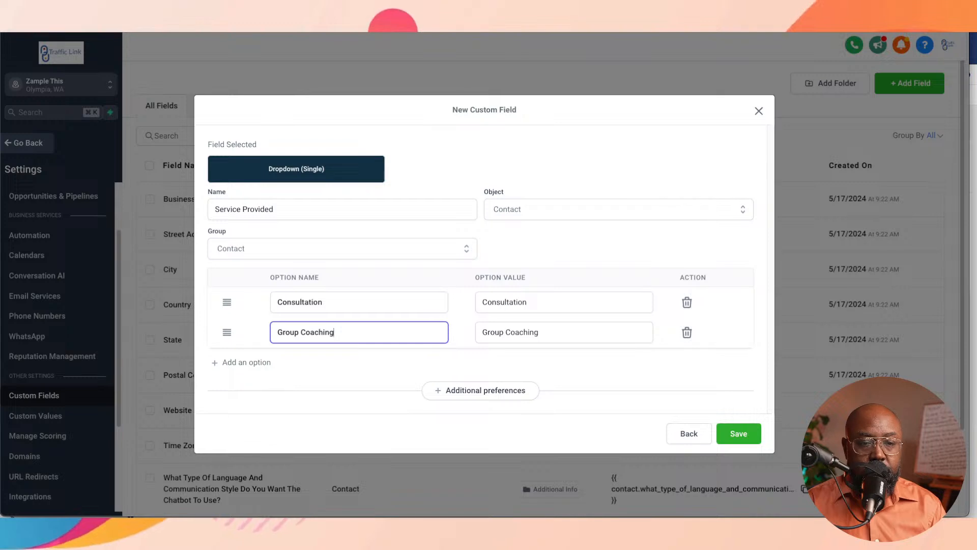
- Add a third dropdown option named "Implementation"
click(242, 363)
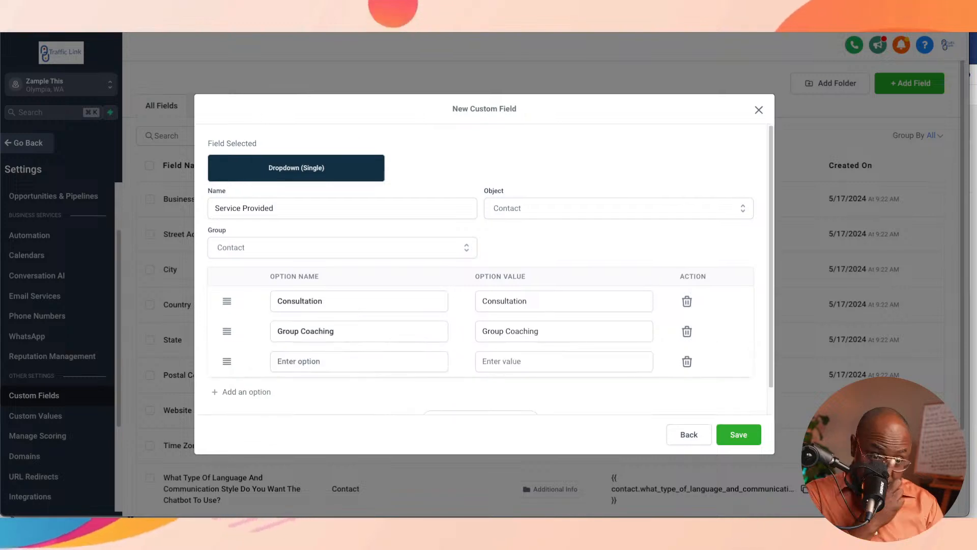
click(330, 361)
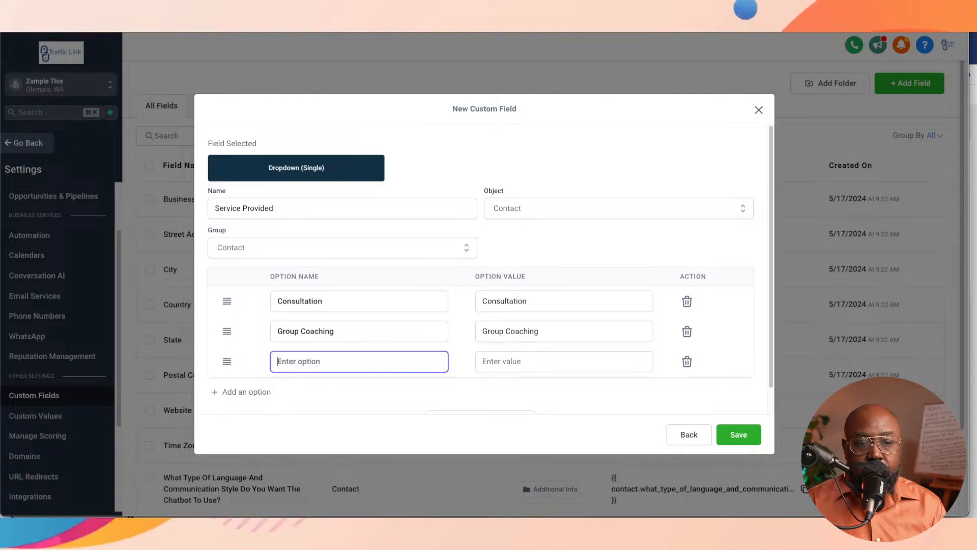
text(Impl)
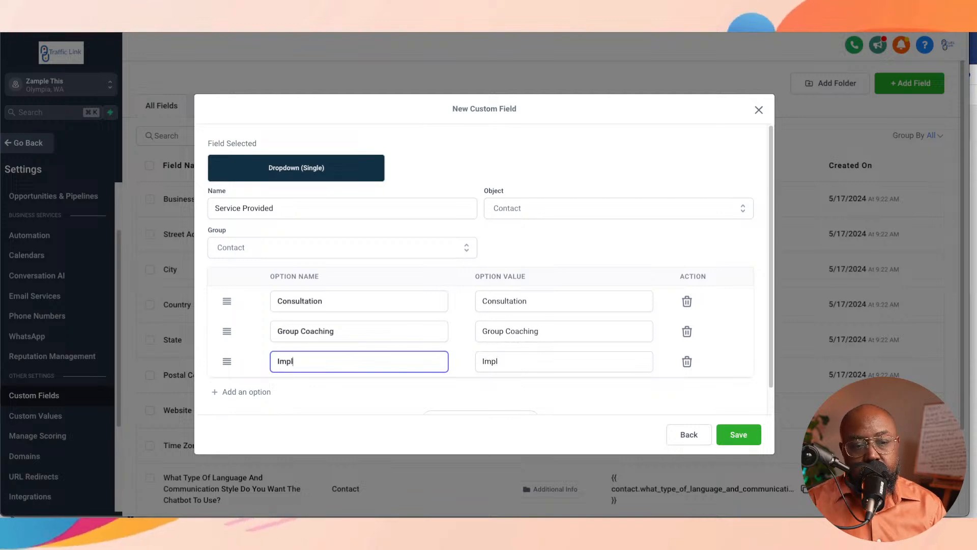
text(em)
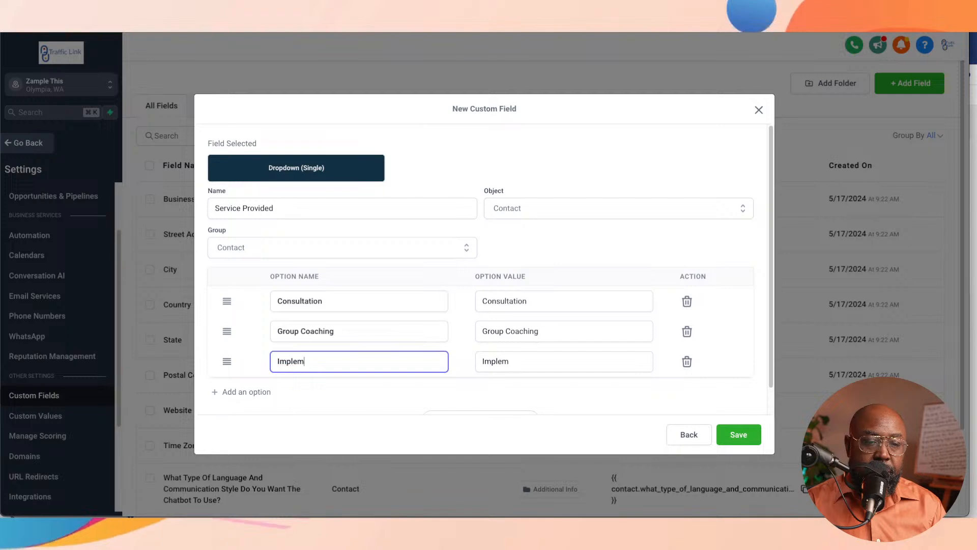
text(etn)
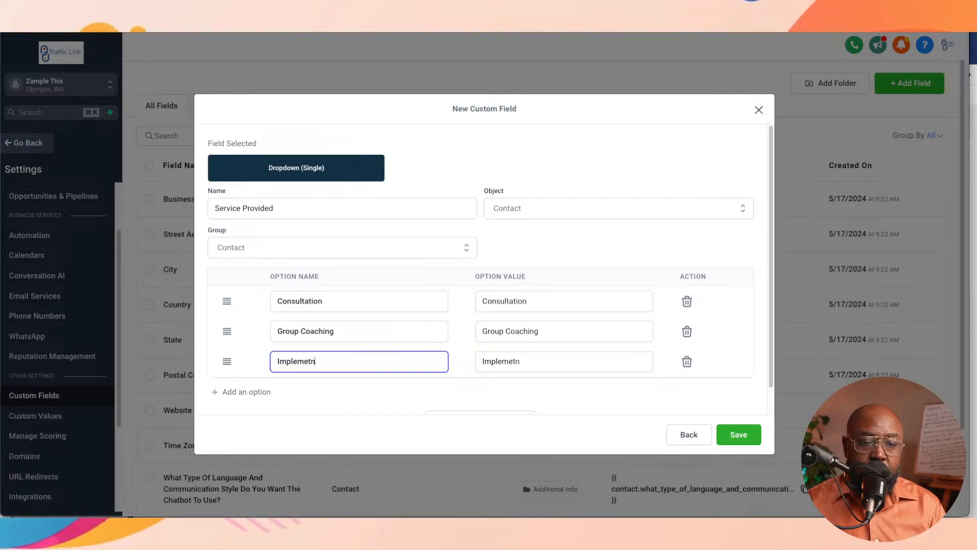
key(BackSpace)
key(BackSpace)
text(ntation)
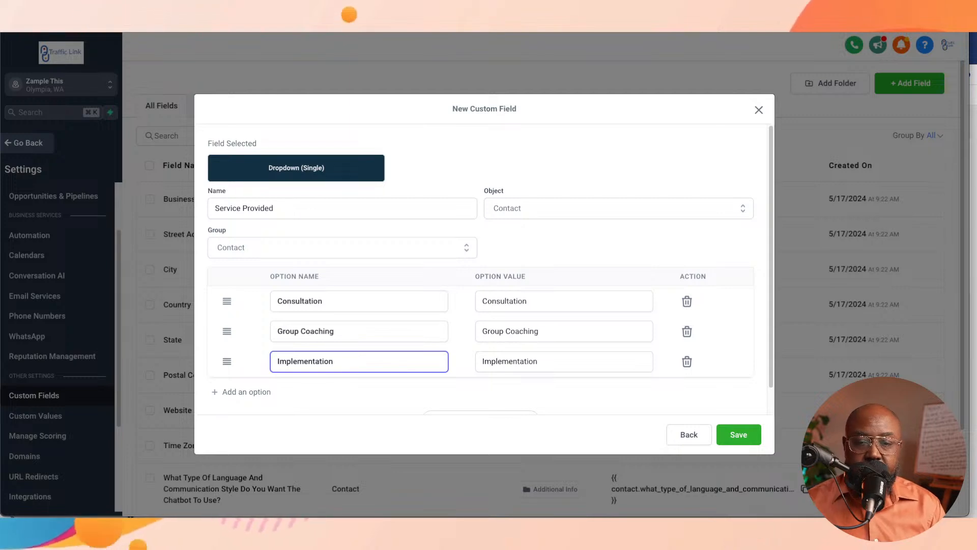
- Save the Service Provided field and reopen the "HIgh Ticket Consultation 20hrs/ month" template from the Documents & Contracts templates
click(738, 434)
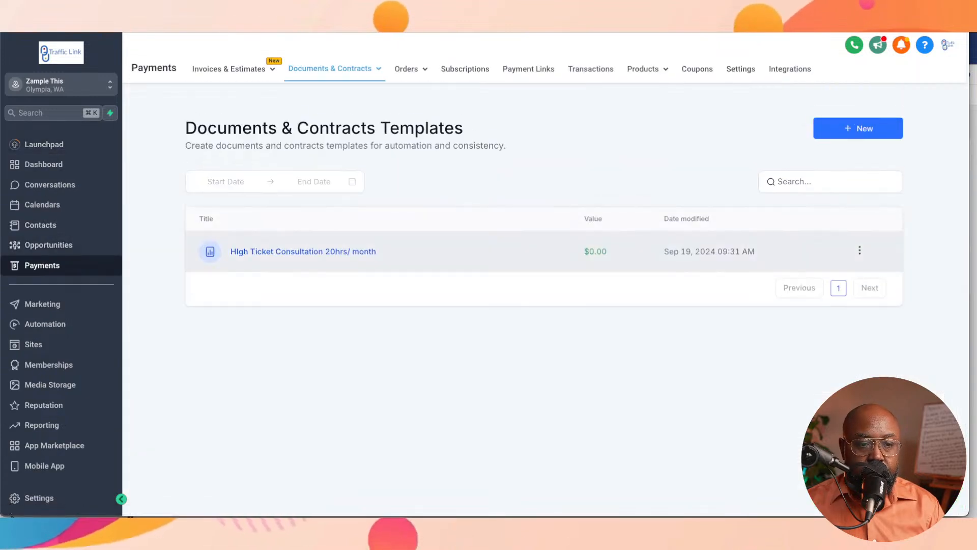
click(303, 252)
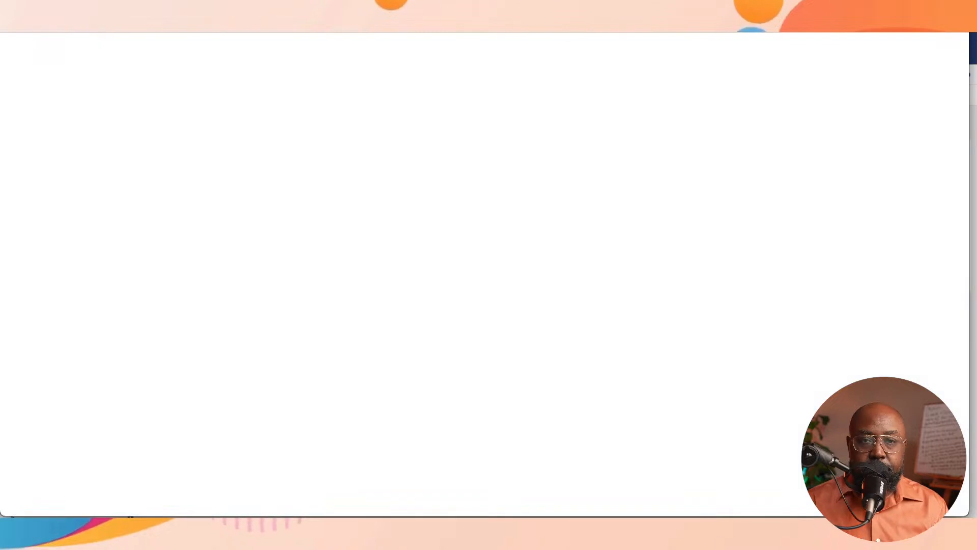
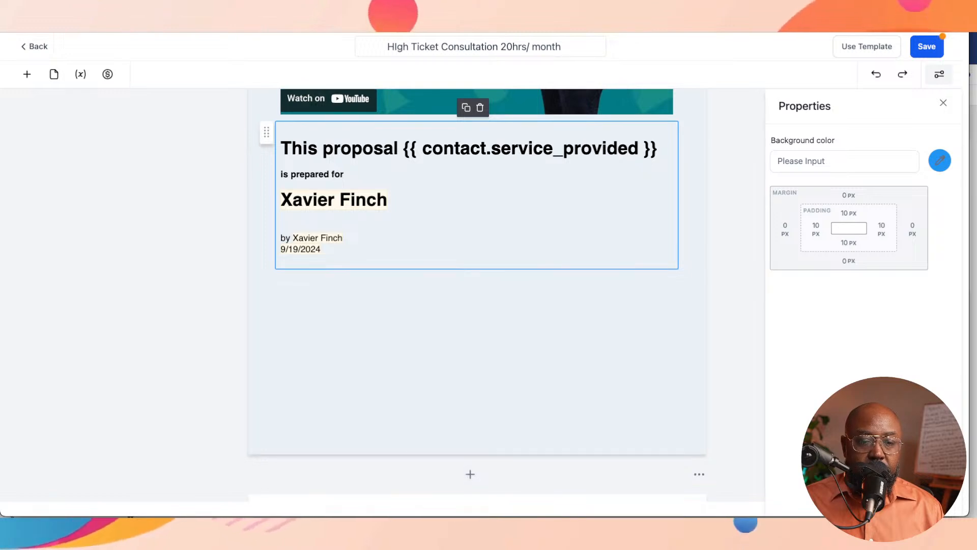
- Set the background color of the document's blank second page to the light blue-grey #EAF0F6
scroll(477, 295, down, 7)
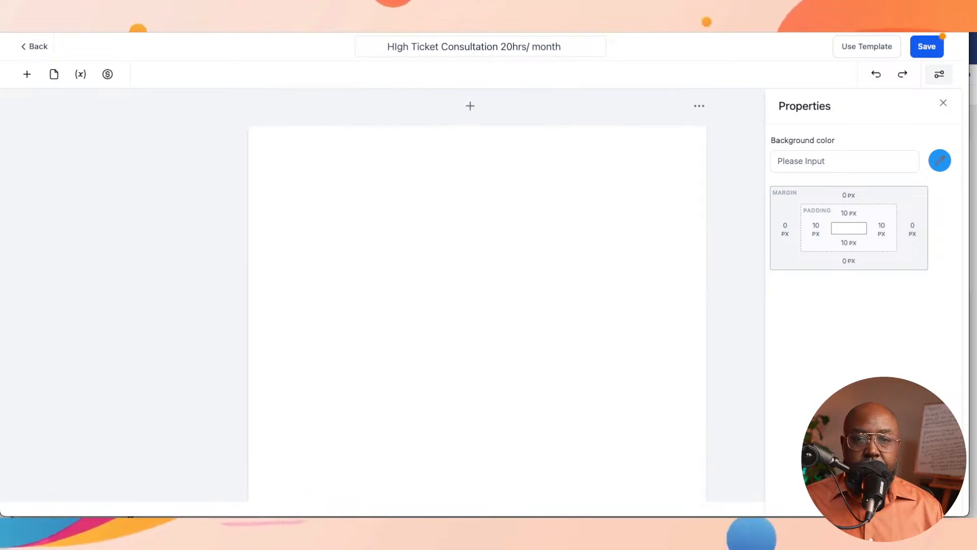
click(699, 106)
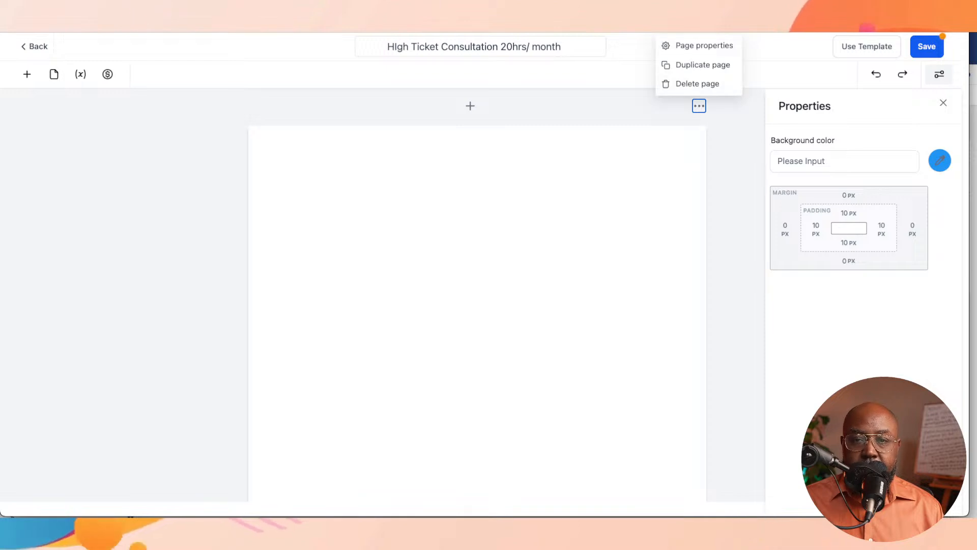
click(697, 45)
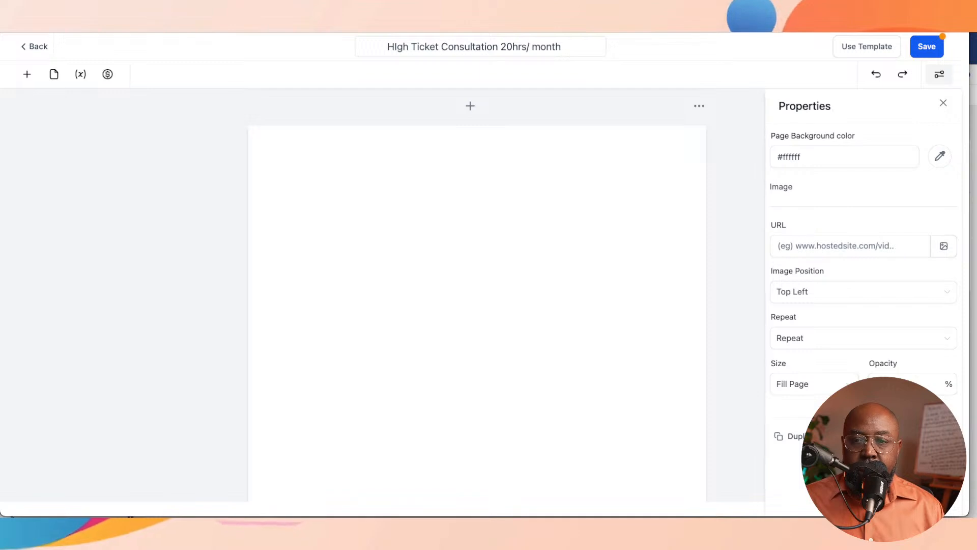
click(940, 157)
click(939, 310)
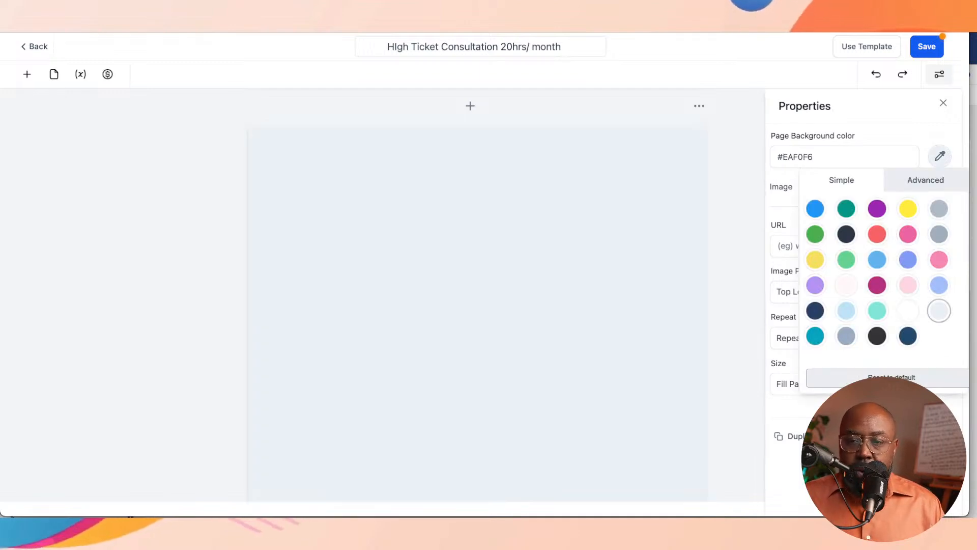
click(925, 180)
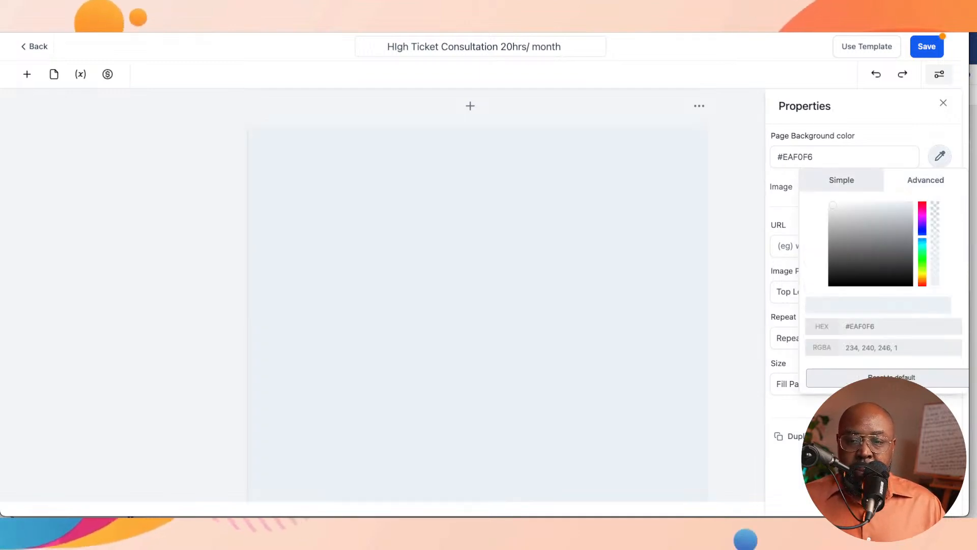
click(841, 180)
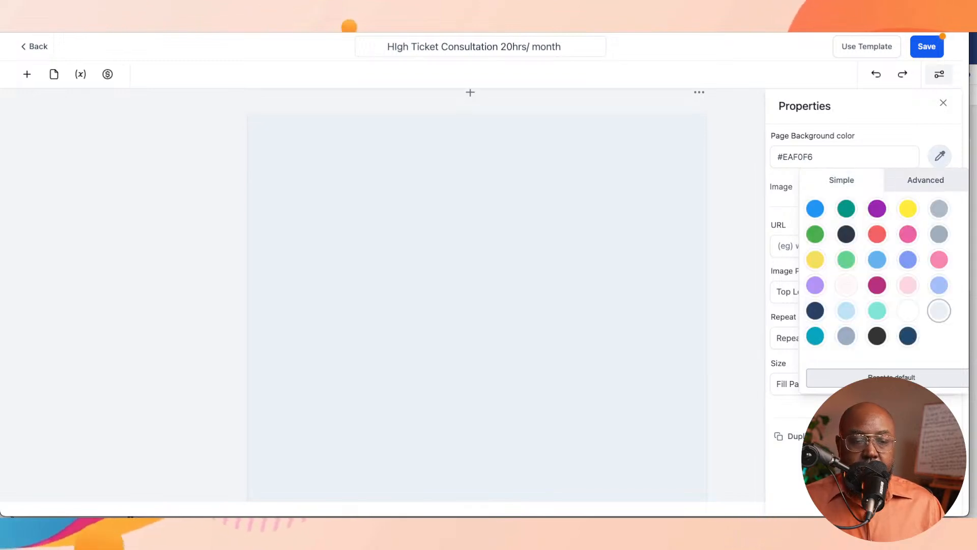
scroll(477, 295, down, 8)
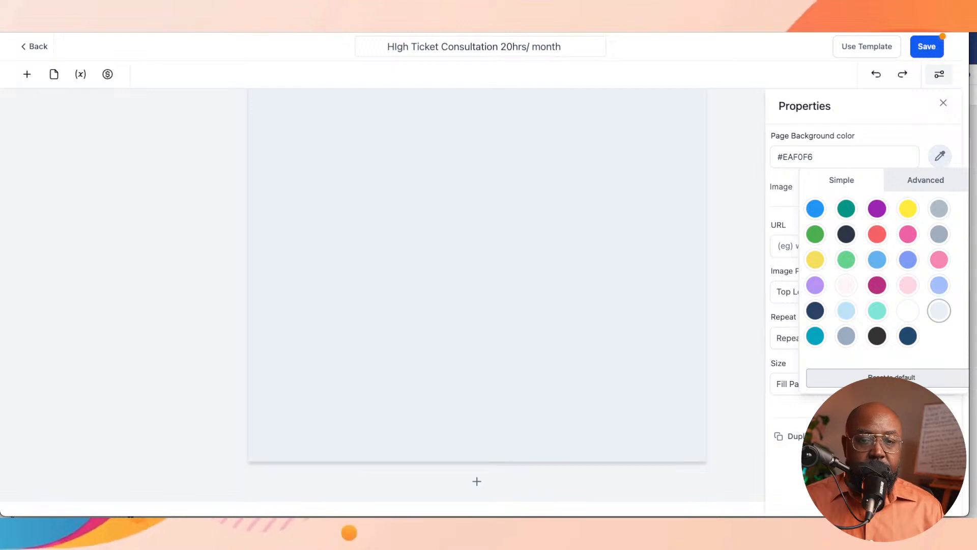
scroll(477, 295, up, 2)
scroll(477, 295, down, 1)
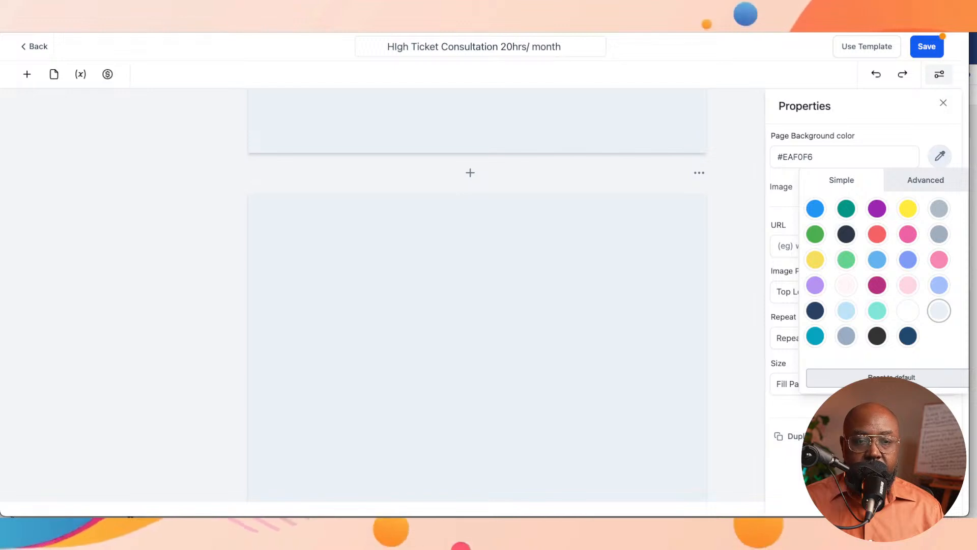
key(Escape)
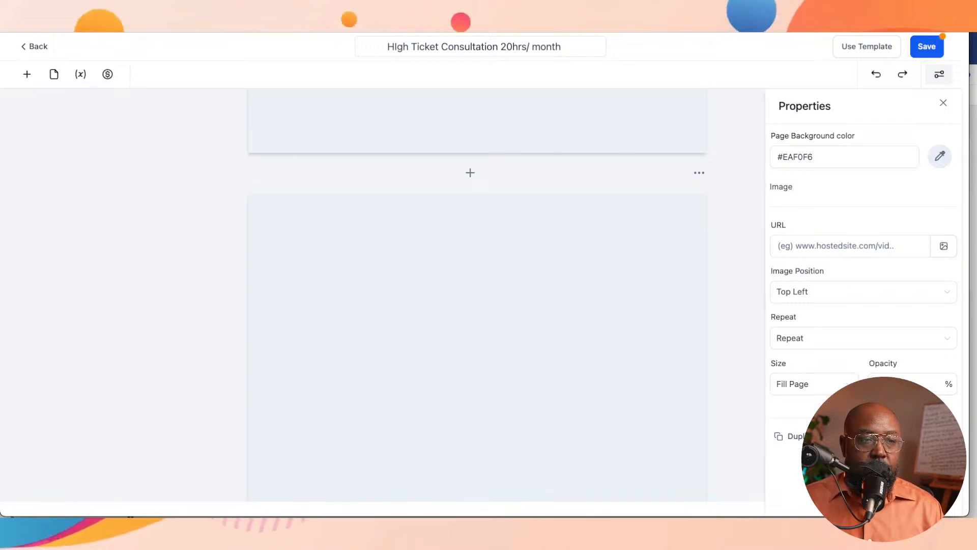
- Add a text block at the top of the second page and delete its placeholder body text, keeping only the heading
click(27, 74)
drag(46, 175, 286, 253)
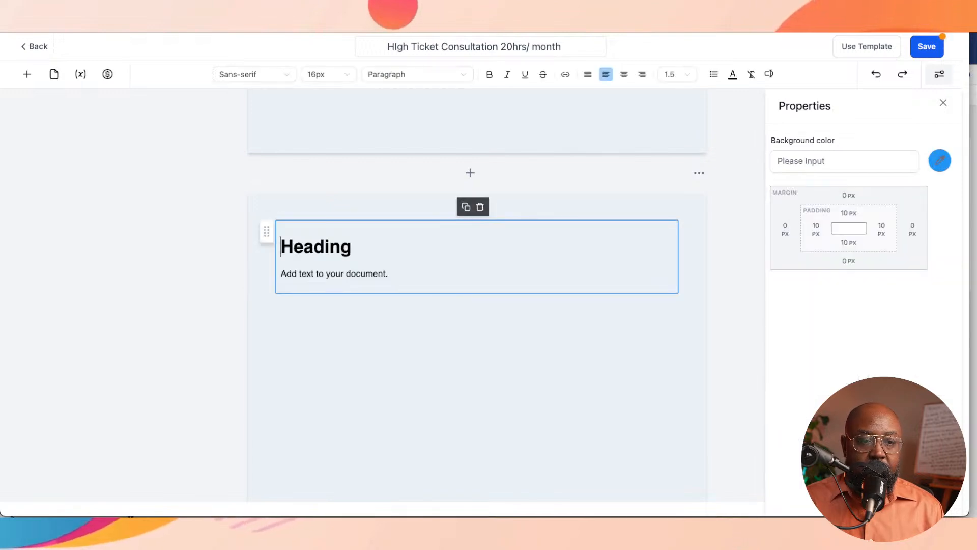
key(shift+super+Left)
text(=)
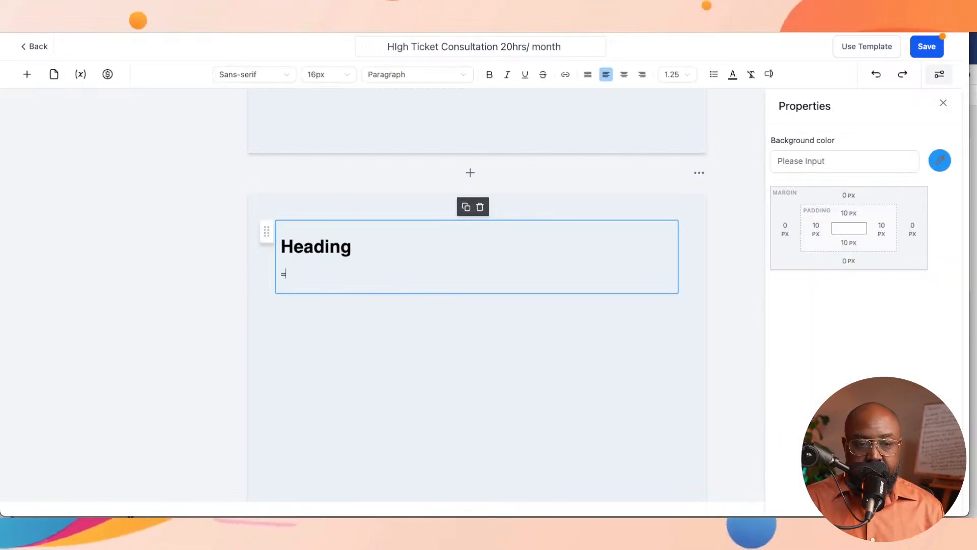
key(BackSpace)
key(BackSpace)
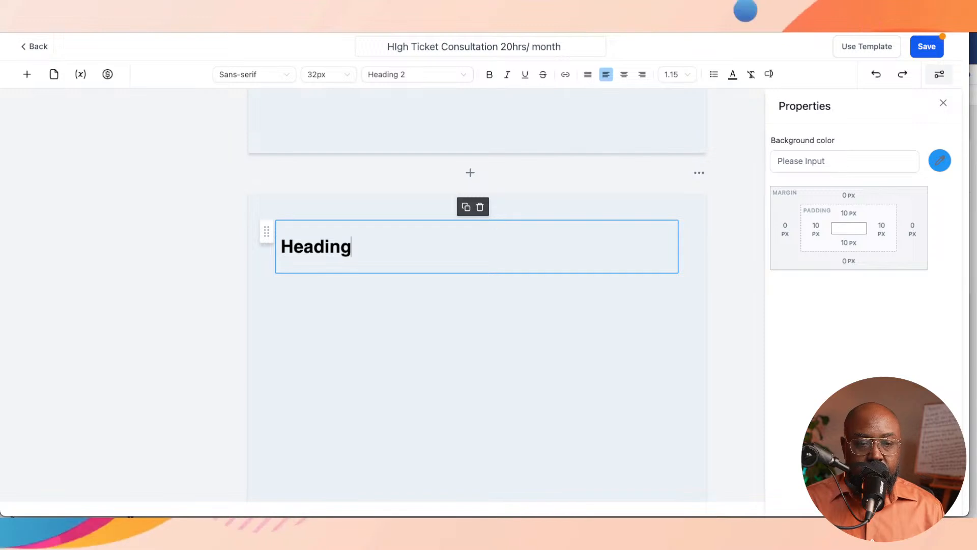
- Change the heading to "Scope of Work" and add a second text block directly below it
key(shift+super+Left)
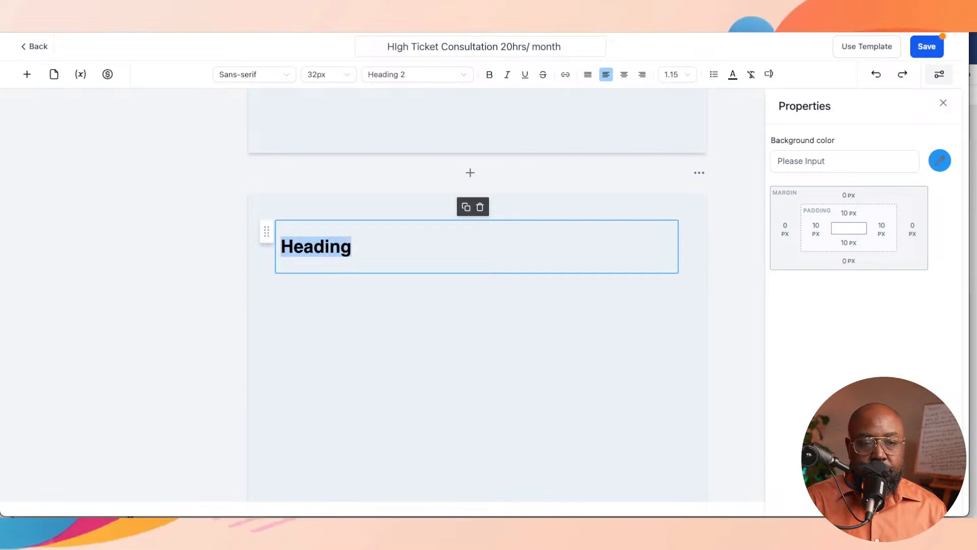
text(Scope of )
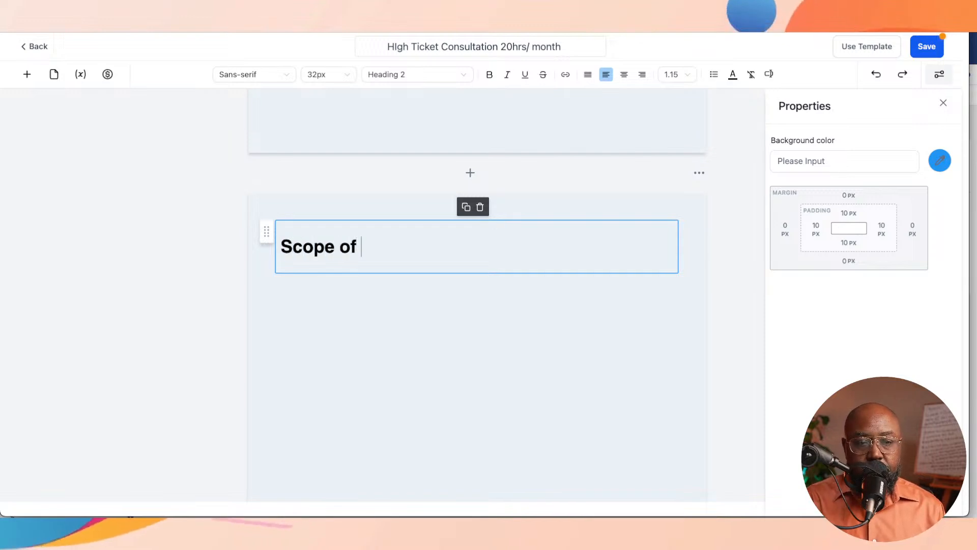
text(Work)
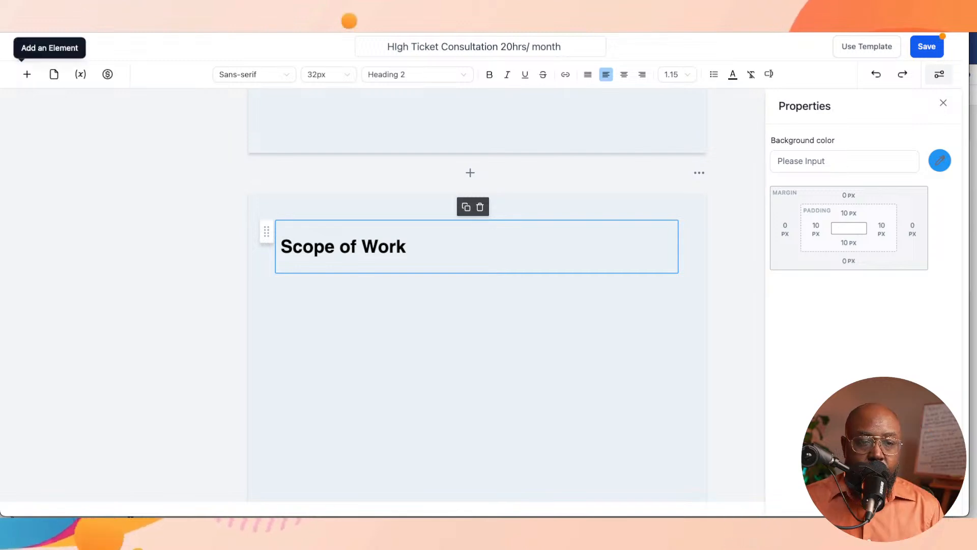
click(27, 74)
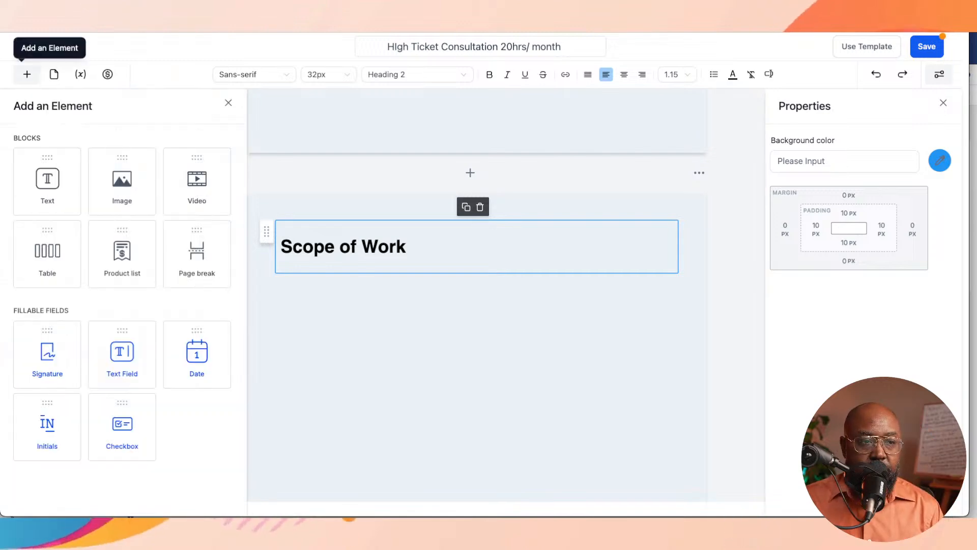
drag(47, 182, 373, 364)
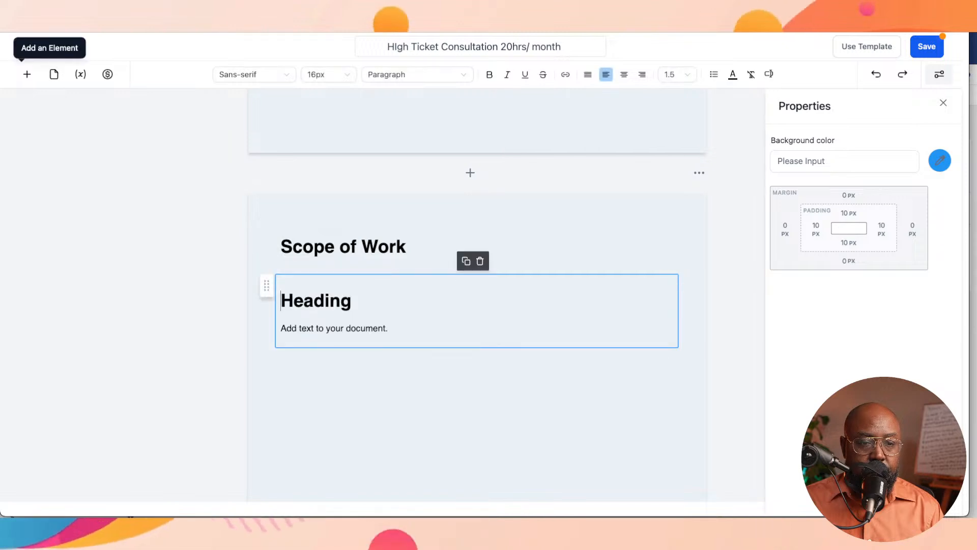
- Add an image block above the "Scope of Work" heading and open the media library for its image
click(27, 73)
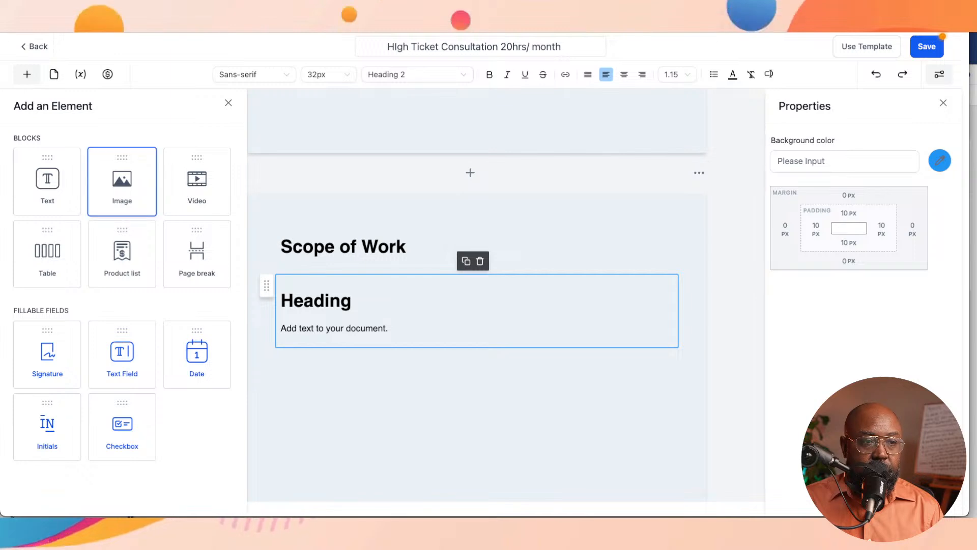
drag(122, 180, 278, 220)
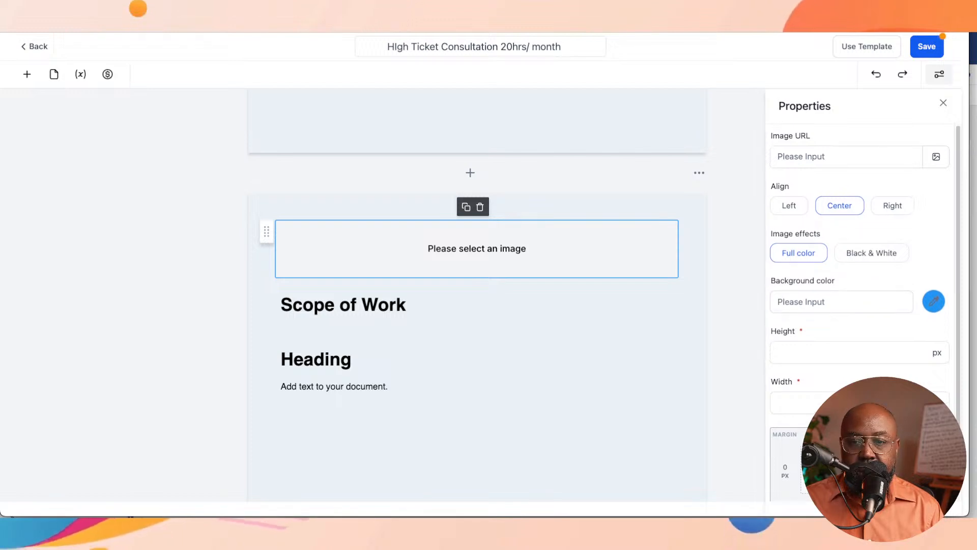
click(846, 157)
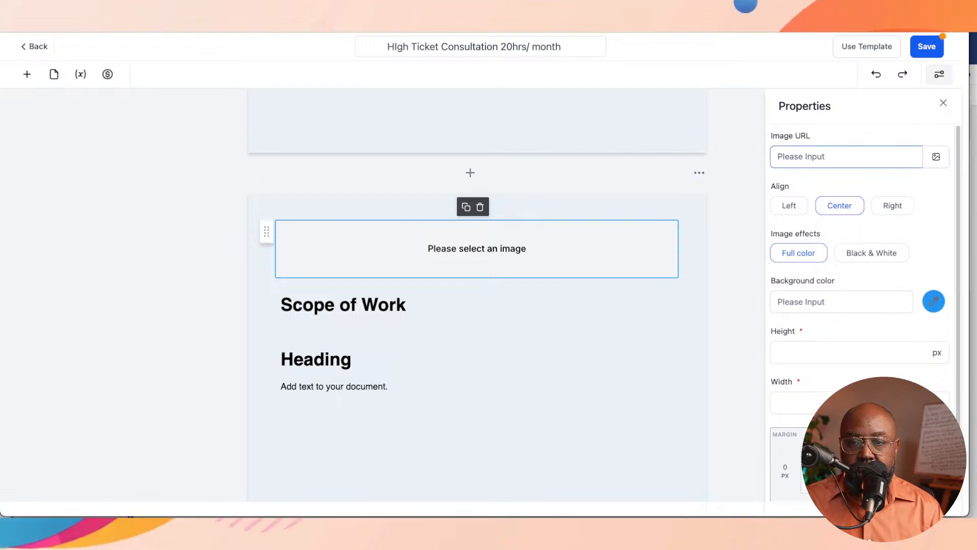
click(936, 157)
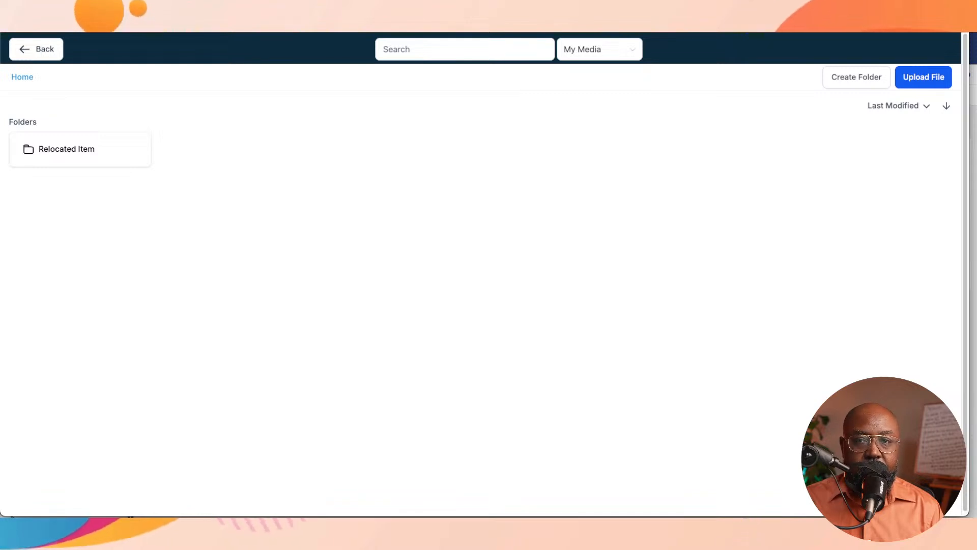
- Examine the available image sources: Backgrounds, Unsplash, My Media and Pixabay
click(599, 49)
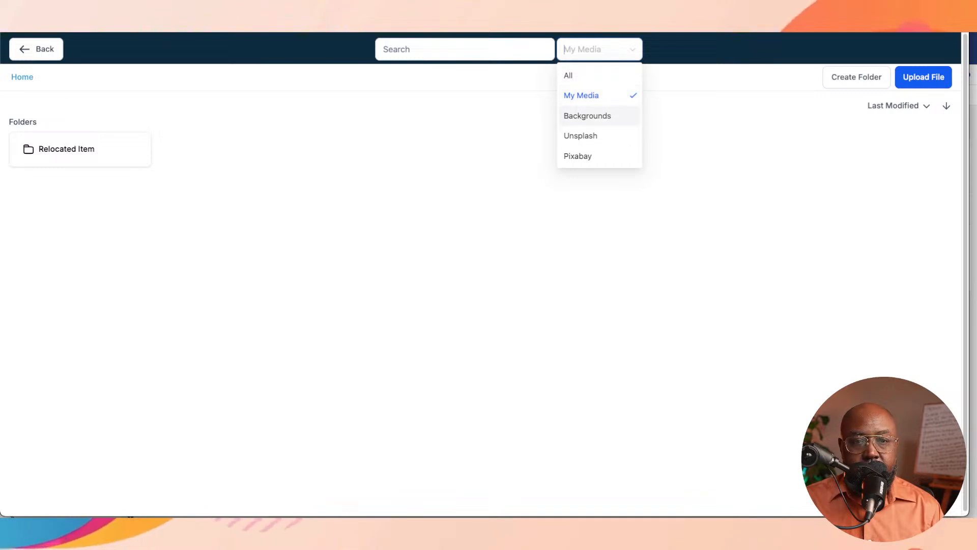
click(587, 116)
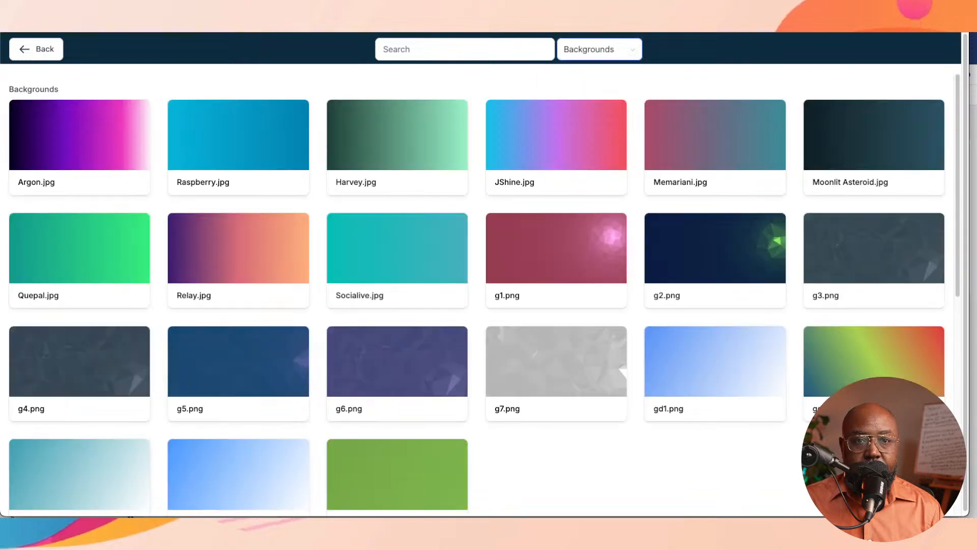
click(599, 49)
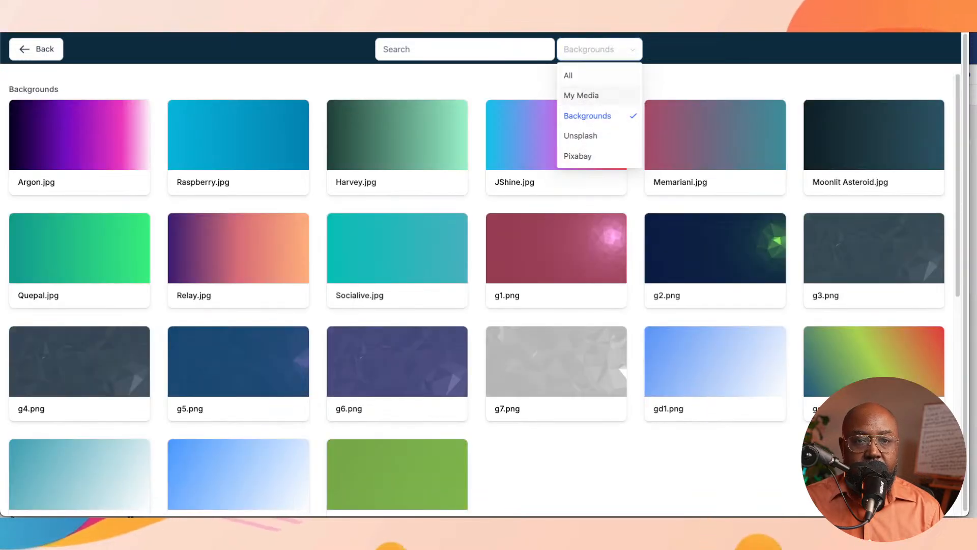
click(585, 135)
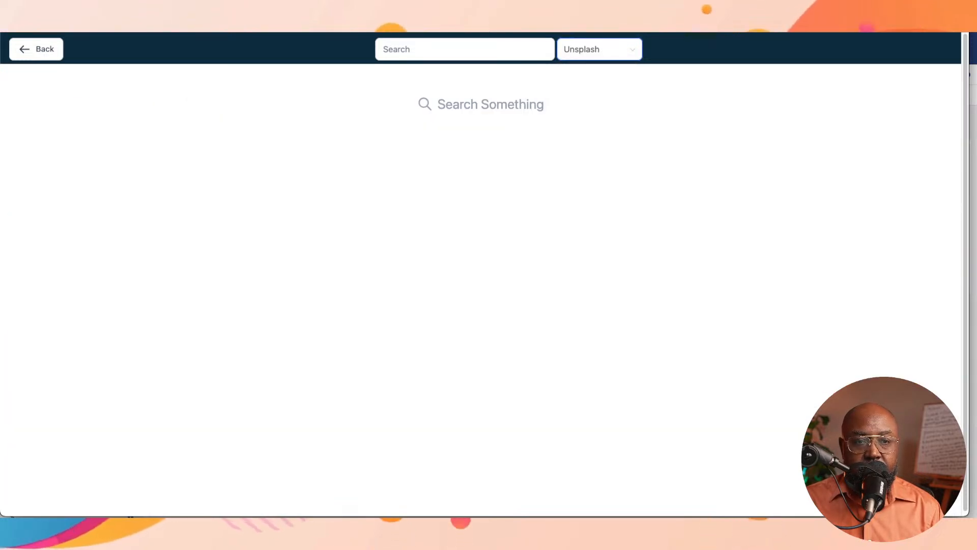
click(599, 49)
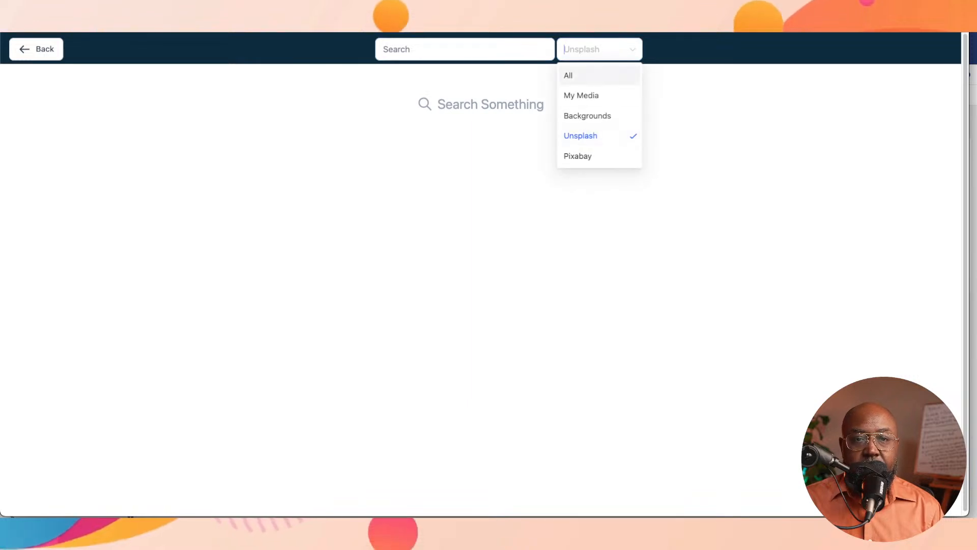
click(581, 96)
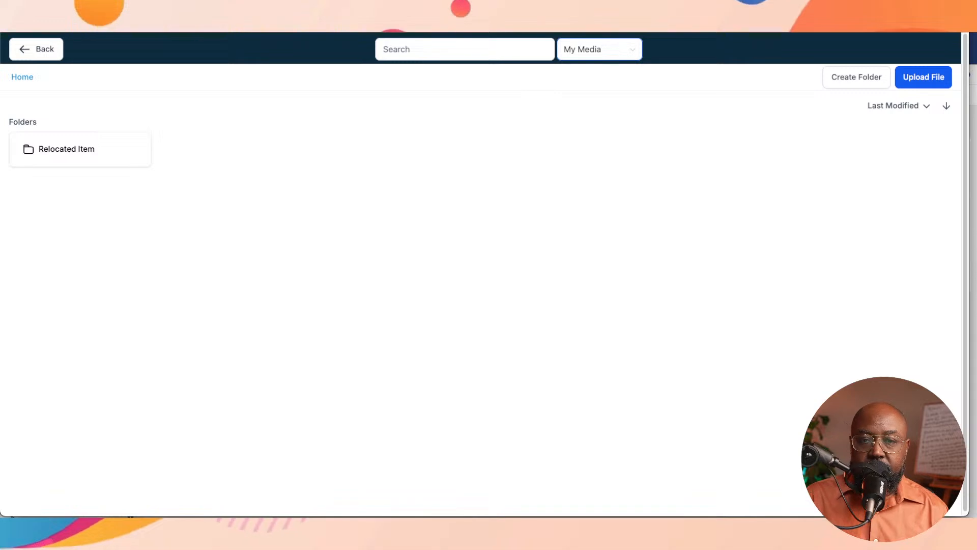
click(599, 50)
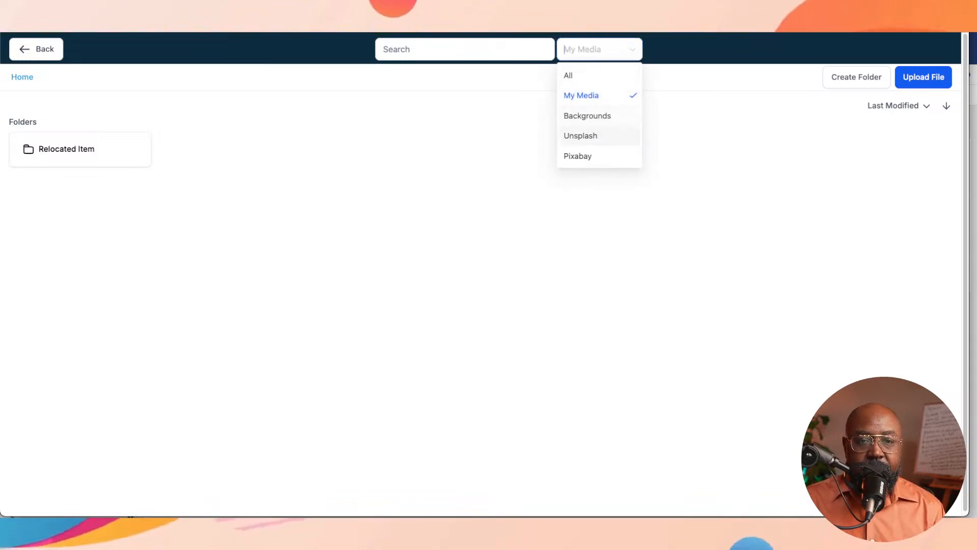
click(580, 135)
click(600, 49)
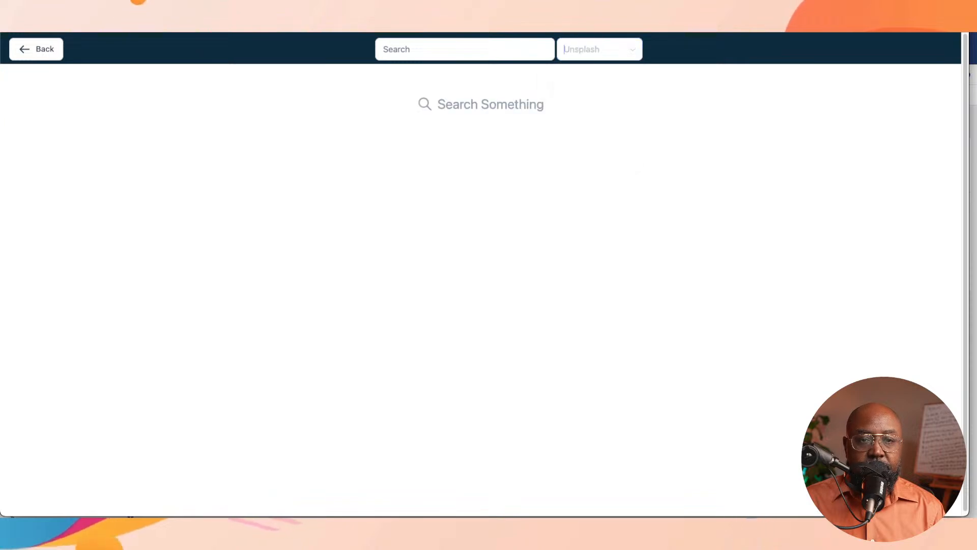
click(578, 156)
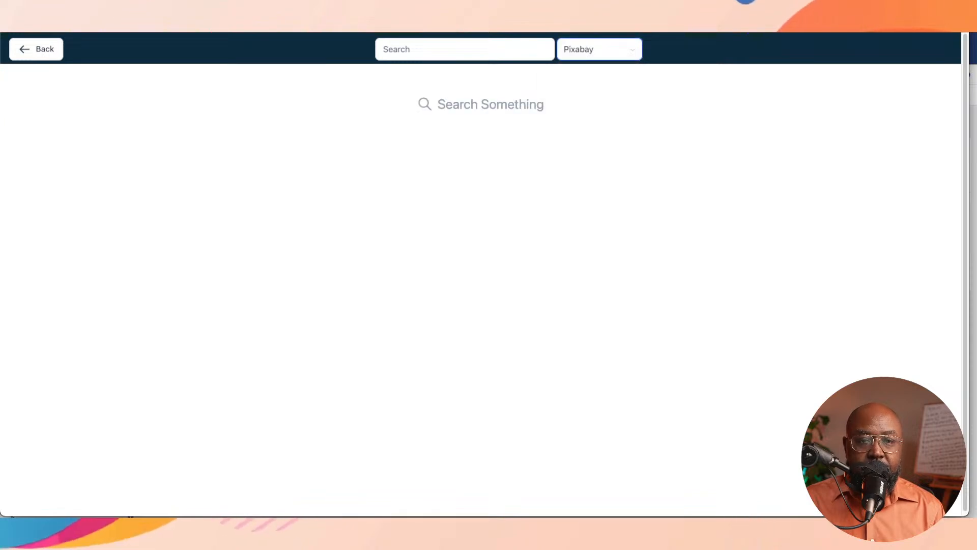
- Search Unsplash for "man looking through telescope" and look through the resulting photos
click(599, 49)
click(580, 135)
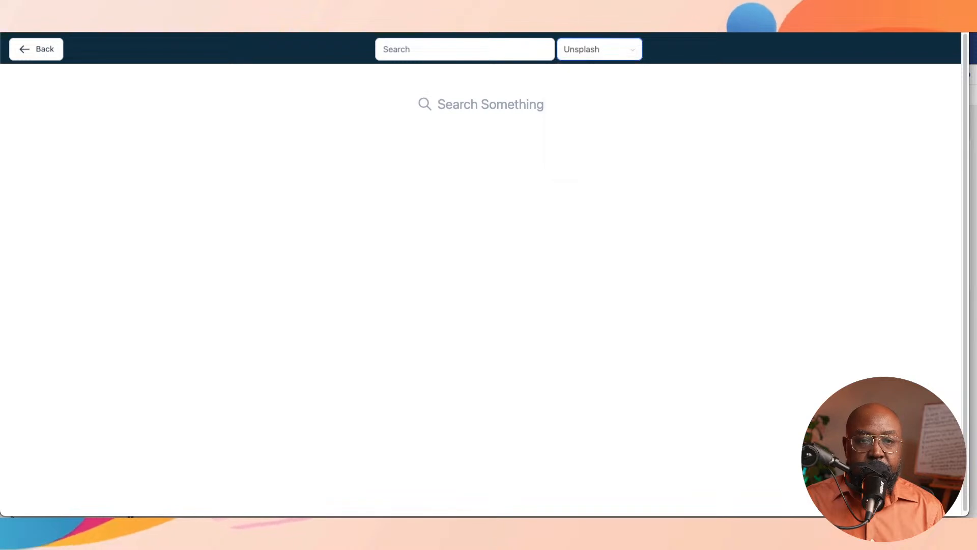
click(465, 50)
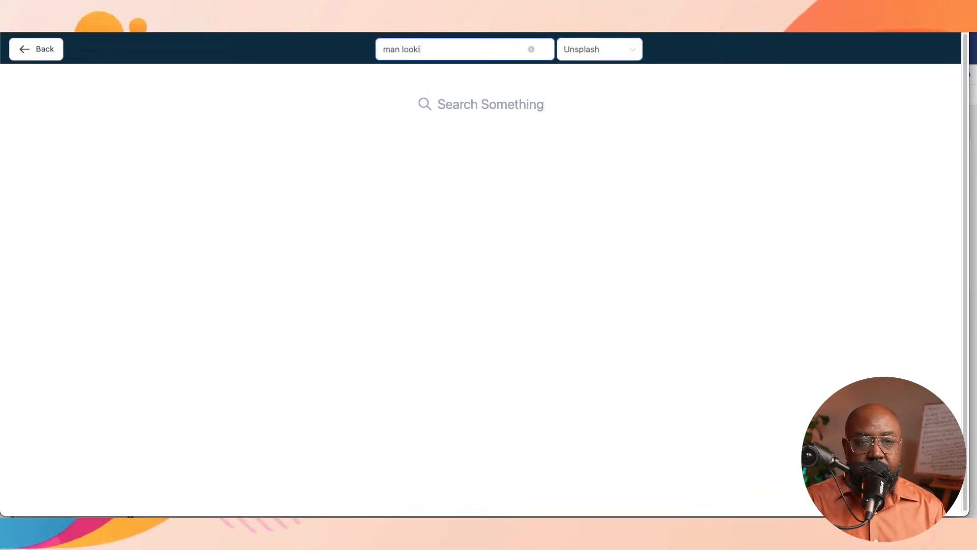
text(man looking through)
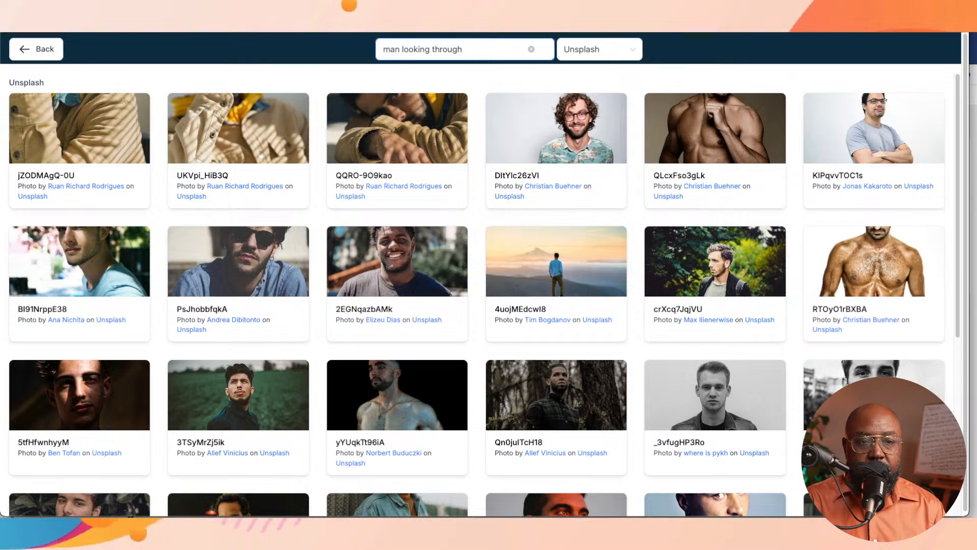
text(telec)
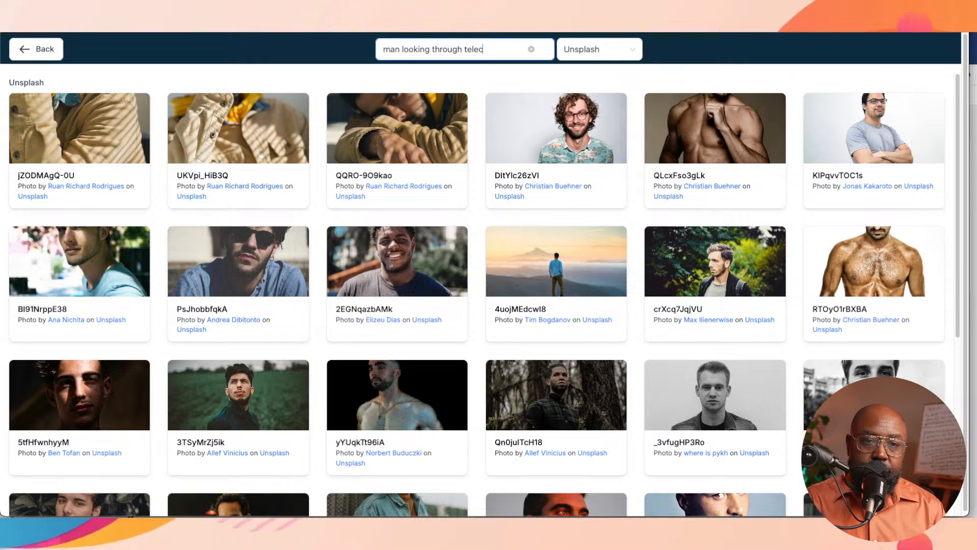
key(BackSpace)
text(scope)
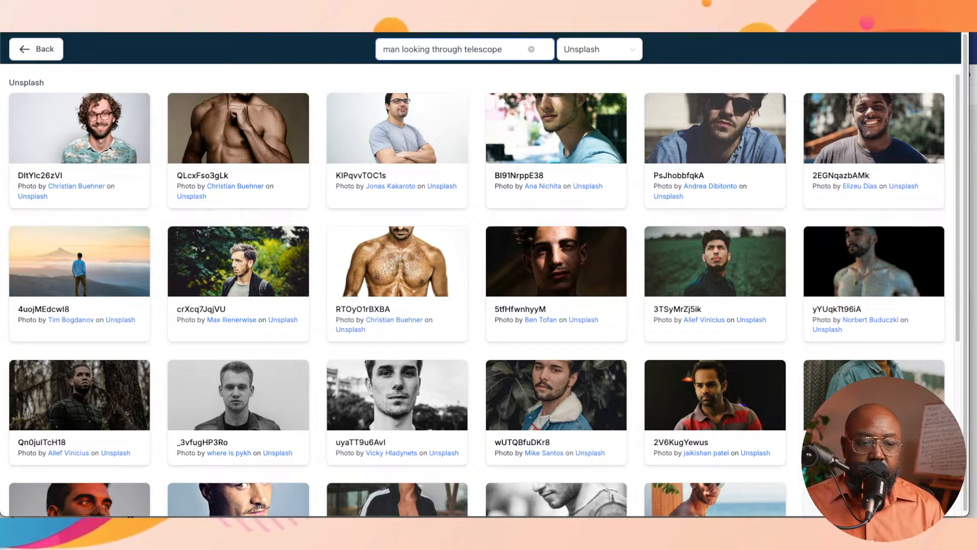
scroll(476, 290, down, 5)
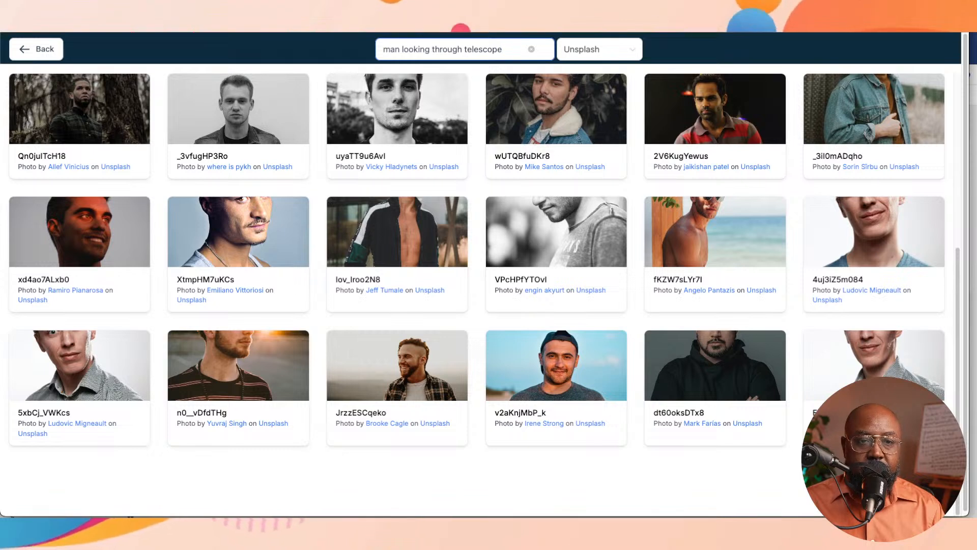
- Shorten the Unsplash search to "telescope" and insert the photo of a telescope overlooking a city at dusk
drag(384, 49, 462, 49)
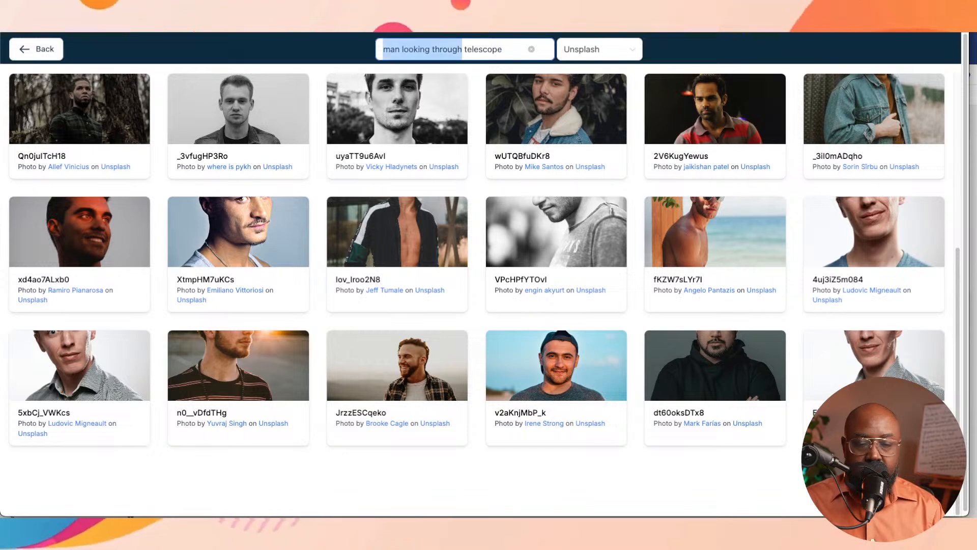
key(BackSpace)
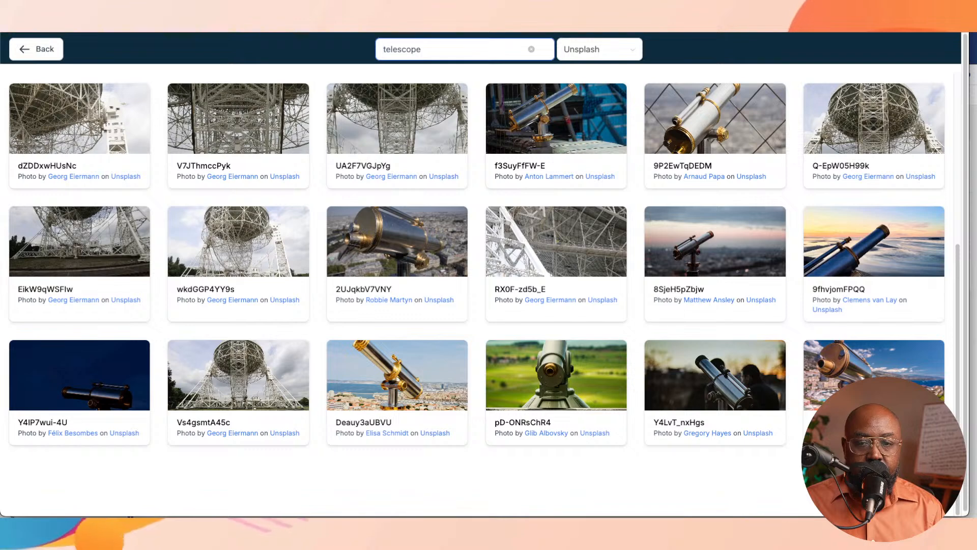
click(715, 254)
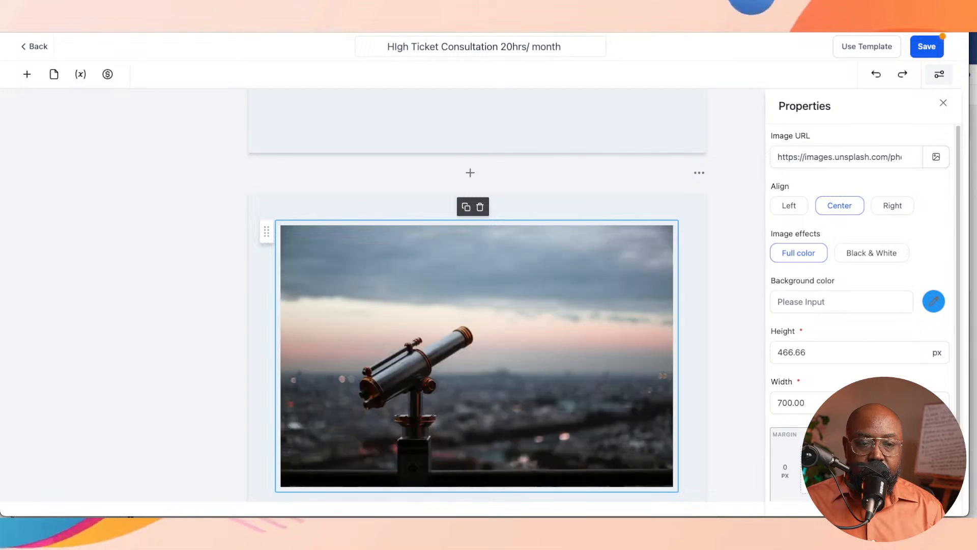
- Move the "Scope of Work" heading block above the telescope image on the second page
scroll(476, 294, down, 3)
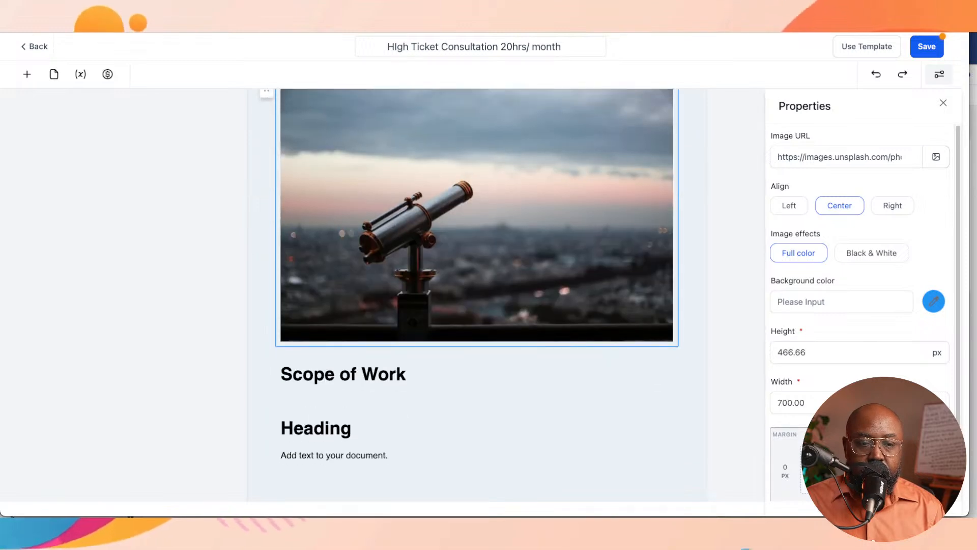
scroll(477, 294, up, 2)
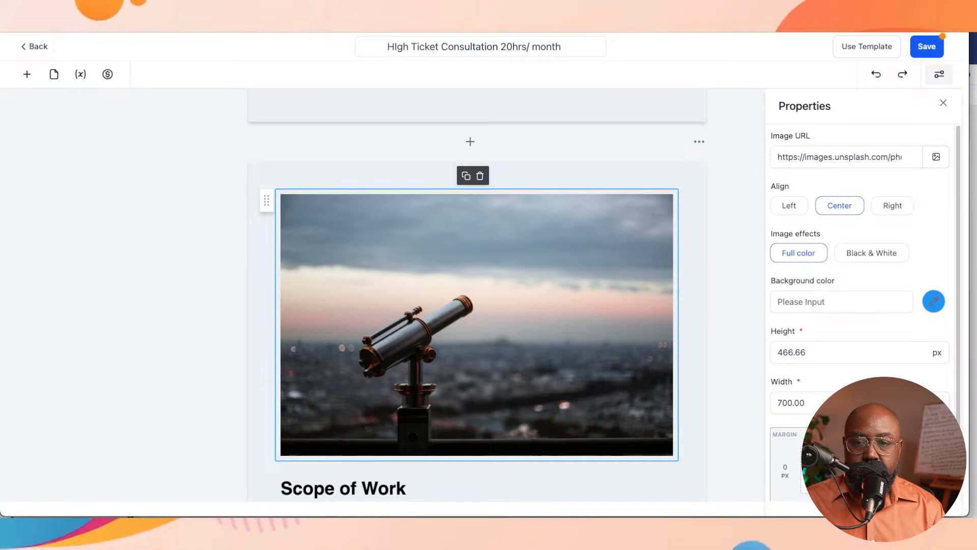
scroll(859, 305, down, 1)
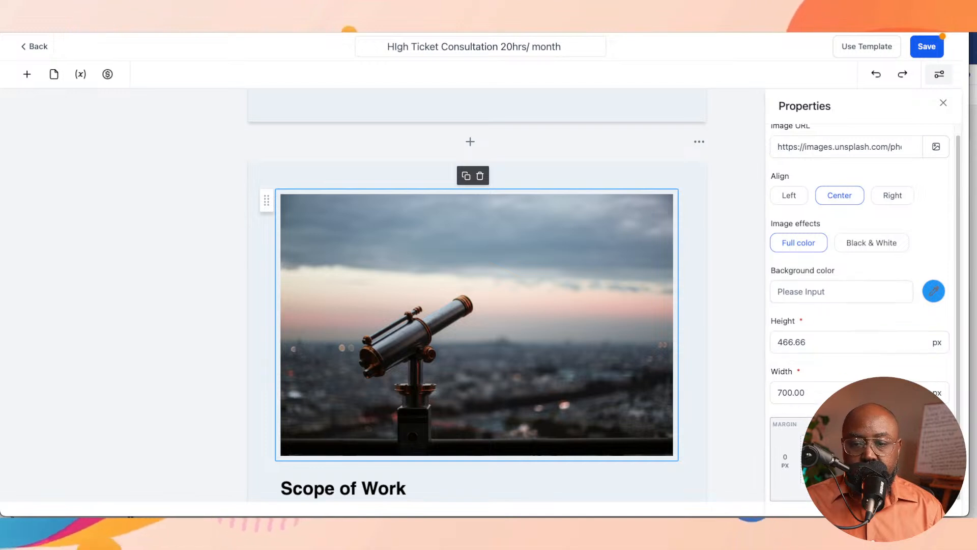
scroll(860, 305, up, 1)
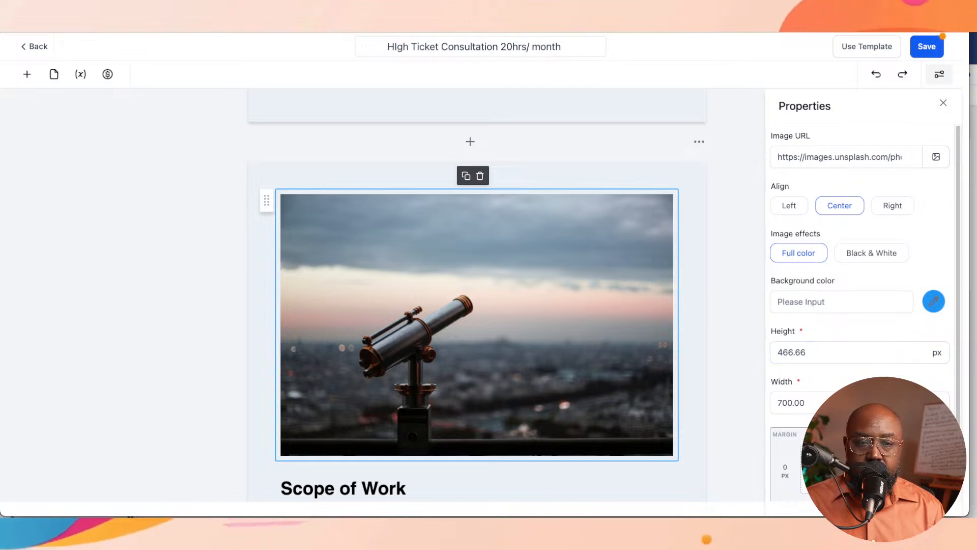
scroll(477, 377, down, 3)
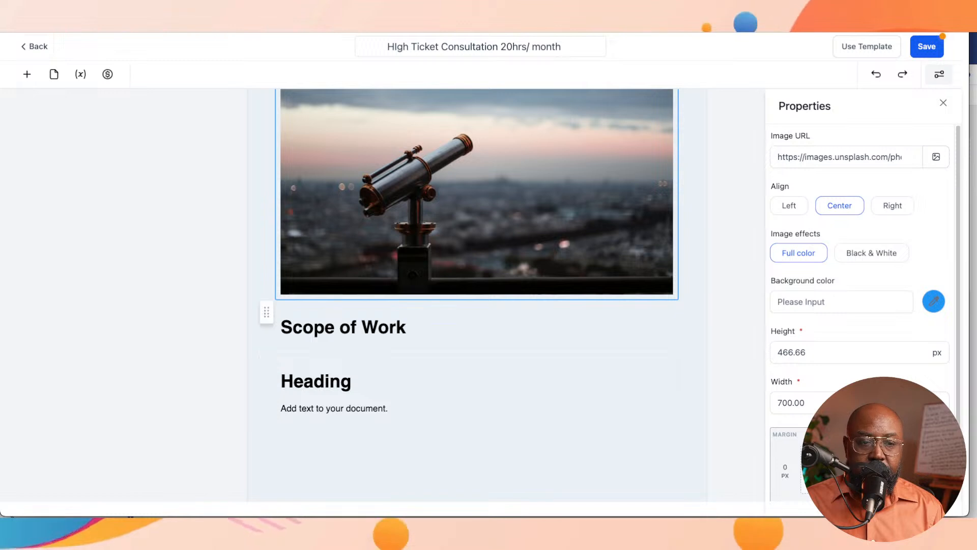
click(408, 327)
drag(266, 312, 262, 105)
scroll(476, 295, up, 5)
scroll(477, 295, down, 4)
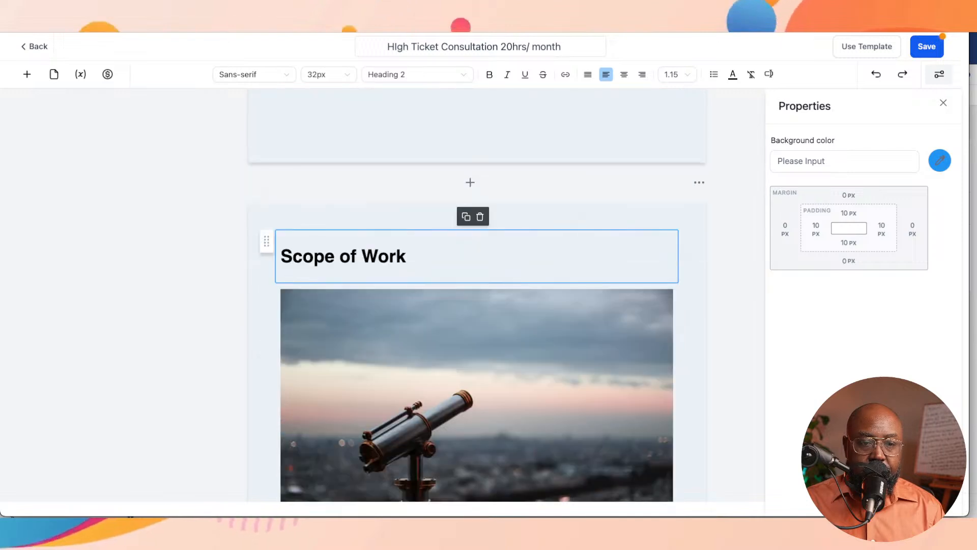
- Replace all placeholder text in the block below the telescope image with the variable {{scope_of_work}}
scroll(326, 384, down, 2)
click(281, 385)
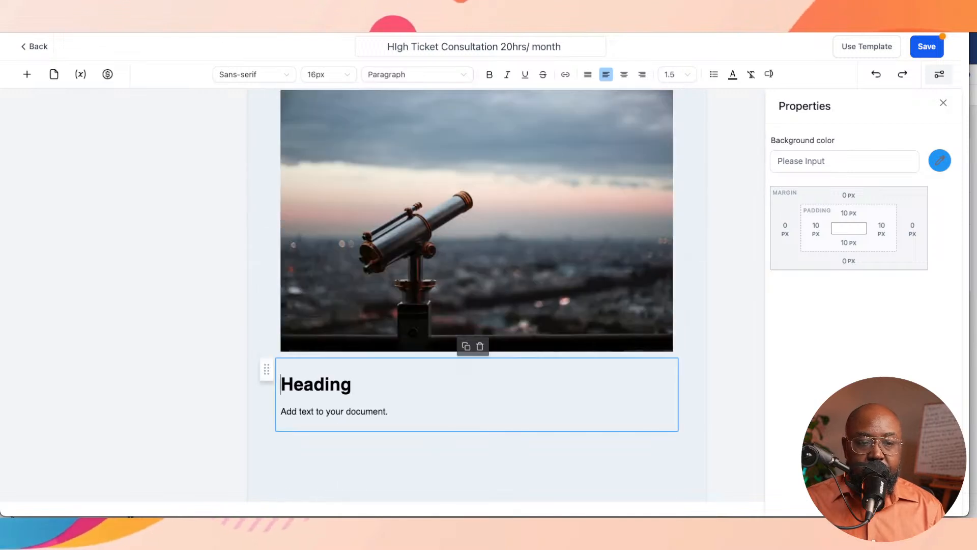
key(ctrl+a)
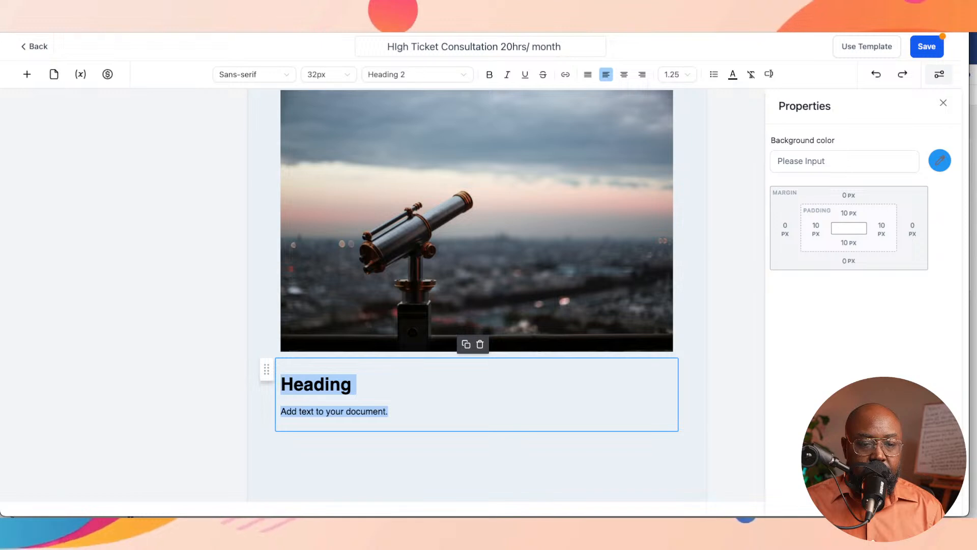
key(BackSpace)
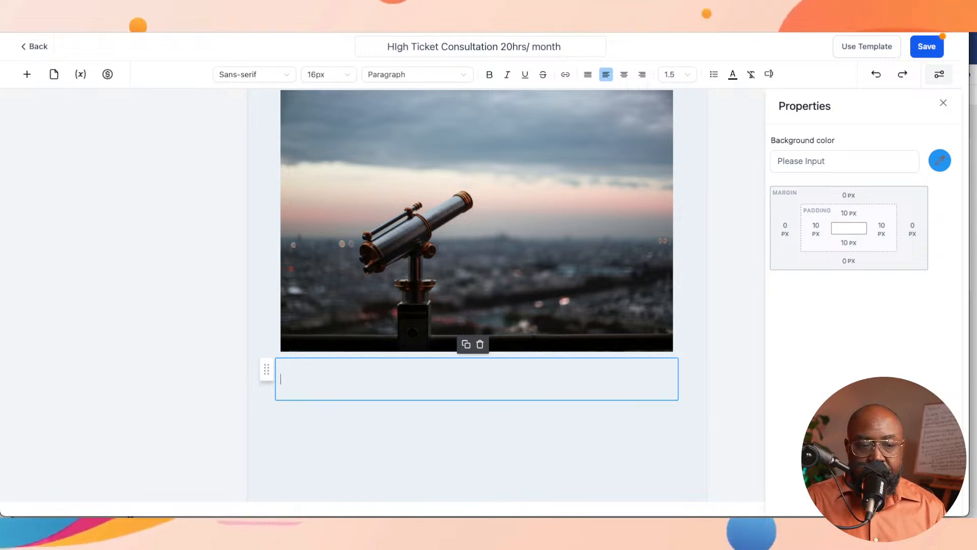
text({{})
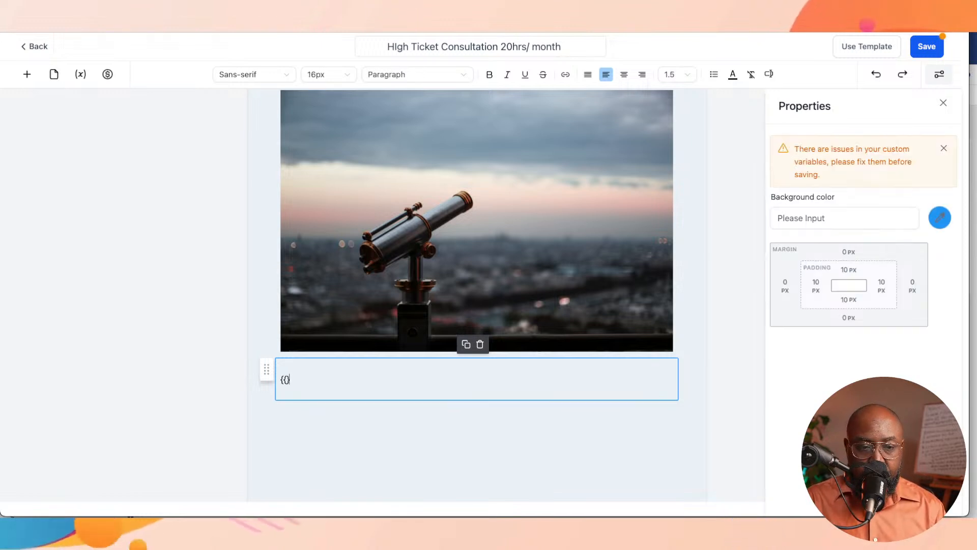
text(})
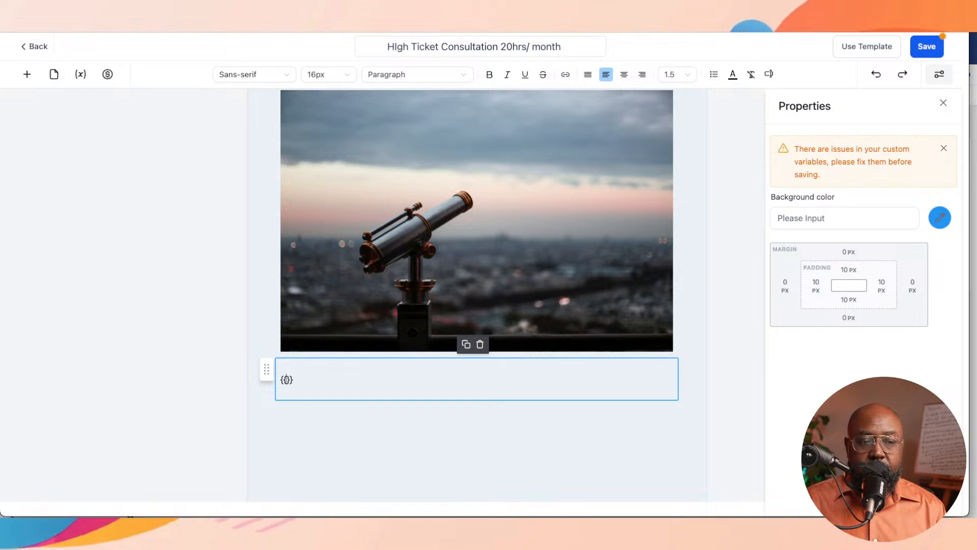
text(scop)
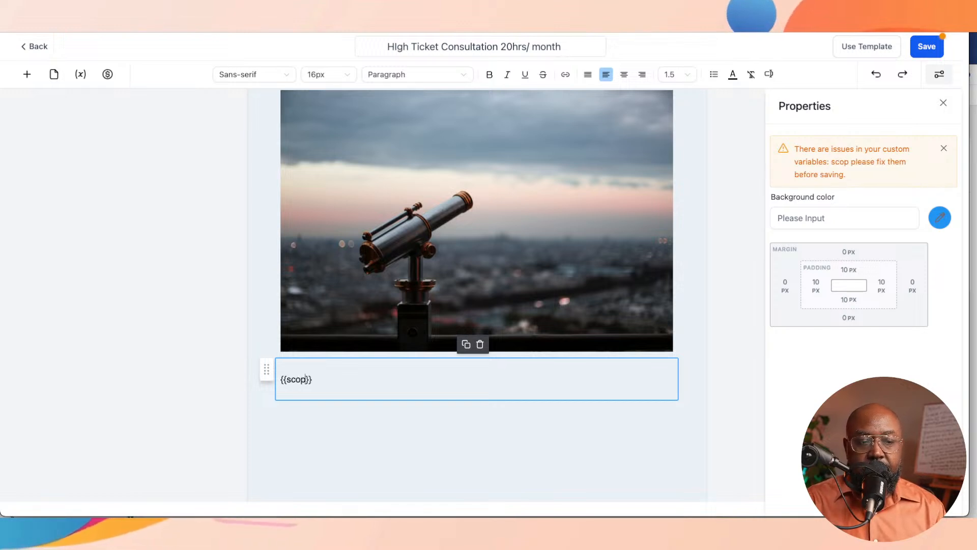
text(e)
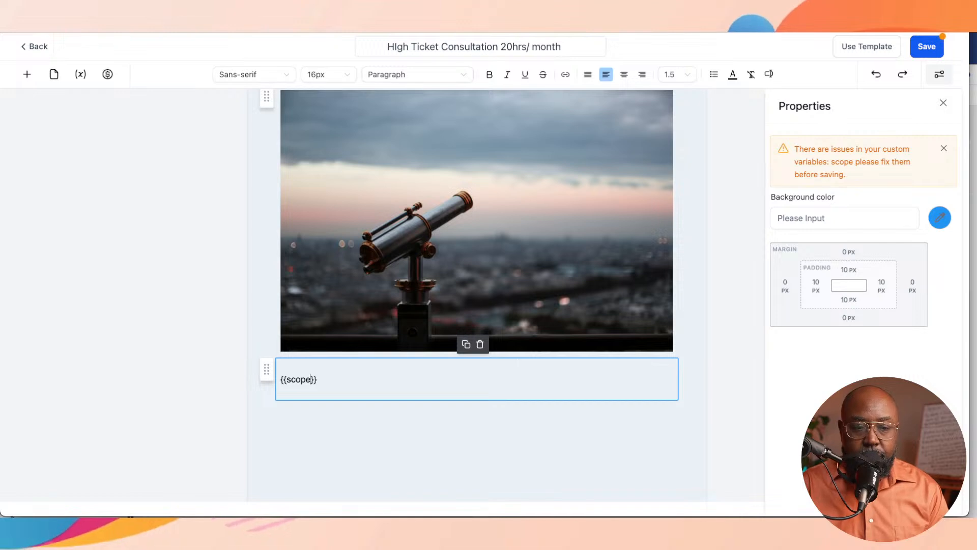
text(_)
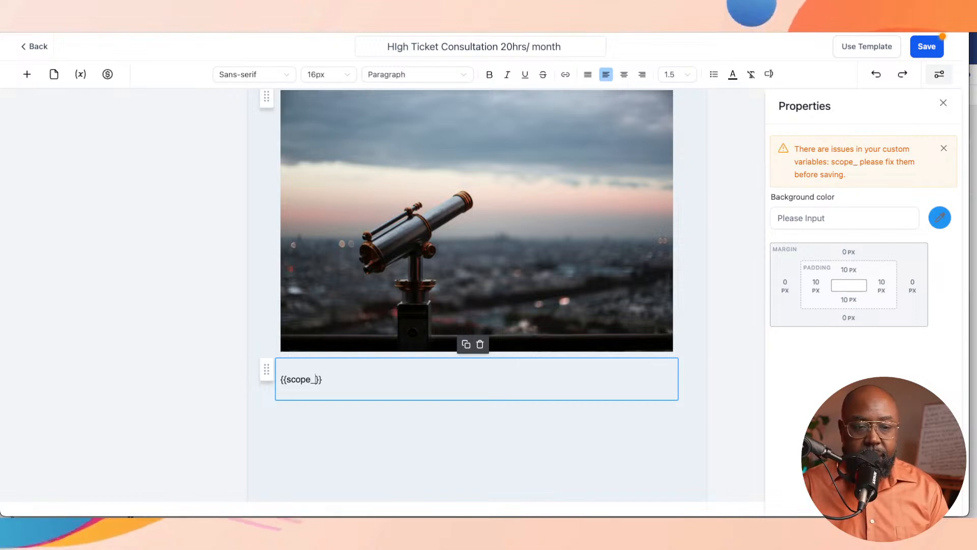
text(of_w)
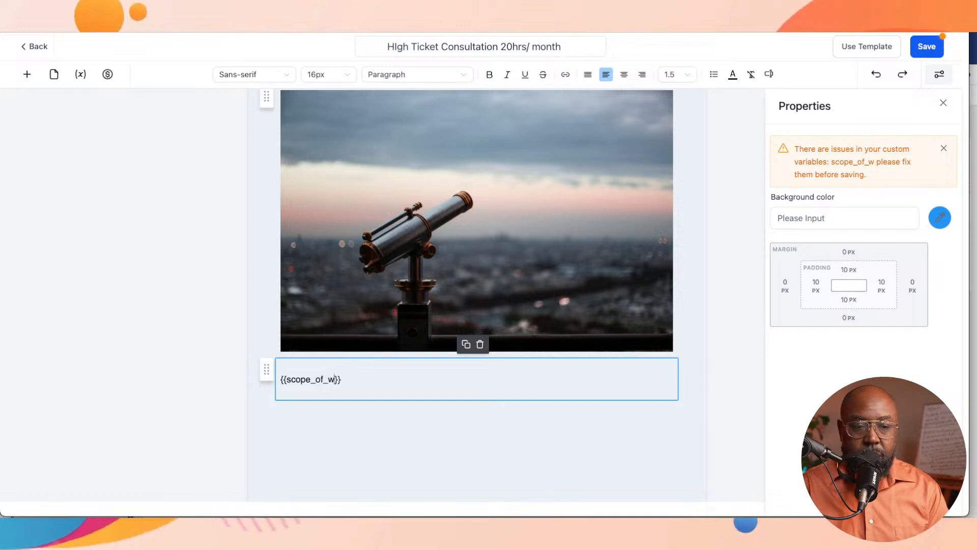
text(ork)
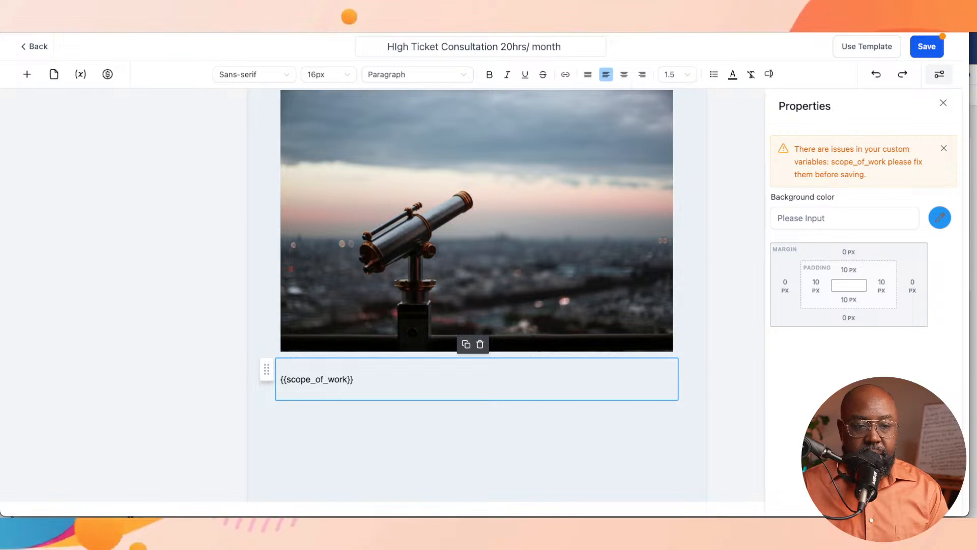
- Add the prefix "contact." inside the variable so it reads {{contact.scope_of_work}}
click(285, 379)
text(cot)
key(BackSpace)
text(ntact)
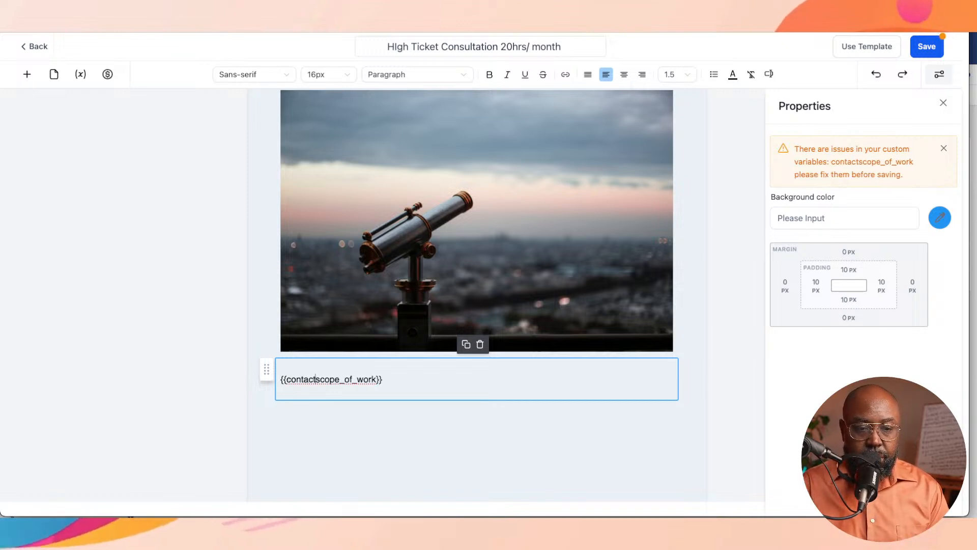
text(.)
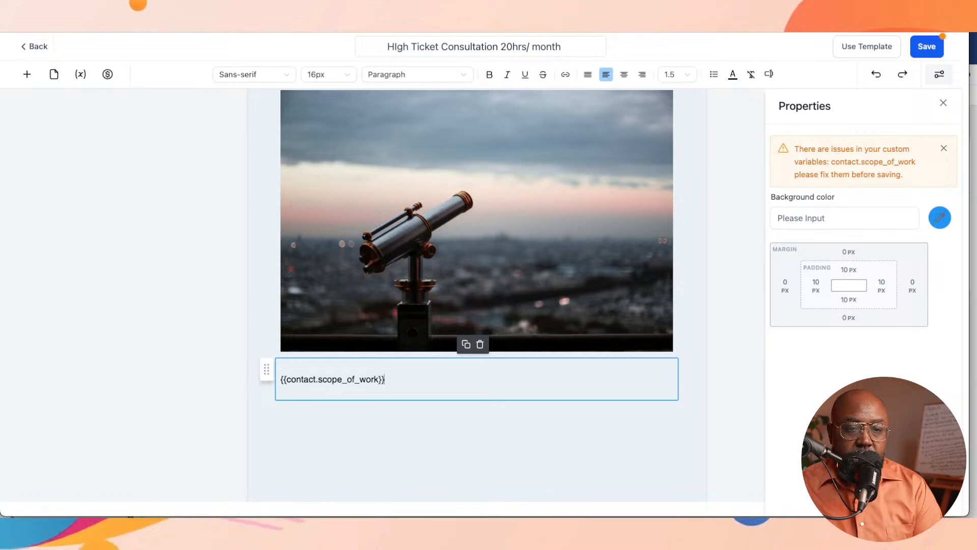
- Review the layout of the Scope of Work page, from its heading and image to the variable text
scroll(477, 295, up, 3)
scroll(477, 295, down, 3)
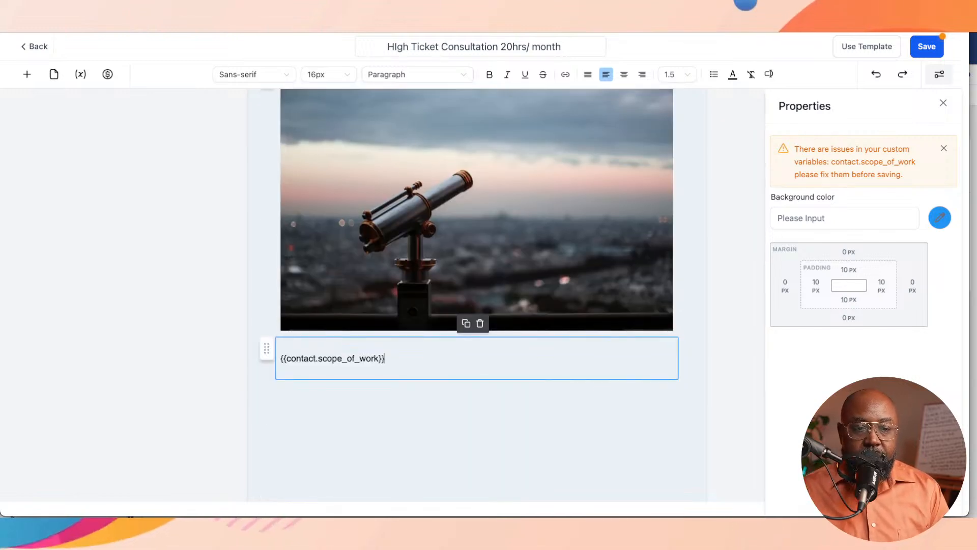
scroll(477, 295, down, 2)
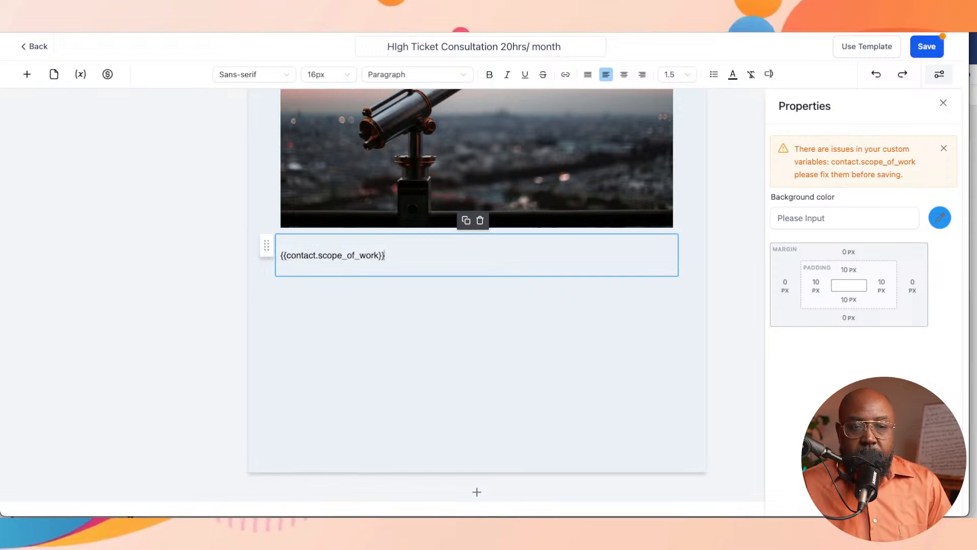
scroll(476, 280, up, 4)
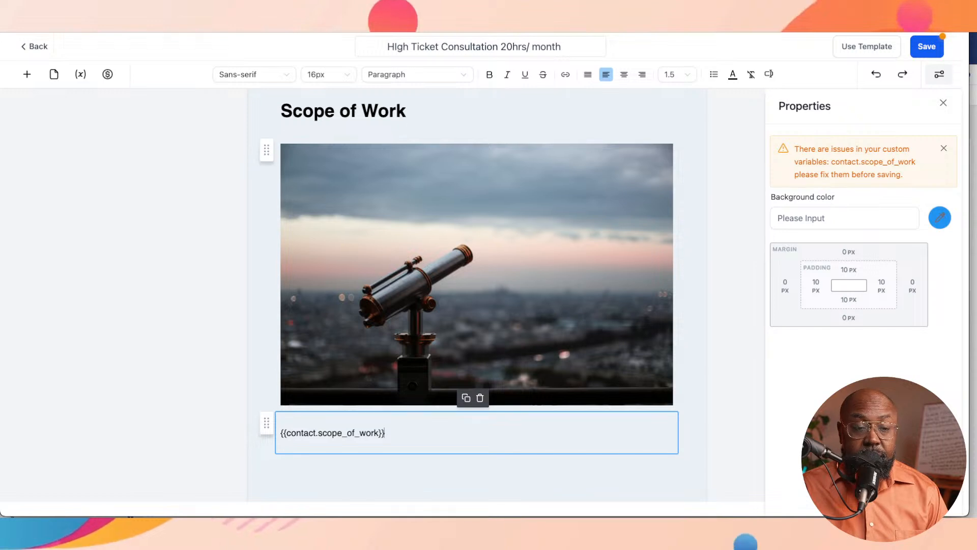
scroll(477, 295, down, 2)
scroll(476, 295, up, 5)
scroll(477, 295, down, 6)
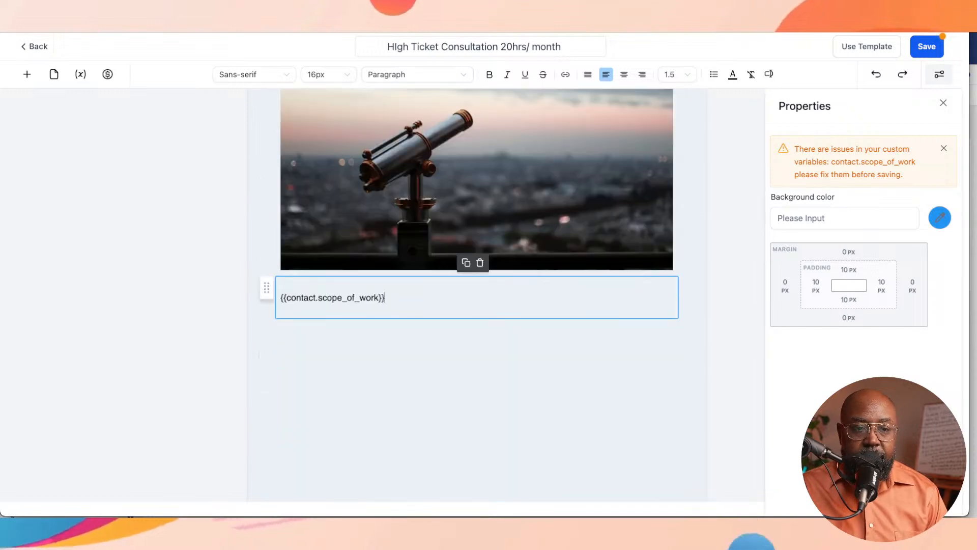
scroll(477, 295, up, 5)
scroll(476, 295, up, 1)
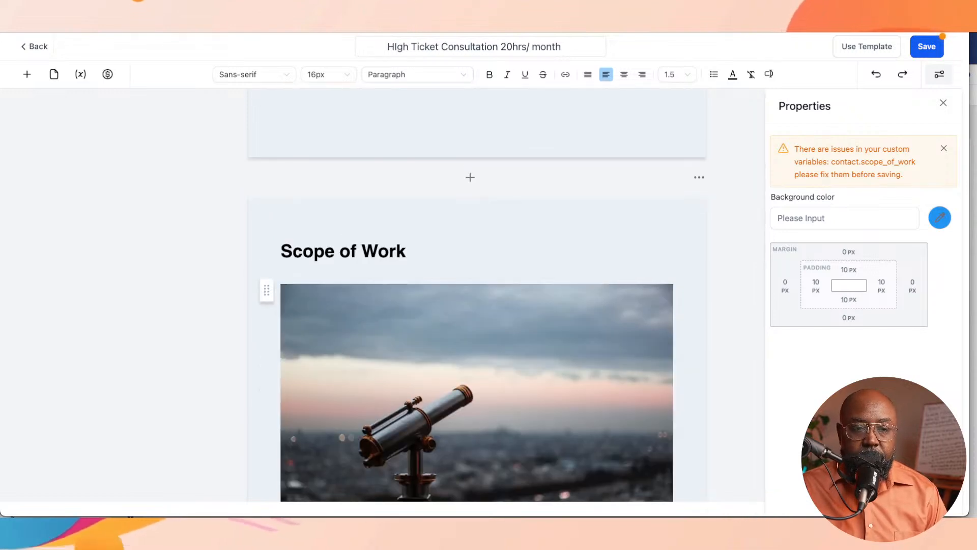
- Add a new blank page after the Scope of Work page
scroll(477, 295, down, 4)
scroll(477, 296, down, 3)
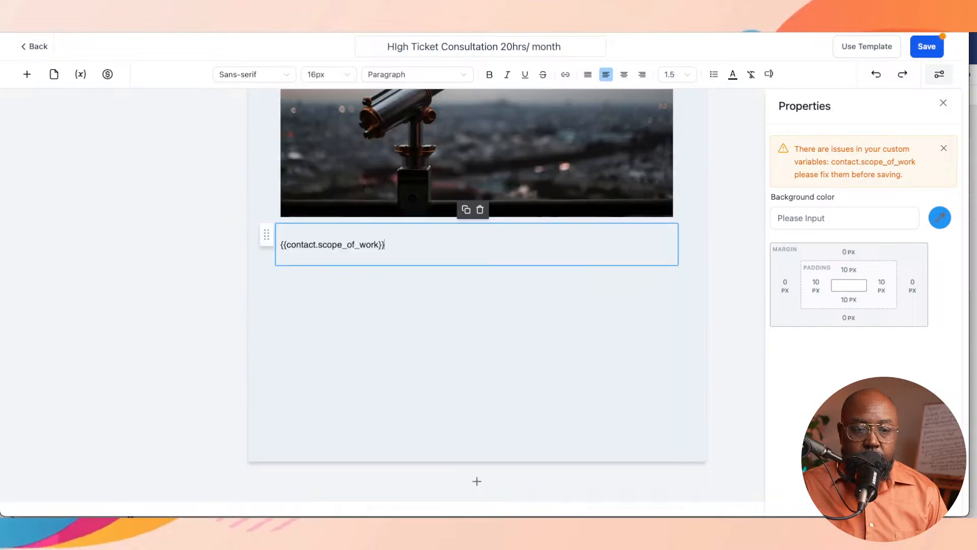
click(475, 481)
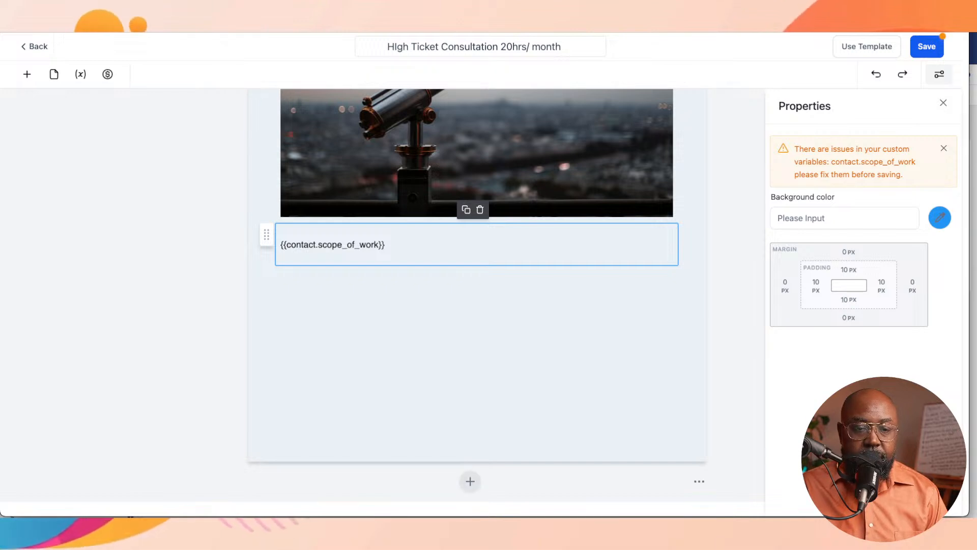
scroll(477, 296, down, 1)
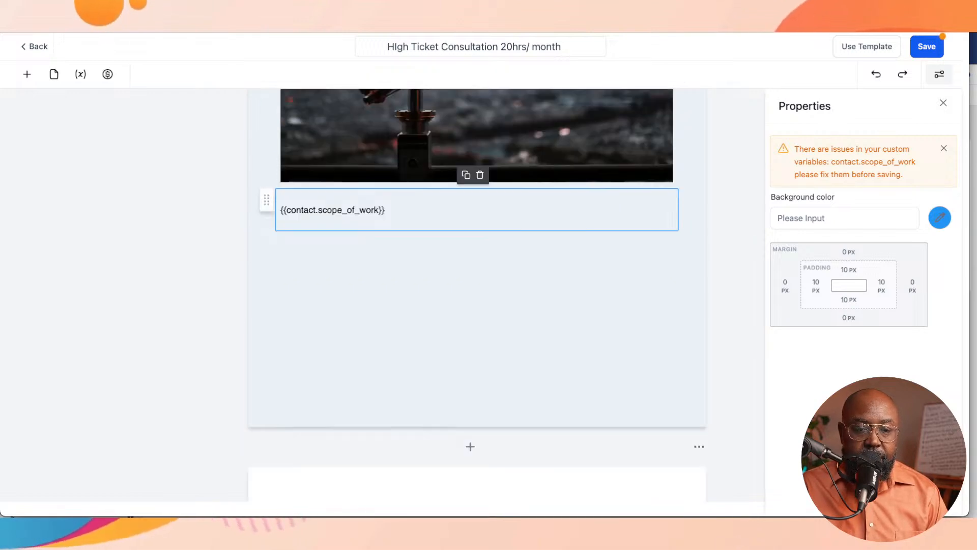
- Set the background color of the new blank page to the light blue-grey #EAF0F6
scroll(477, 295, down, 3)
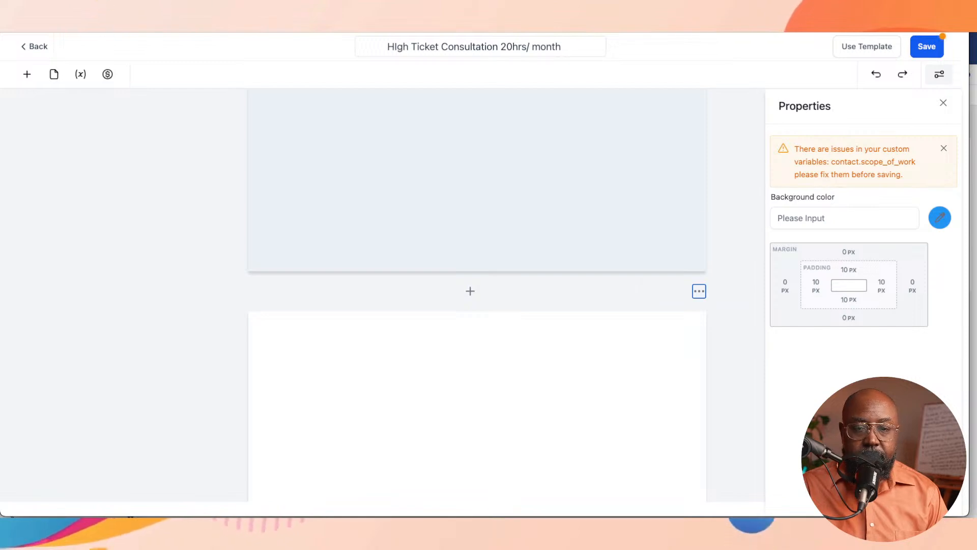
click(698, 290)
click(684, 229)
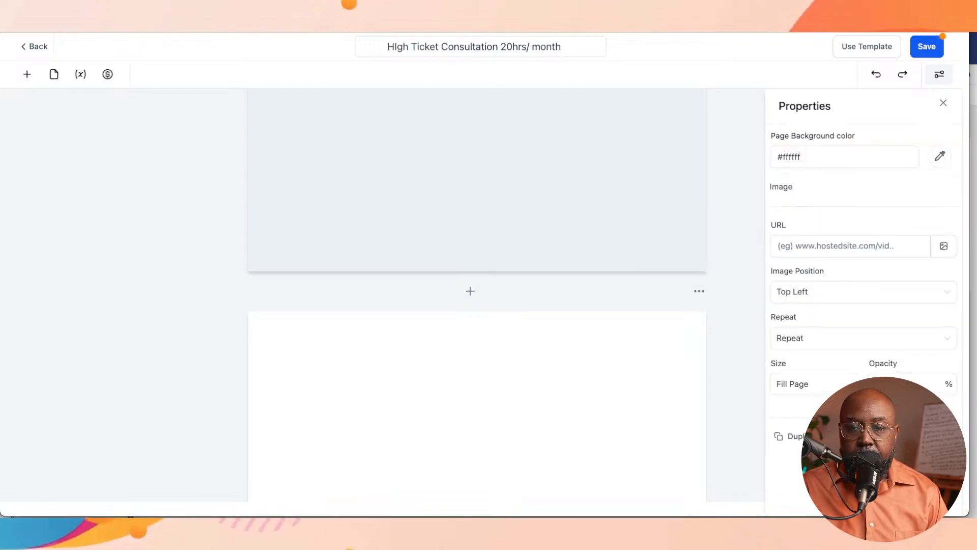
click(940, 156)
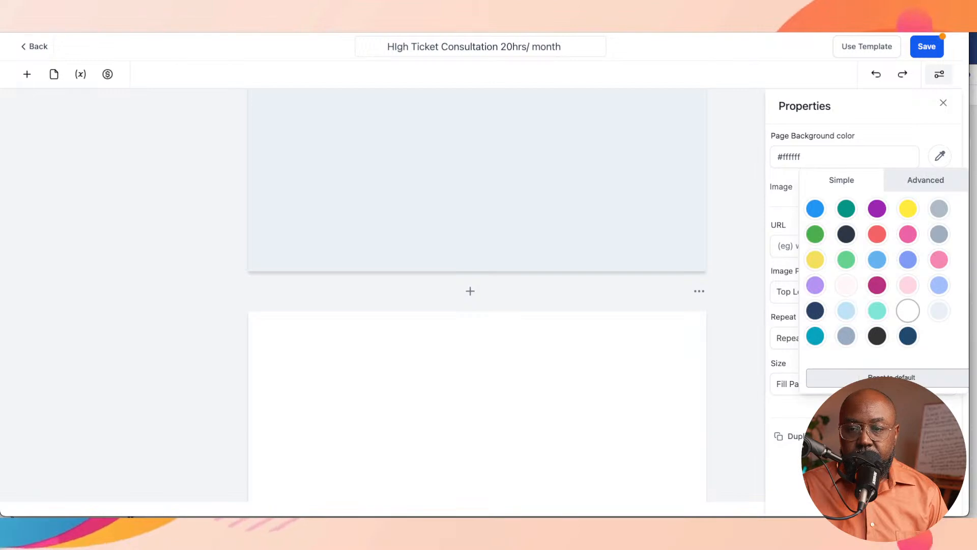
click(939, 311)
key(Escape)
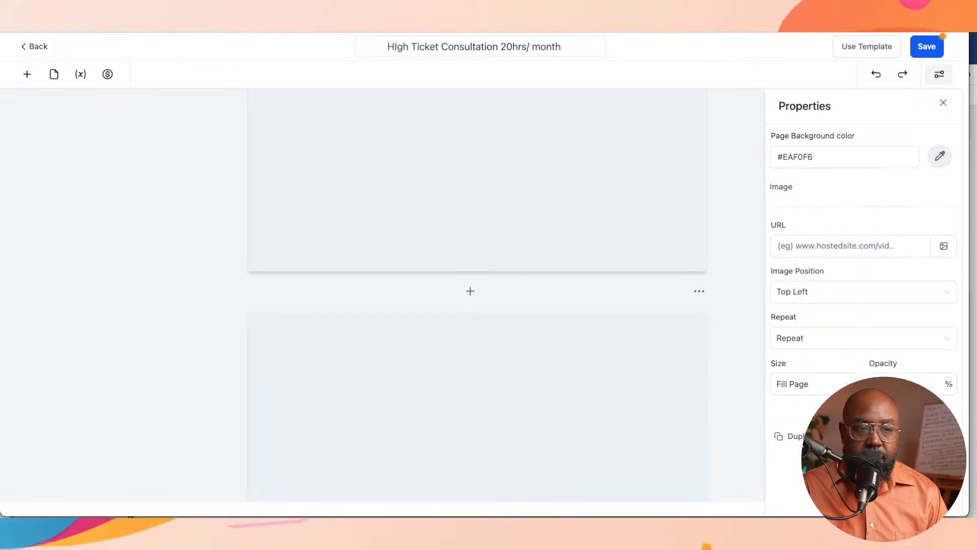
- Insert a product list block on the new page and open the form for creating a new item
click(27, 74)
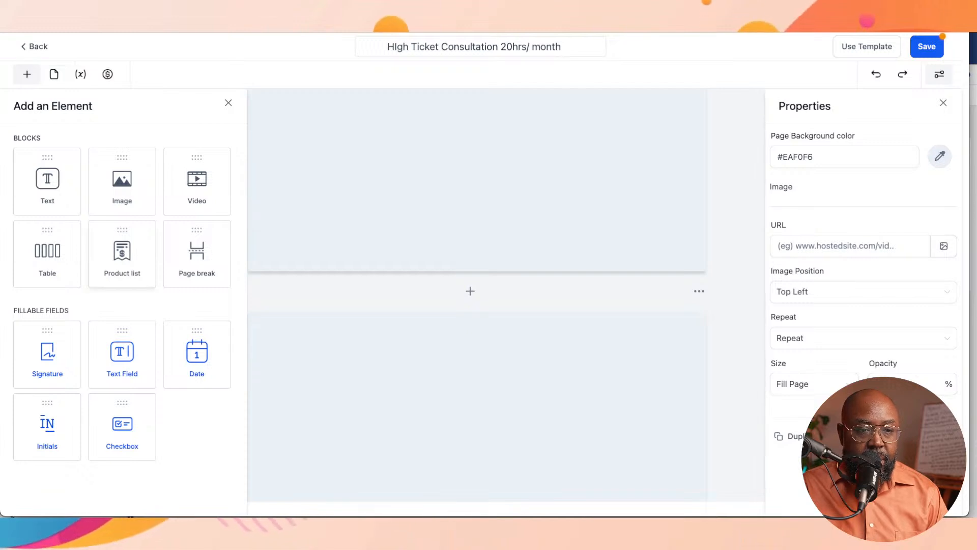
drag(123, 255, 309, 371)
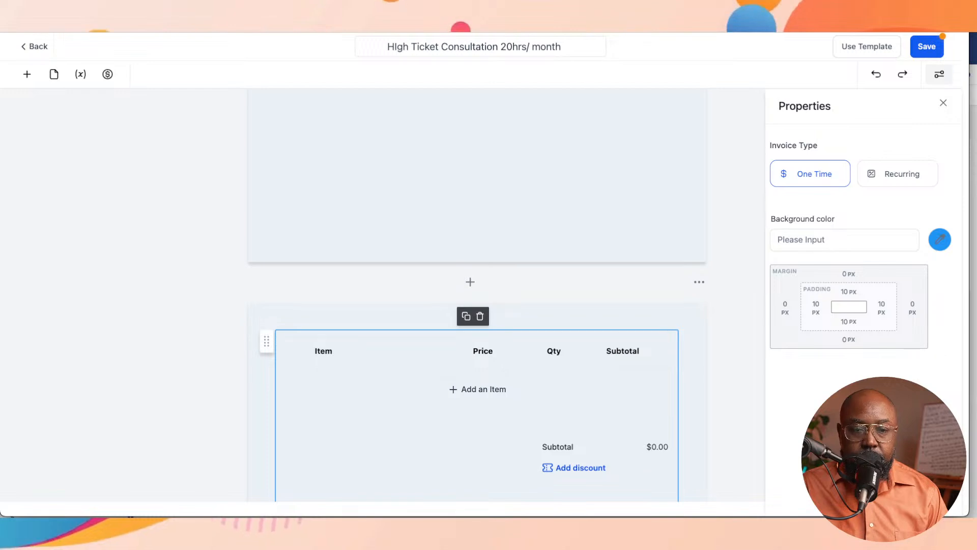
click(477, 389)
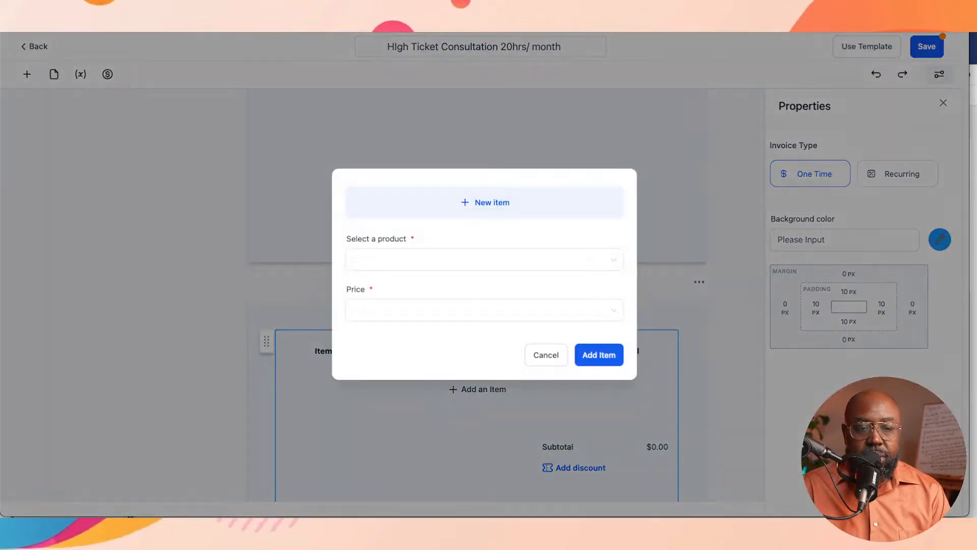
click(483, 259)
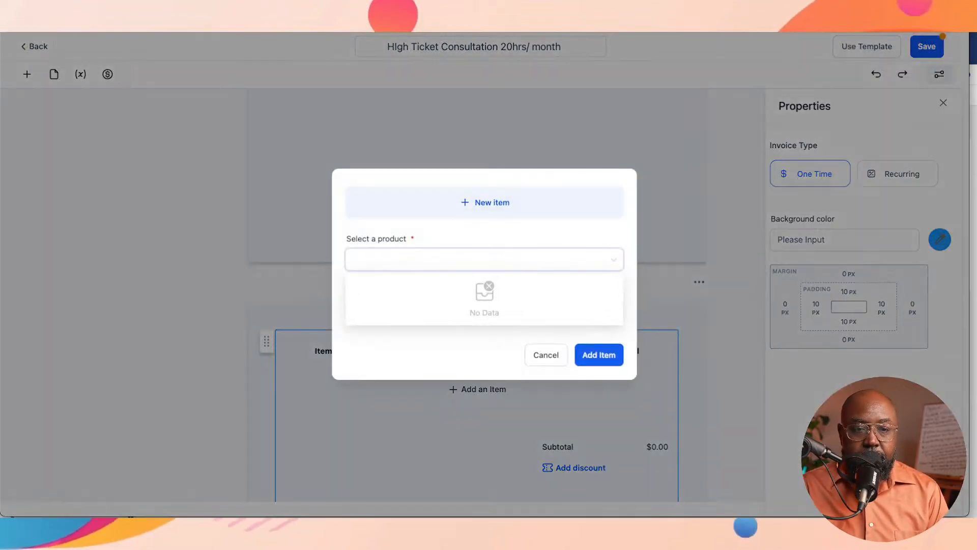
click(484, 233)
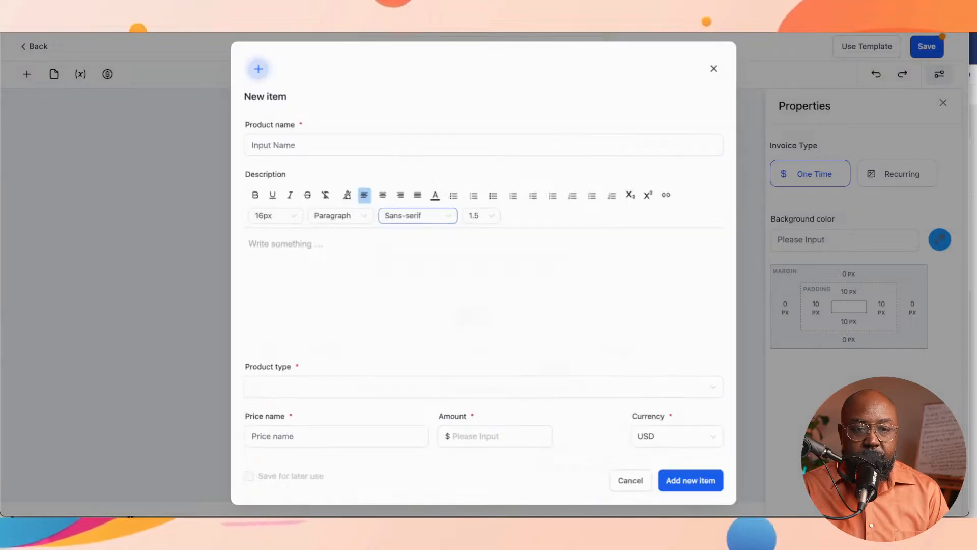
click(486, 202)
- Enter Consultation as the product name and set the product type to A service
click(405, 143)
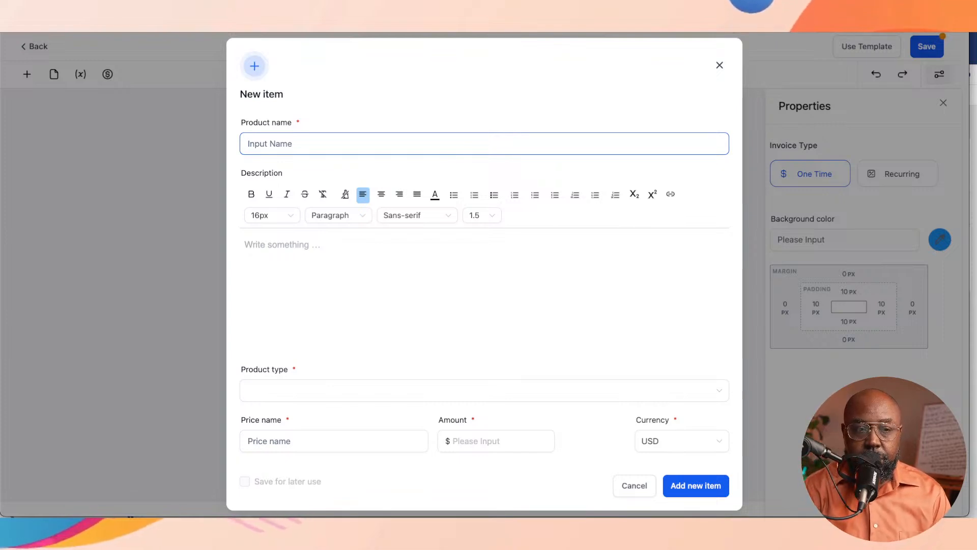
text(Consultation)
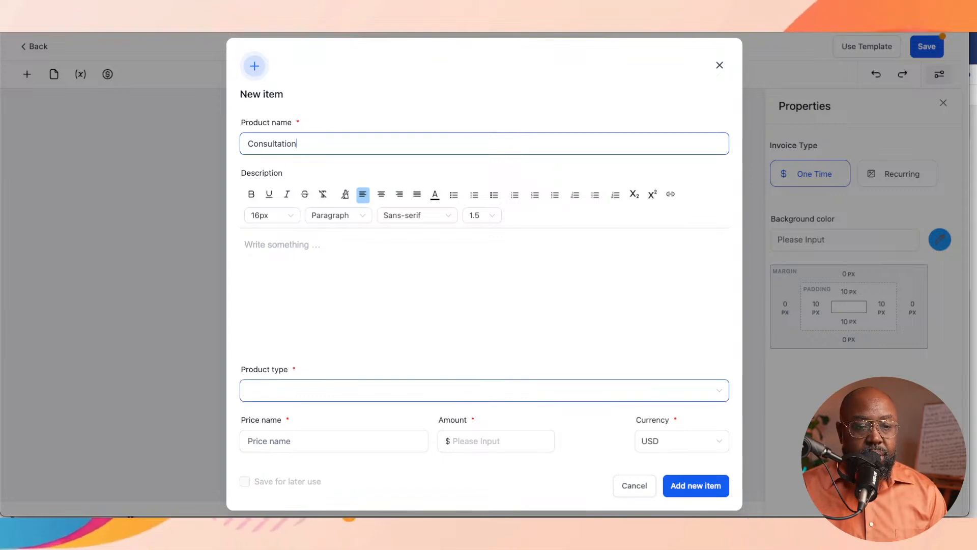
click(484, 390)
key(Down)
key(Down)
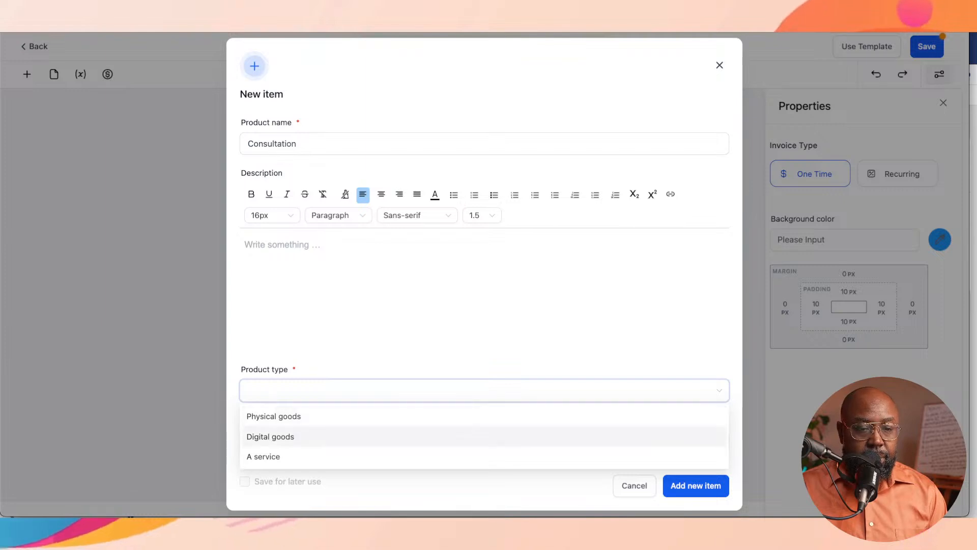
key(Return)
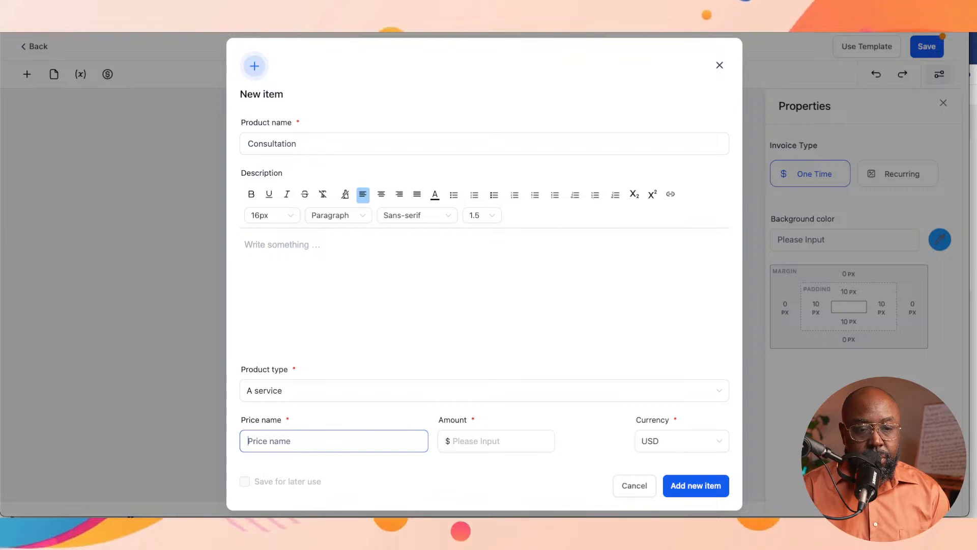
- Enter 20hrs Consultation as the new item's price name
text(Con)
key(BackSpace)
key(BackSpace)
key(BackSpace)
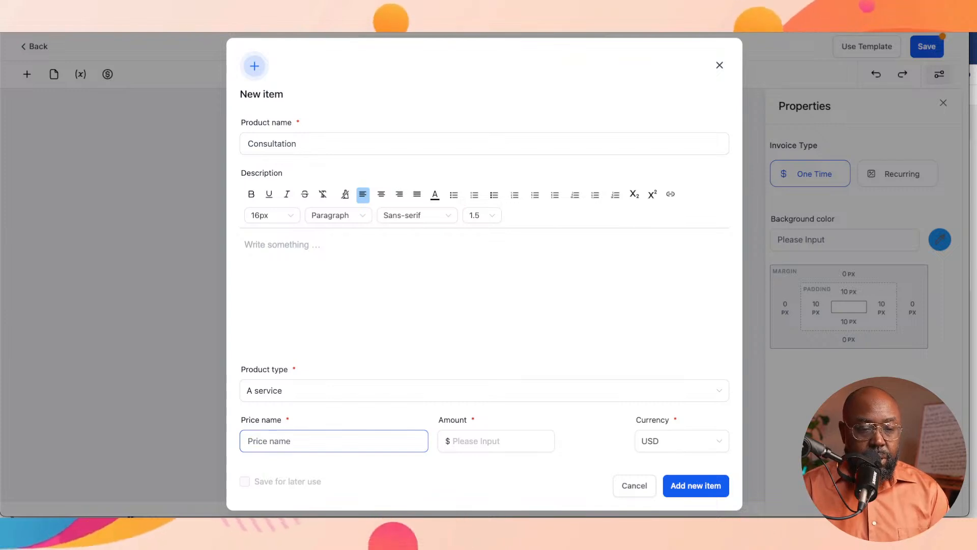
text(20hrs)
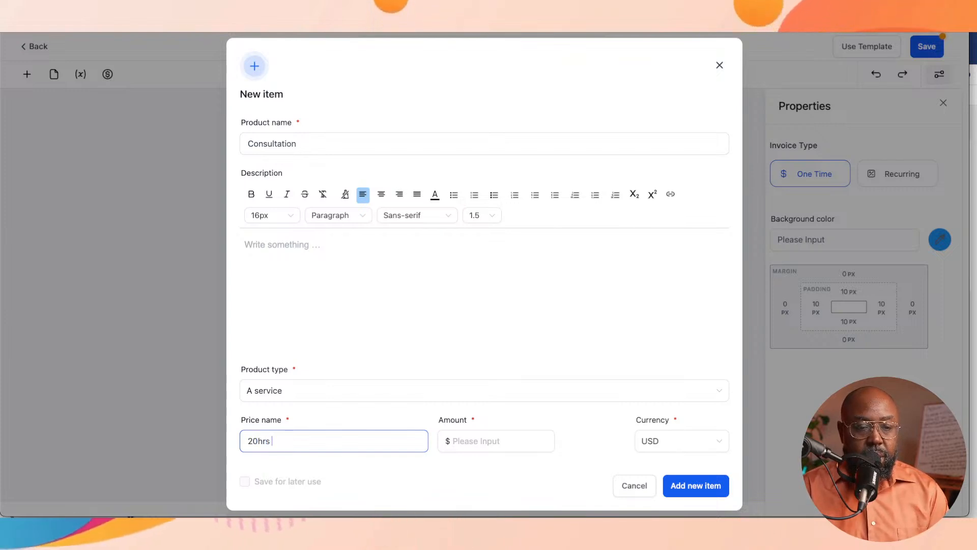
text( Consultation)
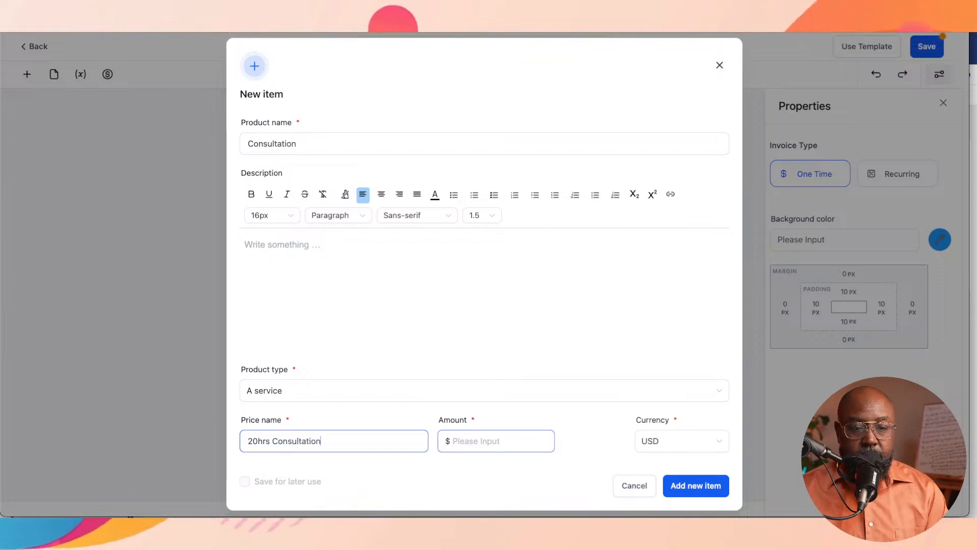
- Set the item's amount to $15000 and enable the Save for later use option
click(497, 441)
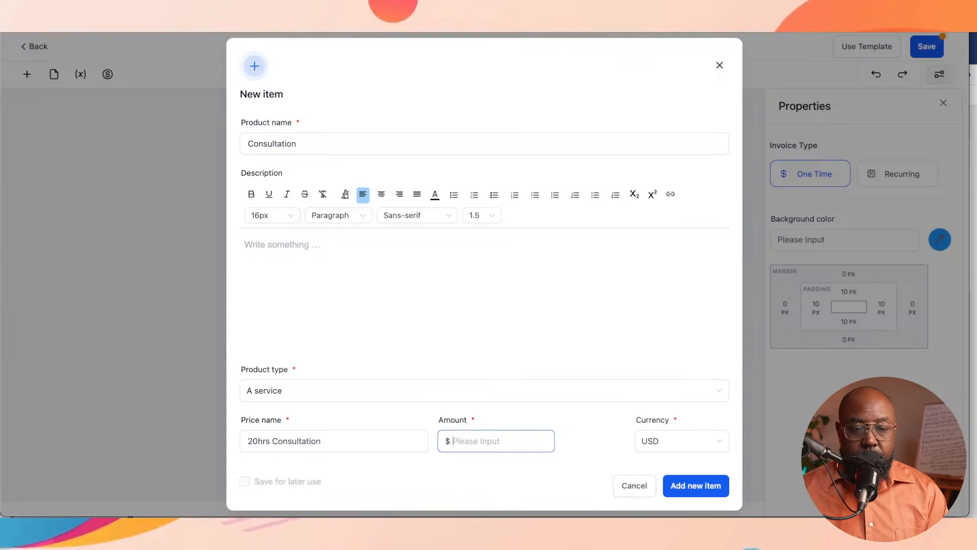
text(50)
key(BackSpace)
key(BackSpace)
text(1)
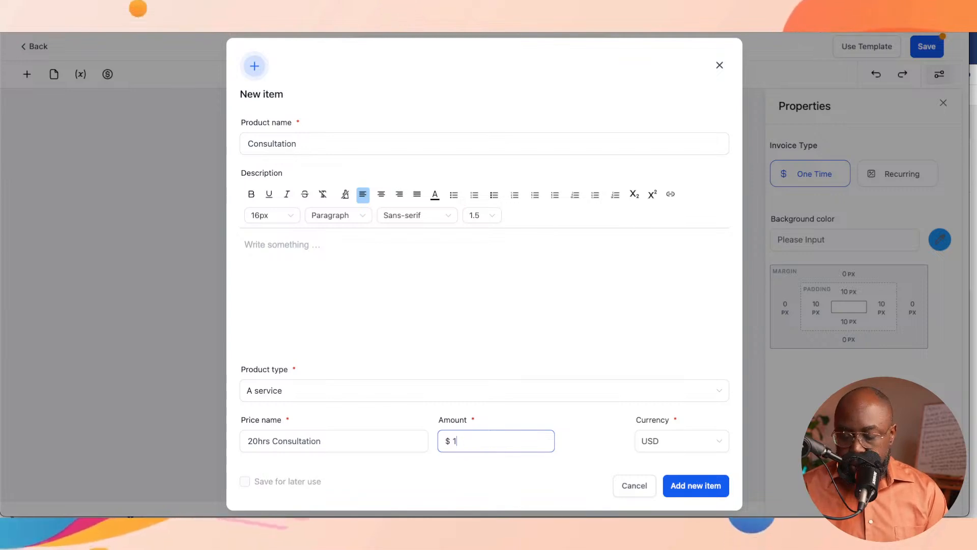
text(55)
text(000)
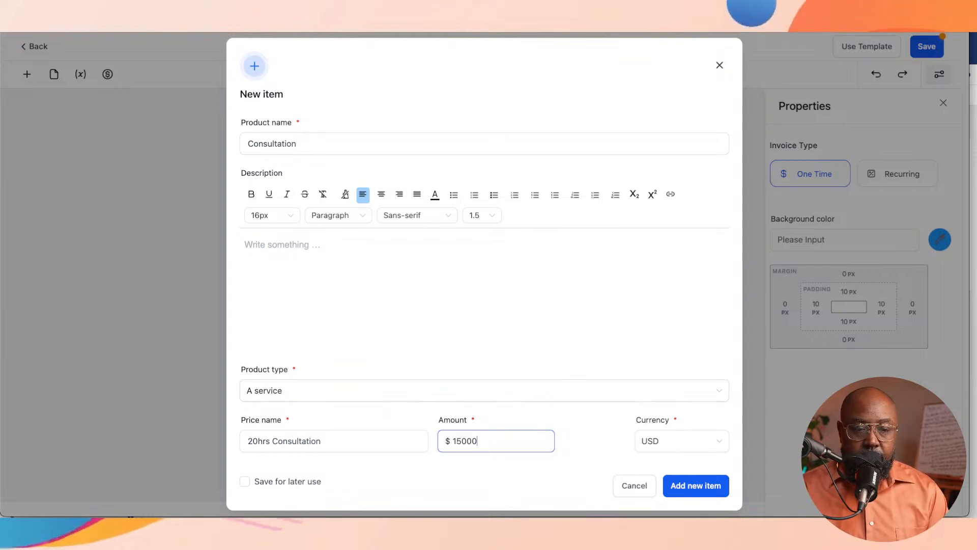
click(244, 481)
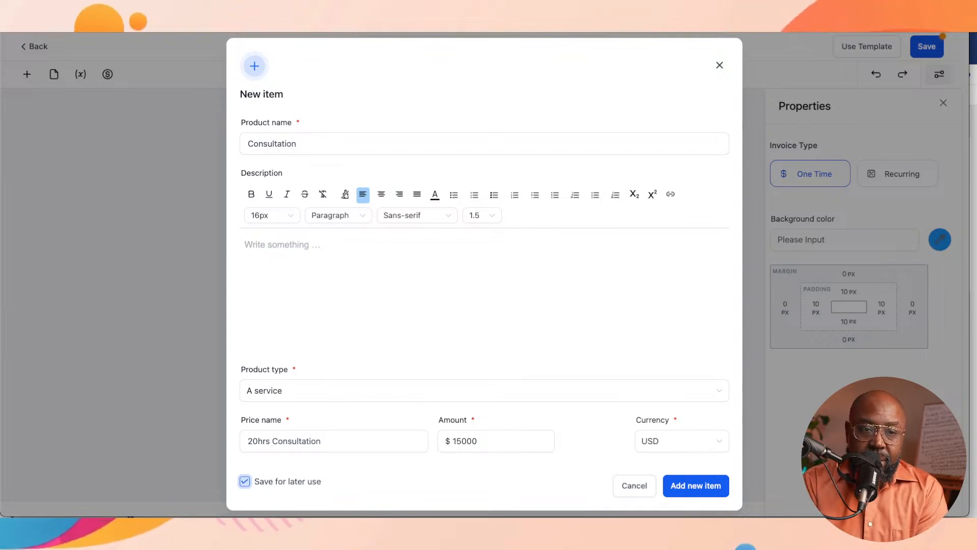
key(super+Tab)
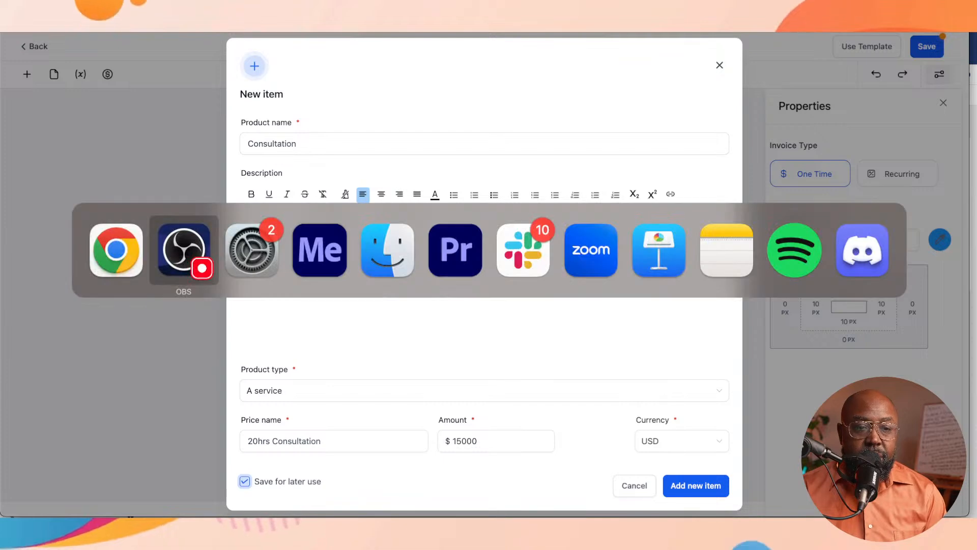
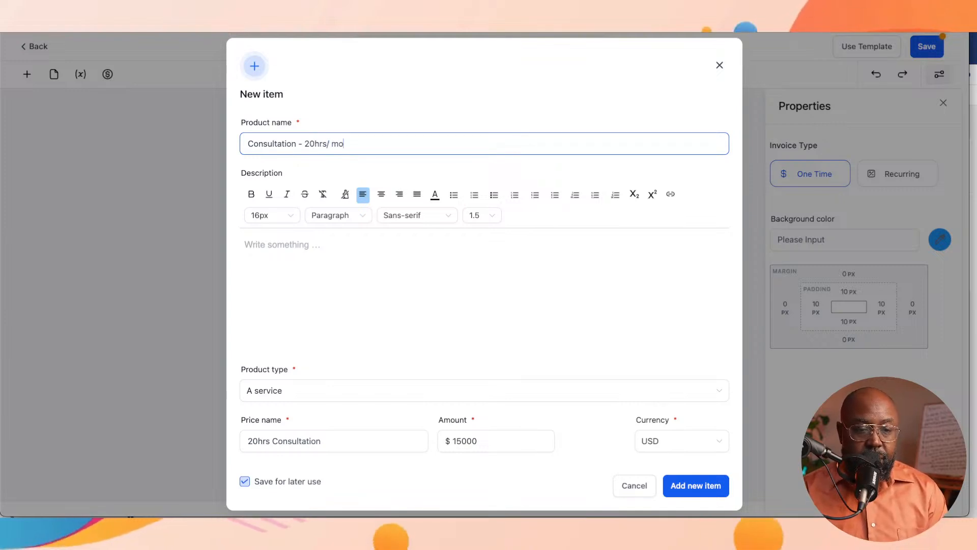
- Extend the price name to 20hrs Consultation Monthly and add the new item to the product list
click(323, 441)
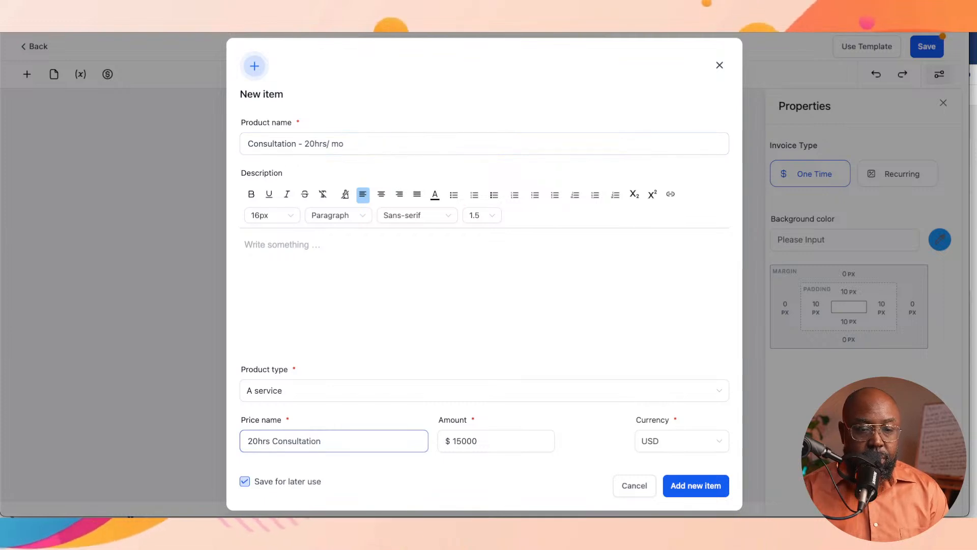
text(M)
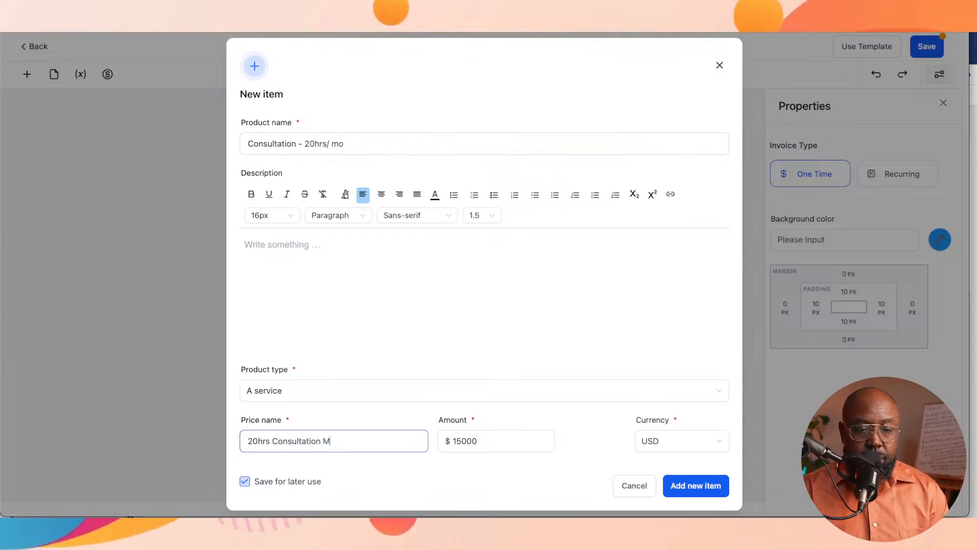
text(onthly)
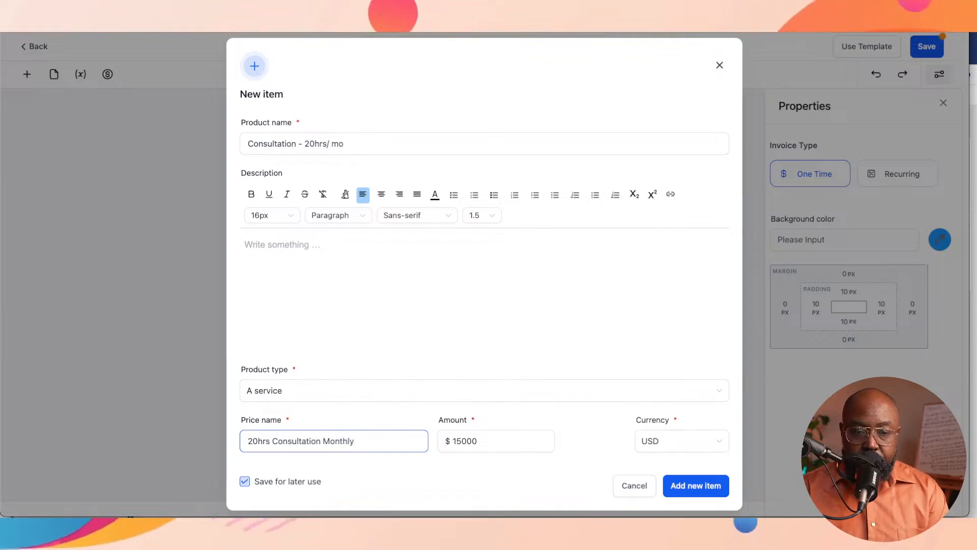
click(695, 485)
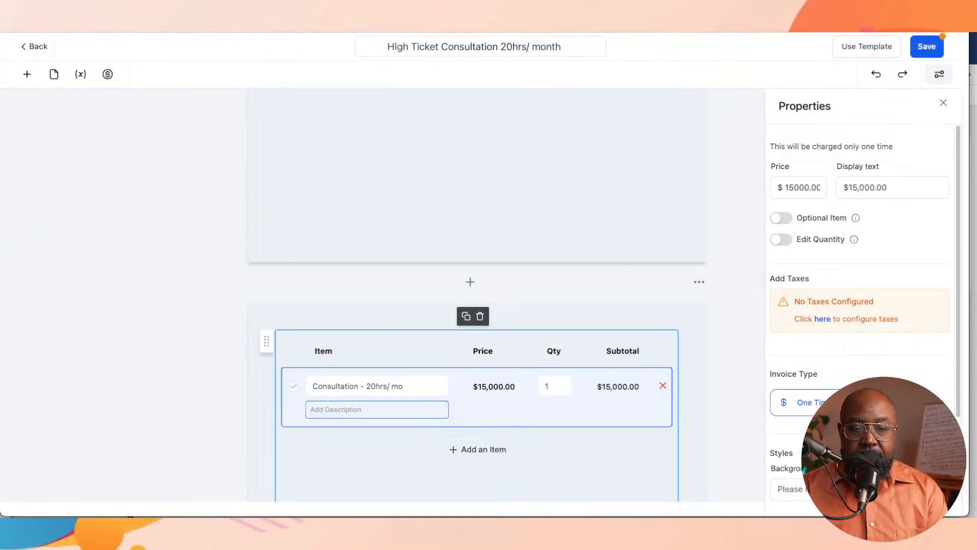
- Start the consultation item's description with "This is a week consultation that will happen"
scroll(477, 293, down, 3)
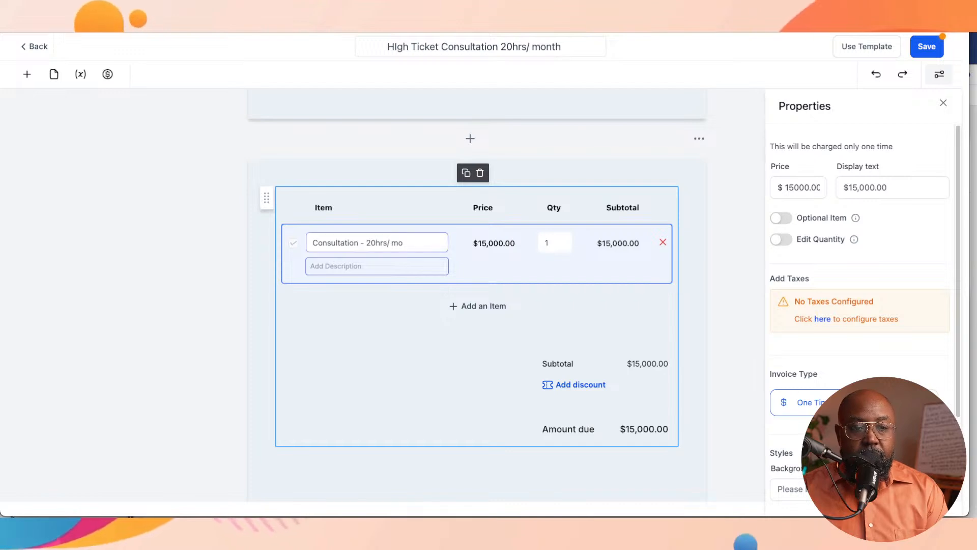
click(356, 265)
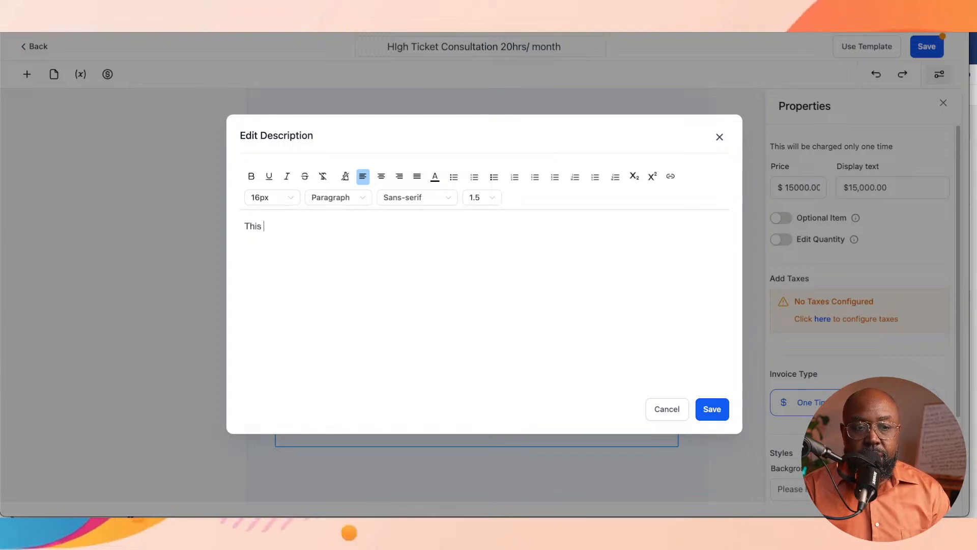
text(This is a wek )
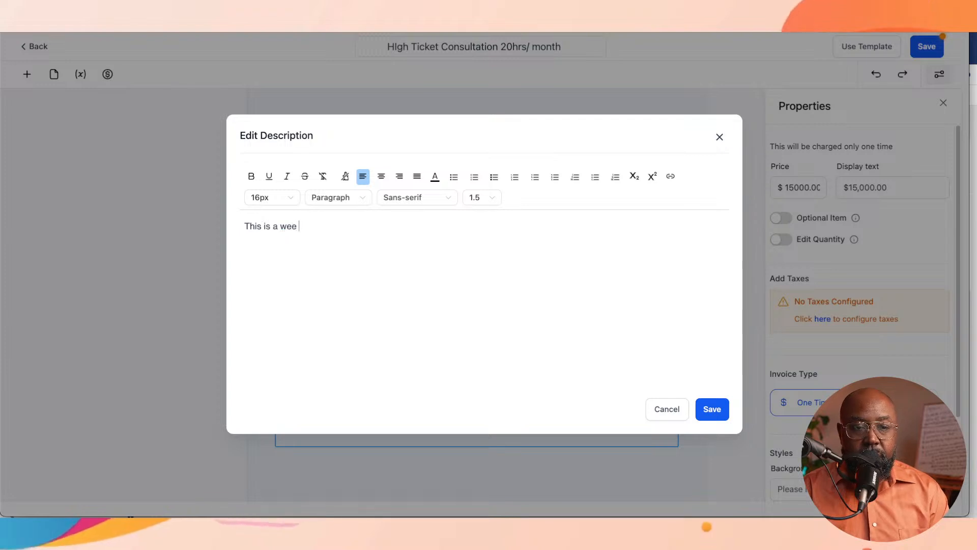
text( consu)
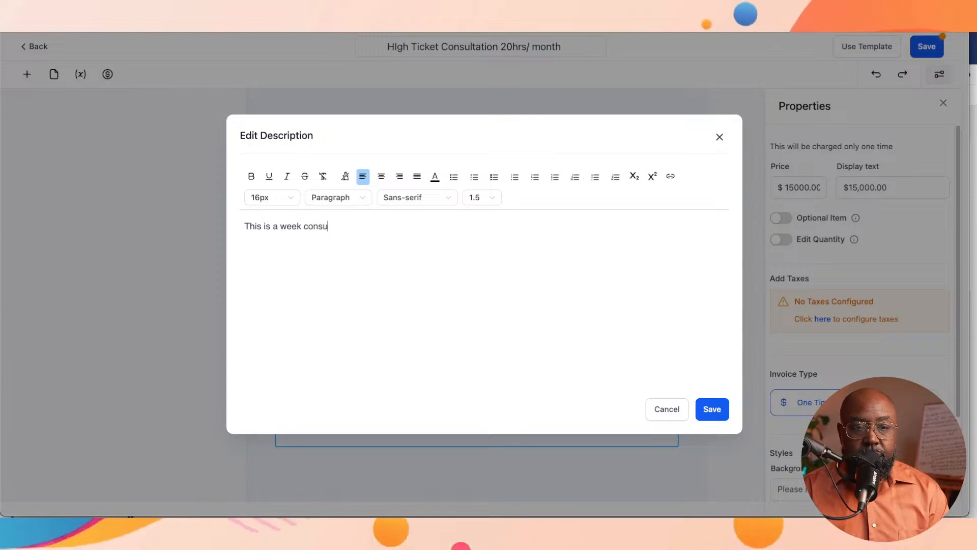
text(ltation that )
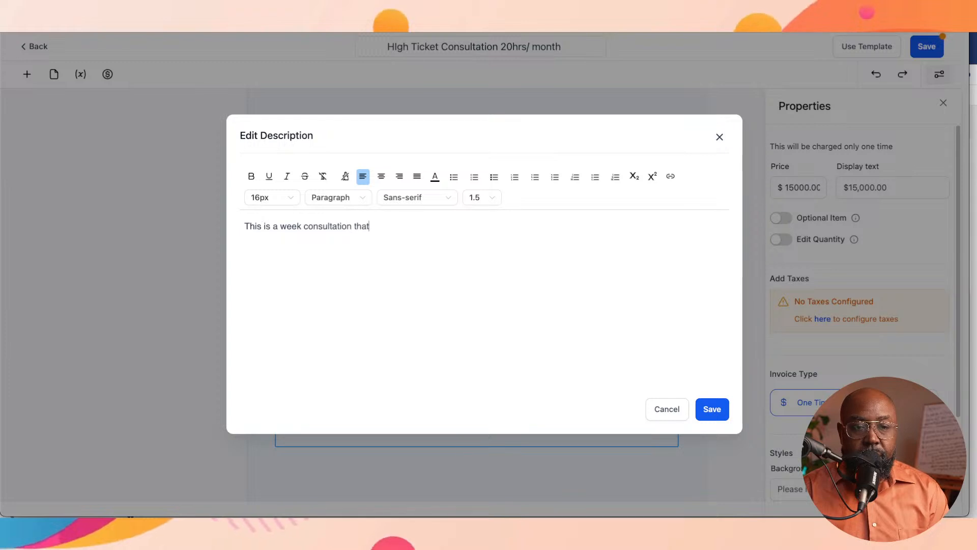
text(will happ)
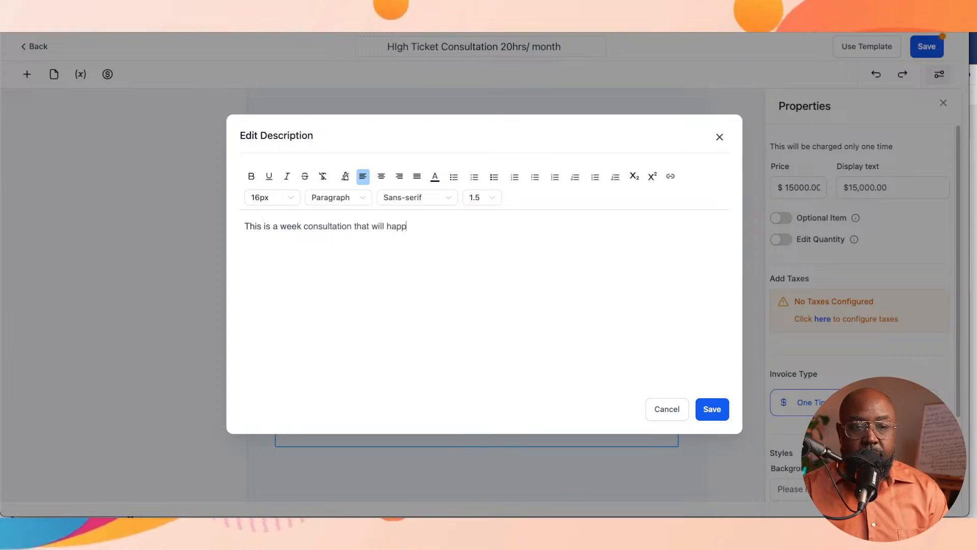
text(en on t)
key(BackSpace)
key(BackSpace)
key(BackSpace)
key(BackSpace)
key(BackSpace)
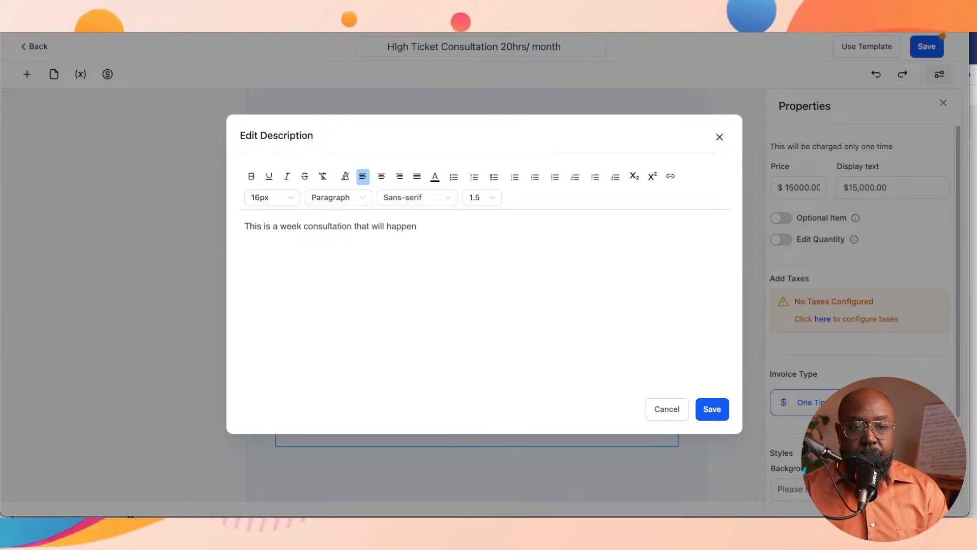
- Continue the item description with "Tuesday and Friday. 2 Hour per day. 4 times per"
text(tu)
key(BackSpace)
key(BackSpace)
text(Tue)
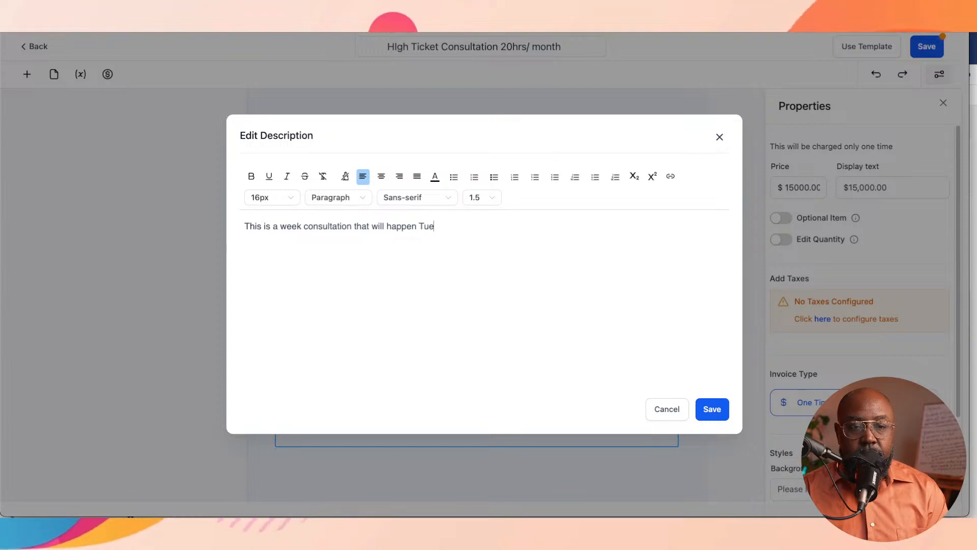
text(sdays)
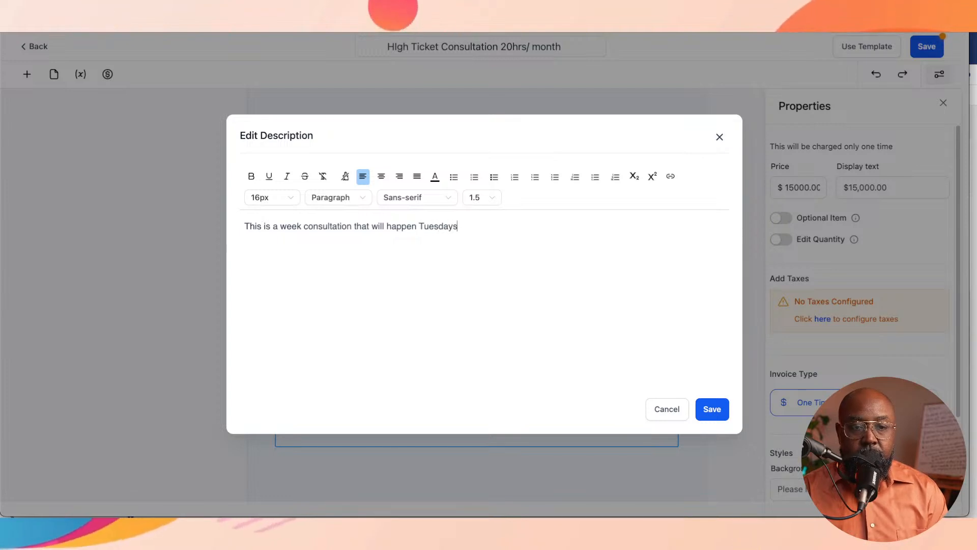
key(BackSpace)
text( and Friday. 2 Hour per)
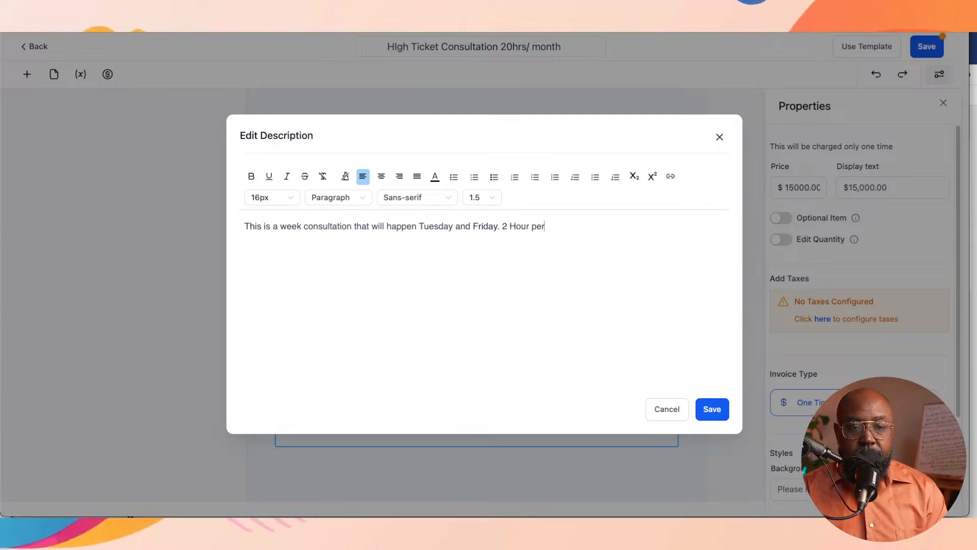
text(.)
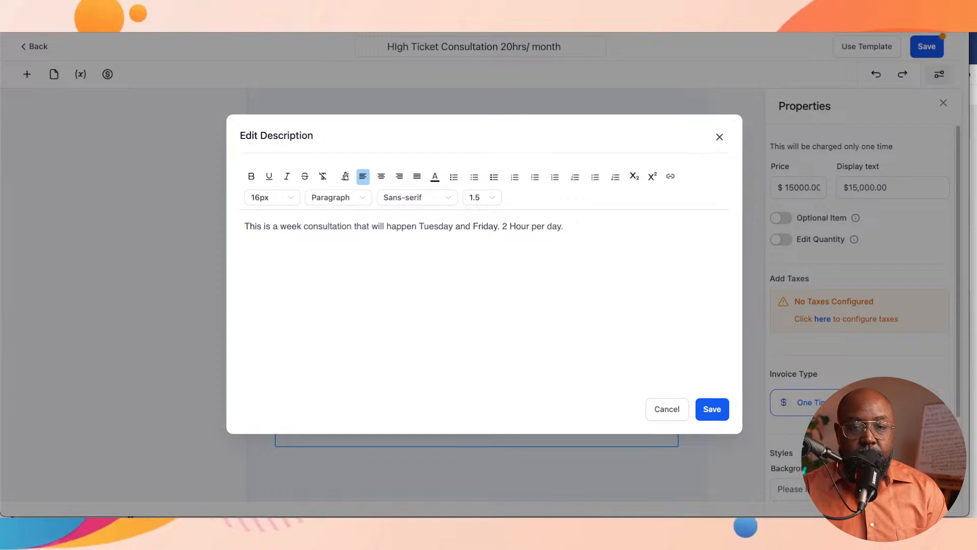
text( 4 times per)
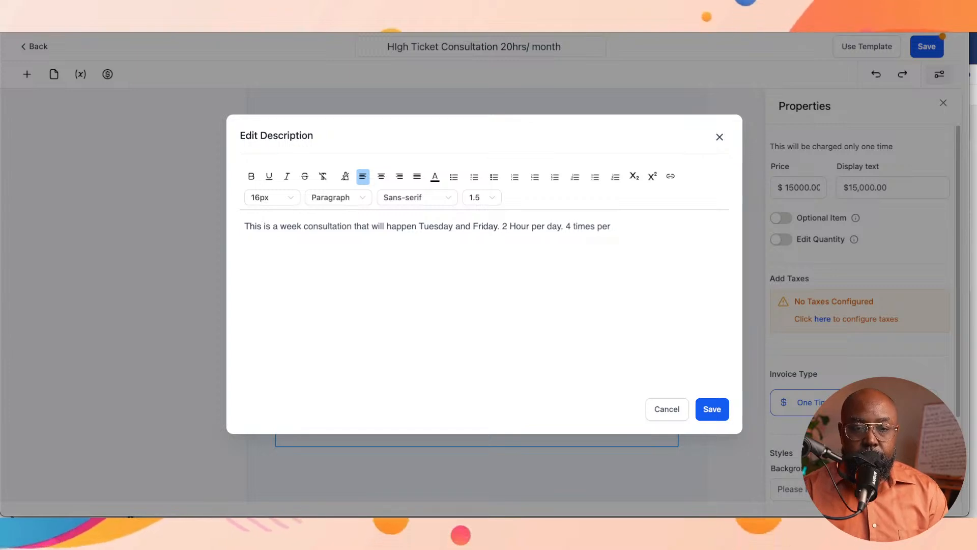
- Change the session length in the description to "2.5 hours", end the text with "month" and save the description
click(507, 226)
text(.5)
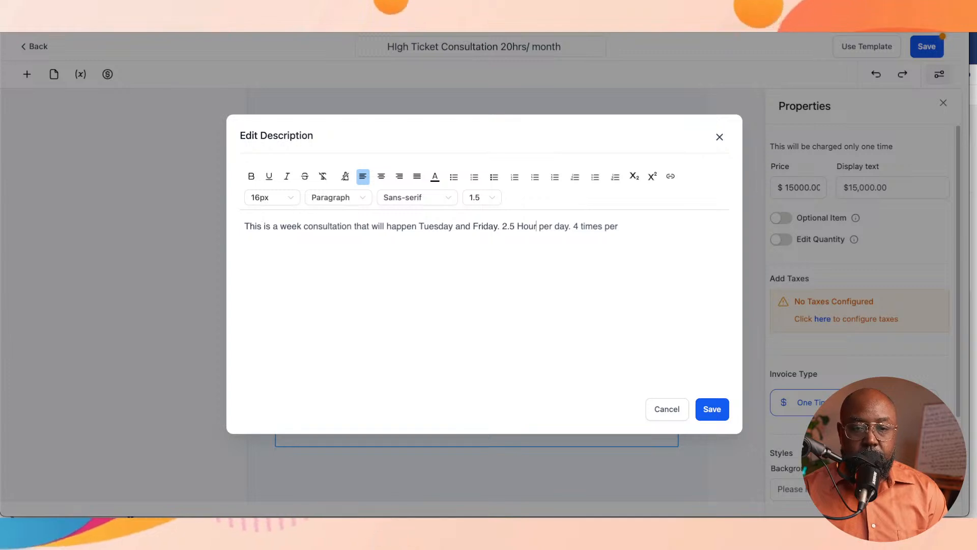
text(s)
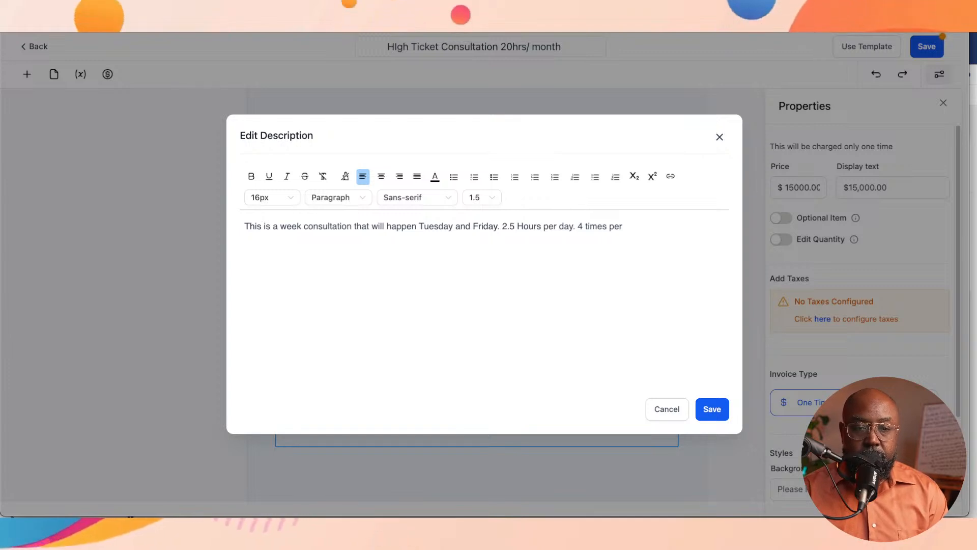
click(524, 226)
key(BackSpace)
key(BackSpace)
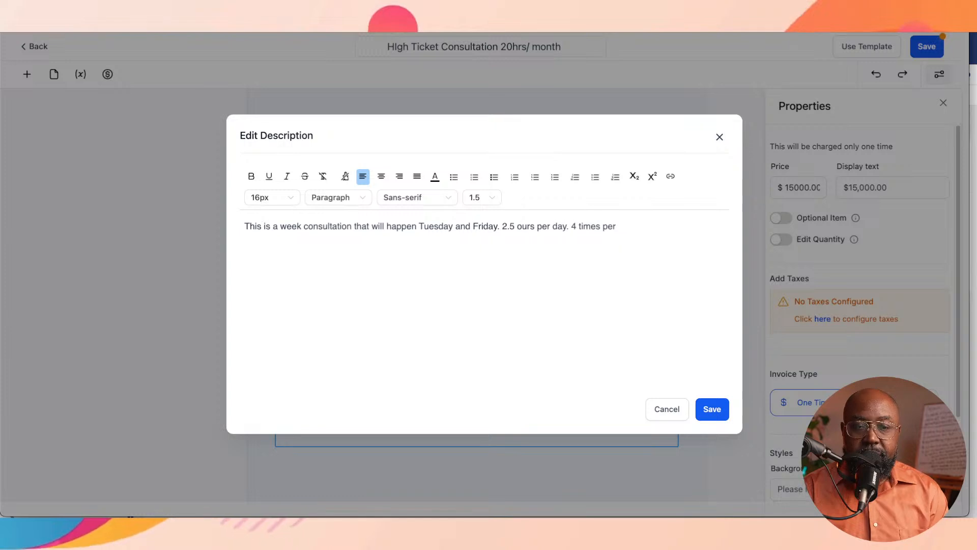
text(h)
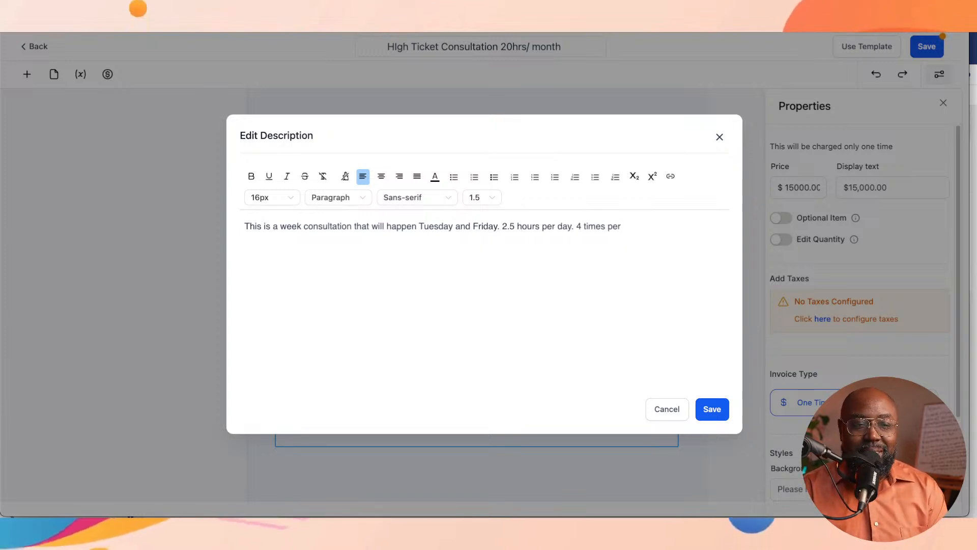
click(623, 226)
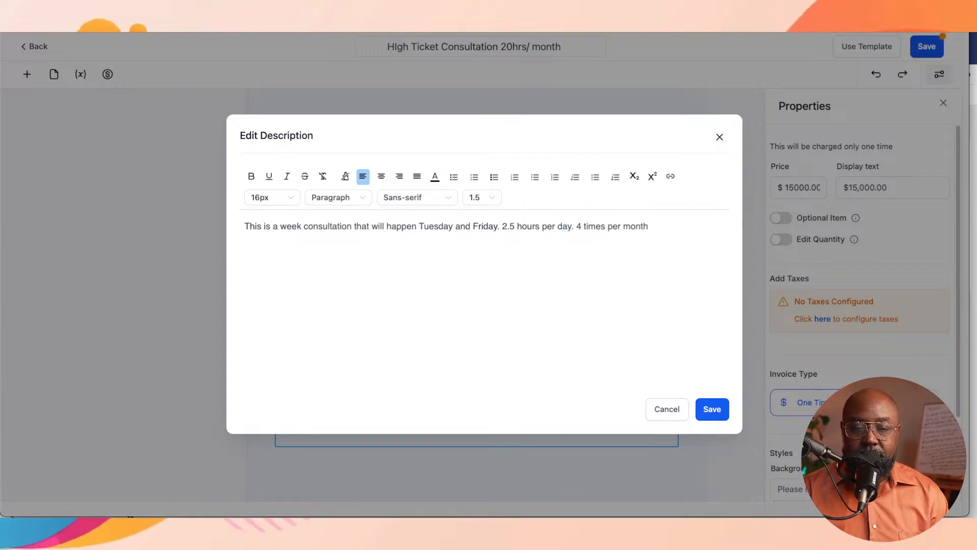
click(712, 409)
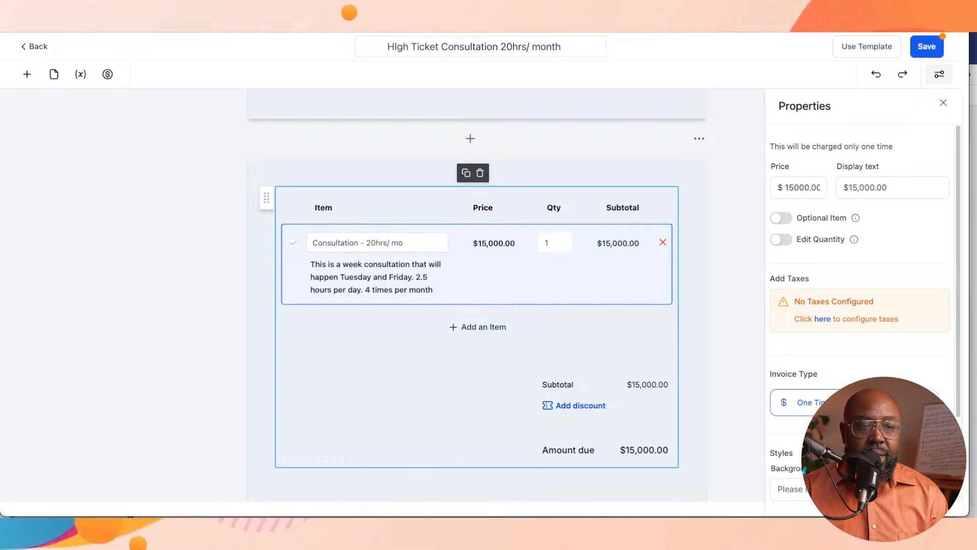
- Add a text block above the product list and set its heading to Pricing
click(27, 74)
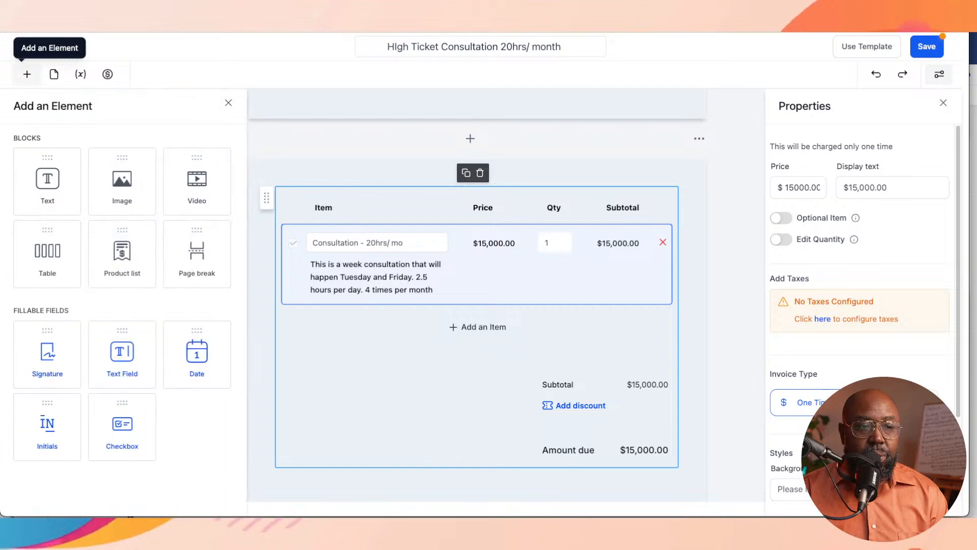
drag(50, 180, 294, 214)
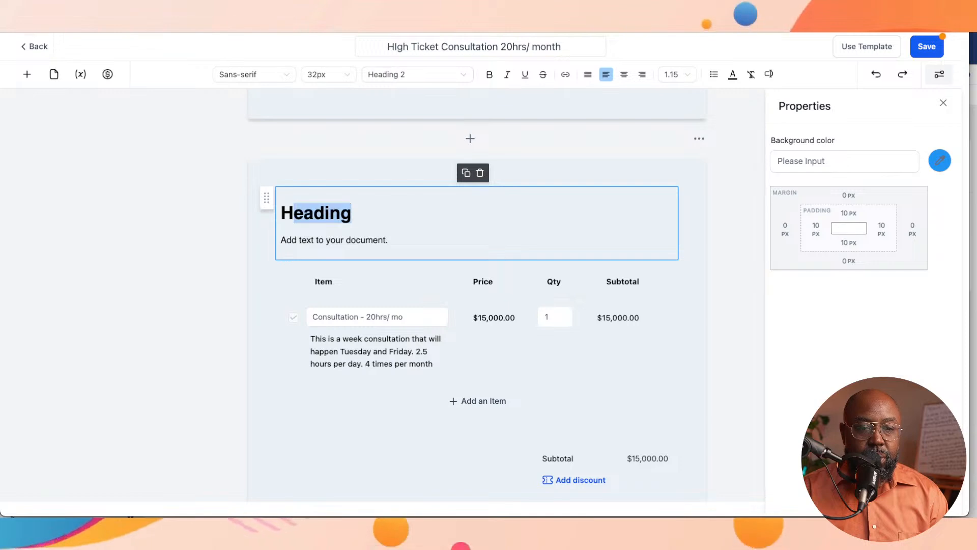
text(Pricn)
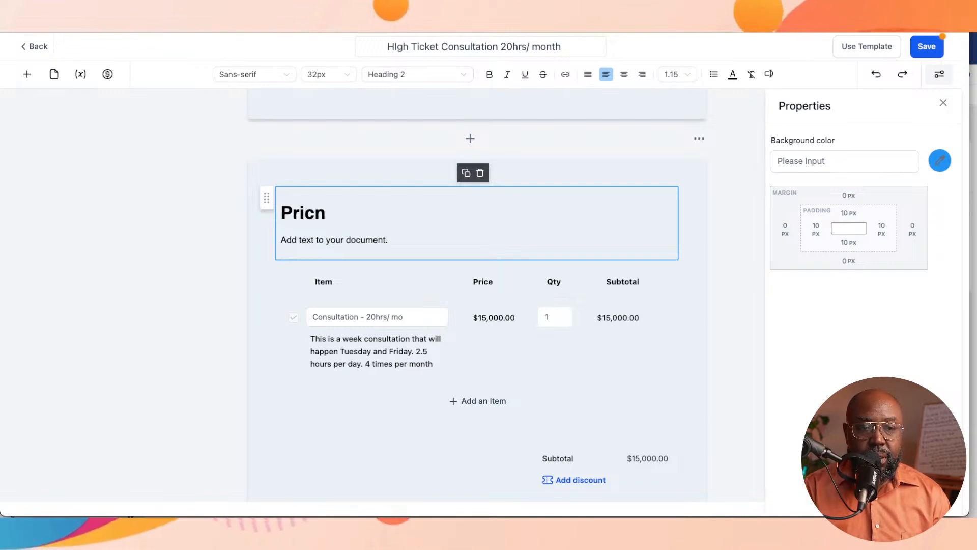
key(BackSpace)
text(ing)
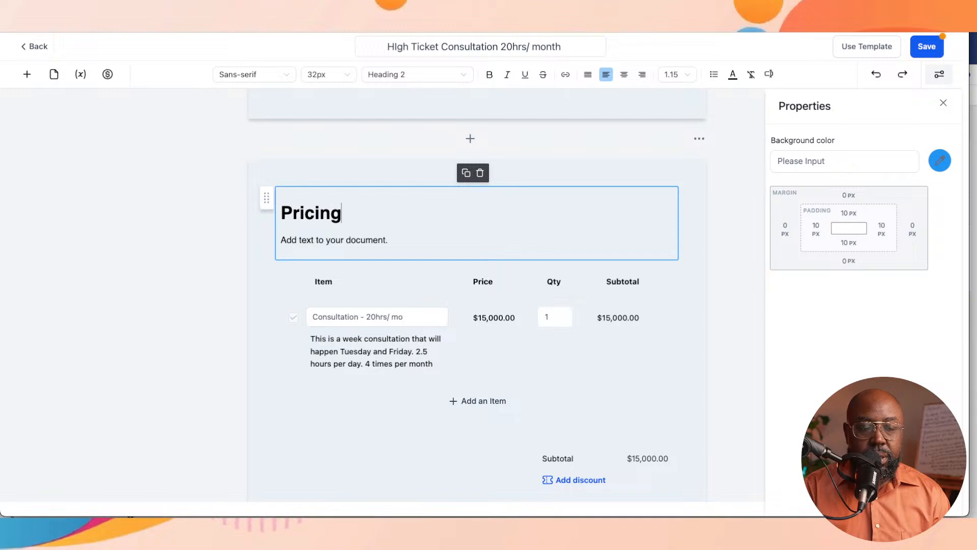
- Replace the text block's heading with Cost and Price
key(BackSpace)
key(BackSpace)
key(BackSpace)
key(BackSpace)
key(BackSpace)
key(BackSpace)
key(BackSpace)
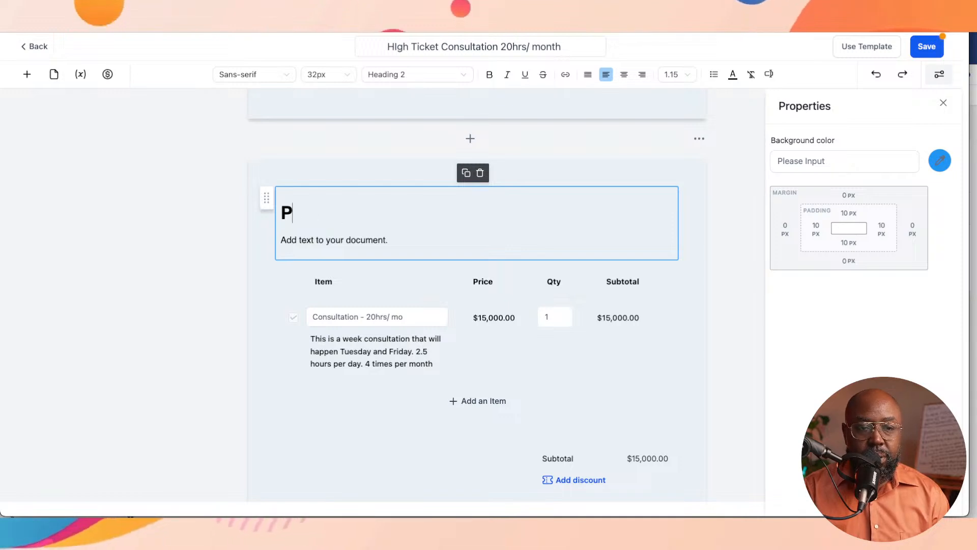
text(Cps)
text(t and Price)
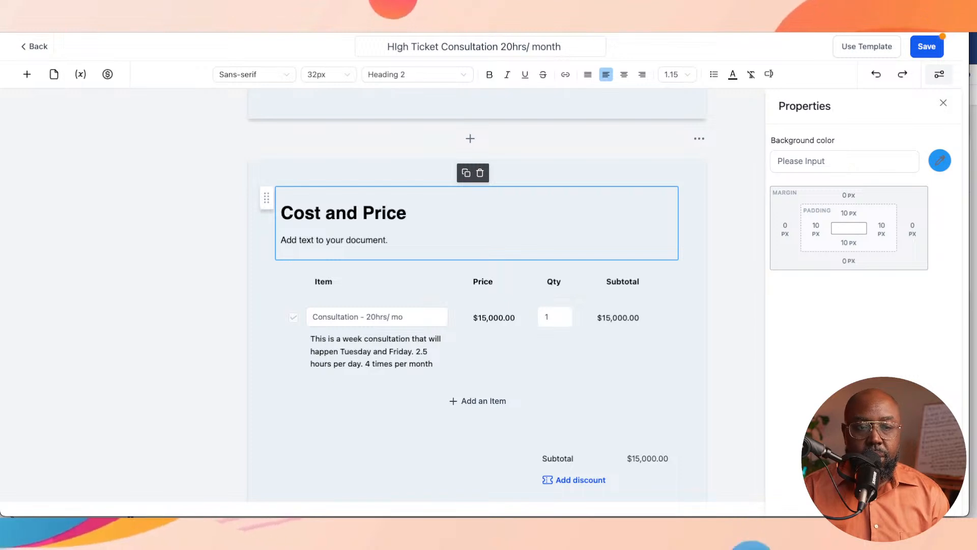
- Replace the placeholder paragraph under the heading with "a description of what drive cost and price here."
triple_click(333, 239)
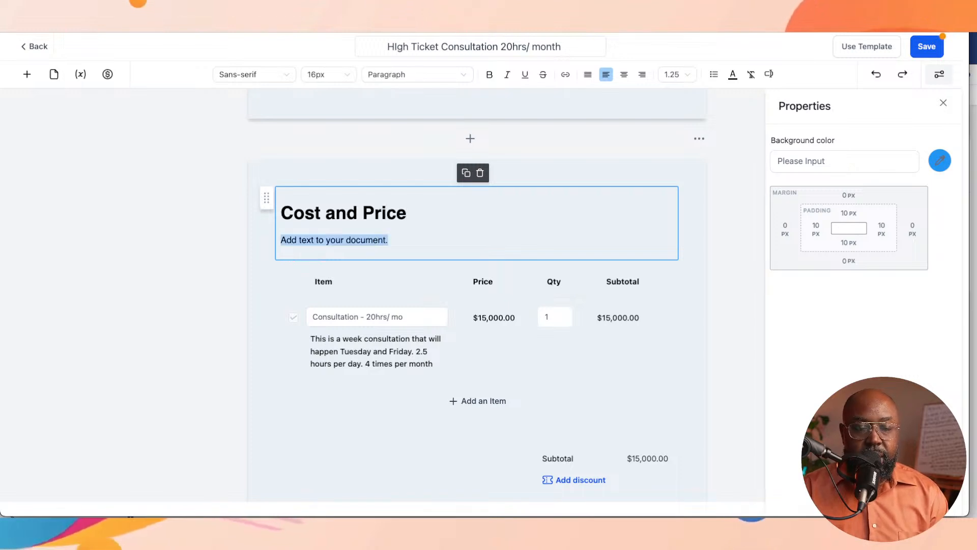
text(a dee)
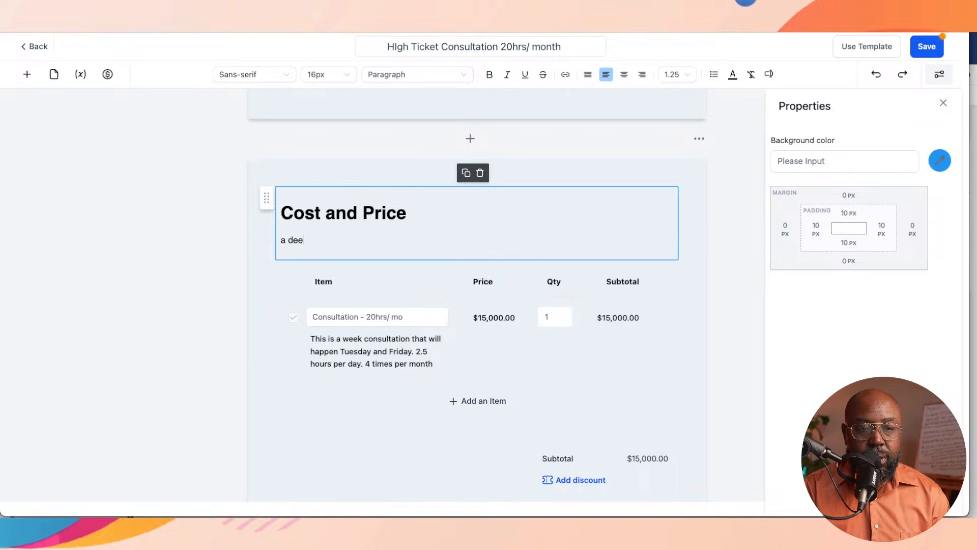
key(BackSpace)
text(w)
key(BackSpace)
text(scription of wht)
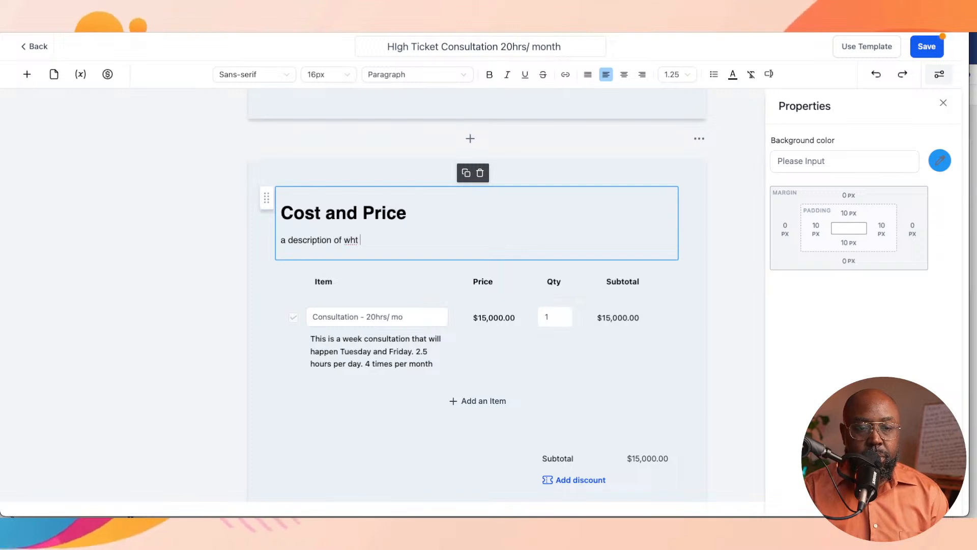
key(BackSpace)
key(BackSpace)
key(BackSpace)
text(hat wil)
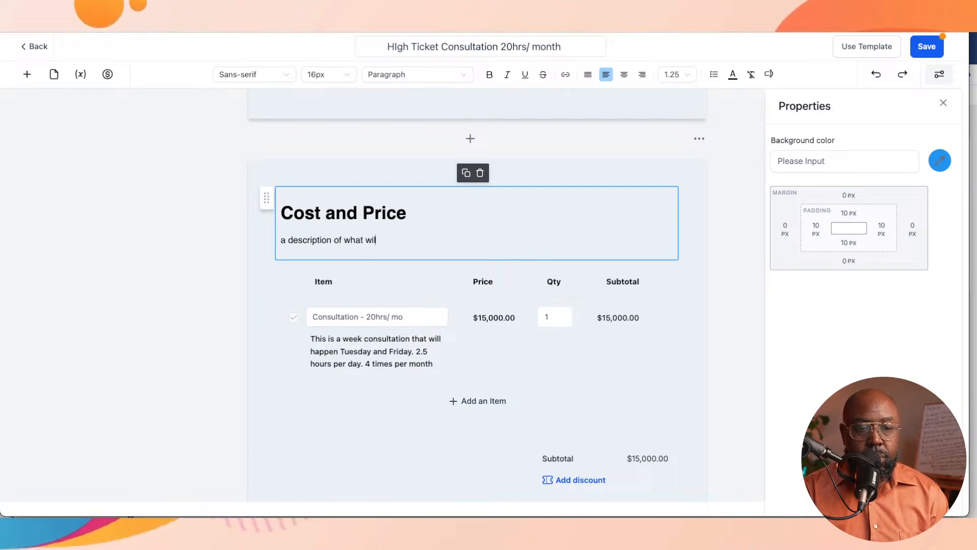
text(l be)
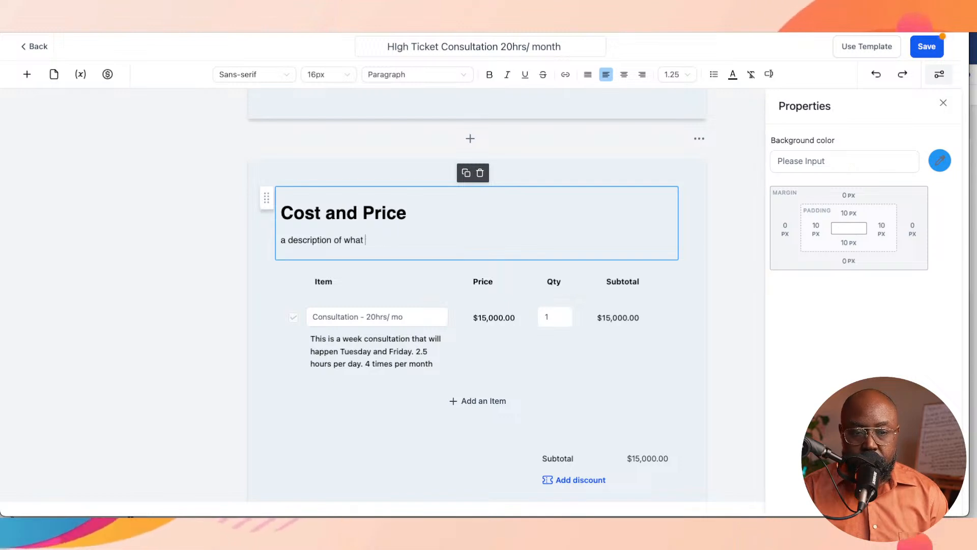
text(drive)
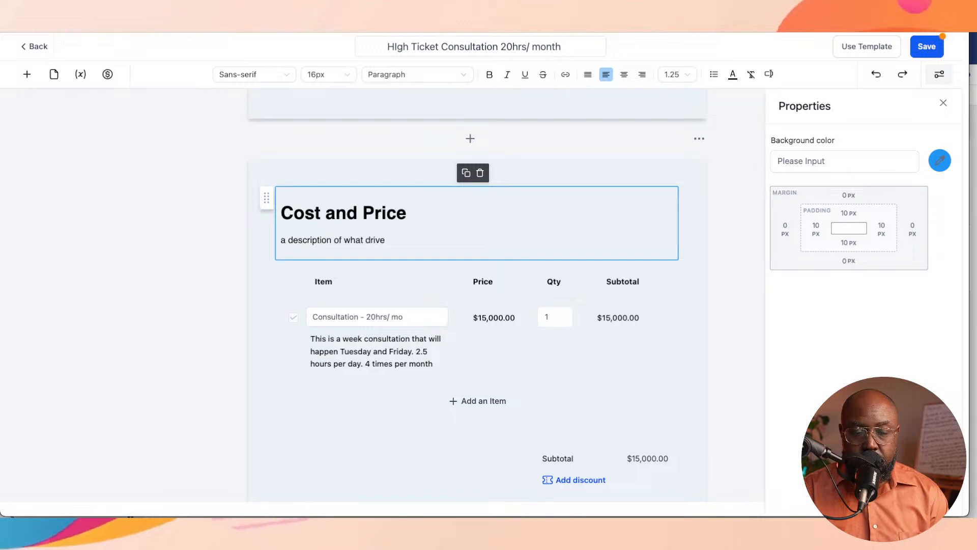
text( cost and pri)
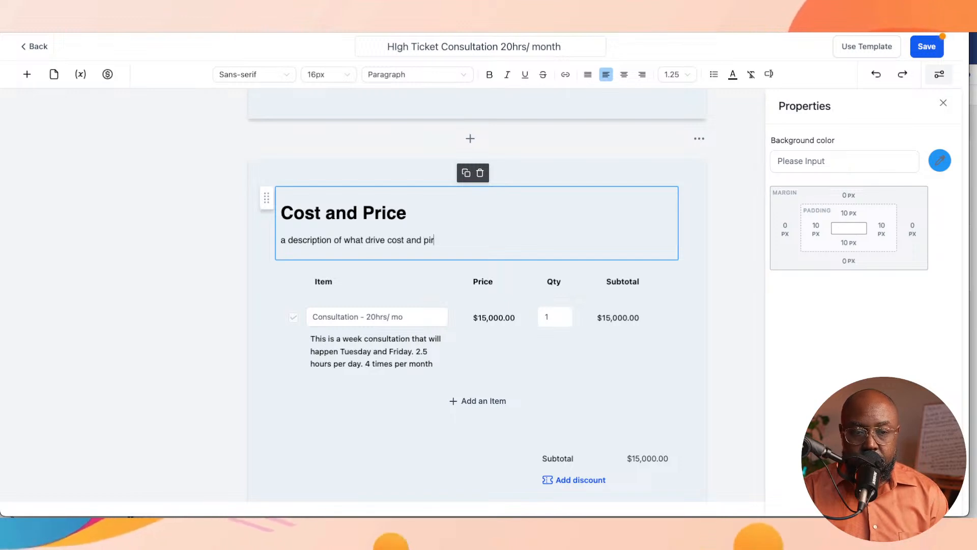
text(ce here .)
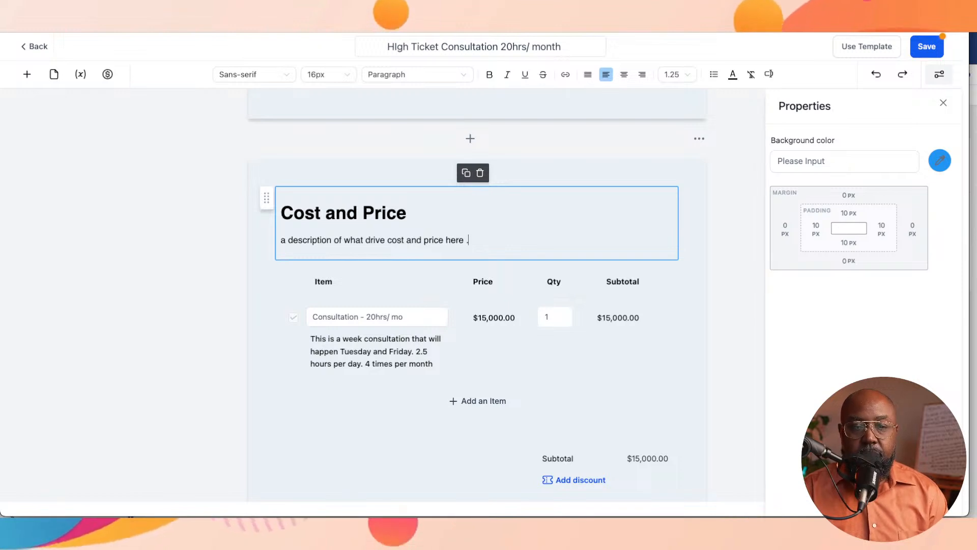
key(BackSpace)
text(.)
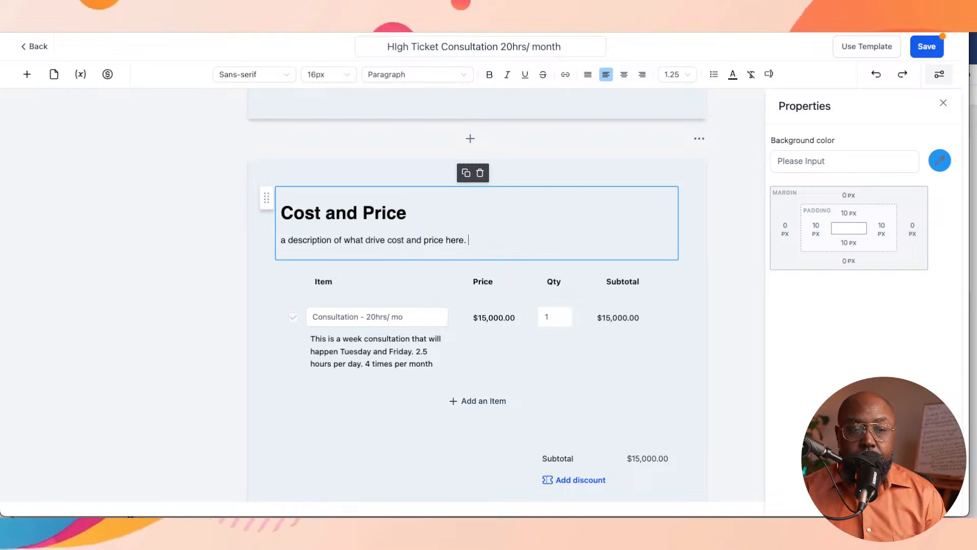
scroll(476, 305, down, 3)
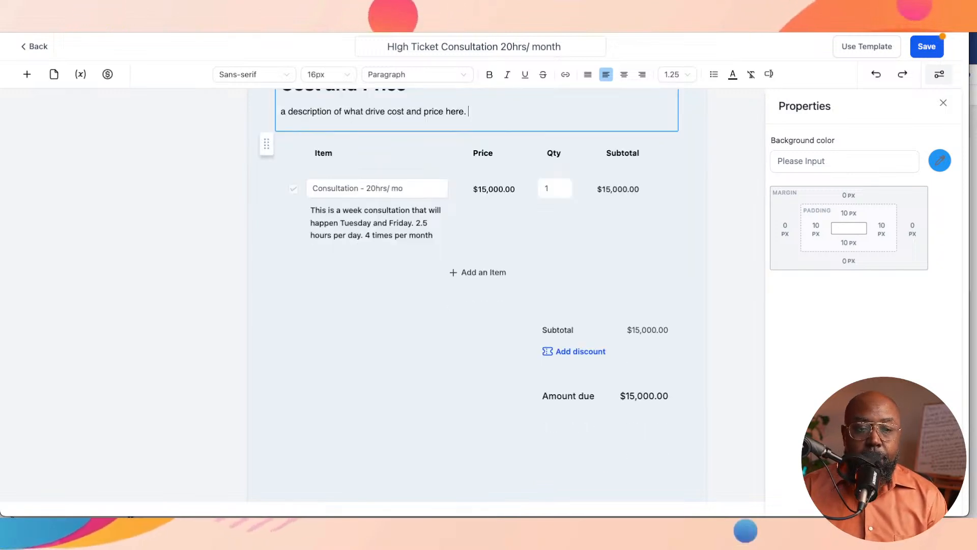
scroll(476, 305, up, 4)
scroll(477, 306, down, 3)
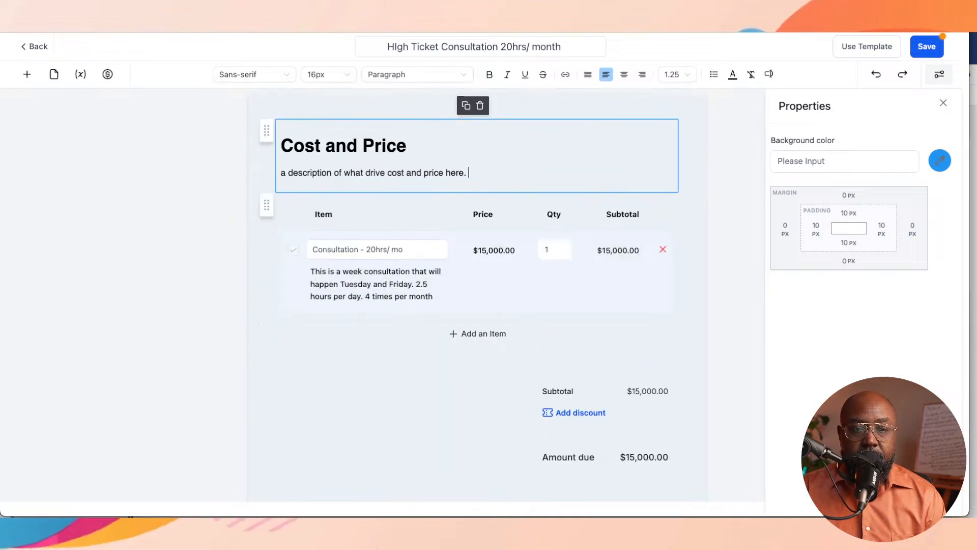
- Switch the consultation item's invoice type to Recurring and set its billing frequency to Monthly
click(555, 250)
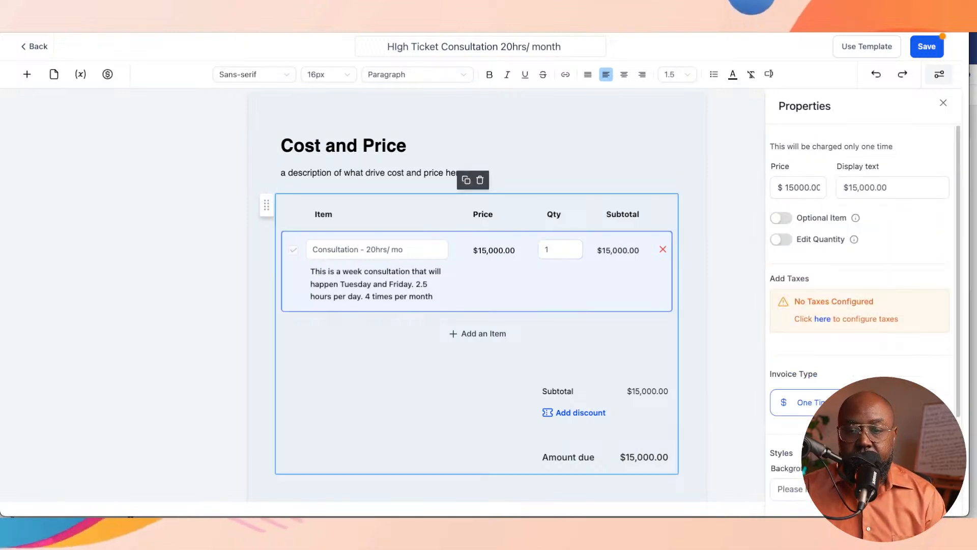
scroll(860, 305, down, 2)
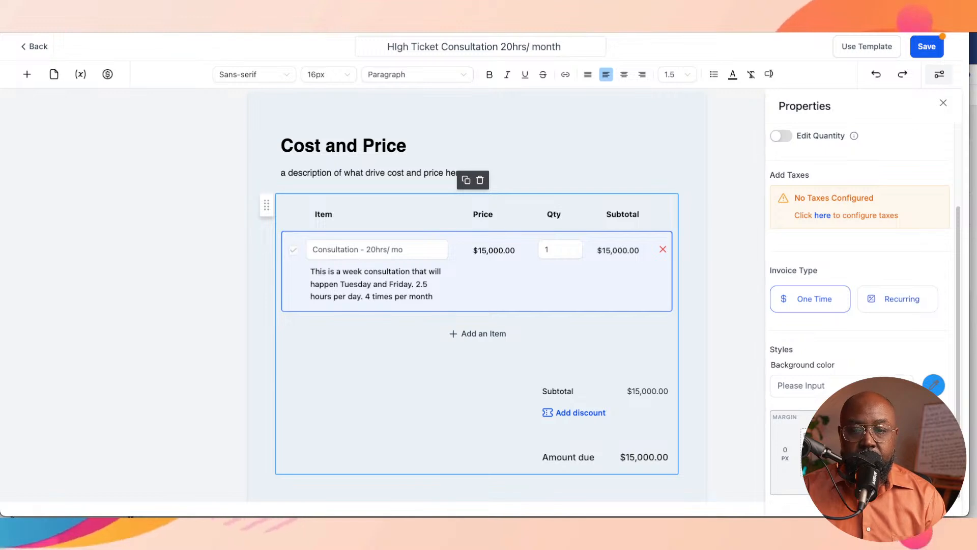
click(897, 299)
scroll(860, 306, down, 2)
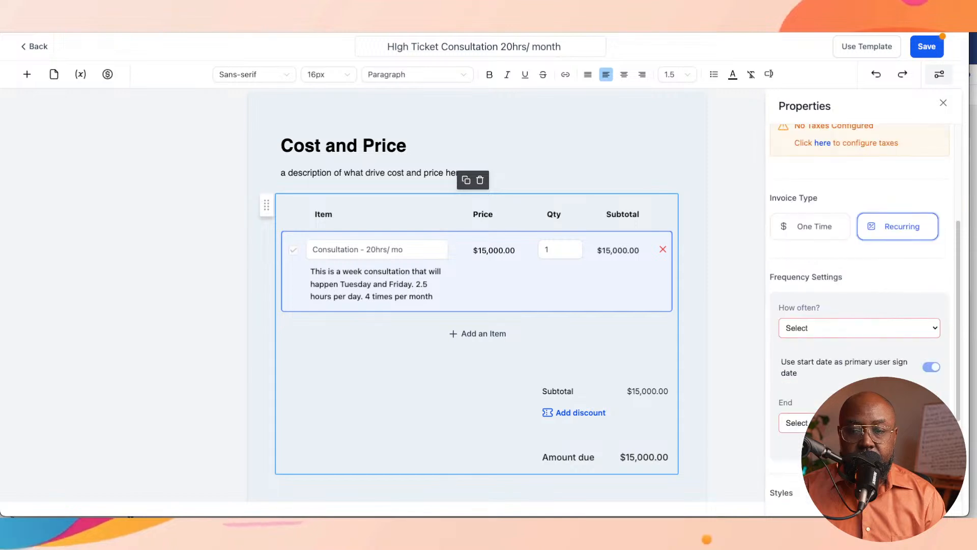
click(859, 328)
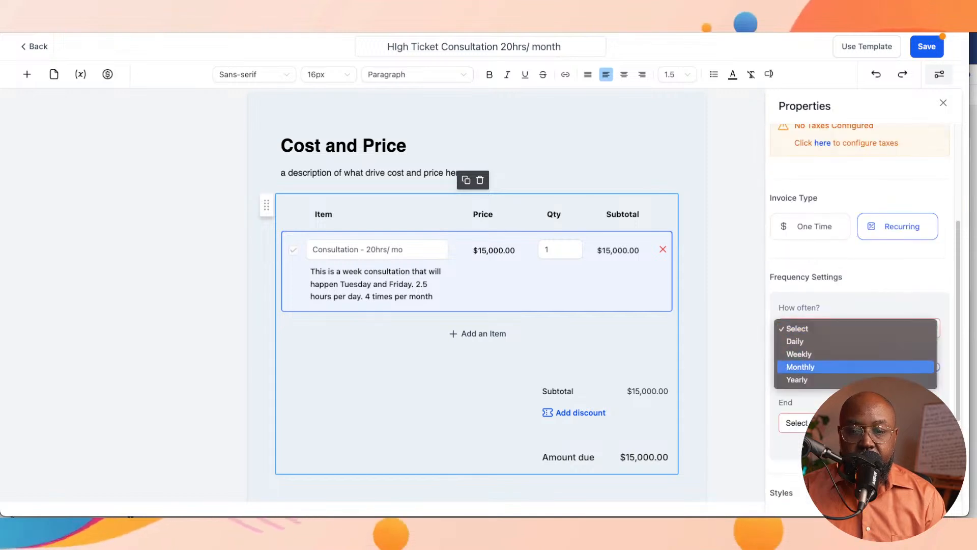
click(859, 367)
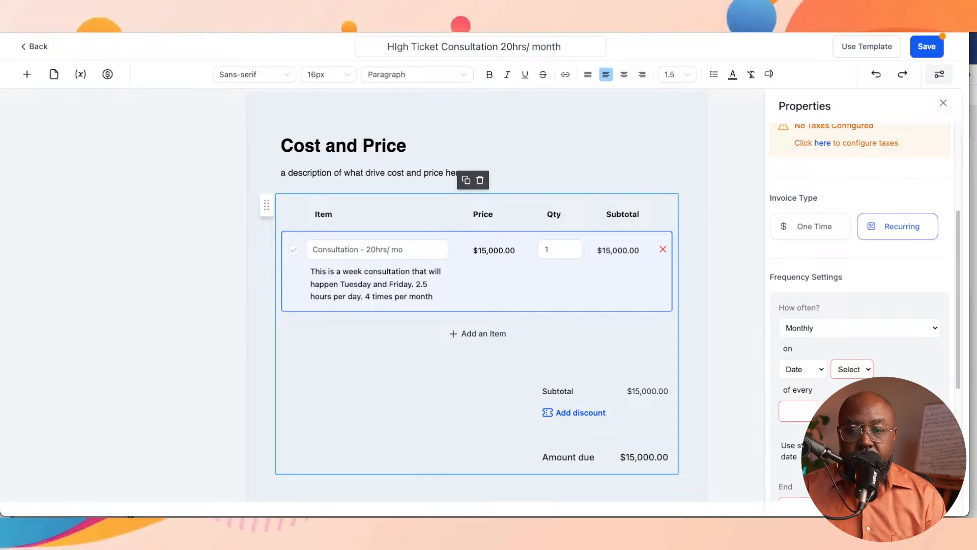
- Schedule the monthly billing on the First Monday of every 1 month
click(802, 370)
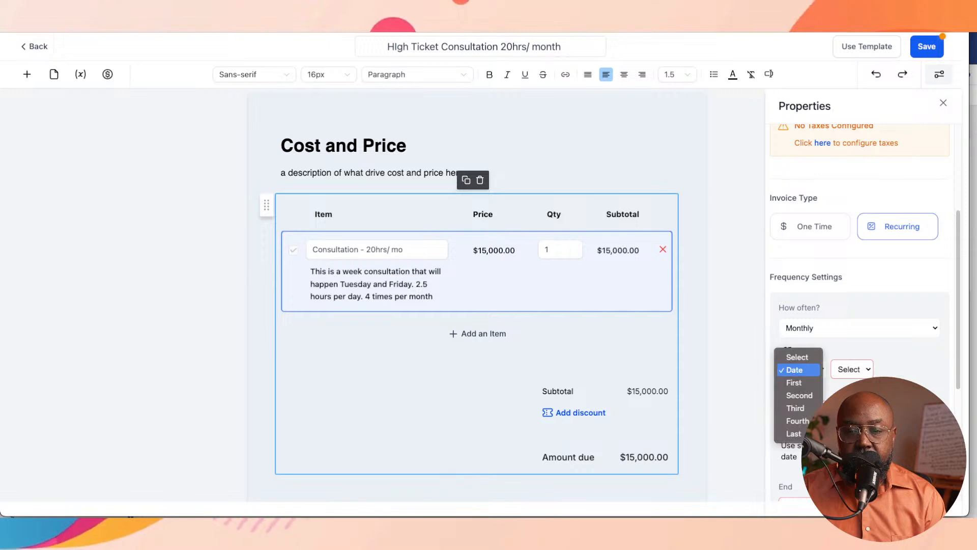
click(795, 383)
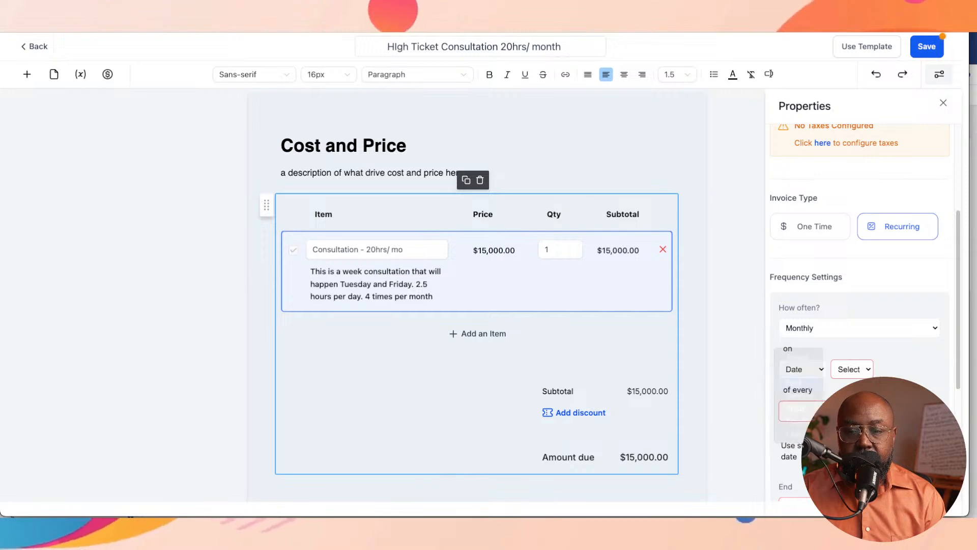
click(860, 369)
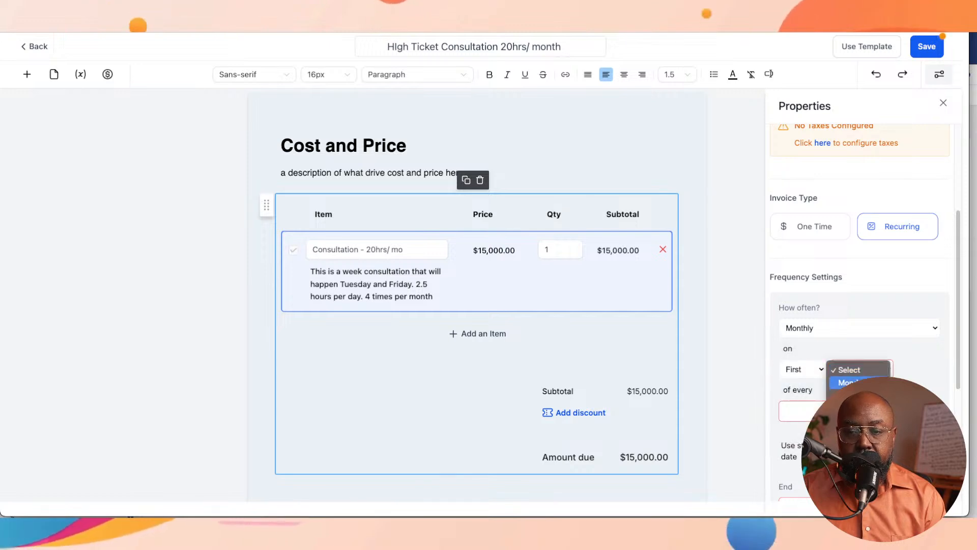
click(852, 383)
click(824, 411)
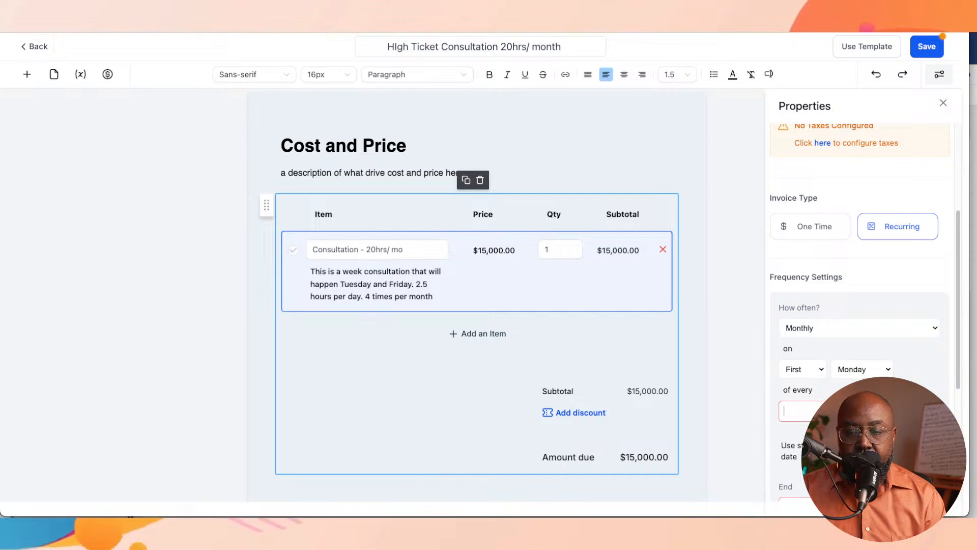
scroll(860, 305, down, 4)
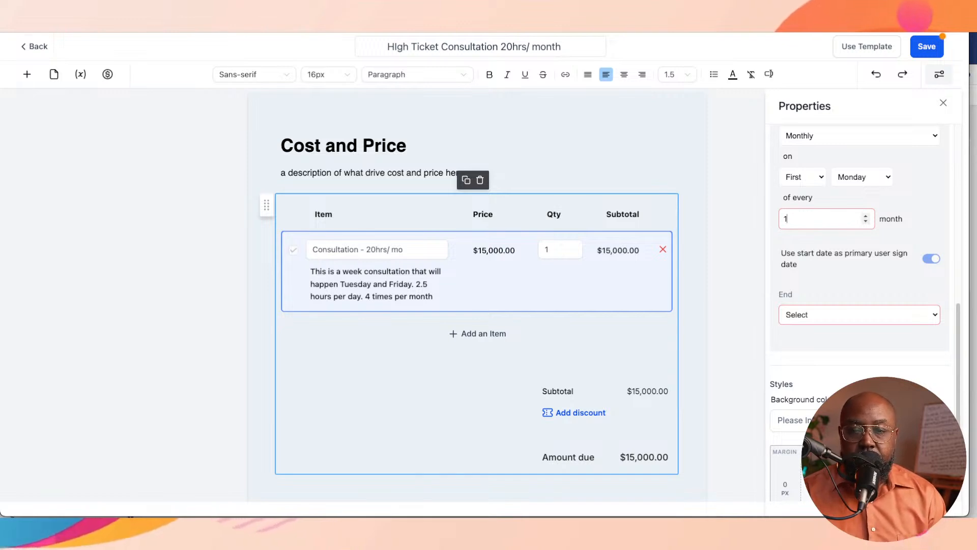
- Set the recurring billing to end After 3 occurrences
click(859, 314)
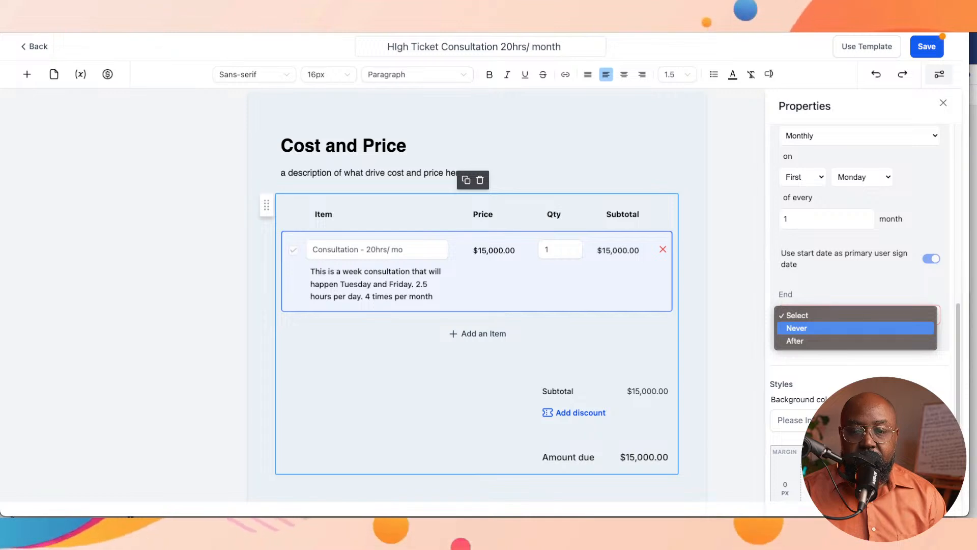
click(814, 341)
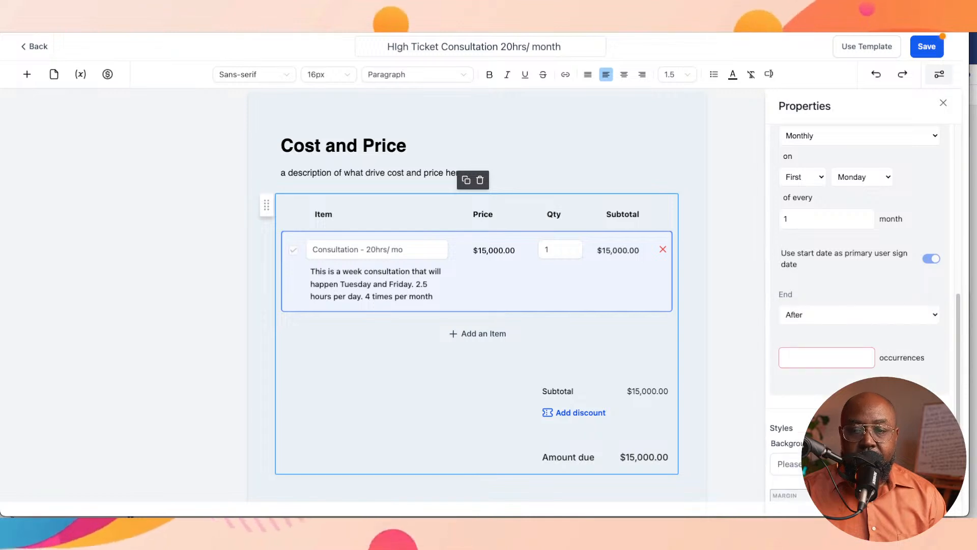
click(820, 358)
text(3)
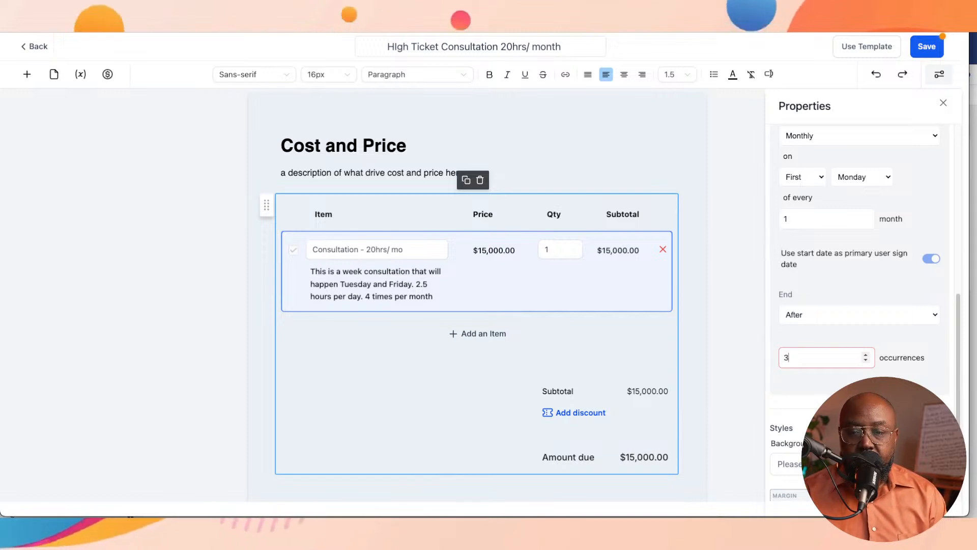
key(Tab)
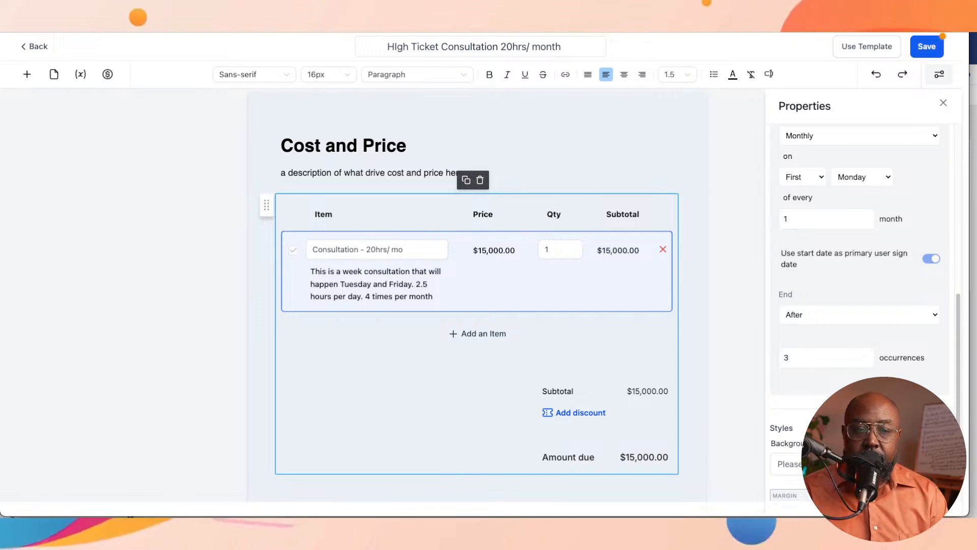
click(789, 357)
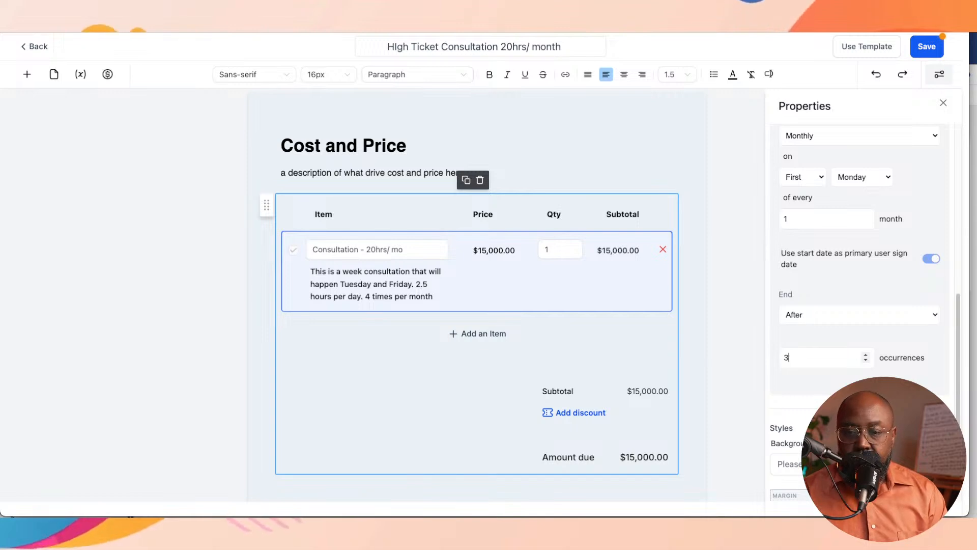
scroll(814, 357, down, 1)
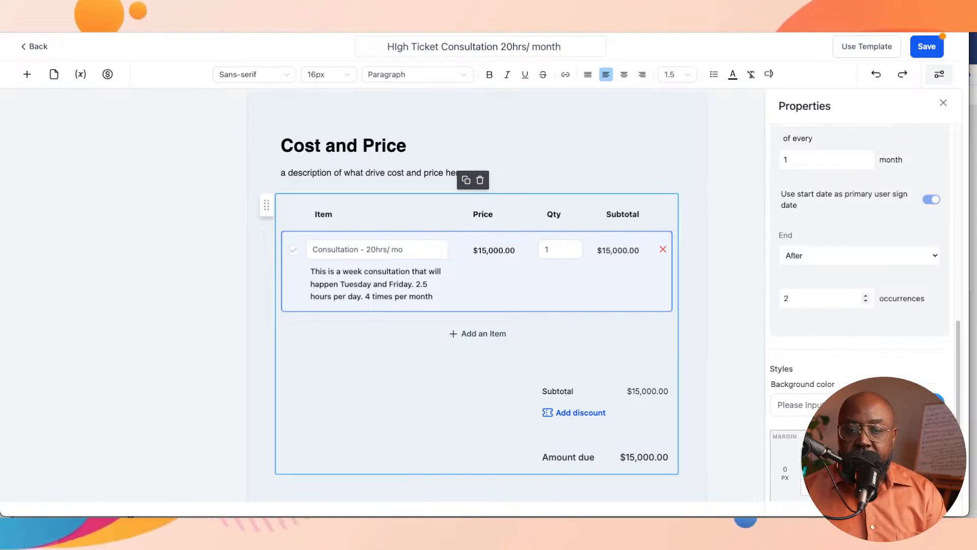
key(BackSpace)
text(3)
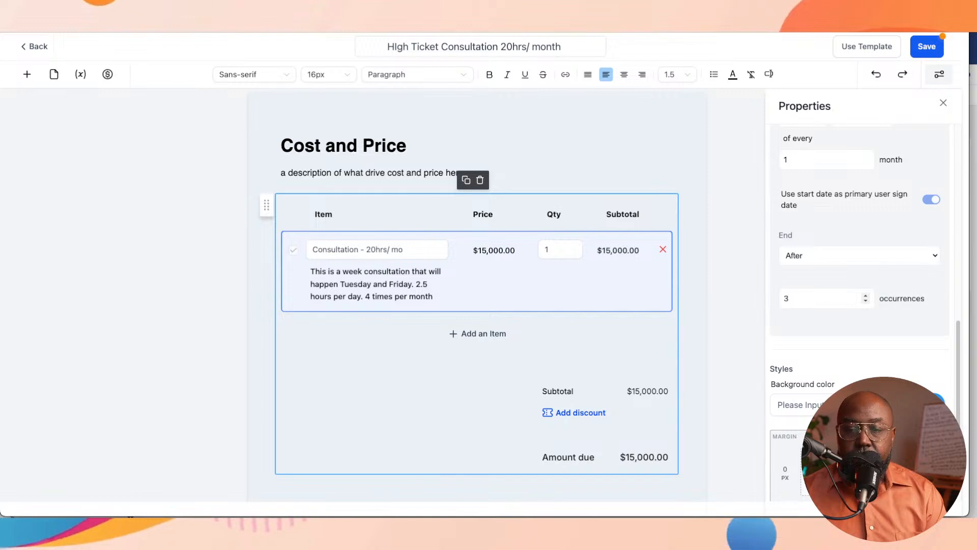
scroll(824, 298, up, 3)
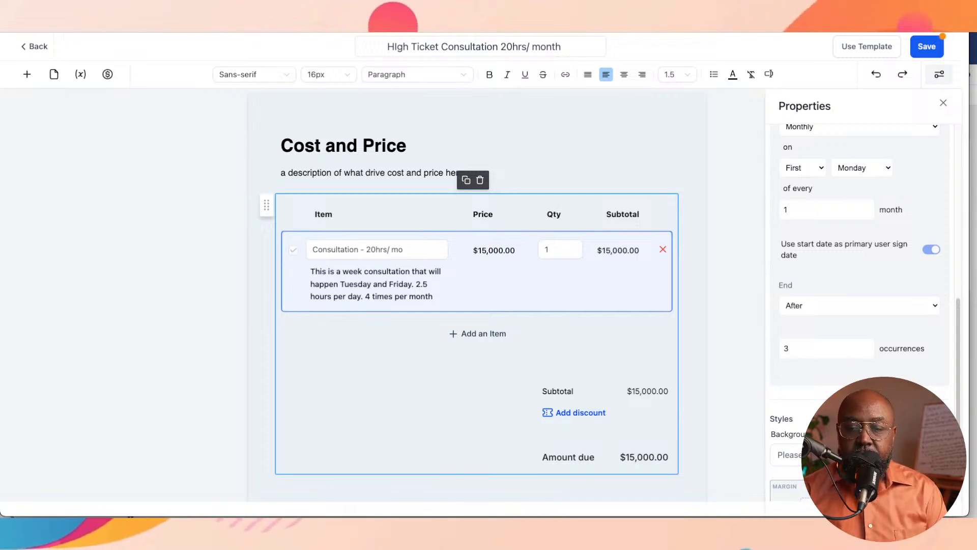
- Fill the product list's background with the grey-blue colour #99acc2
scroll(860, 255, down, 2)
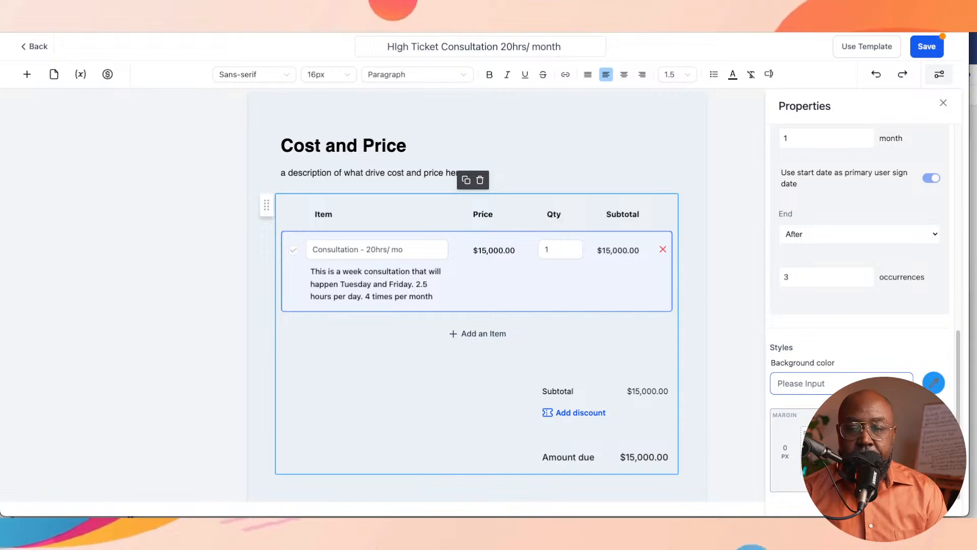
click(934, 383)
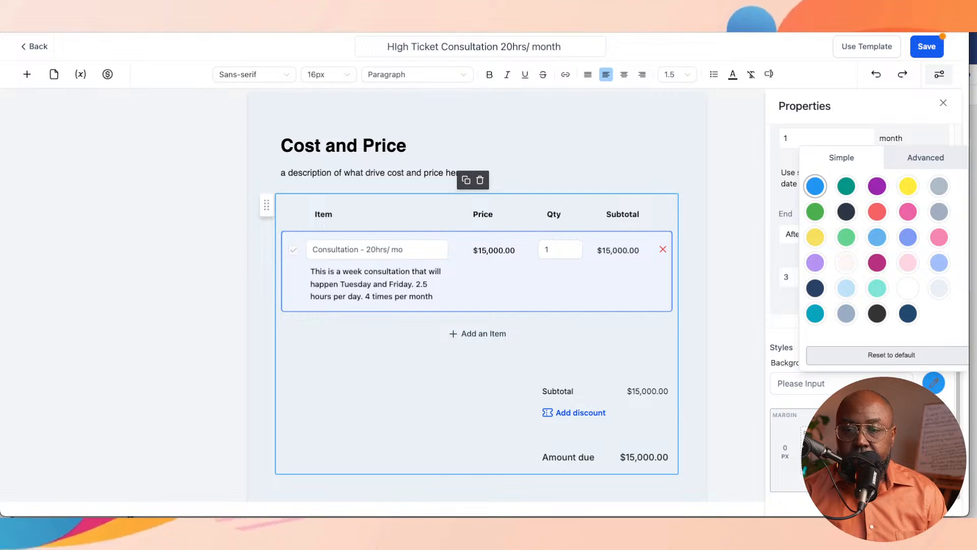
click(845, 313)
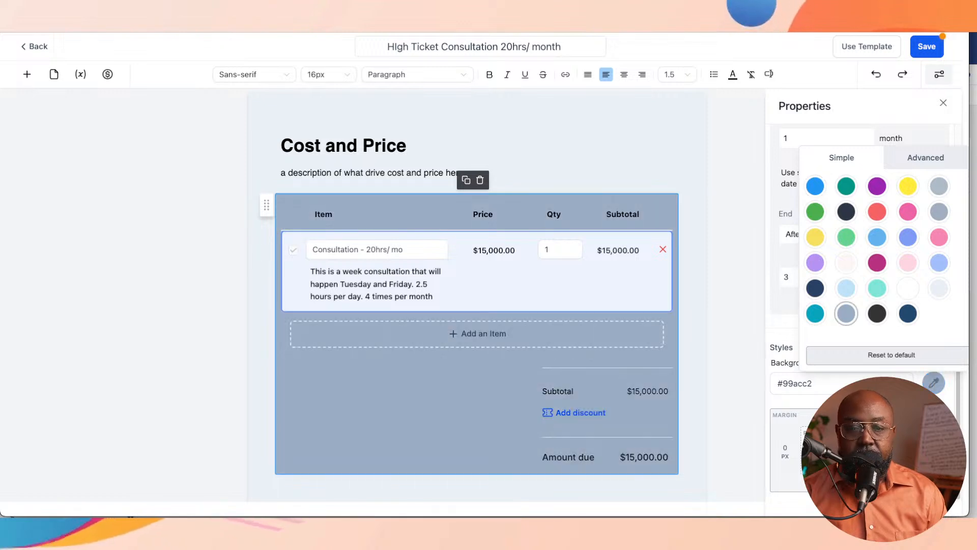
click(933, 383)
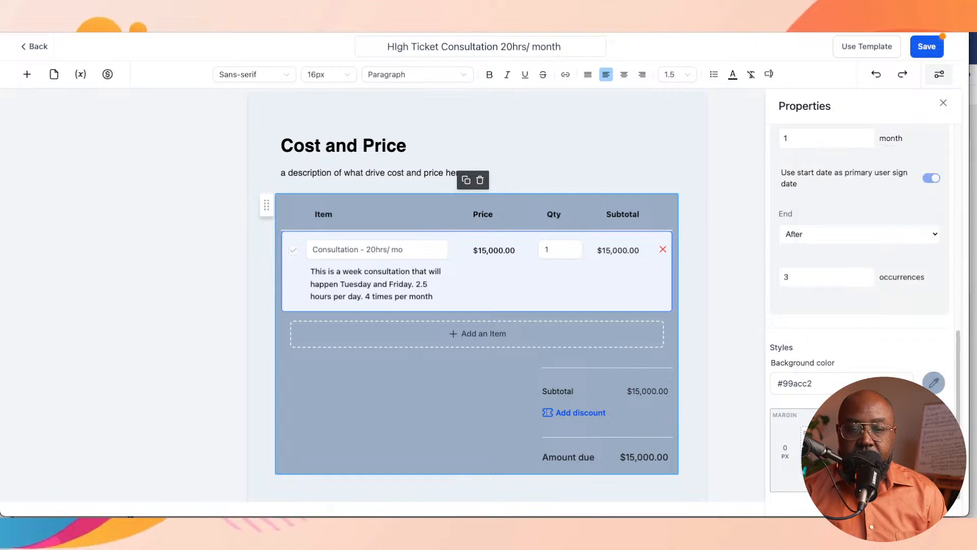
- Add a new blank page after the Cost and Price page
scroll(477, 295, down, 3)
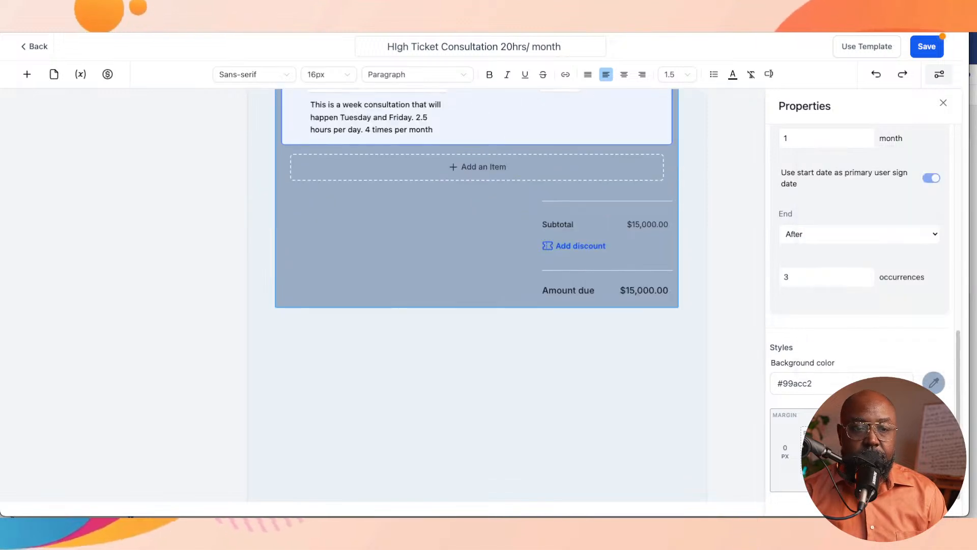
scroll(477, 275, down, 1)
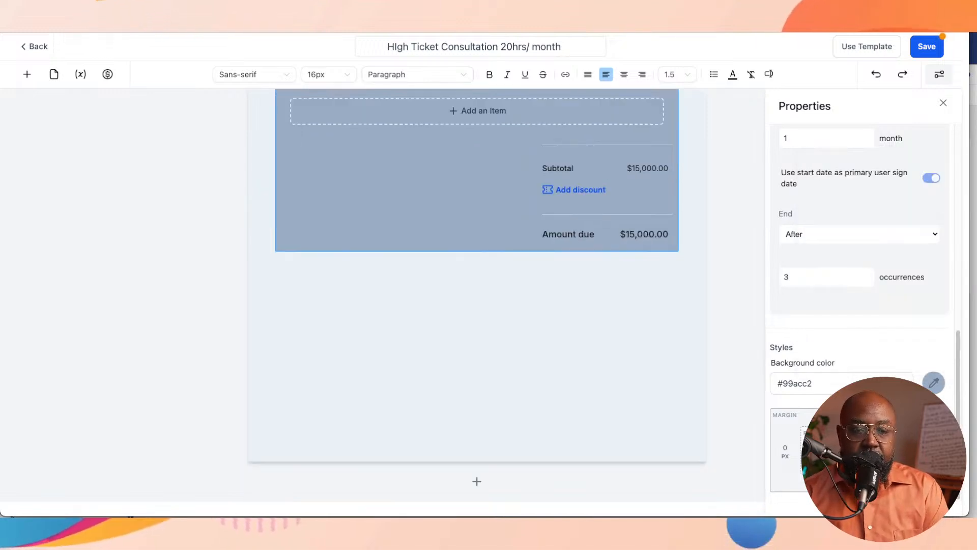
scroll(477, 295, up, 5)
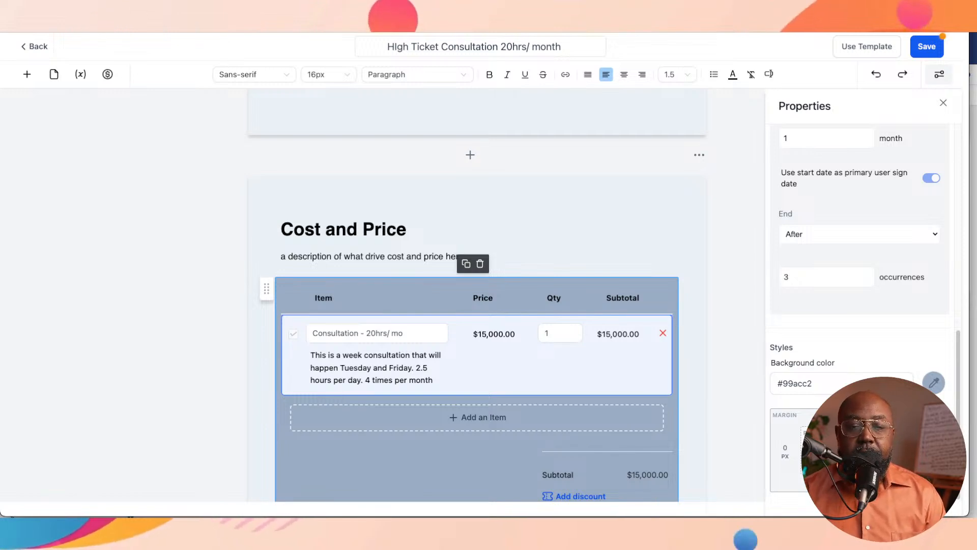
scroll(476, 295, down, 2)
scroll(477, 295, down, 4)
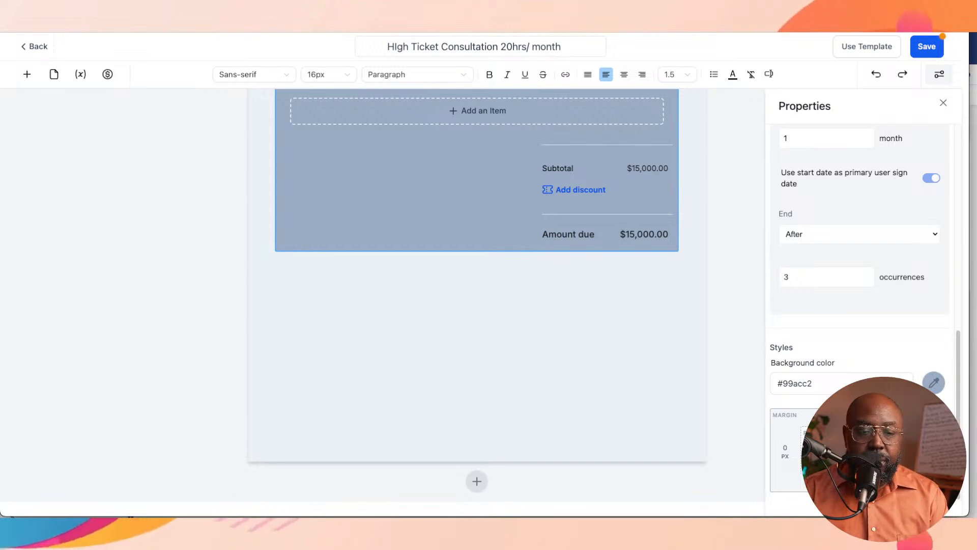
click(477, 481)
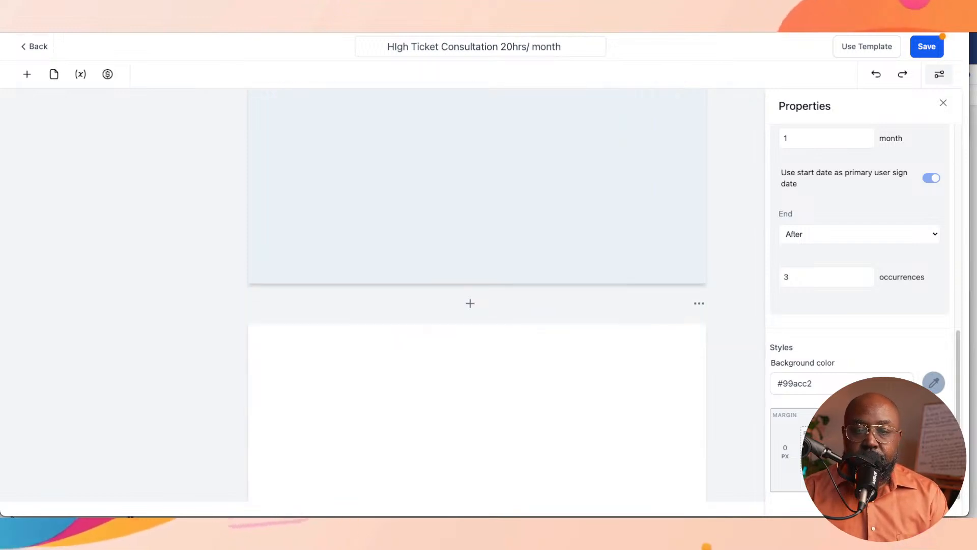
- Set the new page's background colour to the light blue-grey #EAF0F6
scroll(476, 296, down, 1)
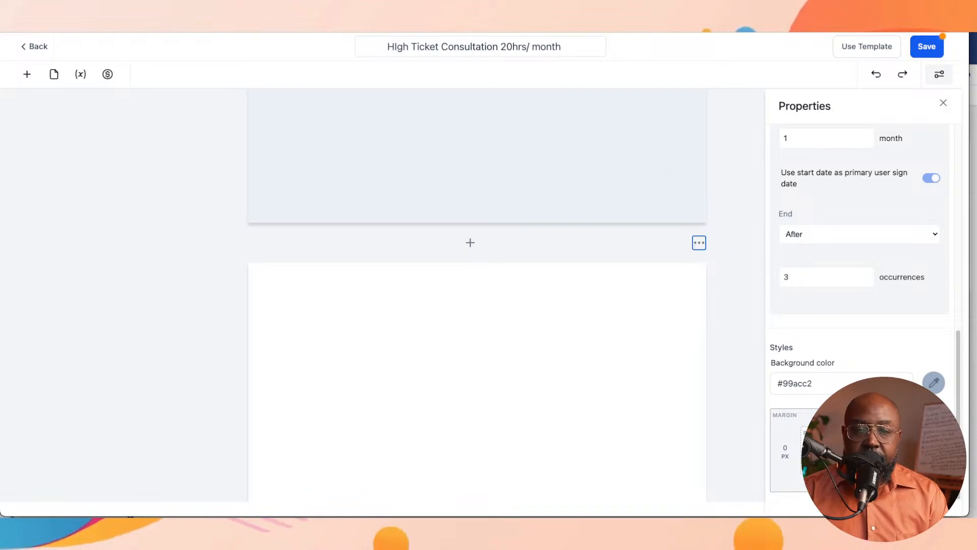
click(699, 243)
click(700, 182)
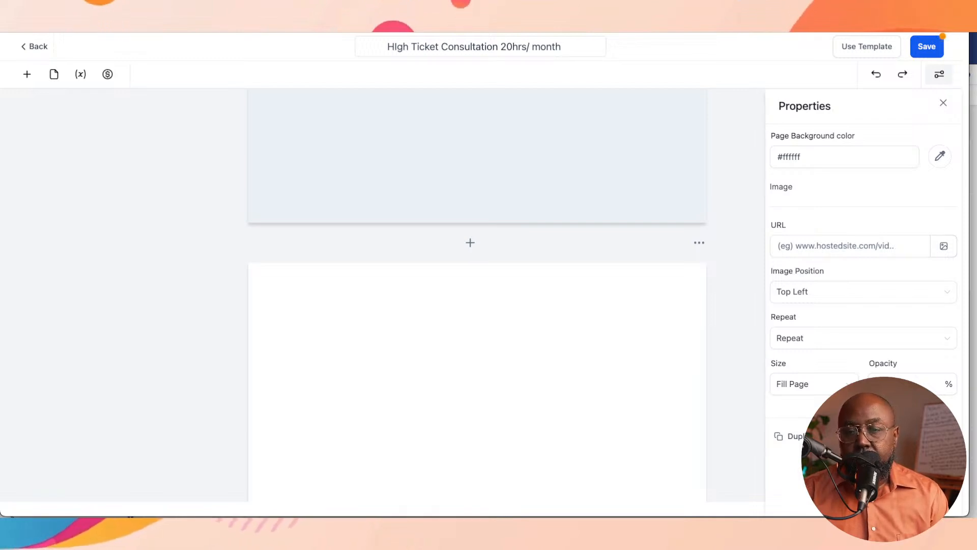
click(940, 157)
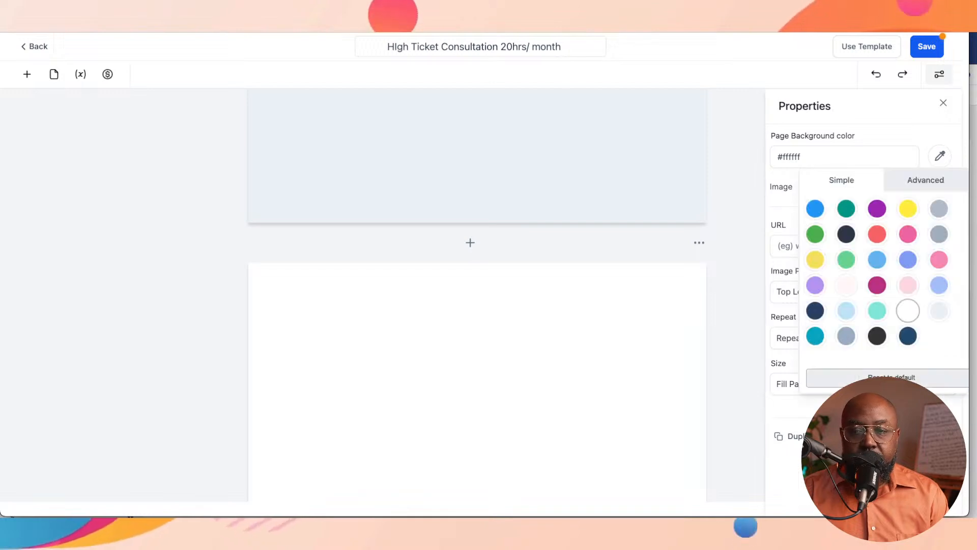
click(939, 311)
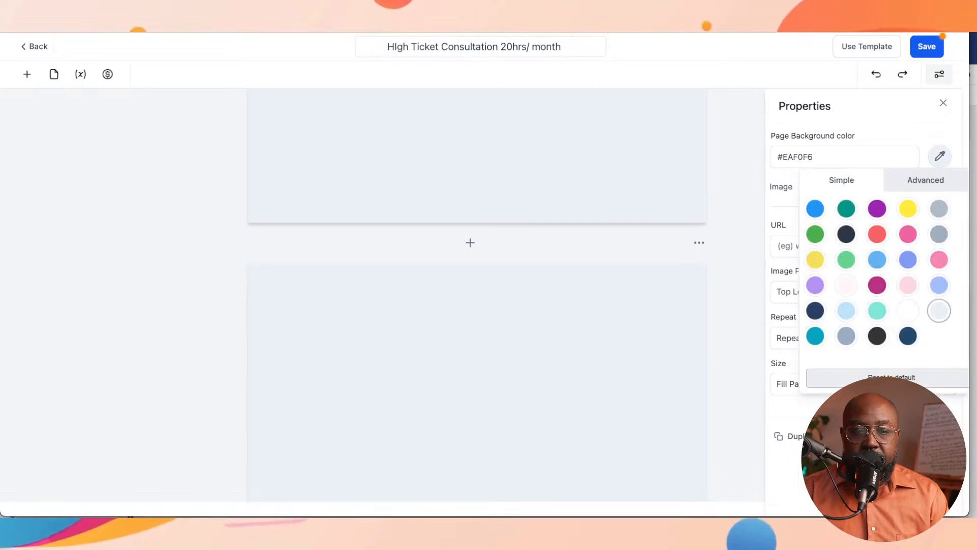
click(939, 156)
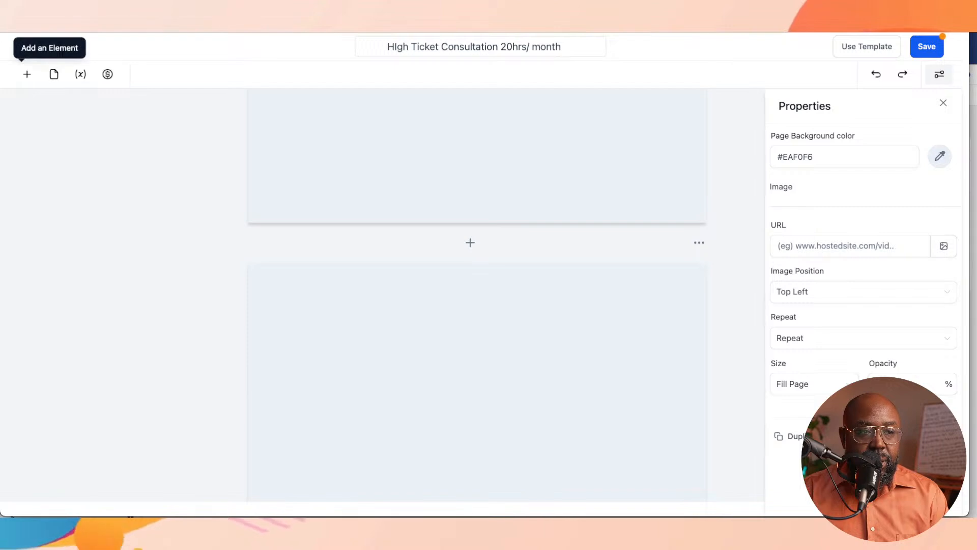
- Add a text block at the top of the new page and delete its placeholder paragraph, keeping the heading
click(27, 73)
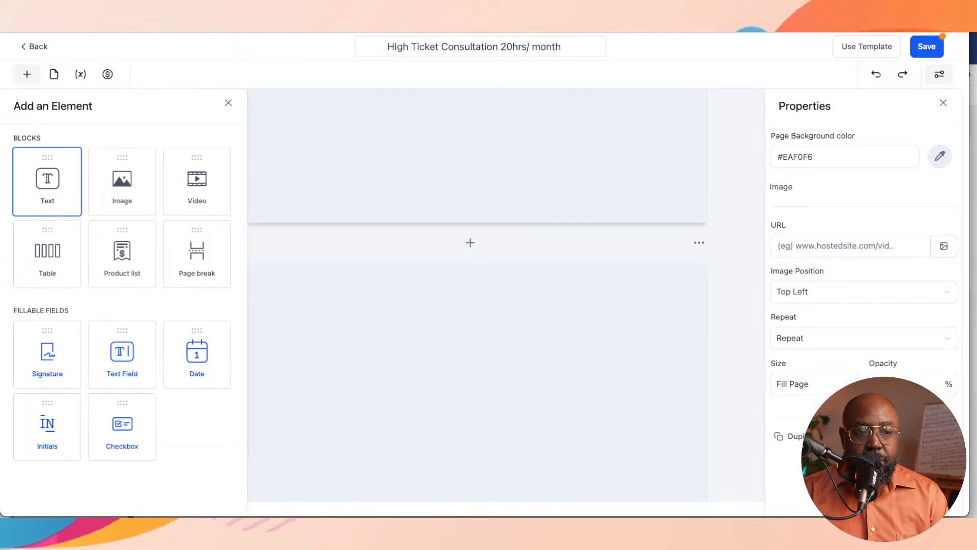
drag(47, 180, 281, 344)
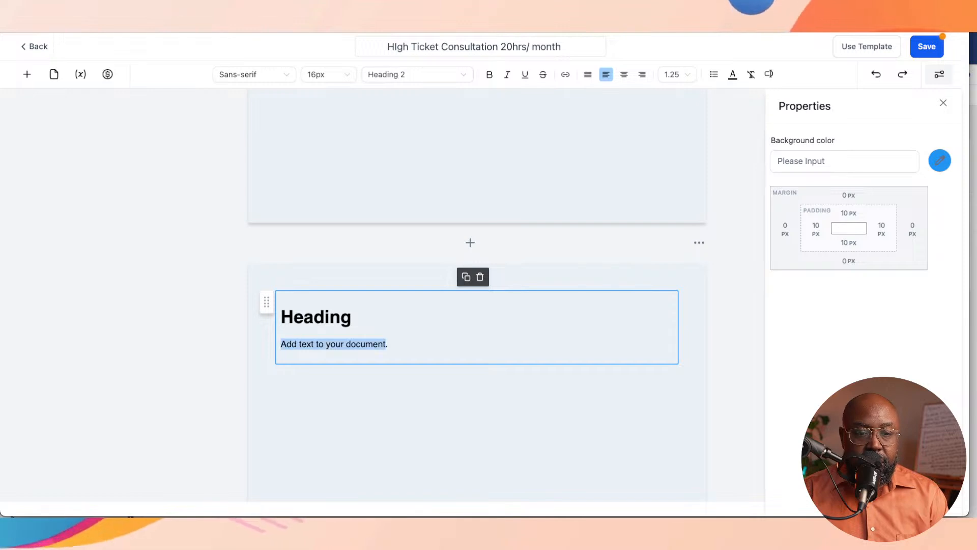
key(BackSpace)
key(BackSpace)
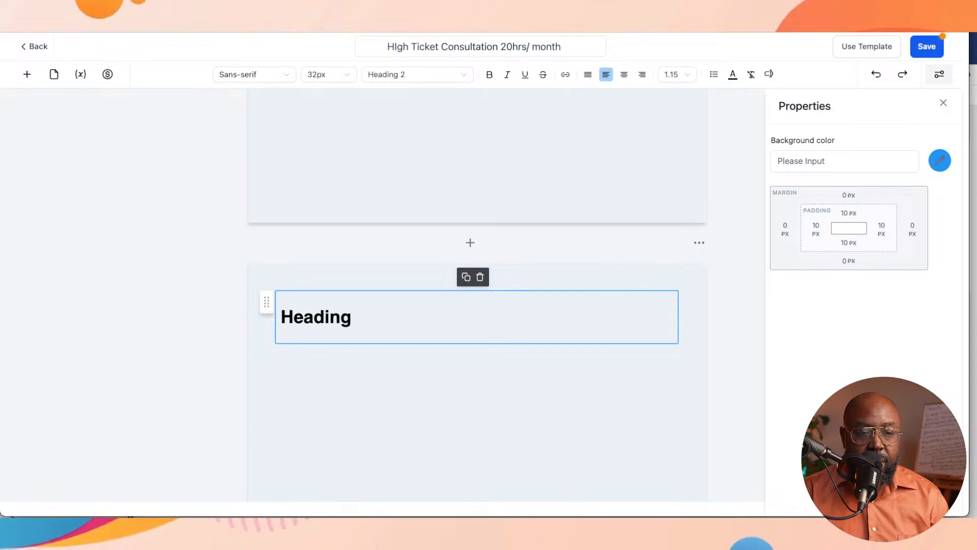
- Replace the heading text on the new page with "Terms of Agreement" and add an empty line below it
key(super+a)
text(T)
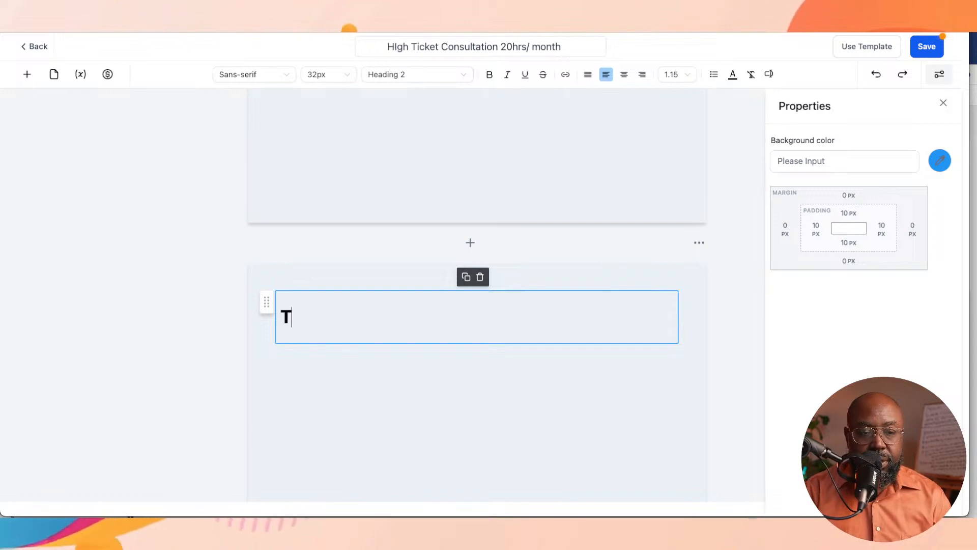
text(erms of )
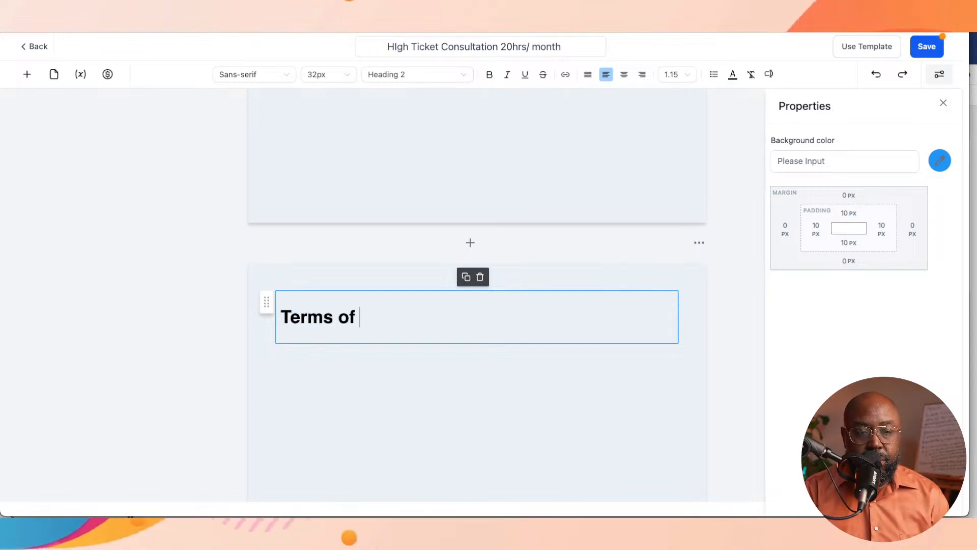
text(Agreem)
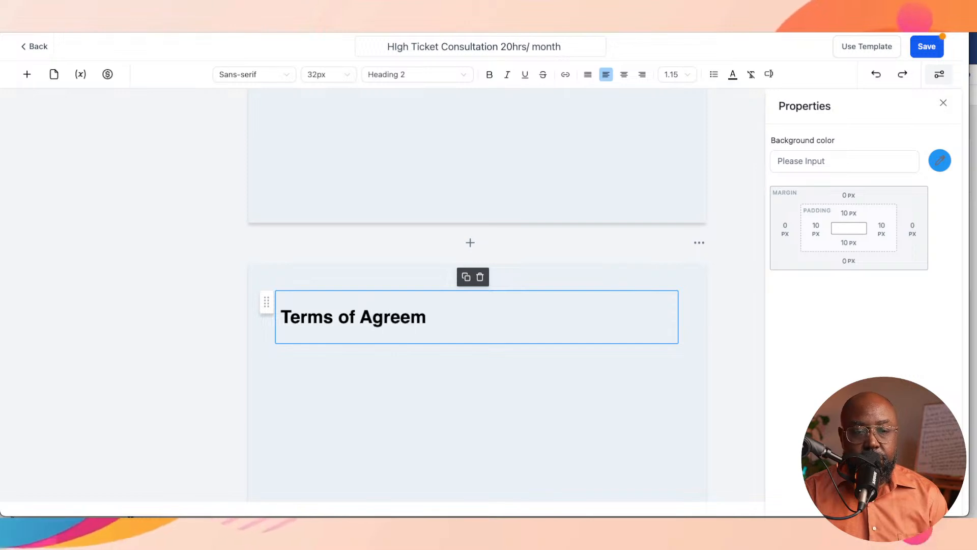
text(ent)
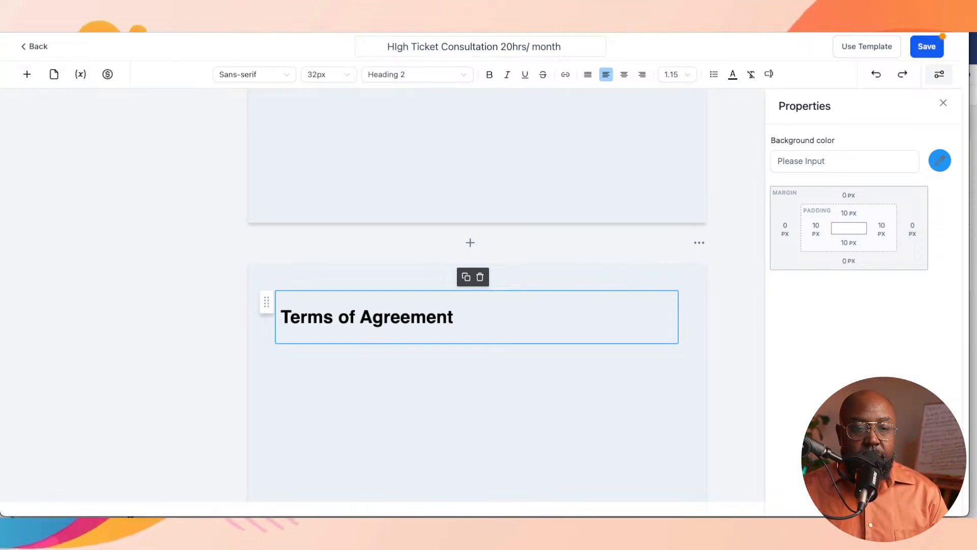
key(Return)
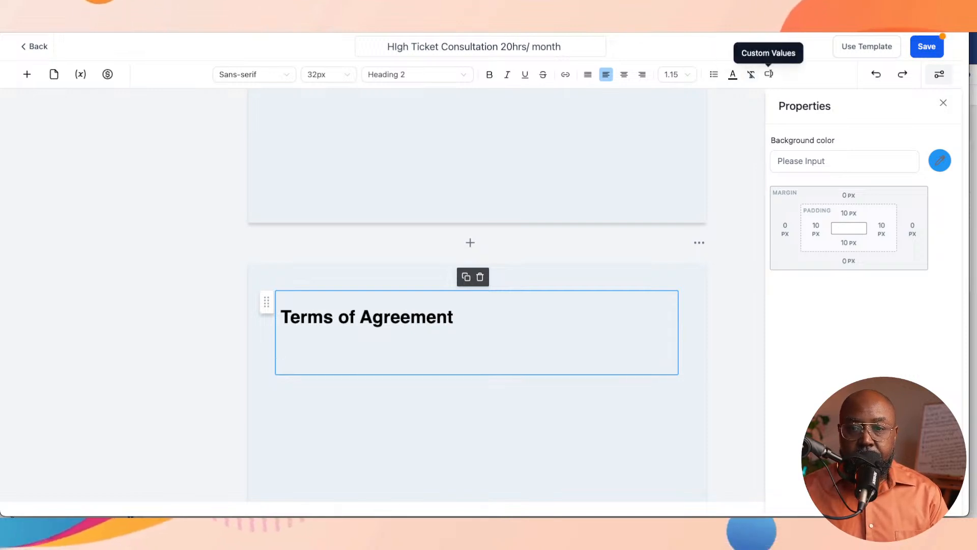
- Check which custom values can be inserted into the text block and save the template
click(769, 74)
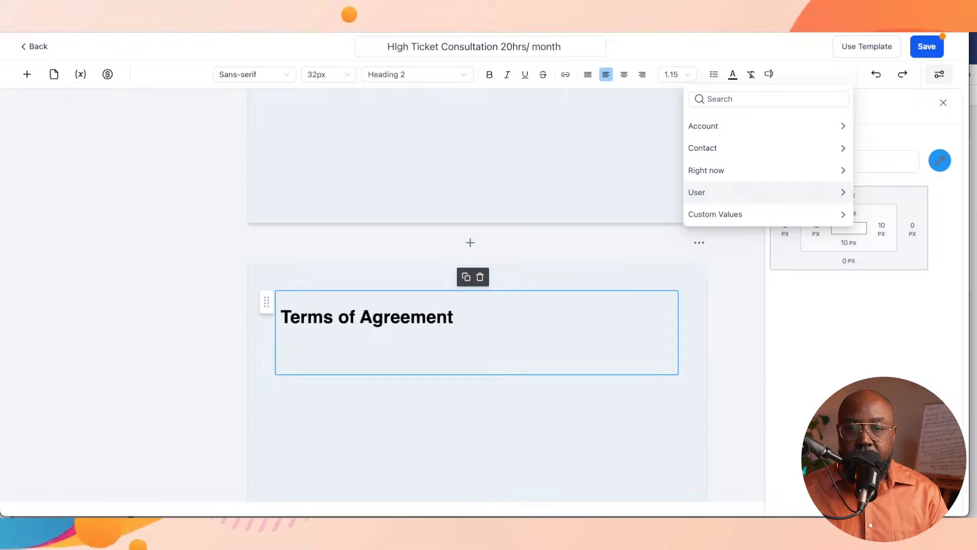
click(715, 214)
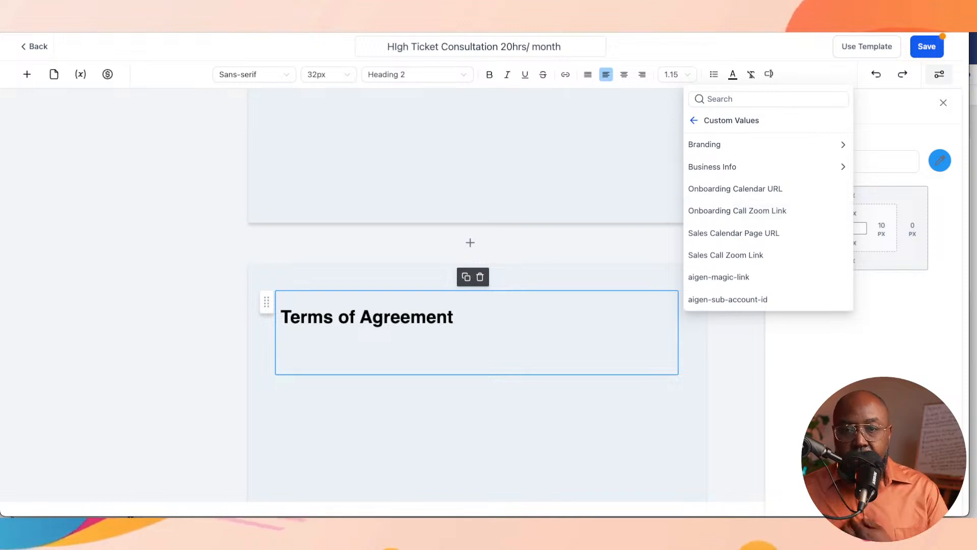
key(Escape)
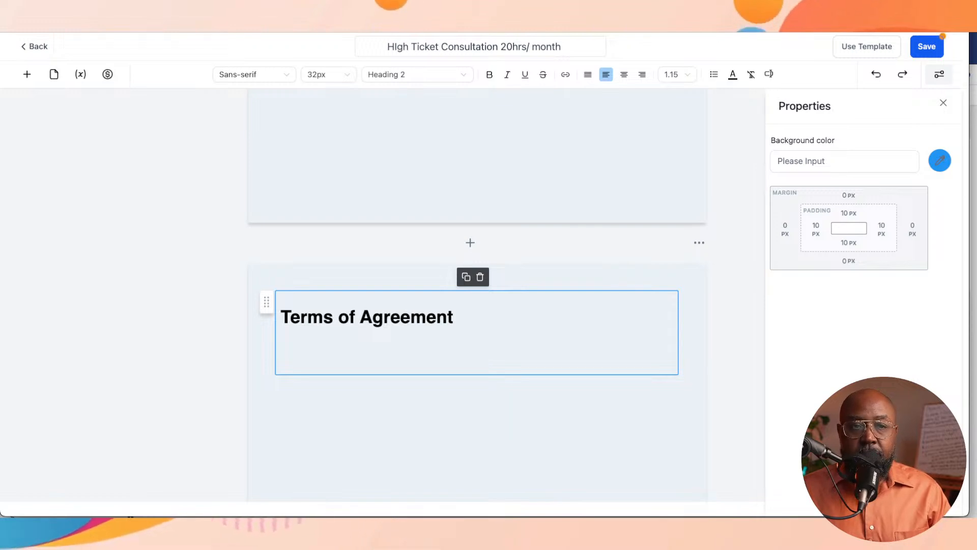
key(super+s)
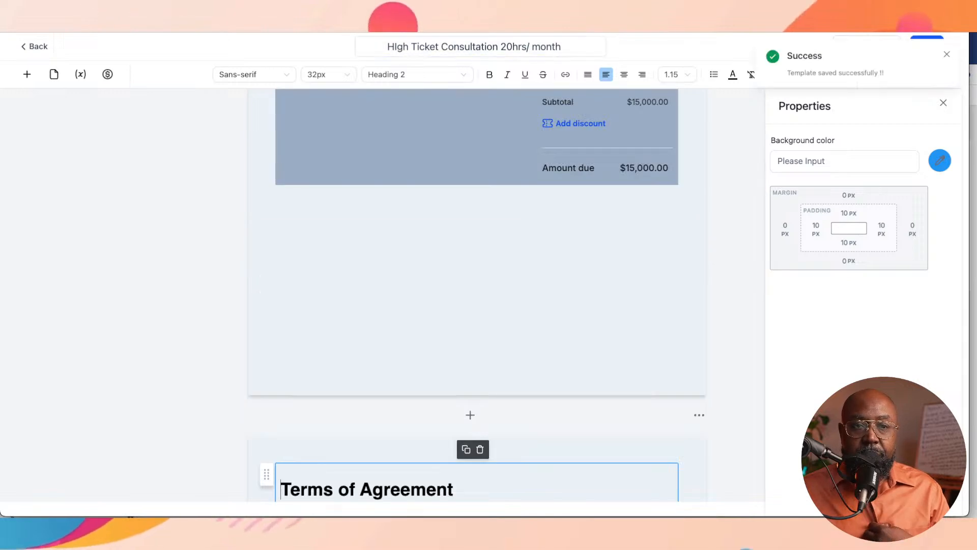
- Open the Termly website at termly.io in a new browser tab
key(super+t)
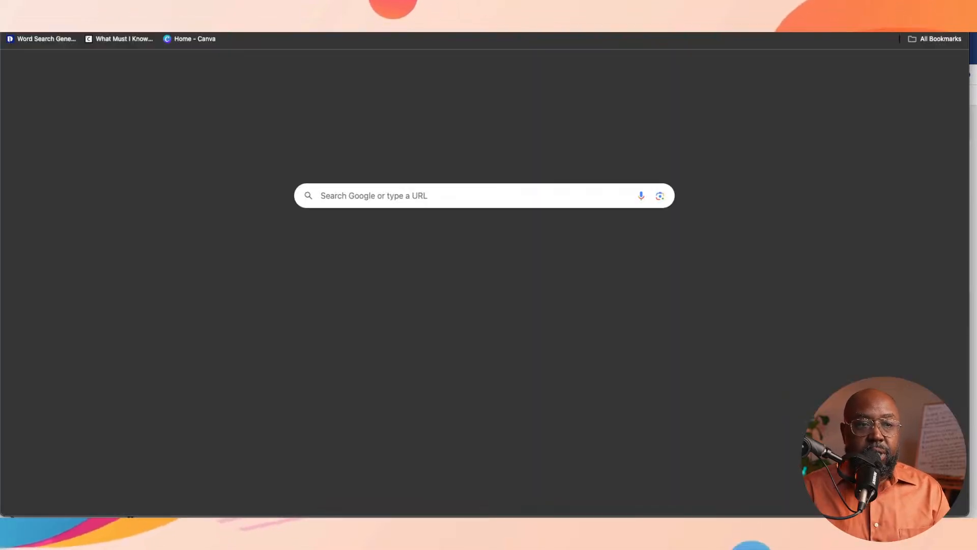
text(term)
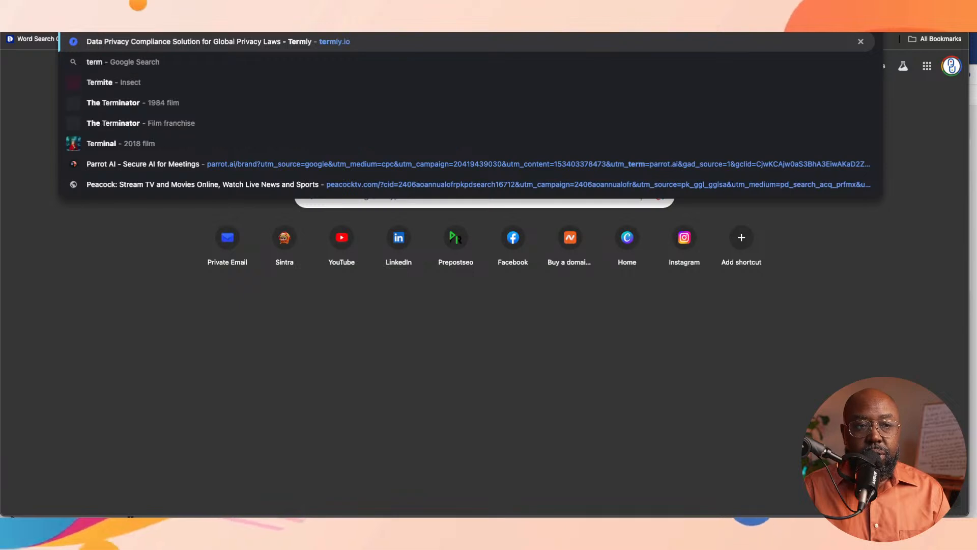
text(ly.io)
key(Return)
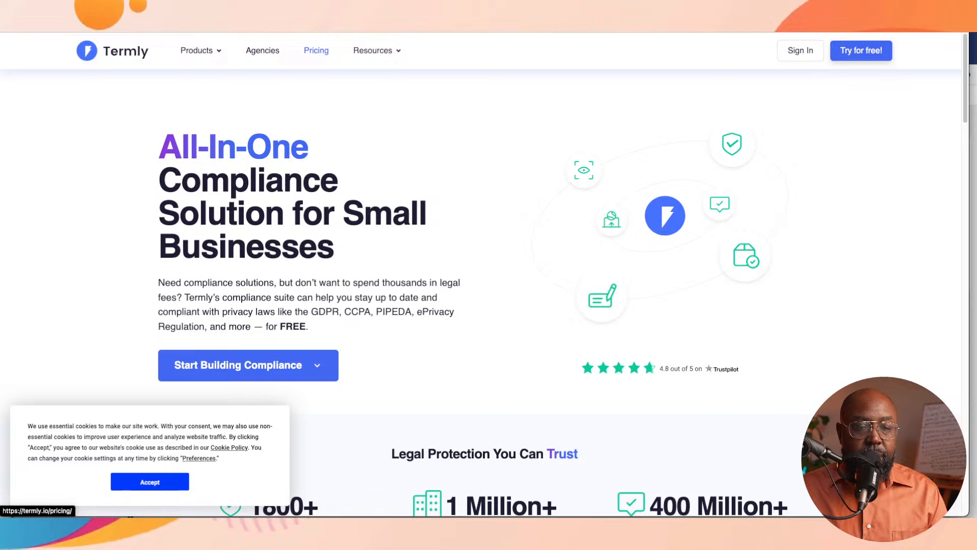
- Examine the Free, Starter, Pro+ and Agency plans on Termly's pricing page, accepting the cookie notice
click(316, 50)
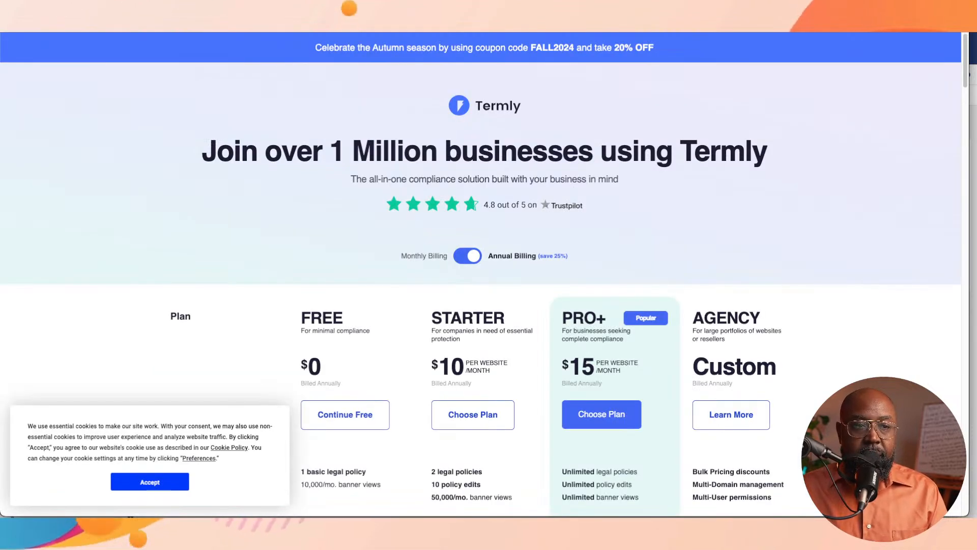
scroll(481, 280, down, 2)
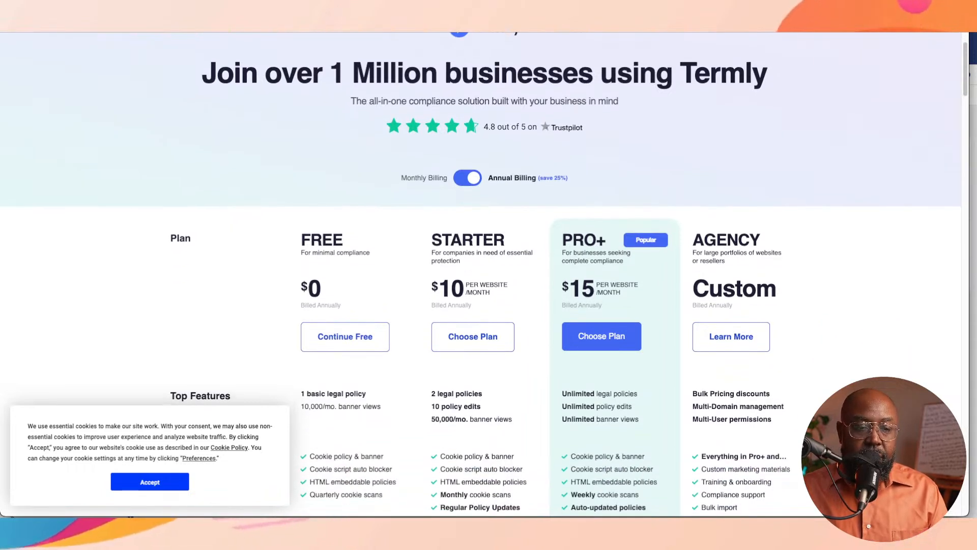
click(150, 482)
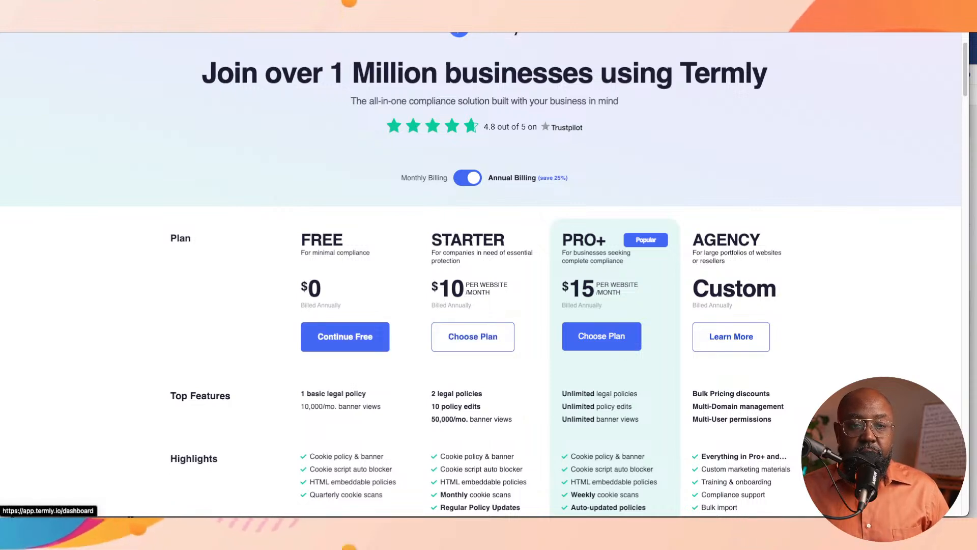
scroll(481, 285, up, 2)
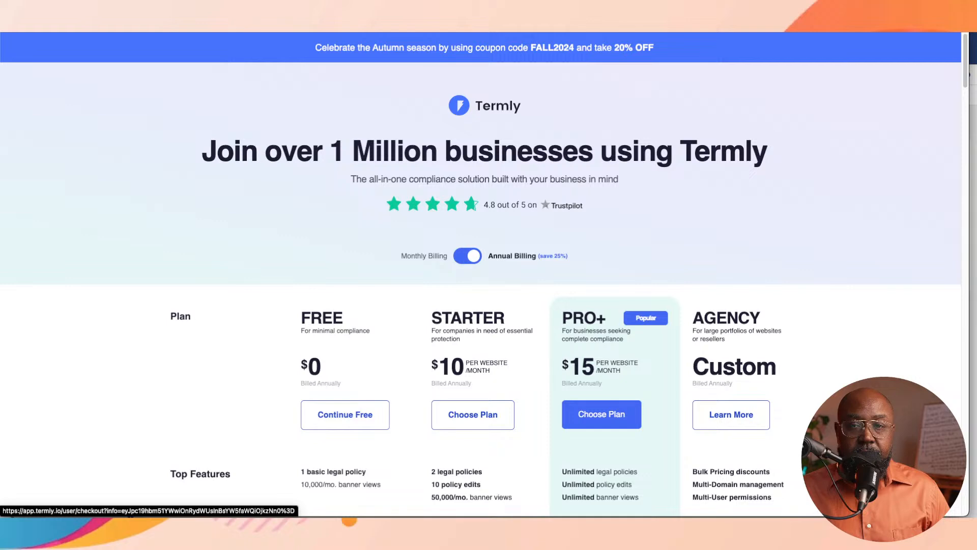
scroll(480, 275, down, 3)
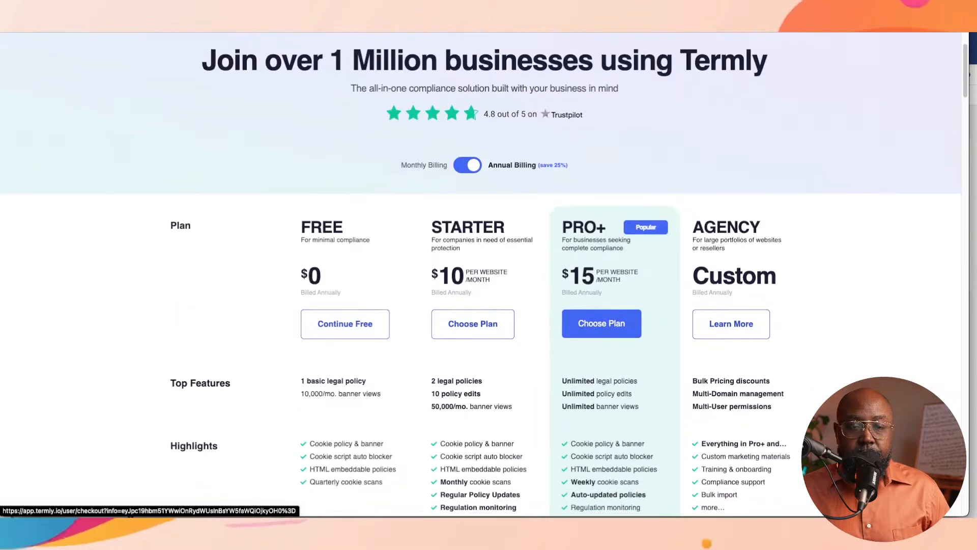
scroll(481, 275, down, 1)
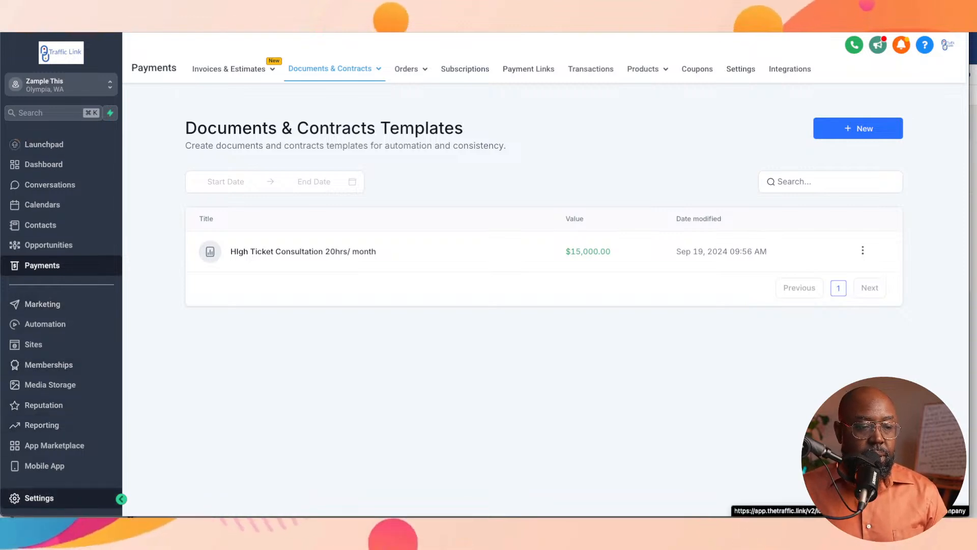
- Open the Custom Values page in the Traffic Link account settings and start a new custom value named "Terms Of Service"
click(39, 498)
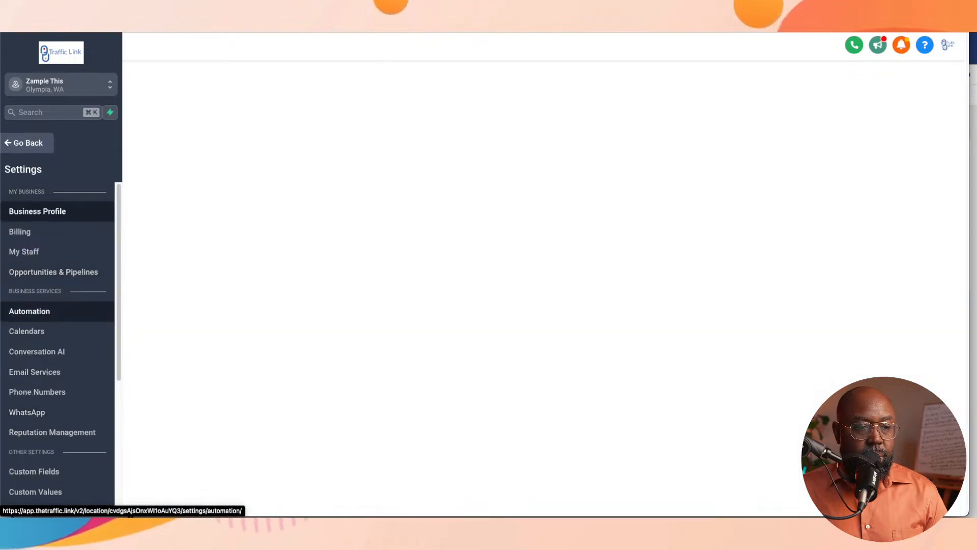
scroll(51, 357, down, 2)
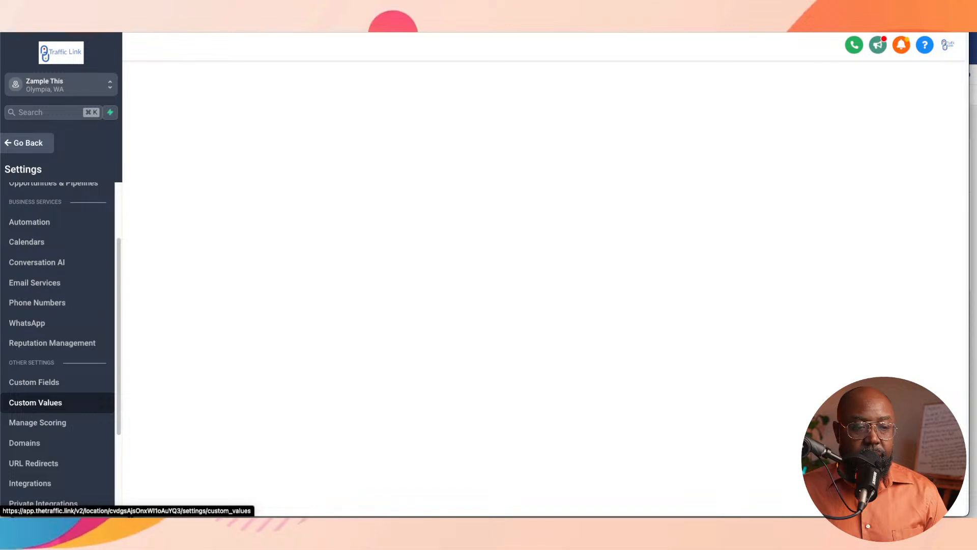
click(35, 402)
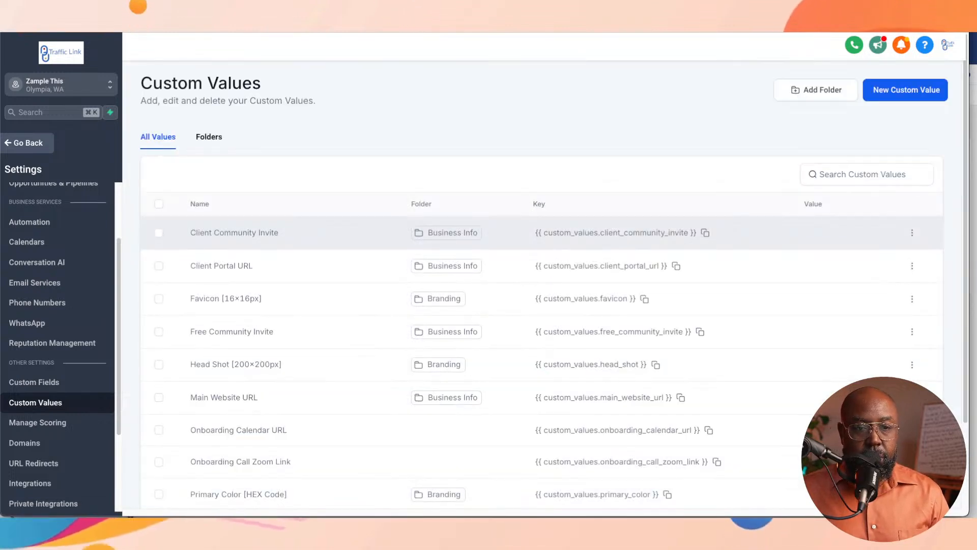
scroll(509, 305, down, 3)
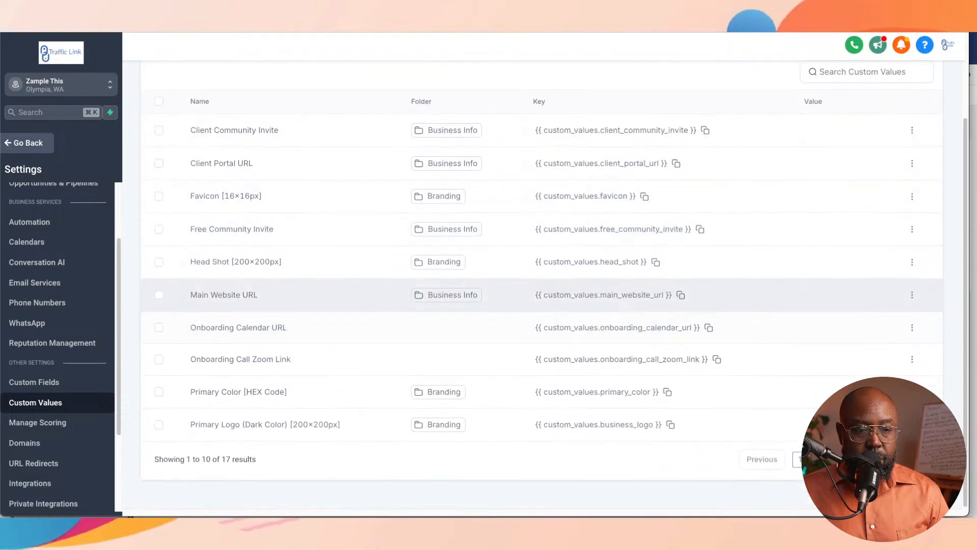
scroll(509, 305, up, 3)
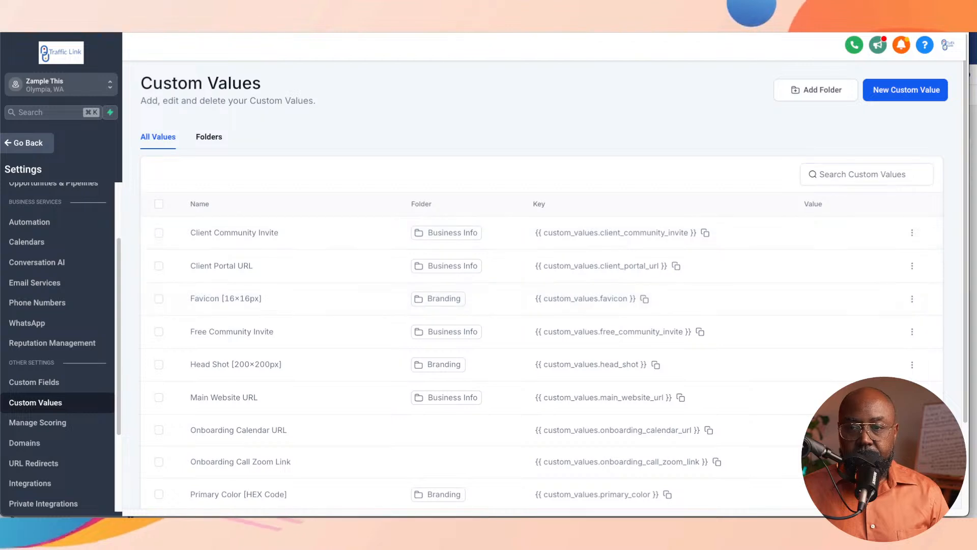
click(905, 90)
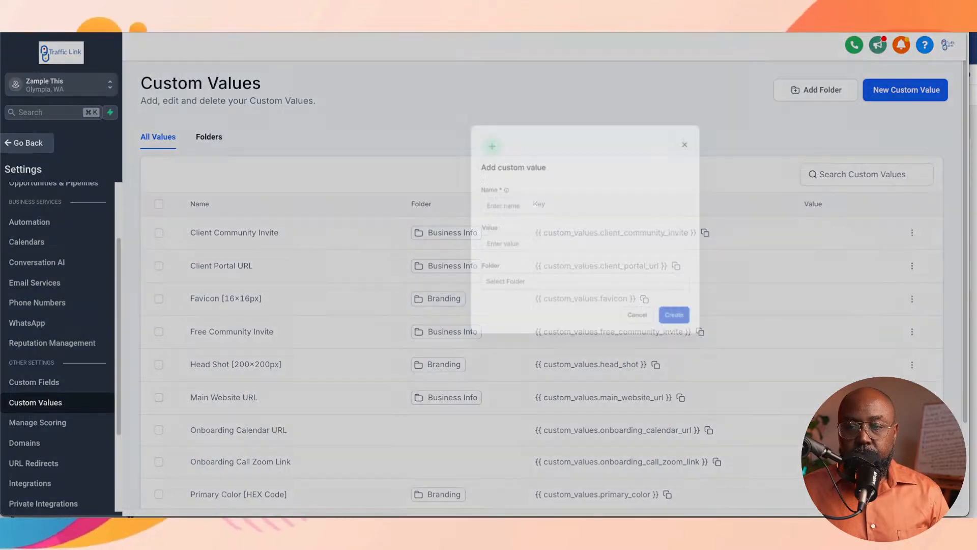
click(484, 243)
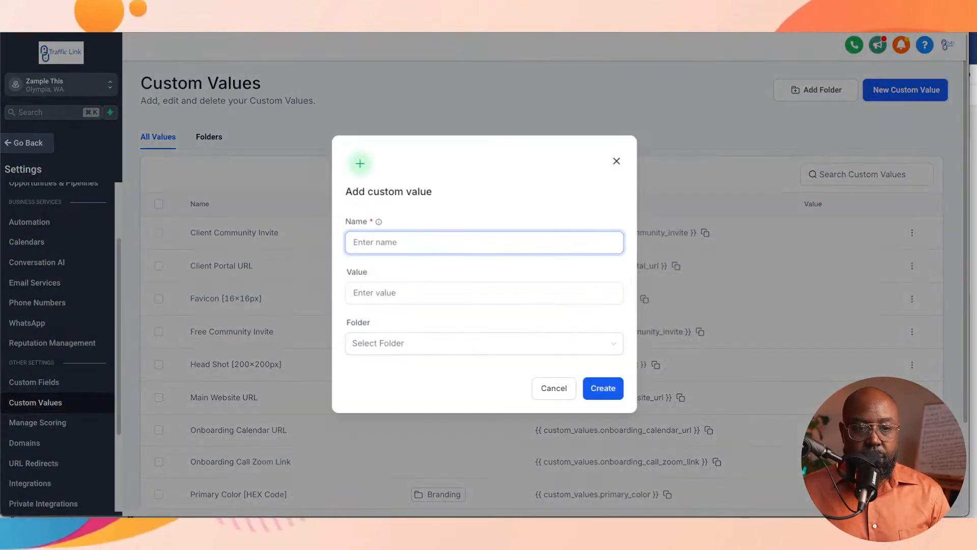
text(TEr)
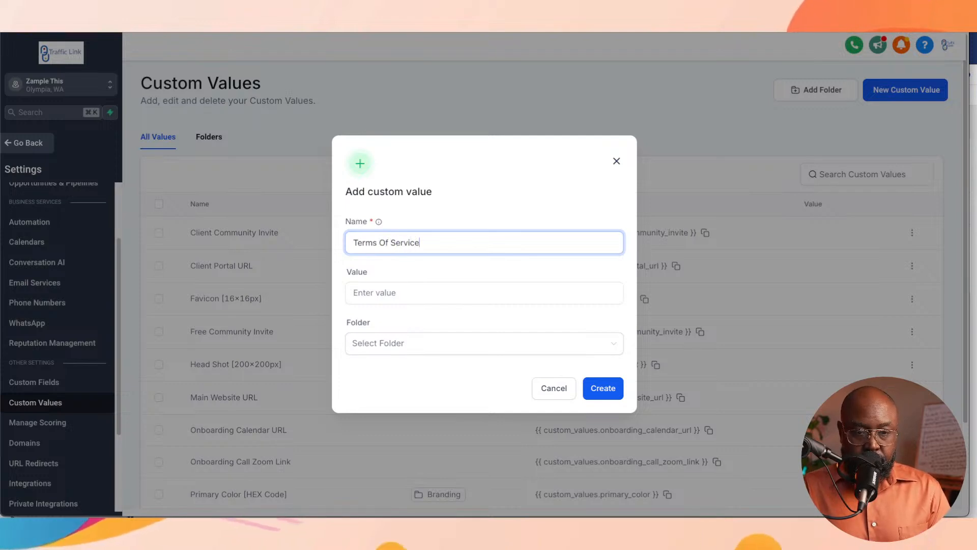
click(484, 293)
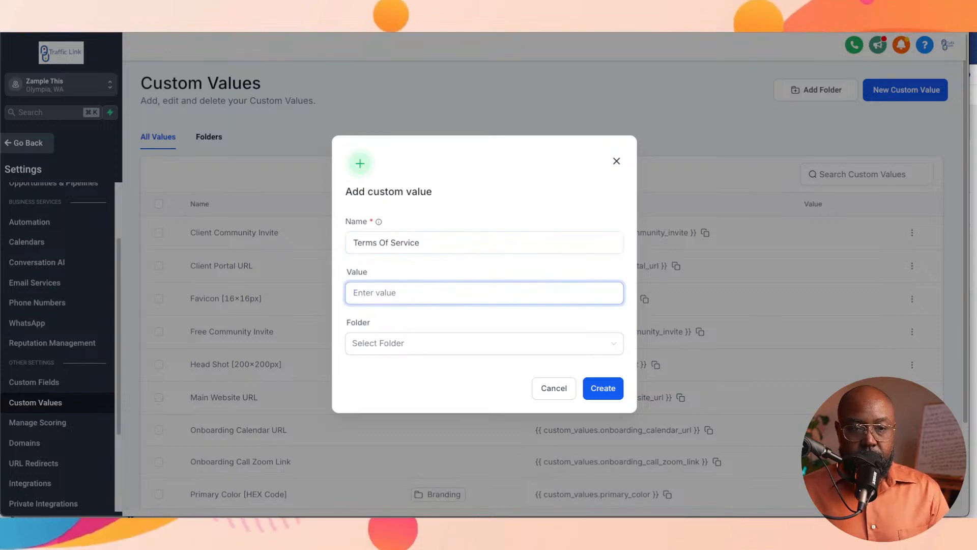
text(ht)
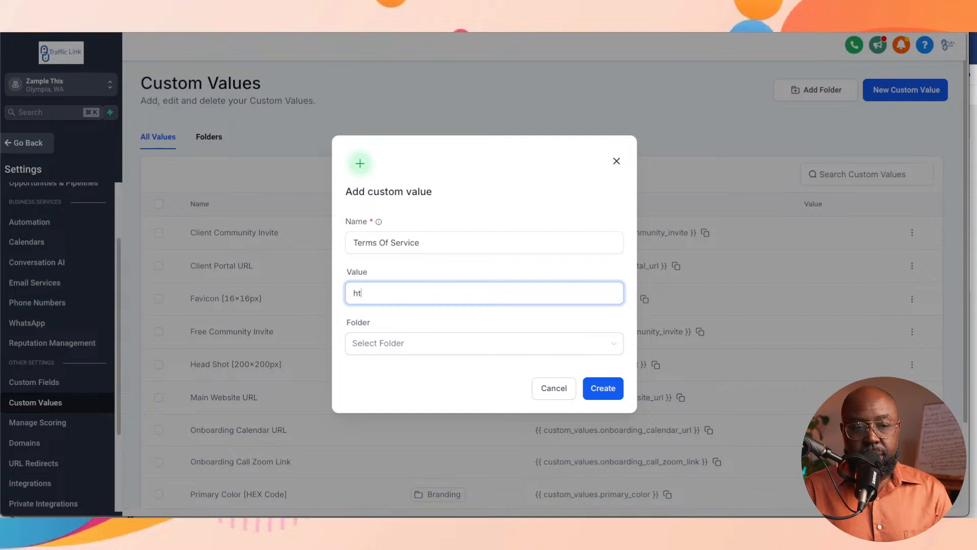
text(tp)
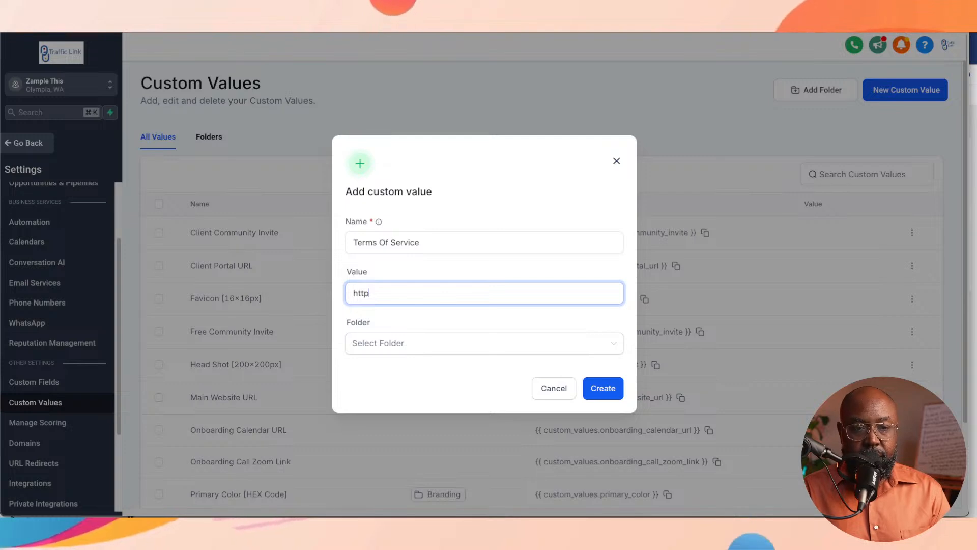
key(BackSpace)
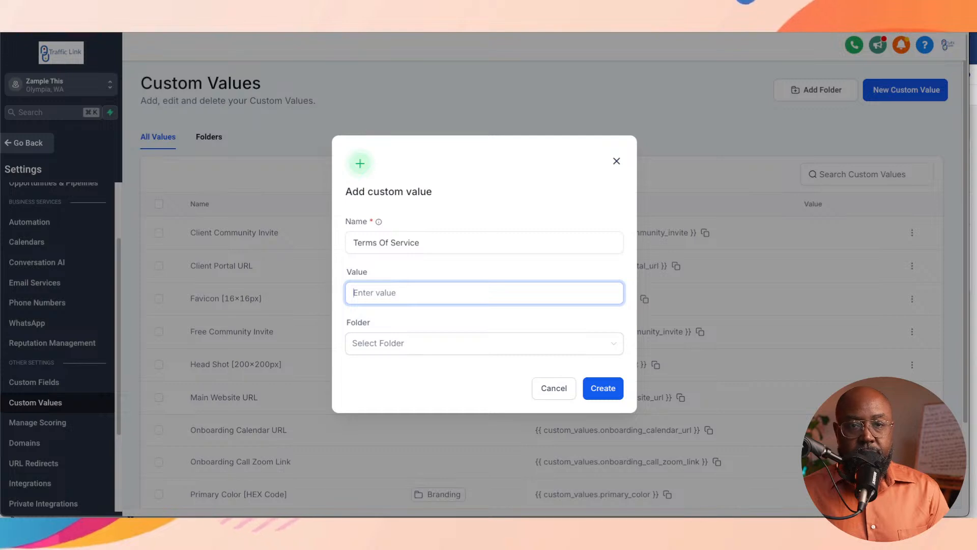
- Open ChatGPT in a new browser page
key(super+n)
text(gr)
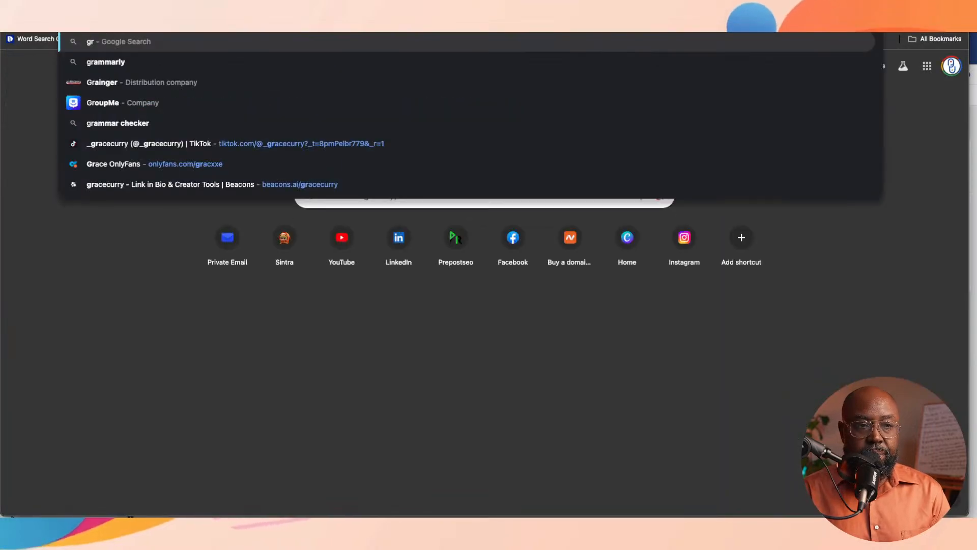
key(Escape)
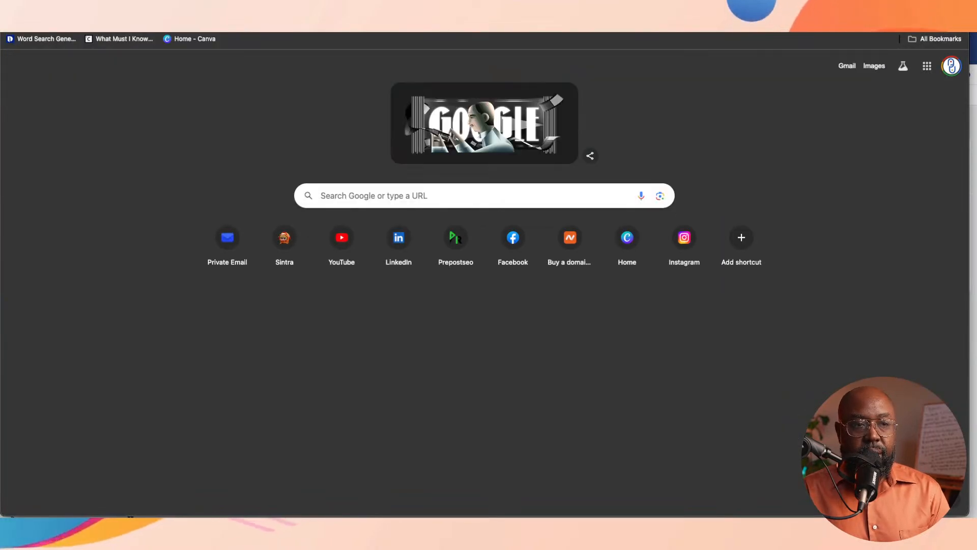
text(chat)
key(Return)
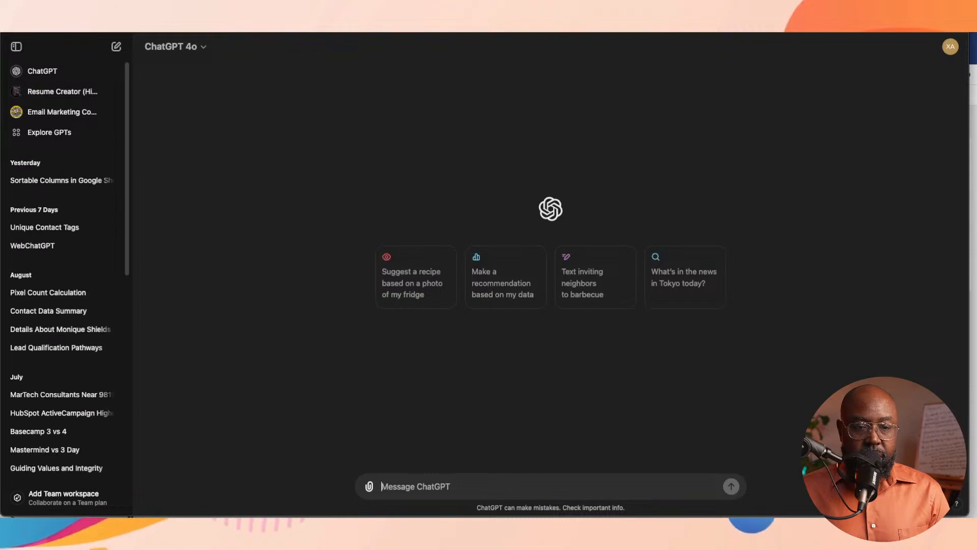
- Write a ChatGPT prompt beginning "I need standard terms of service for my cons"
text(I need standa)
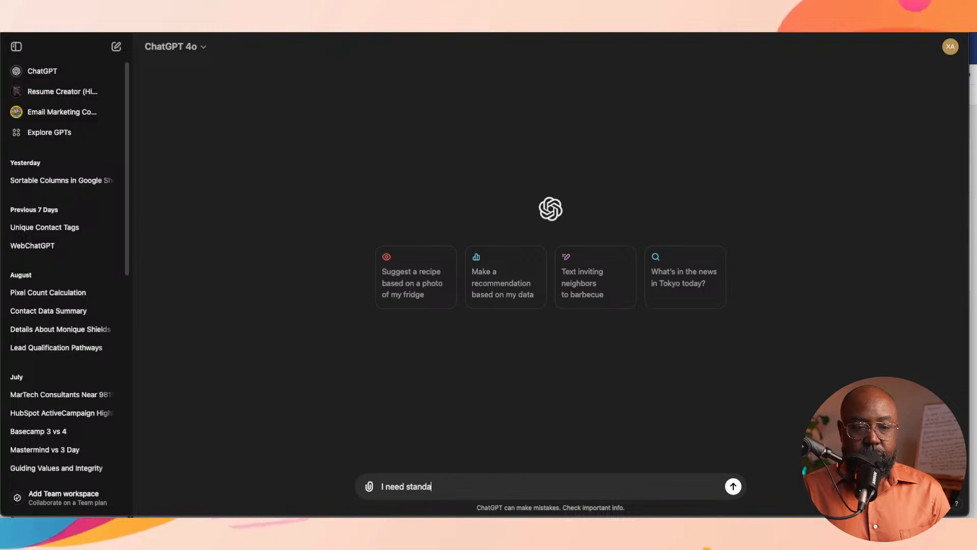
key(BackSpace)
key(BackSpace)
text(d terms of servic)
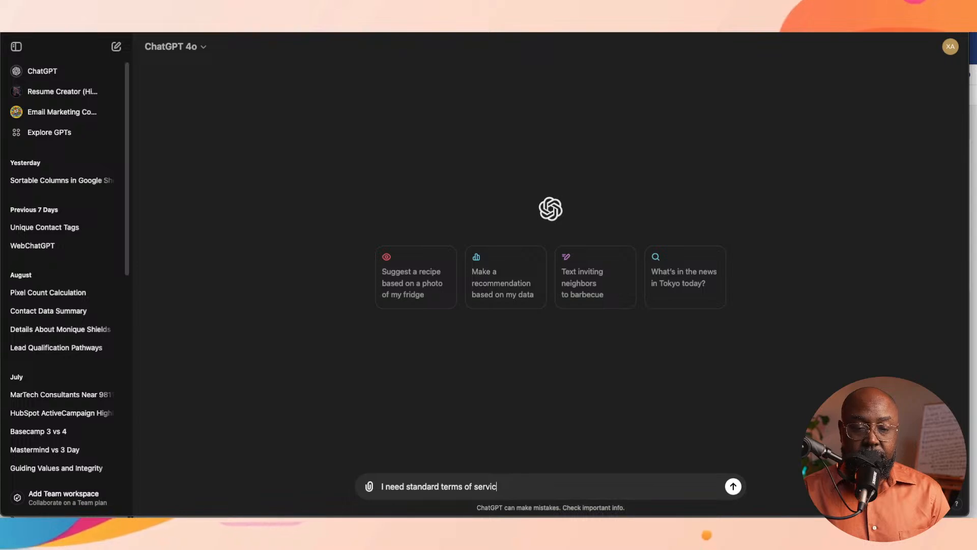
text(or my ser)
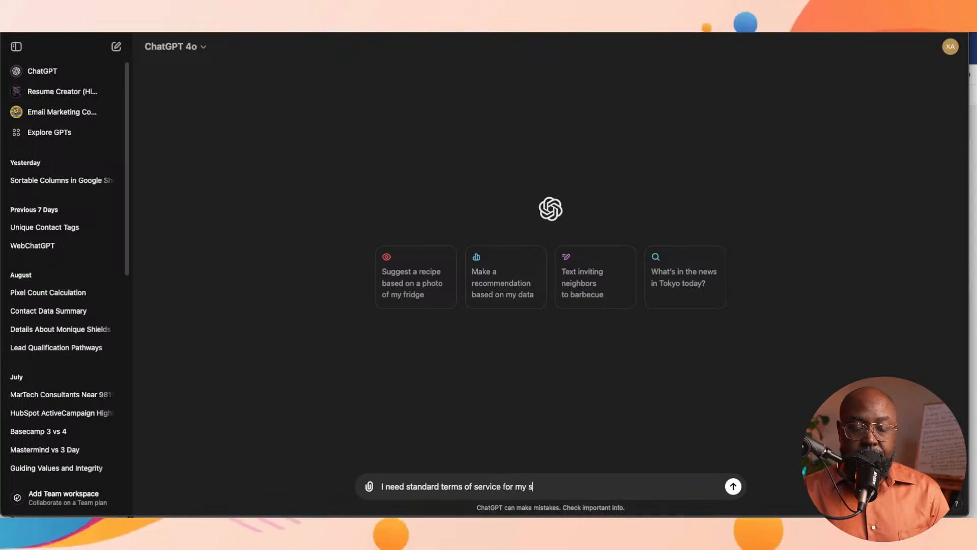
key(BackSpace)
key(BackSpace)
key(BackSpace)
text(conu)
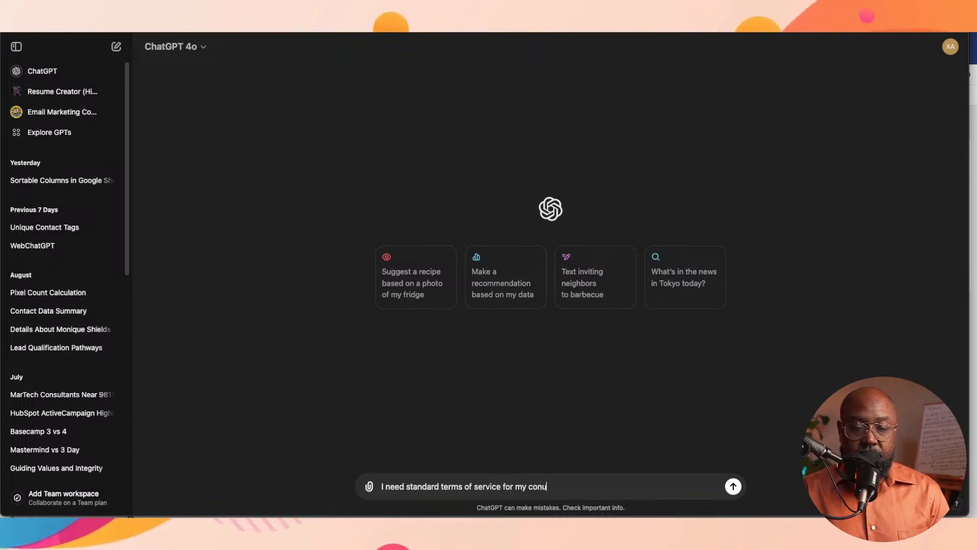
key(BackSpace)
text(s)
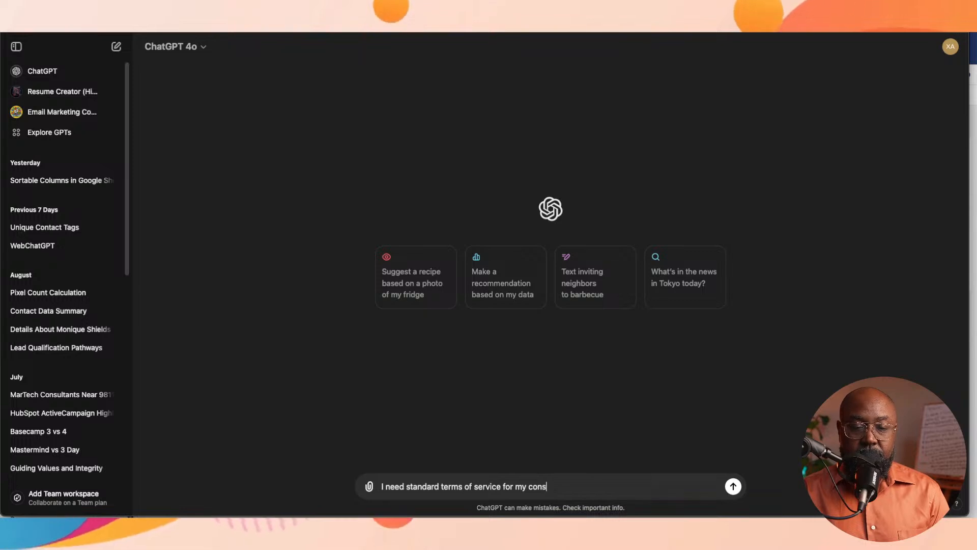
- Complete and send the prompt "I need standard terms of service for my consultancy business. Can you generate that for me"
text(ultancy )
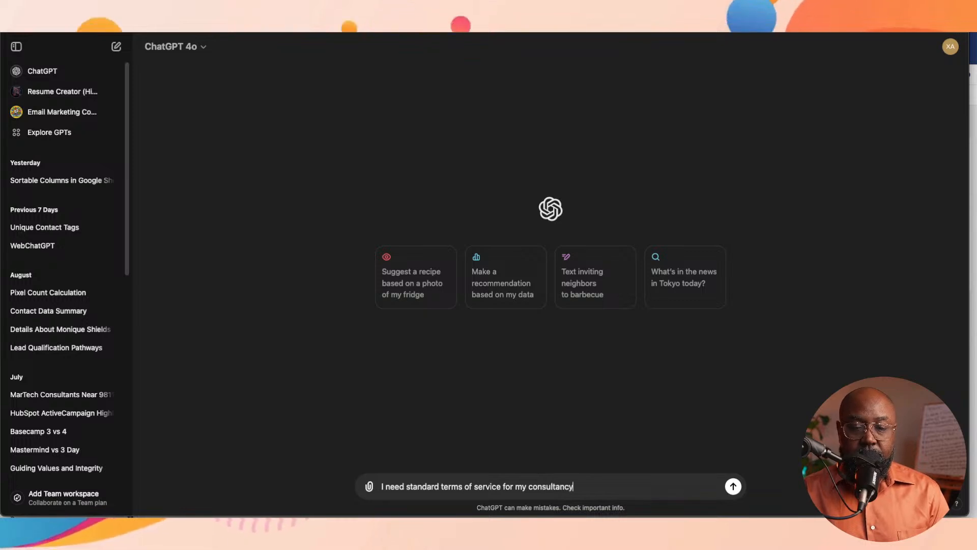
text(bus)
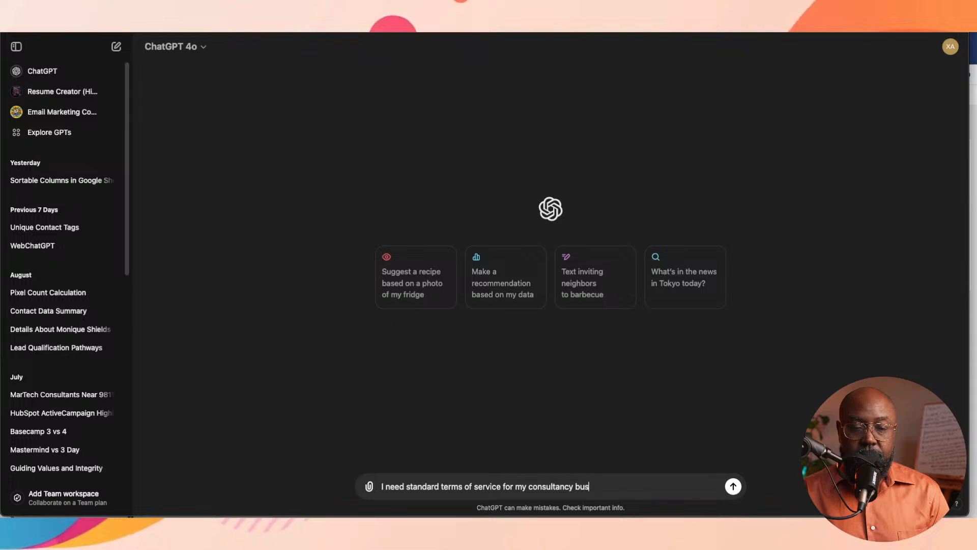
text(iness. Can ou)
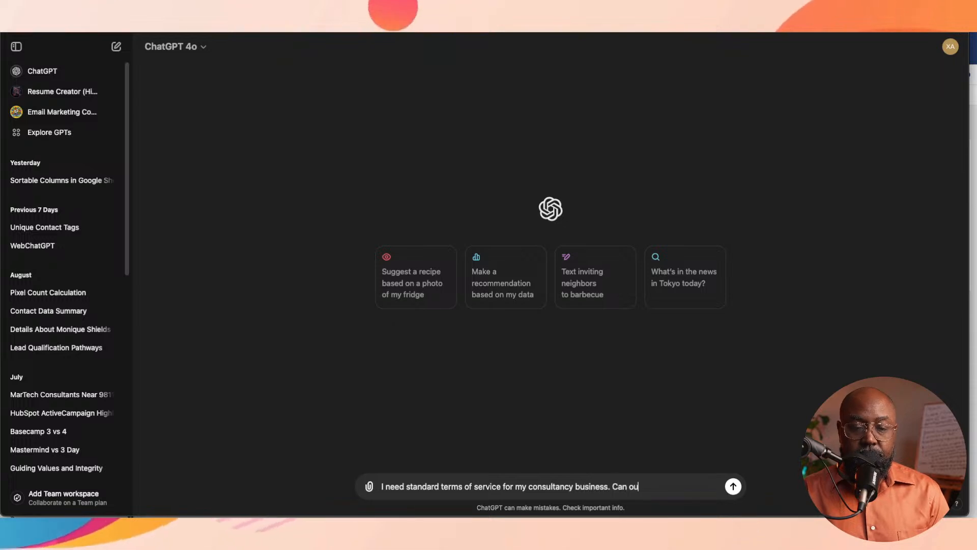
key(BackSpace)
key(BackSpace)
text(you g)
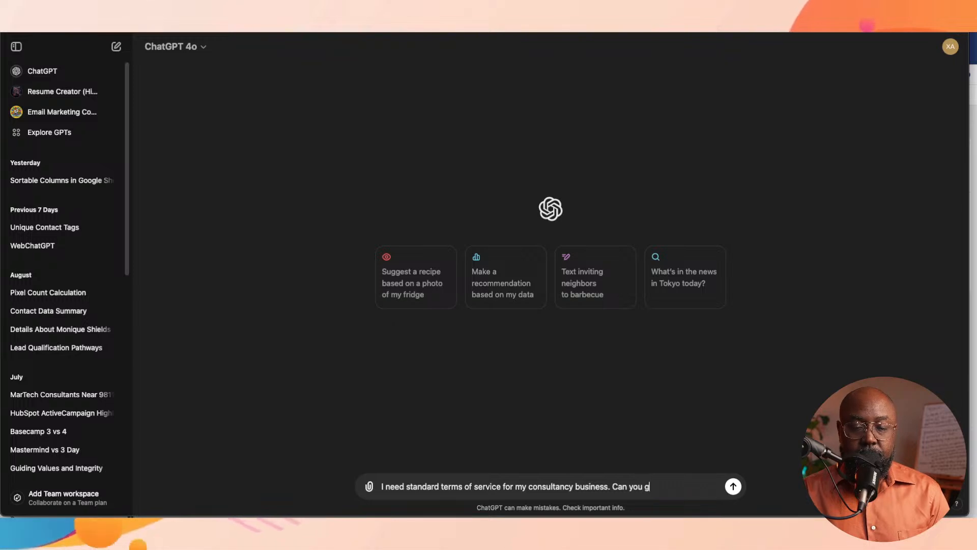
text(enerate that for me)
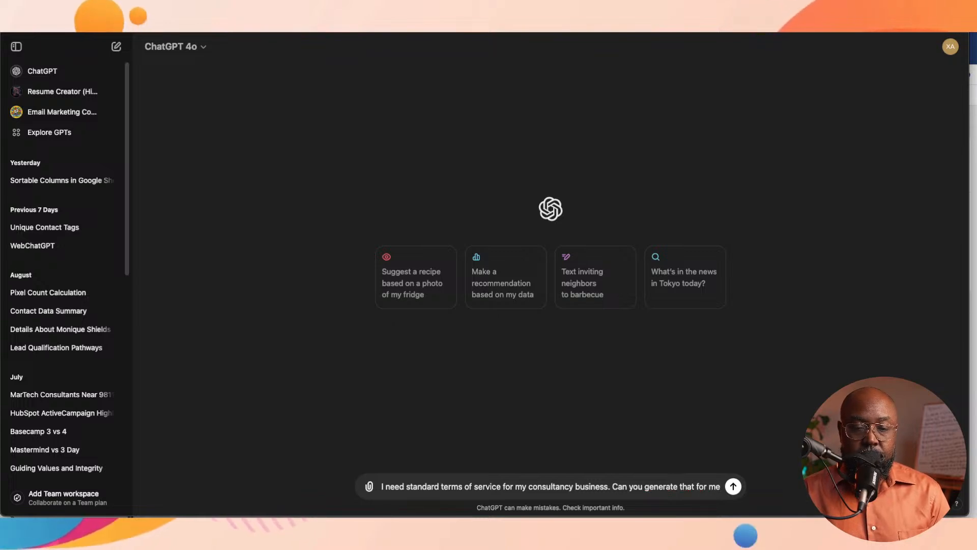
key(Return)
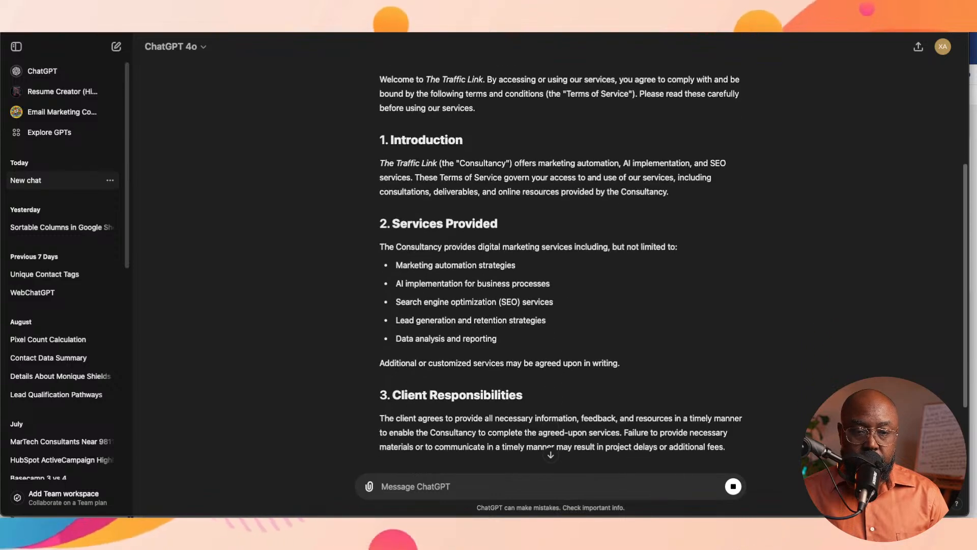
- Select the generated terms from section 1, Introduction, through the end of section 11, Entire Agreement
scroll(560, 265, up, 5)
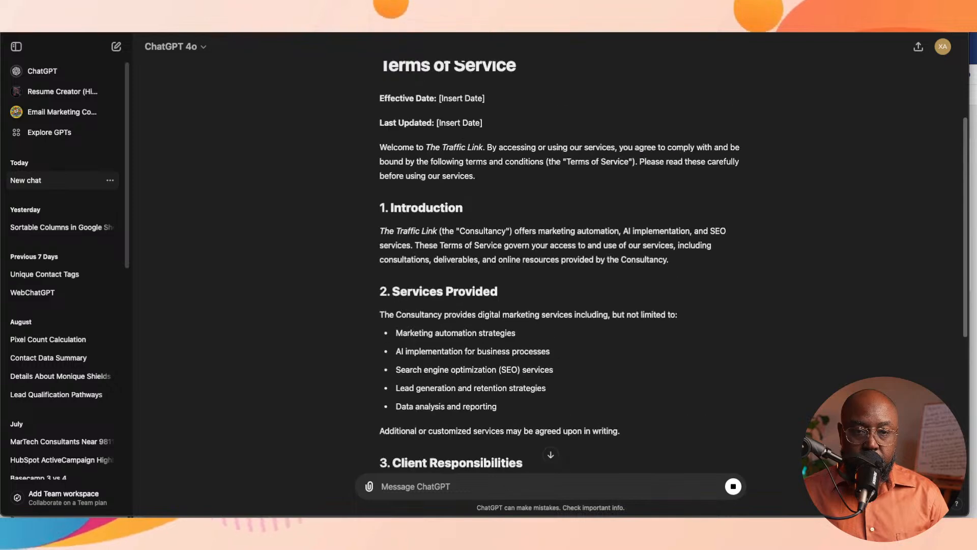
scroll(559, 264, up, 3)
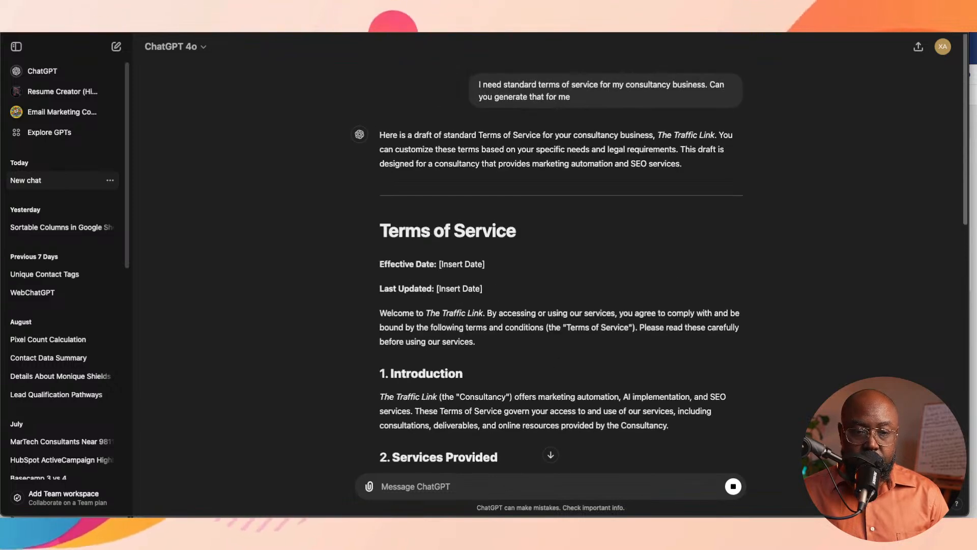
drag(380, 374, 439, 397)
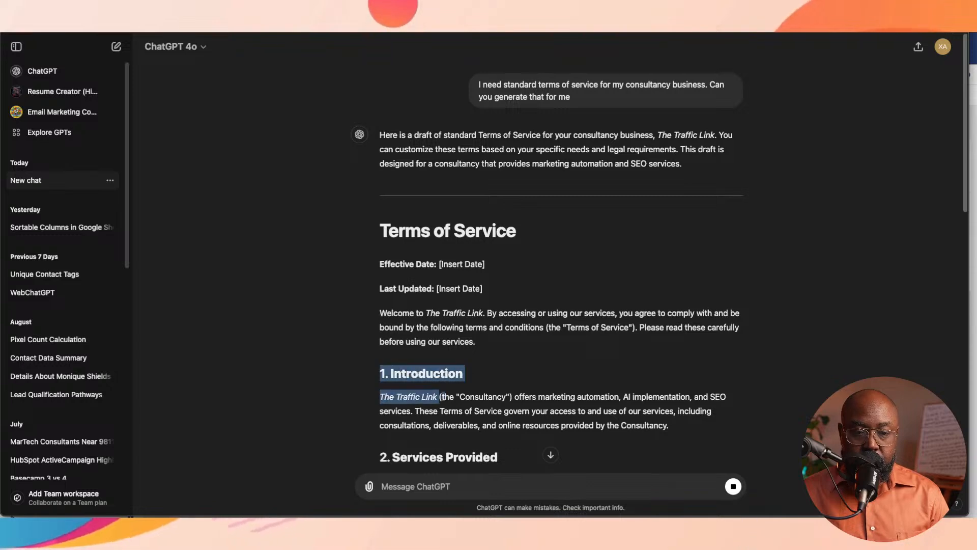
scroll(443, 397, down, 12)
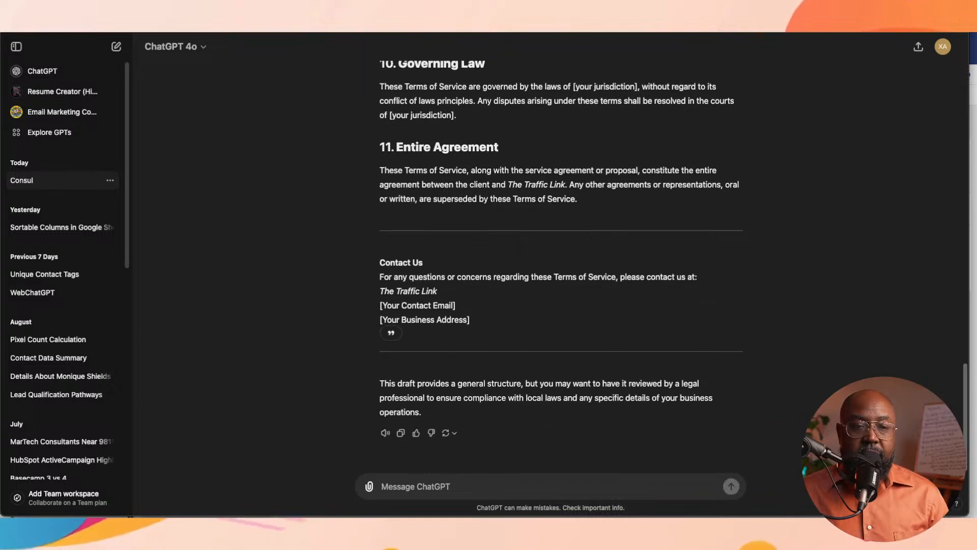
drag(578, 196, 380, 61)
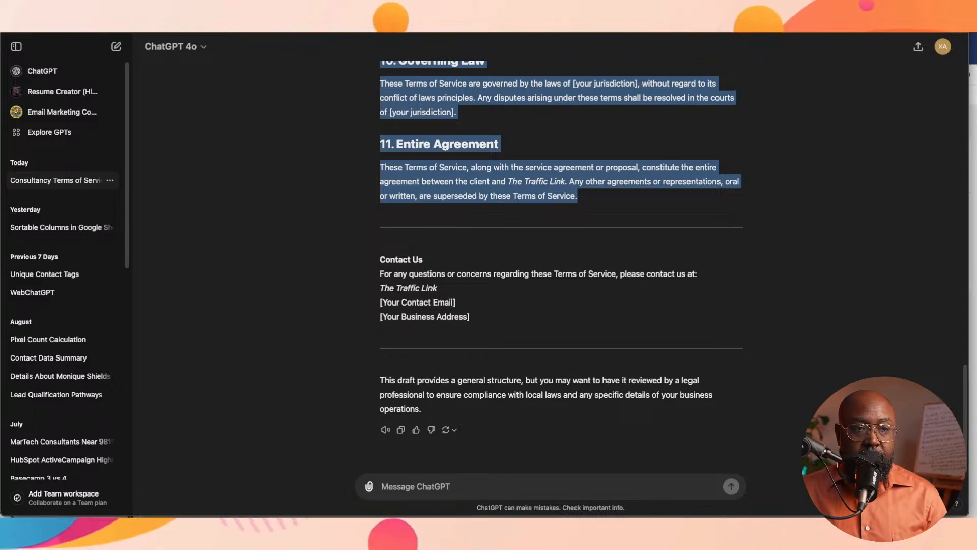
- Switch to the Custom Values page and create the Terms Of Service custom value with the copied terms as its value
key(ctrl+Tab)
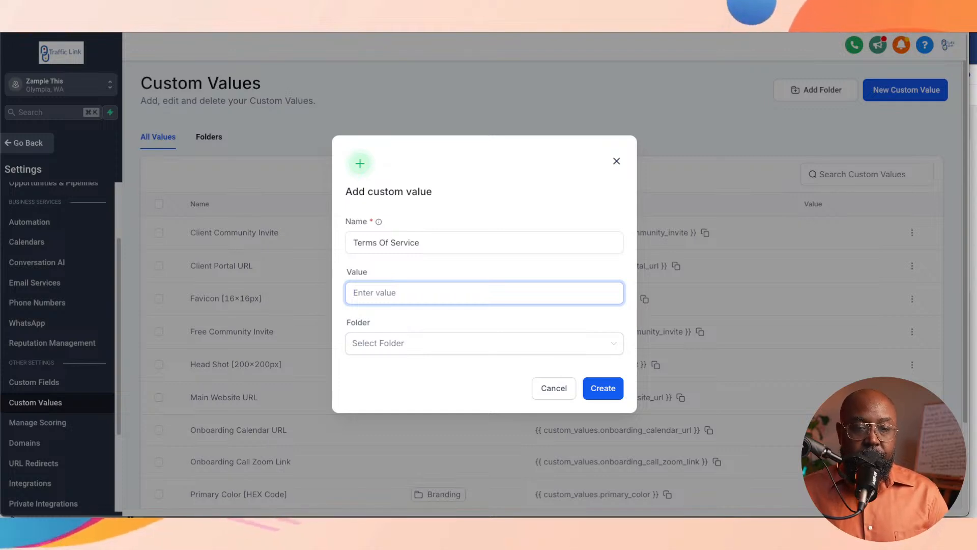
key(super+v)
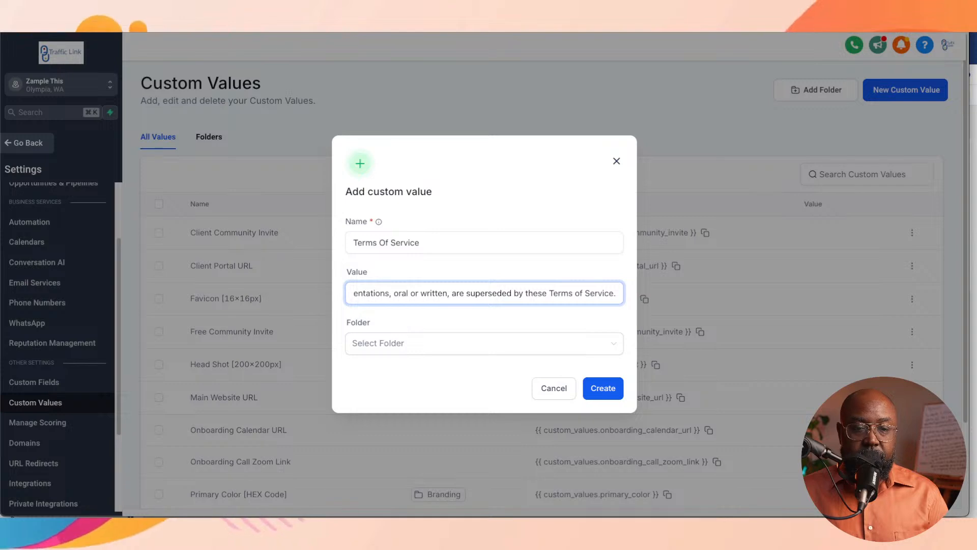
click(603, 389)
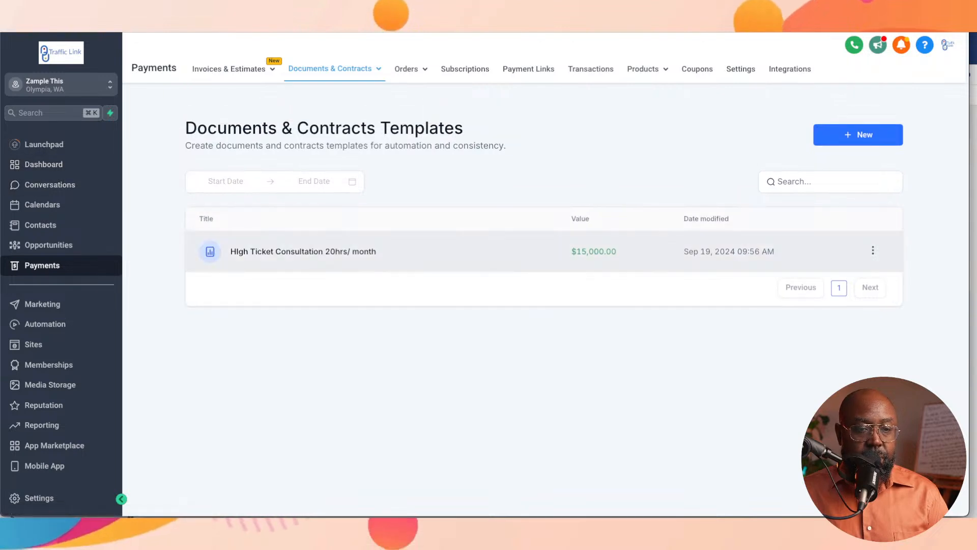
- Open the "HIgh Ticket Consultation 20hrs/ month" template and insert the Terms Of Service custom value below the Terms of Agreement heading
click(304, 251)
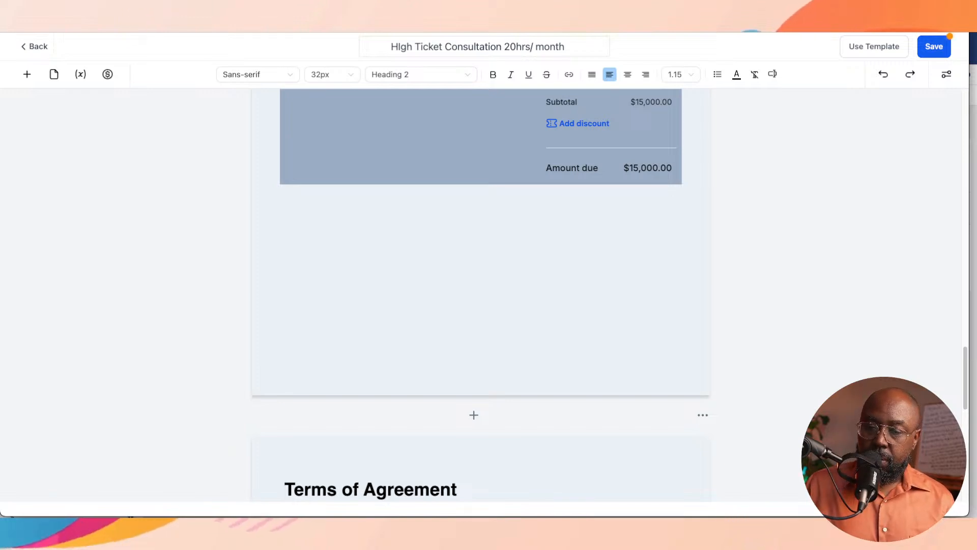
scroll(480, 229, down, 6)
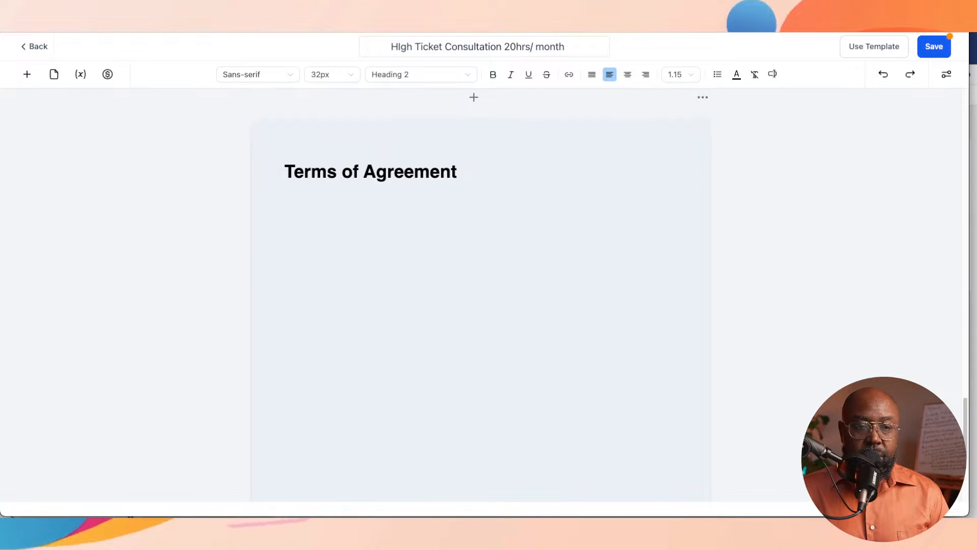
click(356, 208)
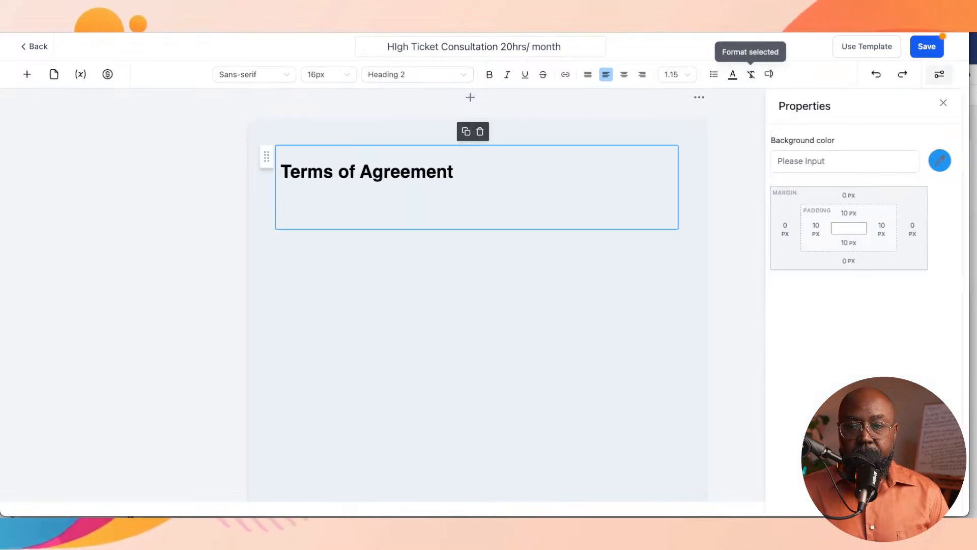
click(769, 74)
click(738, 214)
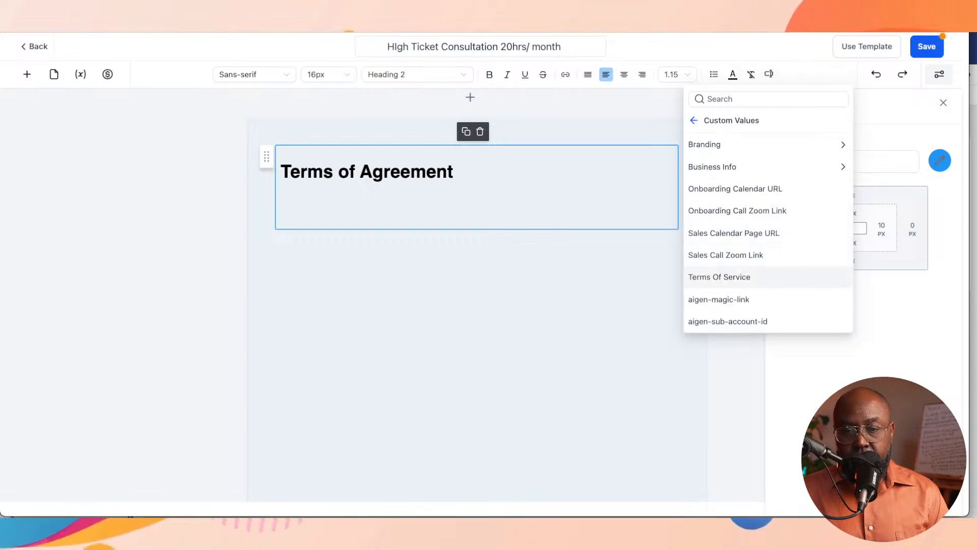
click(719, 276)
- Change the text style of the Terms of Agreement block from Heading 2 to Paragraph
scroll(477, 296, up, 15)
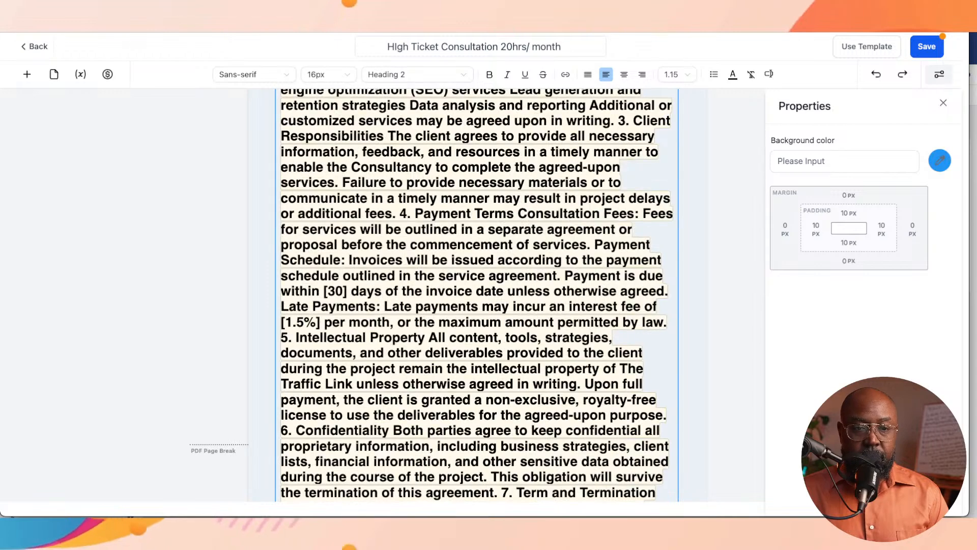
scroll(477, 331, down, 3)
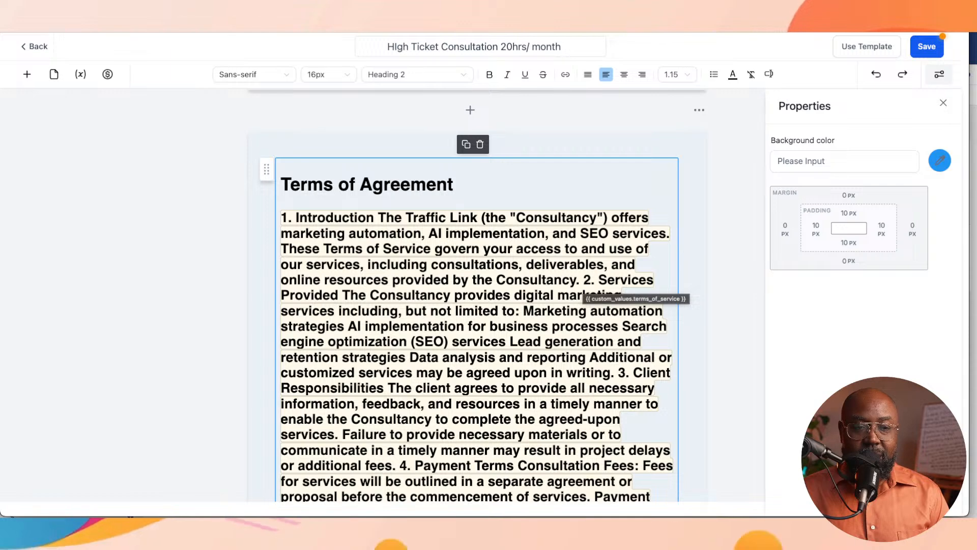
click(417, 75)
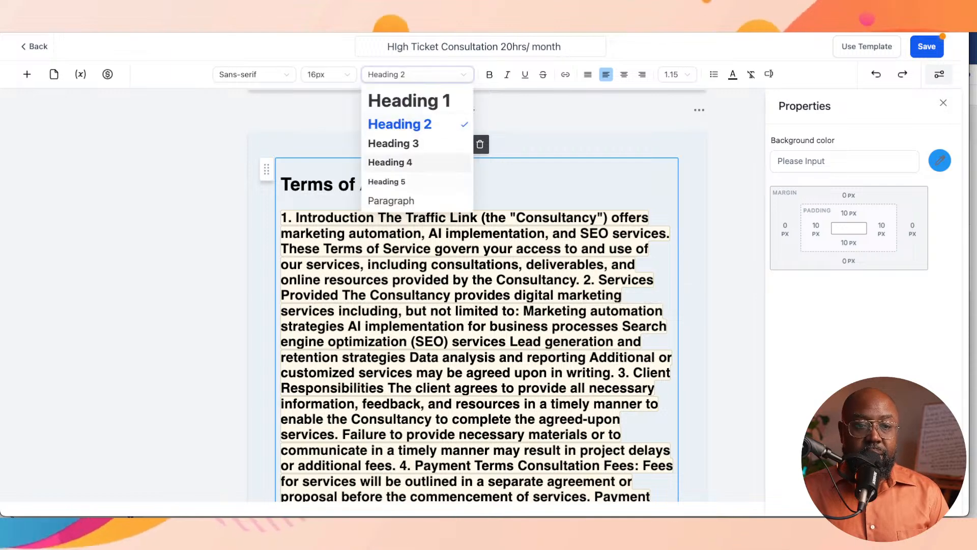
click(391, 201)
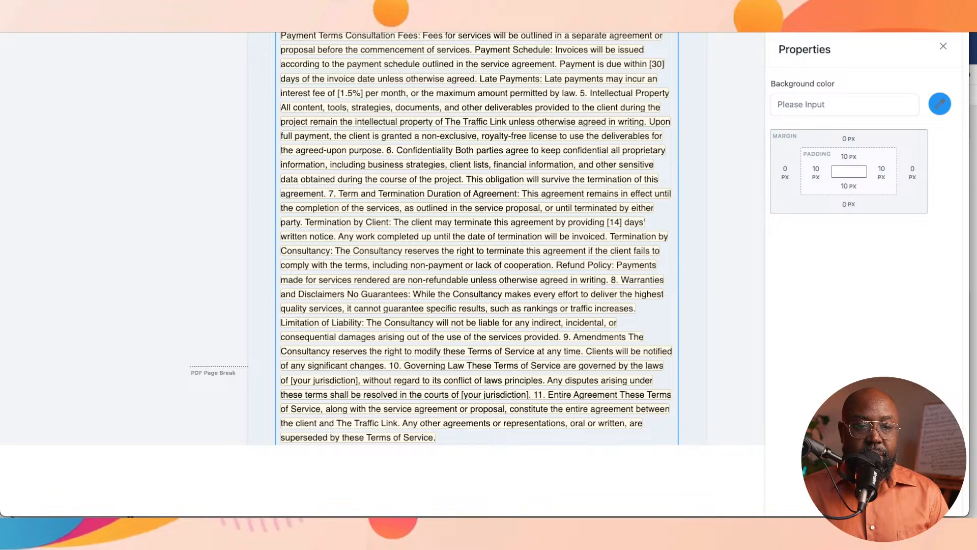
- Check the reformatted text and heading of the Terms of Agreement block
scroll(468, 305, up, 5)
scroll(477, 290, up, 10)
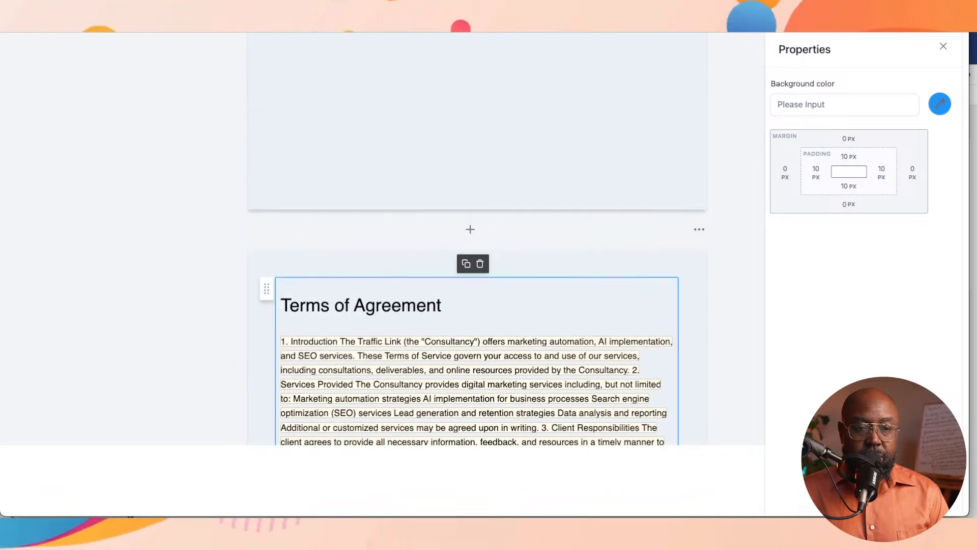
scroll(476, 290, down, 10)
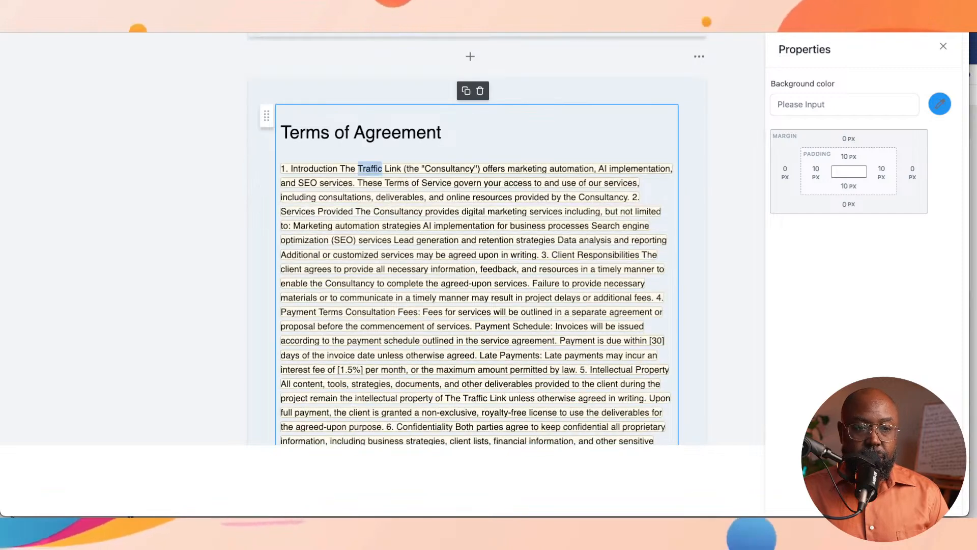
scroll(477, 239, up, 1)
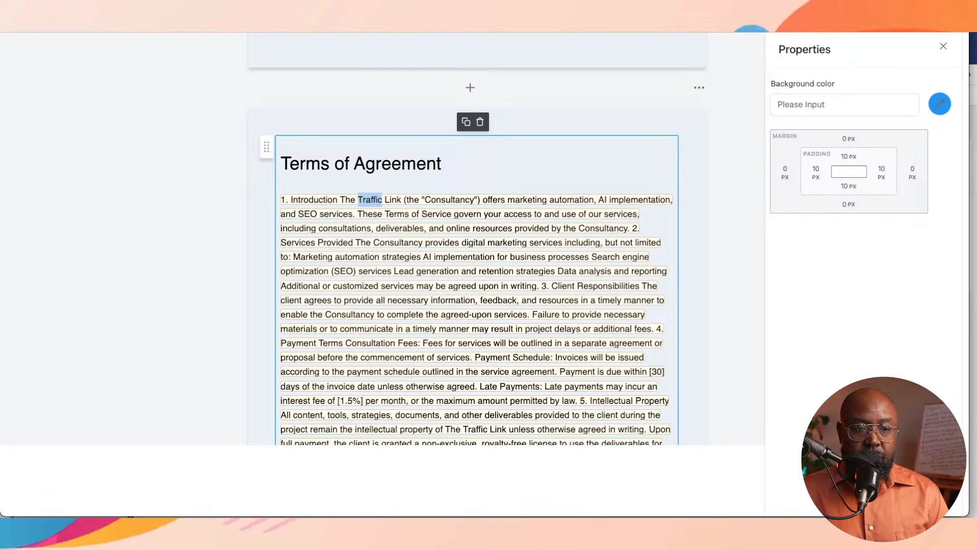
click(370, 200)
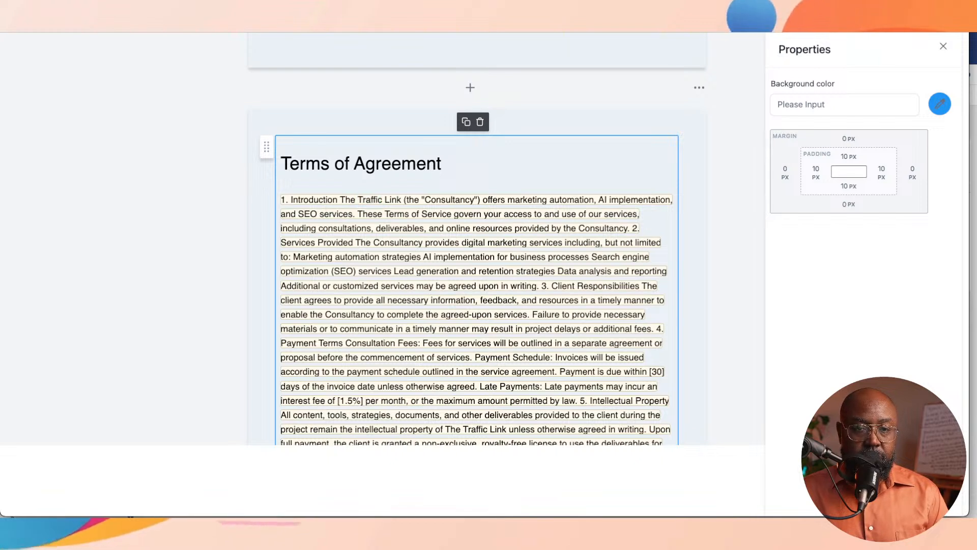
scroll(476, 285, up, 3)
scroll(476, 285, down, 3)
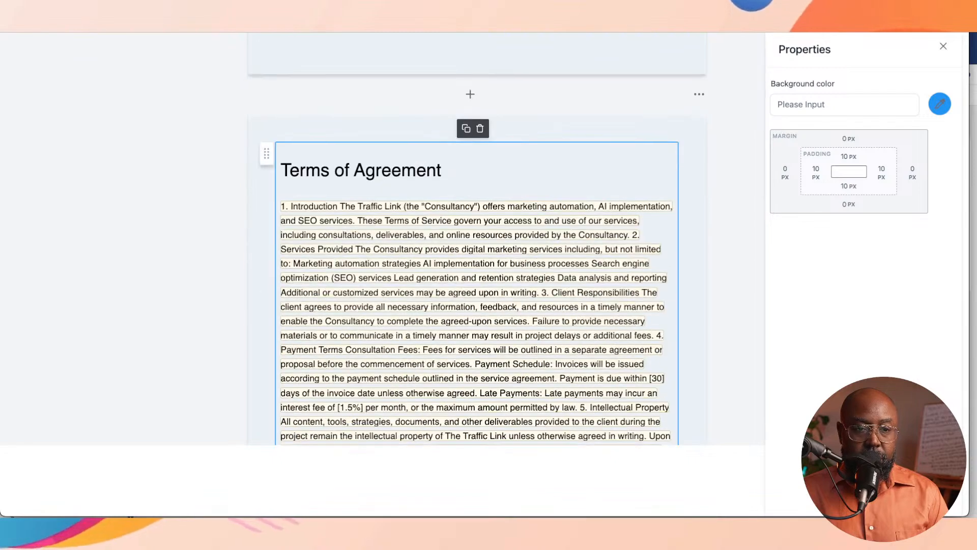
- Undo the Paragraph style on the Terms of Agreement block and restore it
key(super+z)
scroll(477, 285, up, 10)
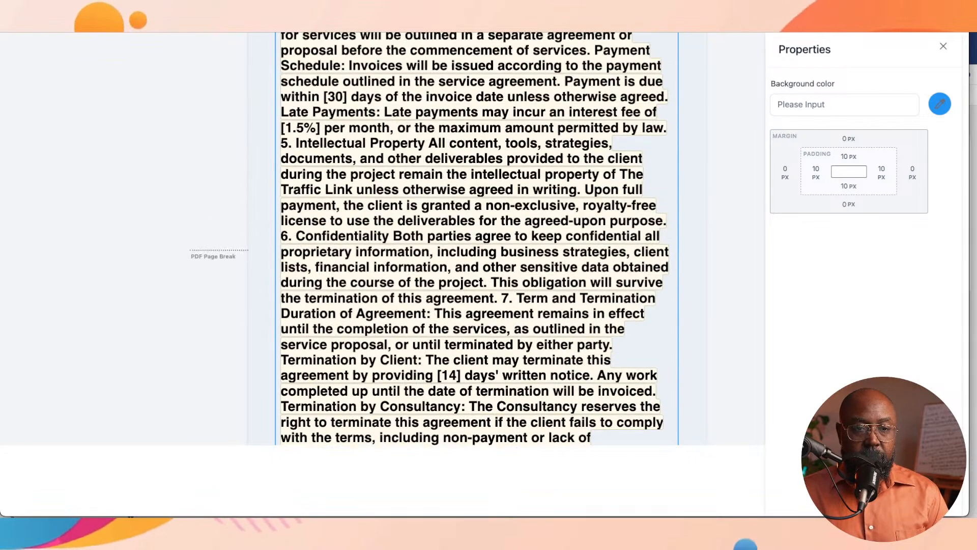
scroll(476, 285, up, 6)
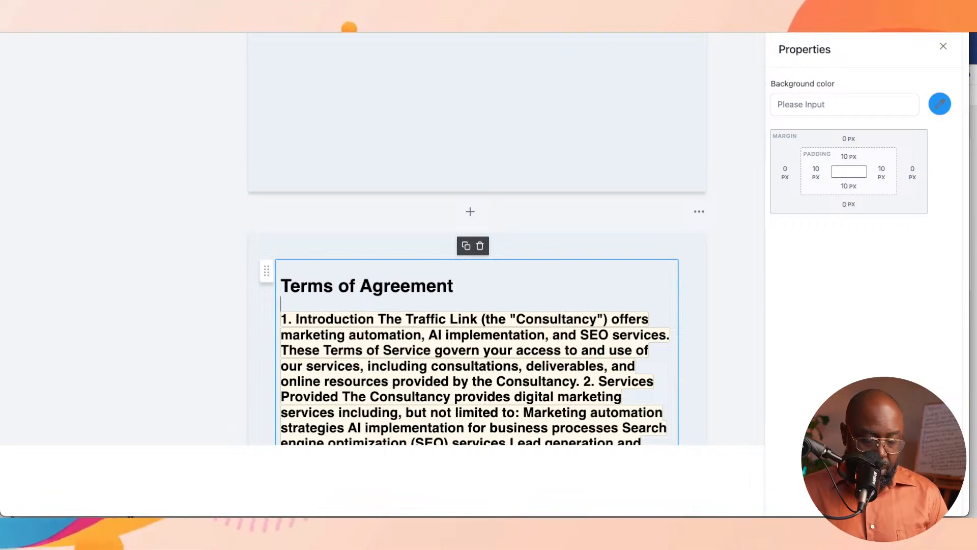
key(super+z)
scroll(476, 240, up, 6)
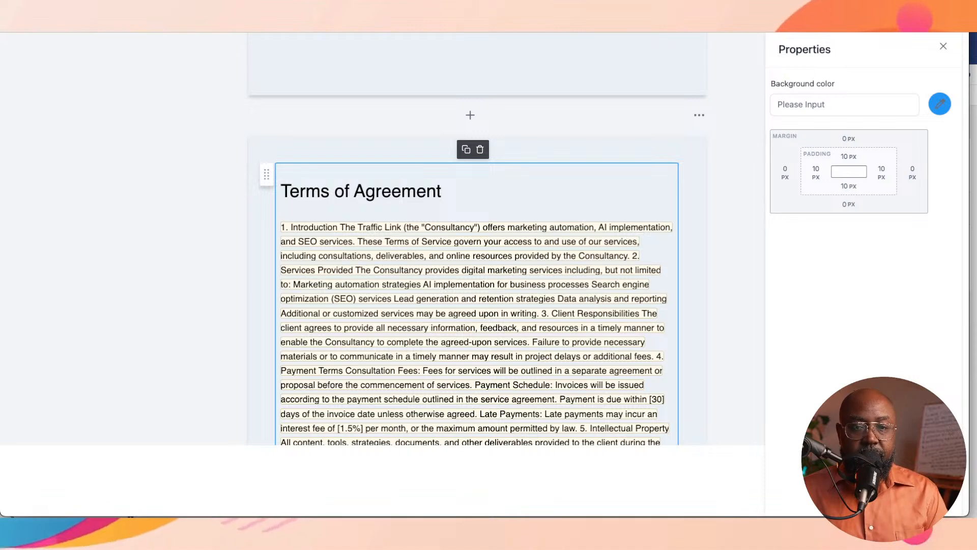
- Review the inserted terms of service from the Terms of Agreement heading to the end of the page
scroll(476, 239, up, 6)
scroll(477, 240, down, 4)
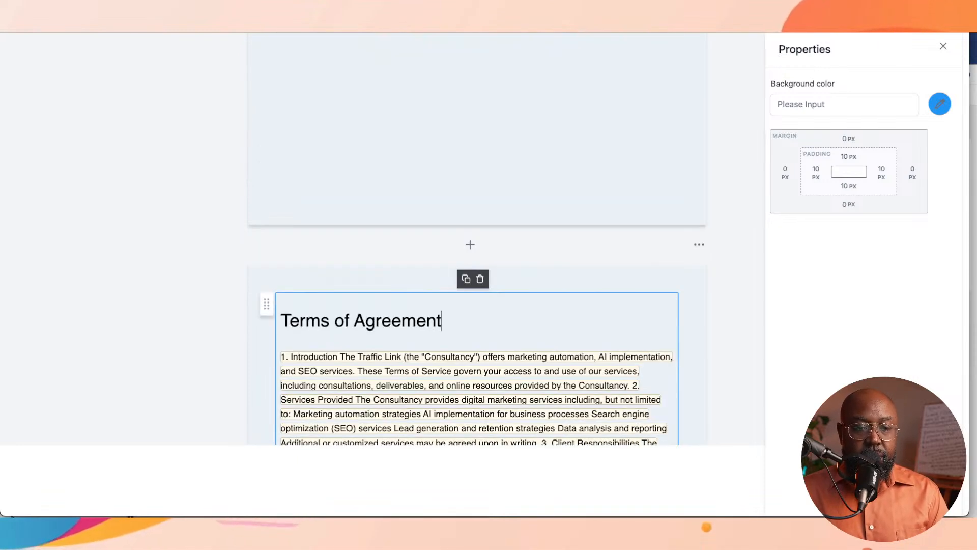
scroll(476, 240, down, 2)
scroll(476, 239, down, 4)
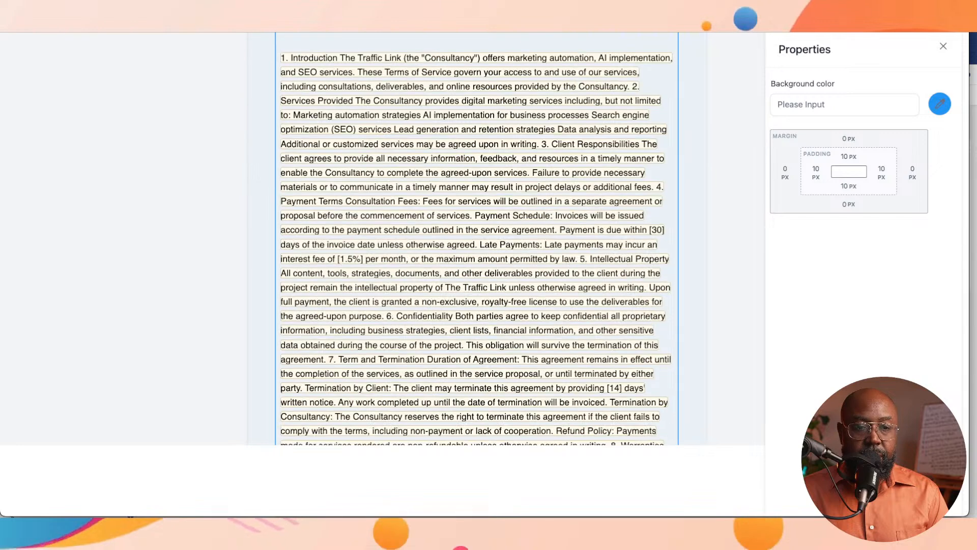
scroll(477, 239, up, 3)
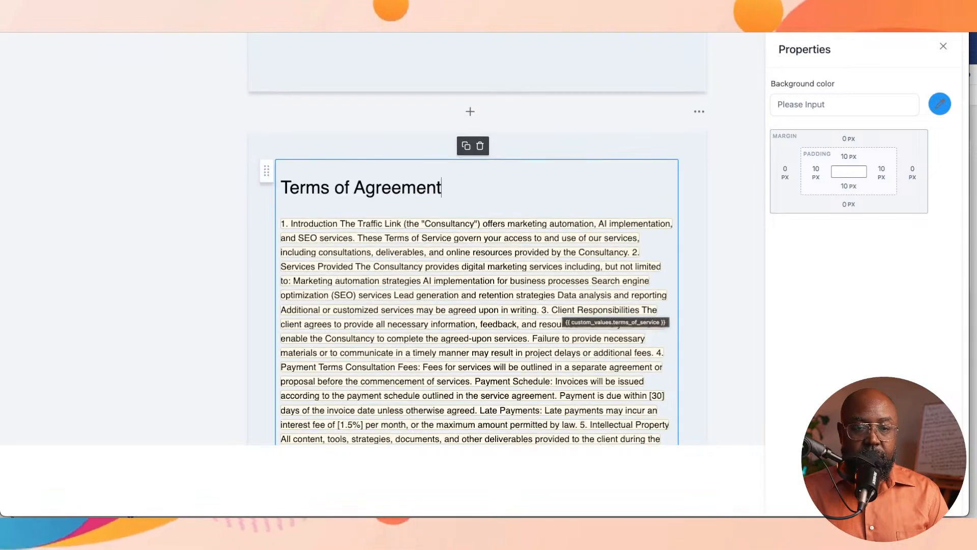
scroll(476, 239, down, 9)
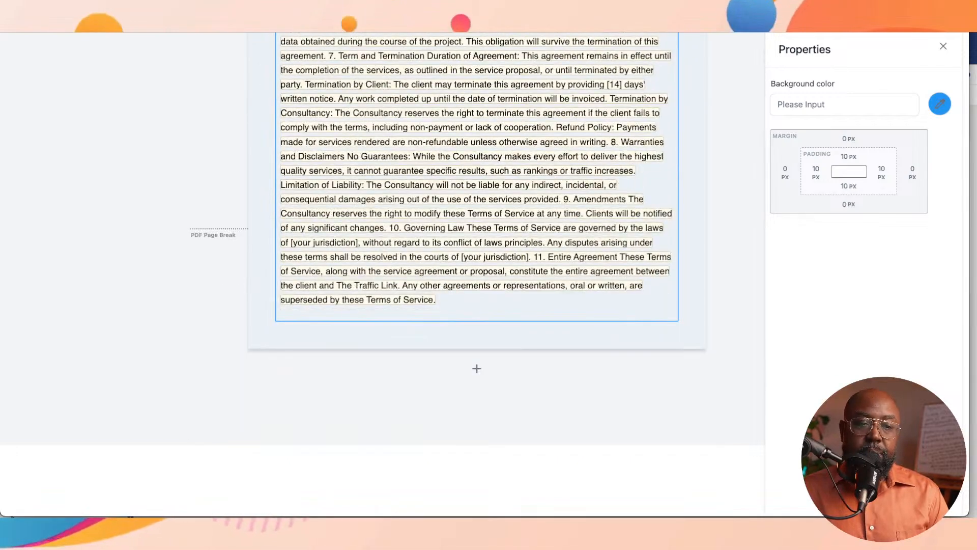
scroll(476, 239, up, 10)
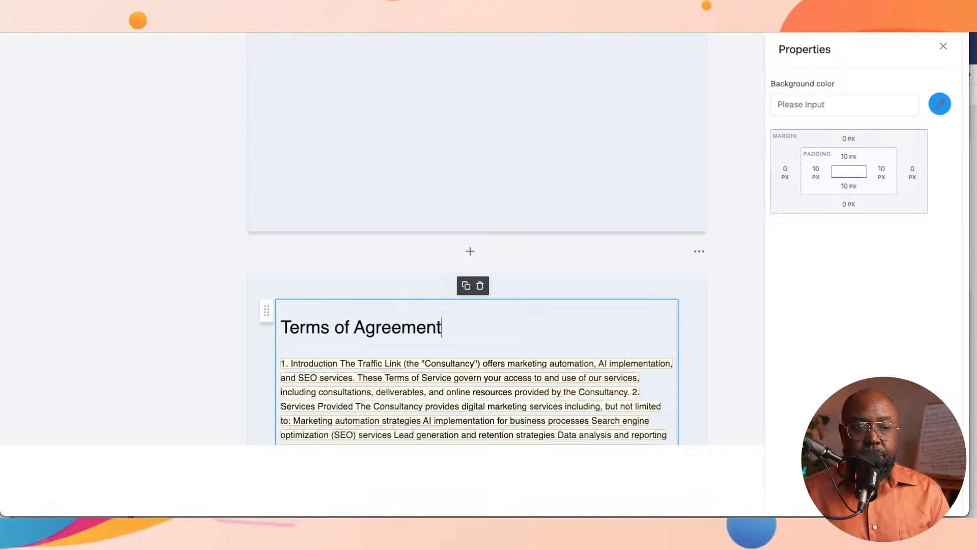
- Add a new line below the Terms of Agreement heading reading "to view terms of service please visit:"
key(Return)
key(Return)
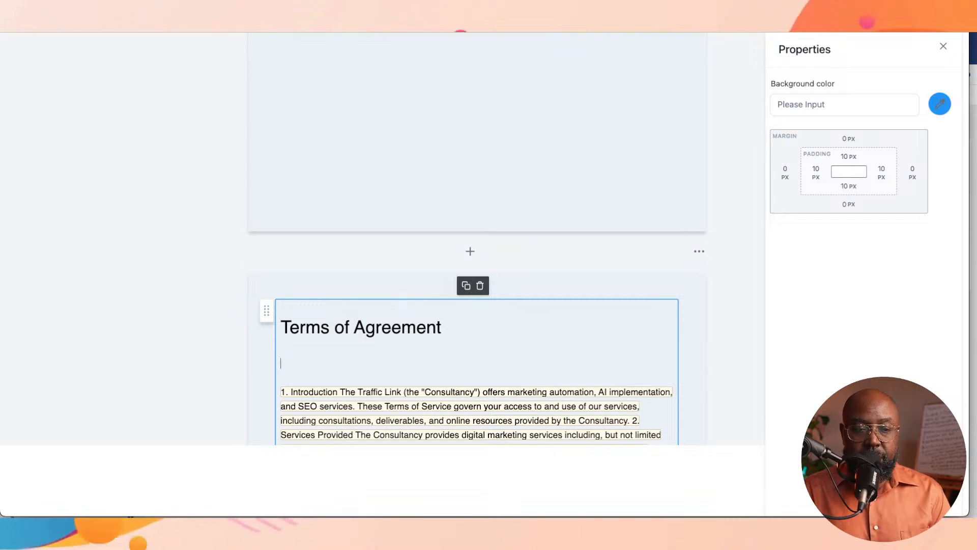
text(t)
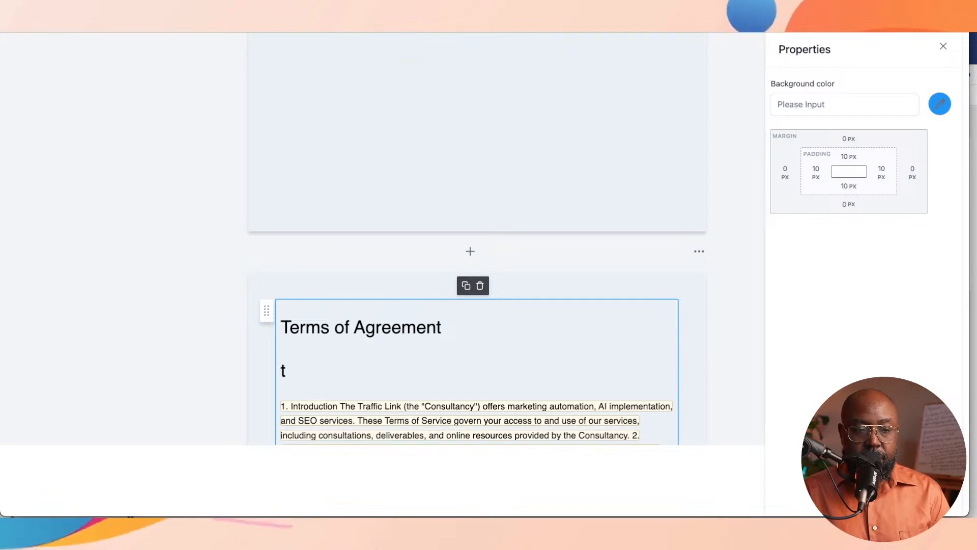
text(o vvie)
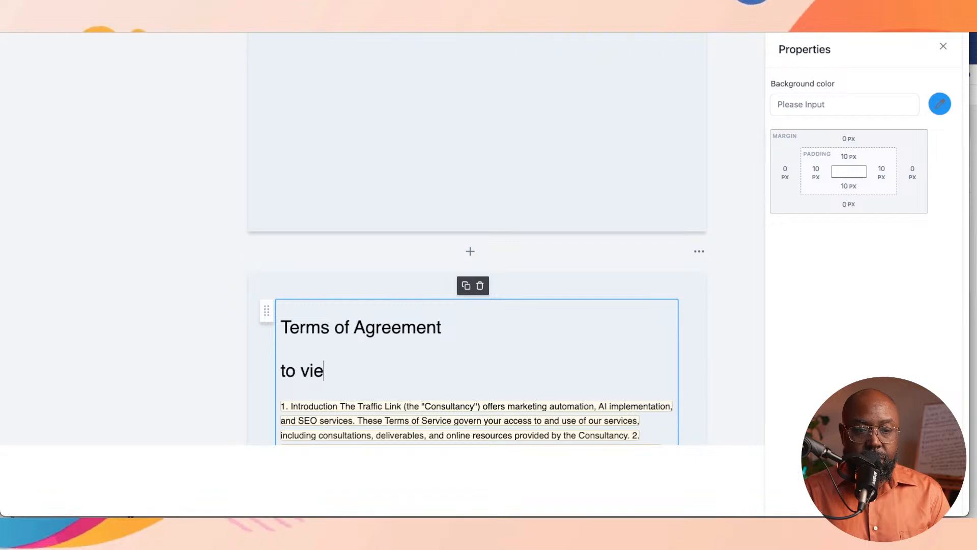
text(w term)
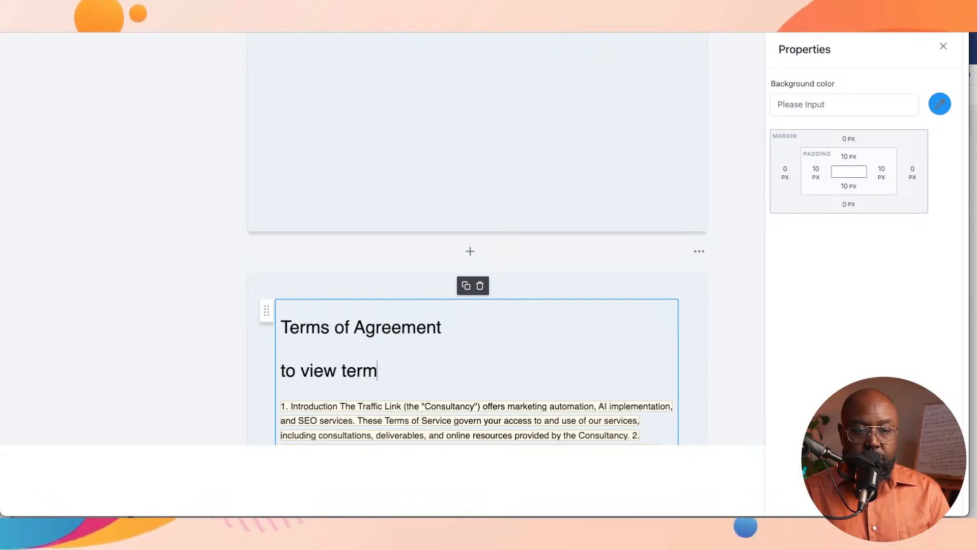
text( os)
key(BackSpace)
key(BackSpace)
text(pf)
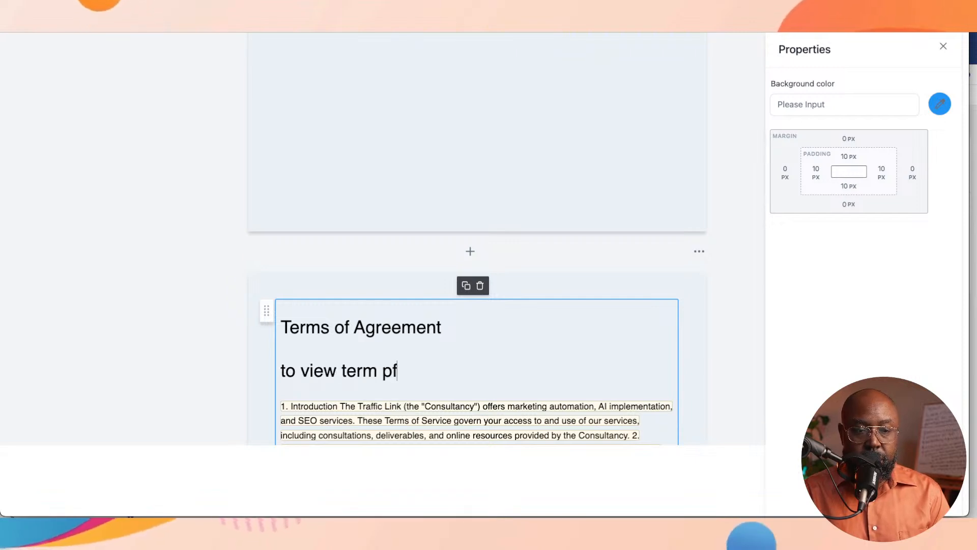
key(BackSpace)
key(BackSpace)
text(of serv)
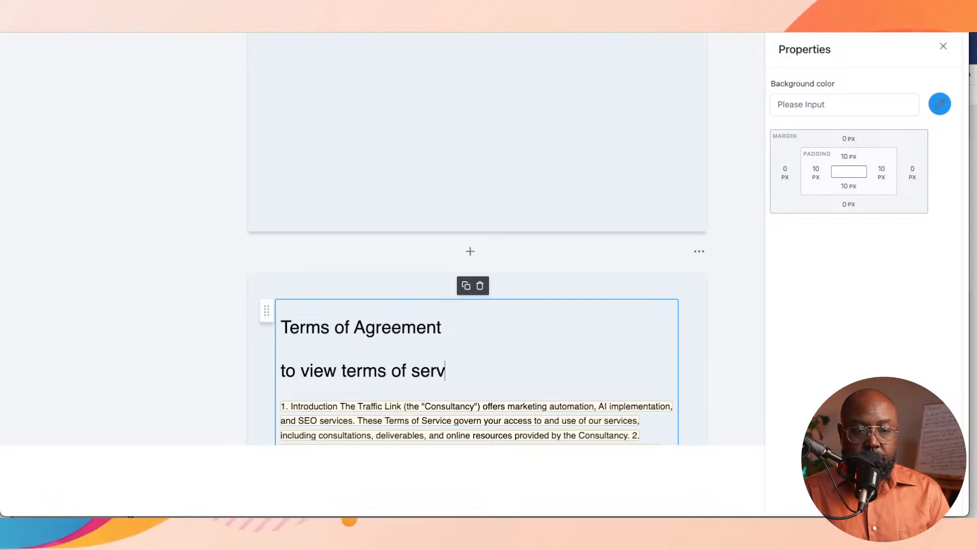
text(ice ple)
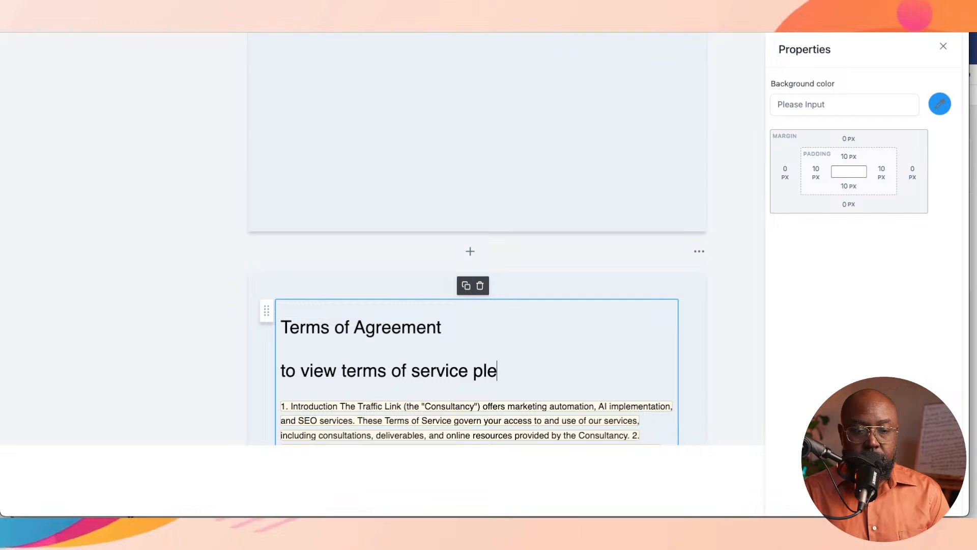
text(ase visit)
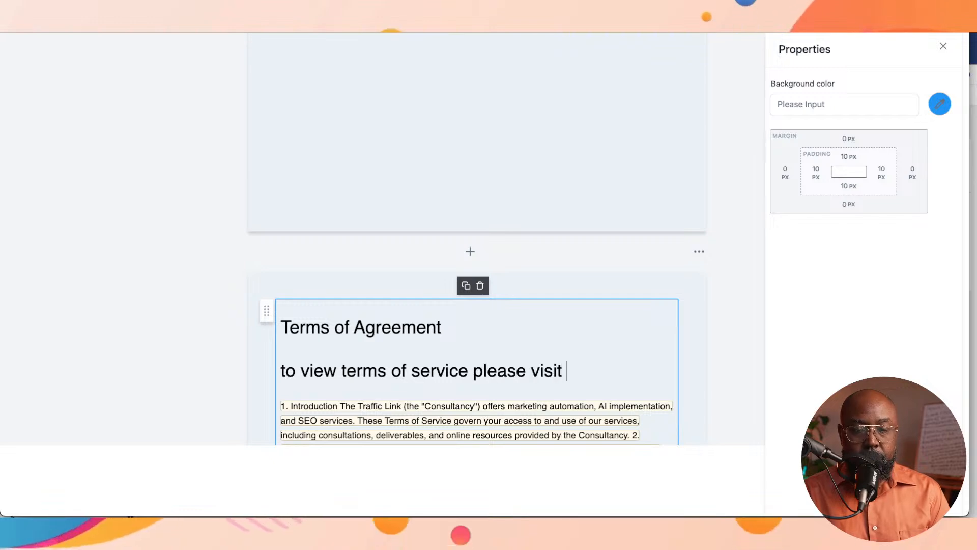
text(:)
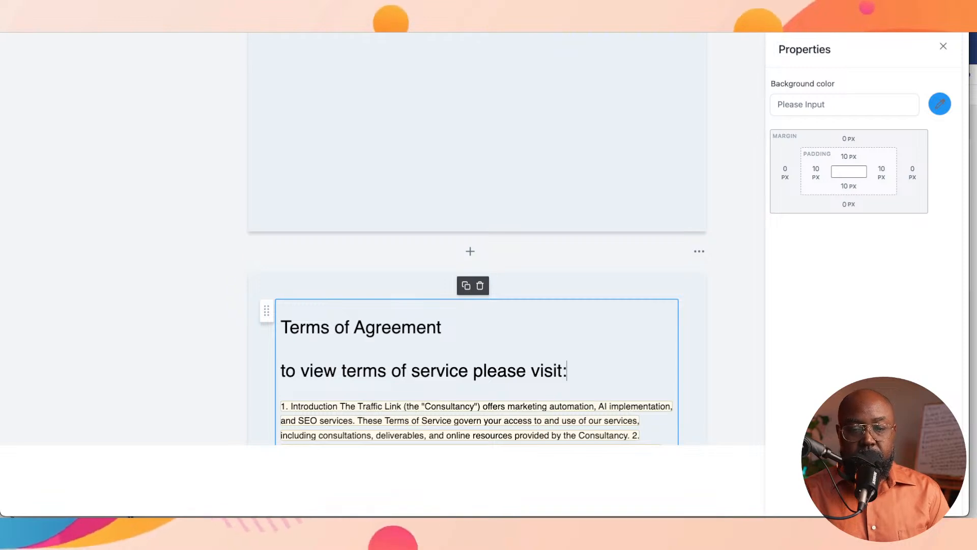
text( https:/)
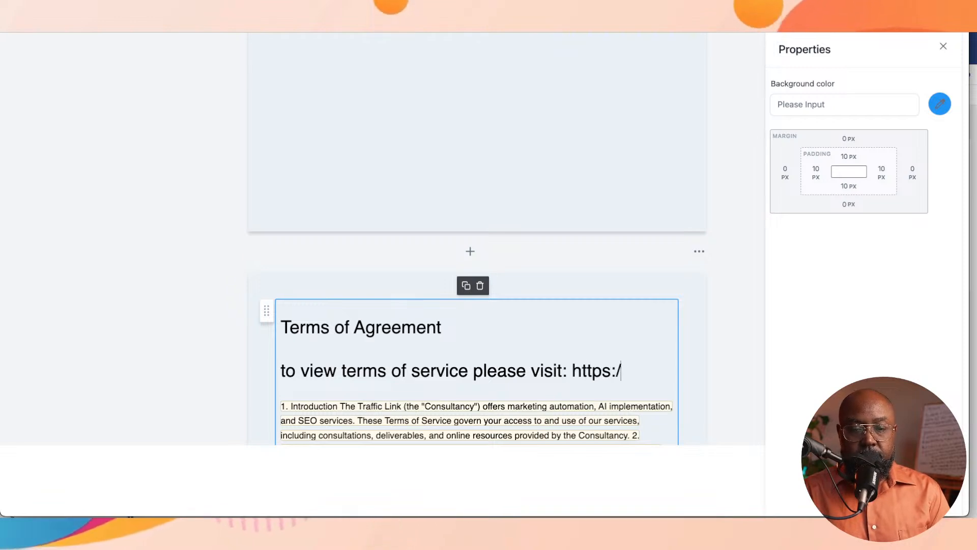
text(/myterms)
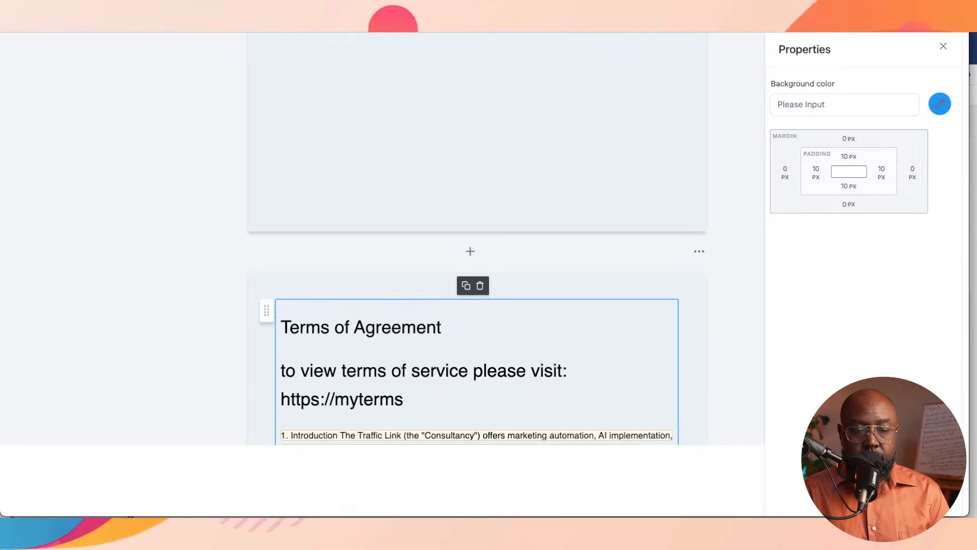
text(.com/)
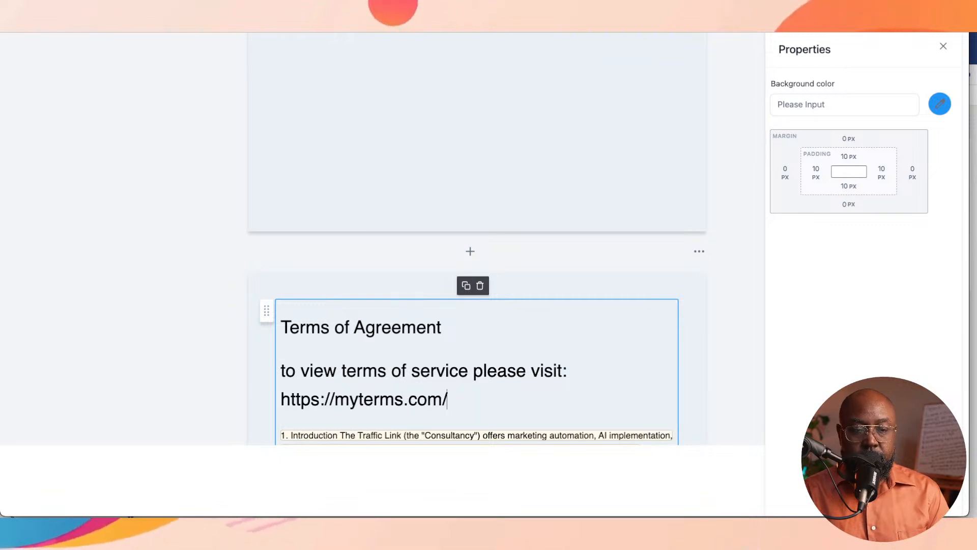
text(theraff)
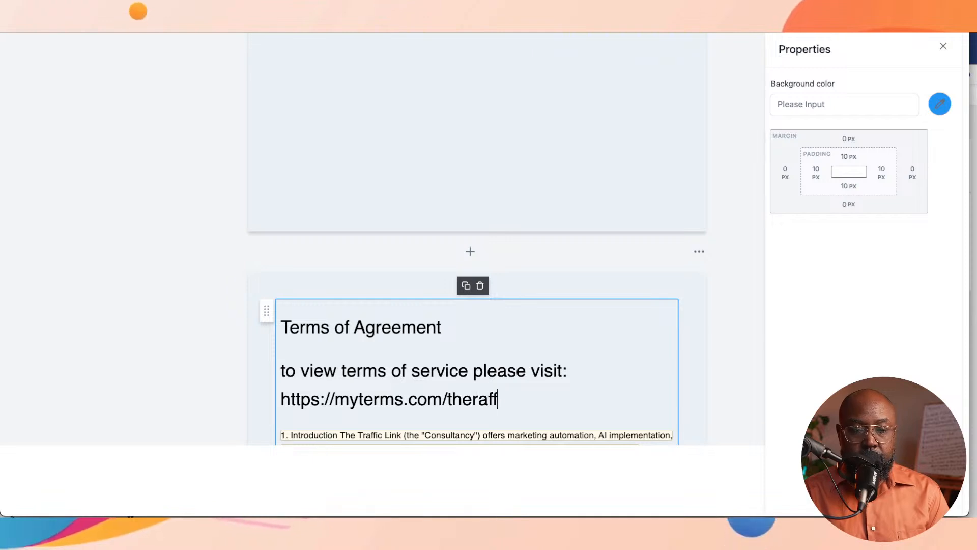
key(BackSpace)
key(BackSpace)
key(BackSpace)
key(BackSpace)
text(trafficlinik)
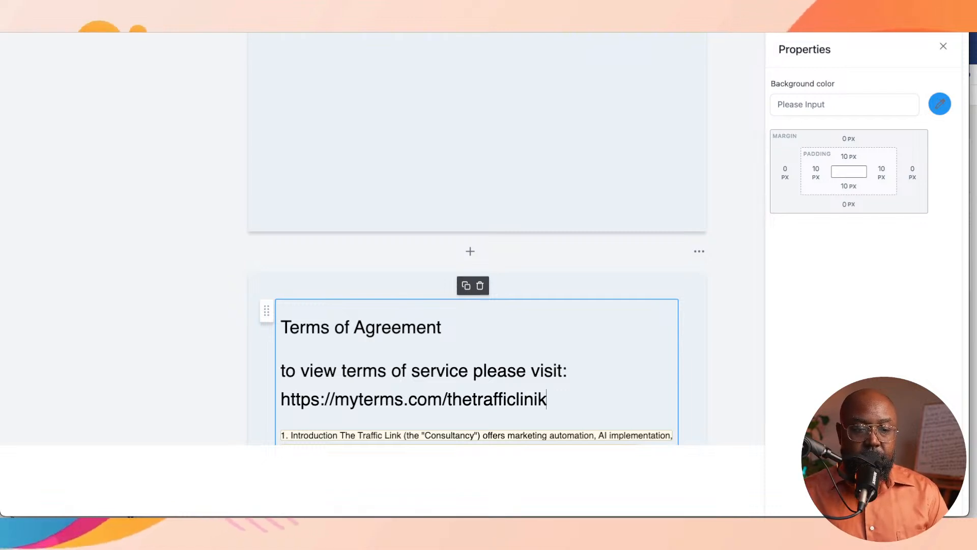
- Close the block's properties and copy the full terms of service address from the new line
key(shift+super+Left)
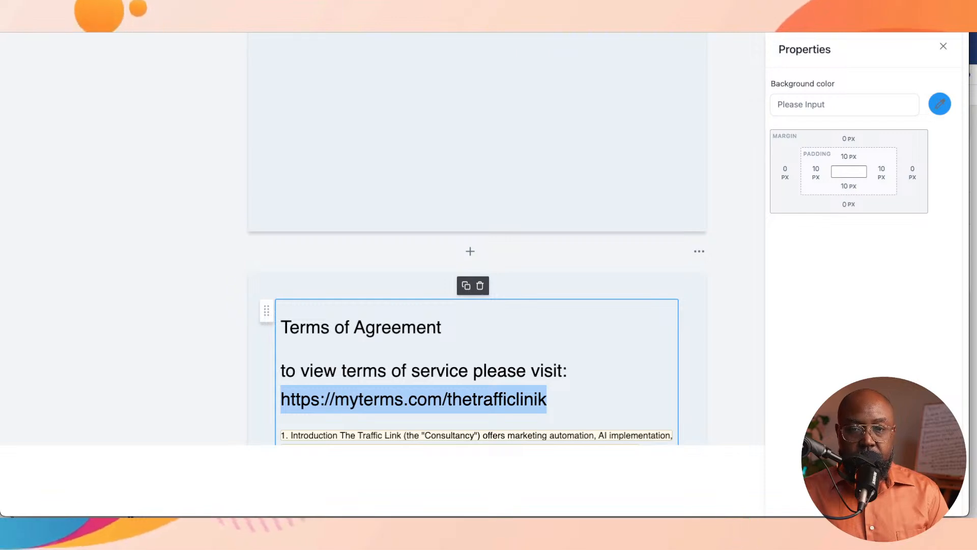
scroll(477, 237, down, 5)
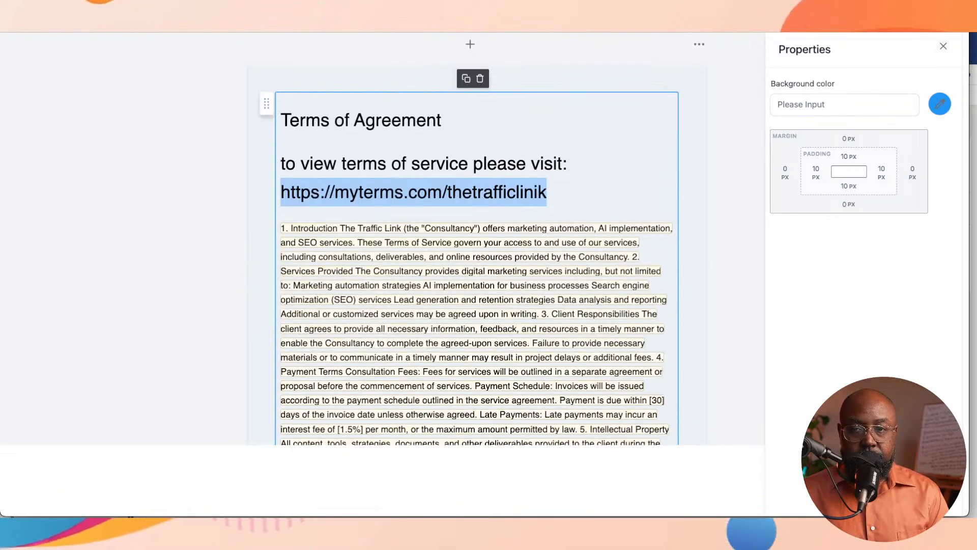
click(943, 46)
scroll(477, 236, up, 5)
scroll(477, 295, down, 5)
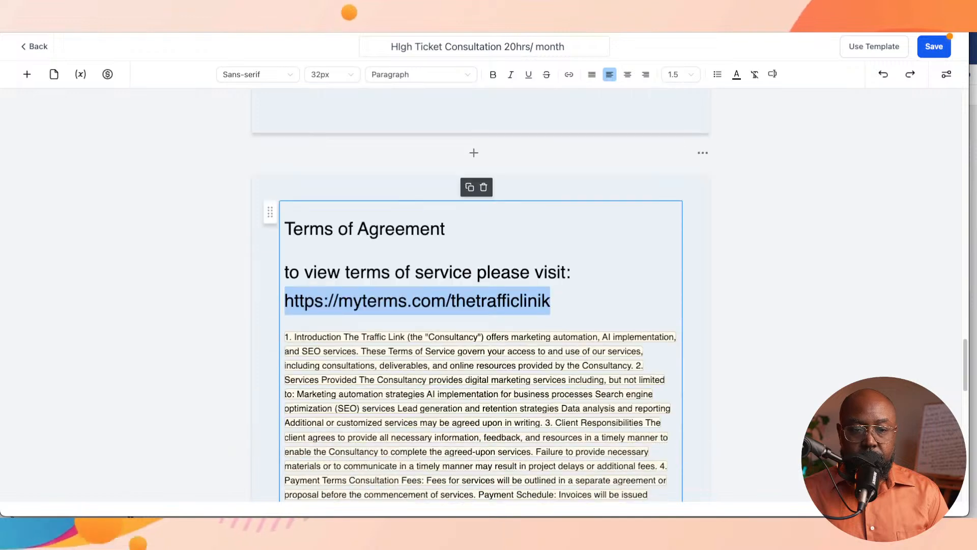
click(542, 300)
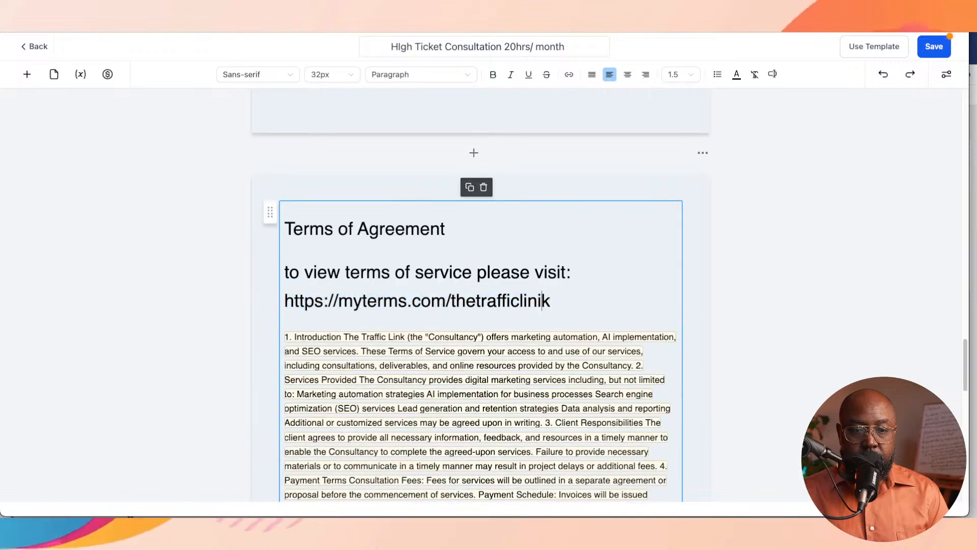
key(ctrl+shift+Left)
key(ctrl+shift+Left)
key(ctrl+shift+Left)
key(ctrl+shift+Left)
key(ctrl+c)
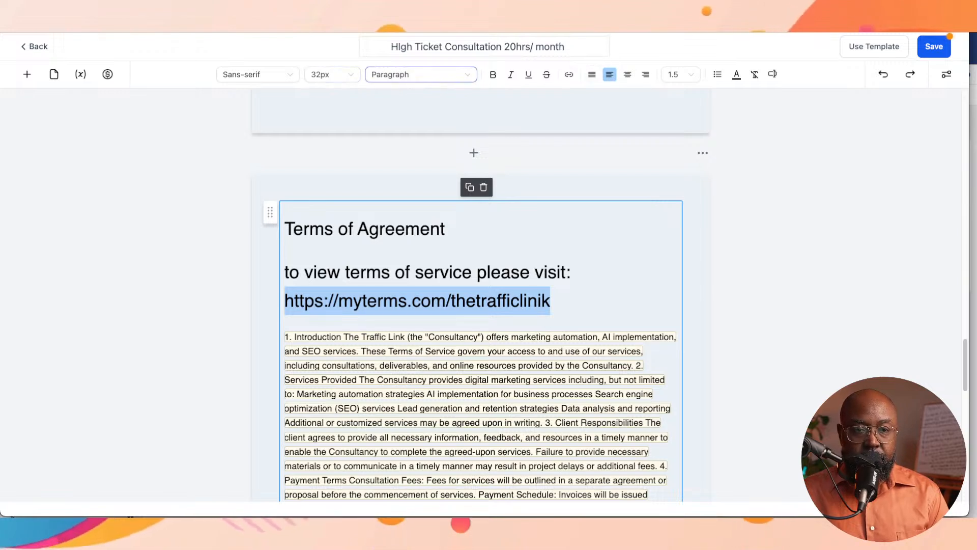
- Set the font size of the terms of service address to 16px
click(332, 75)
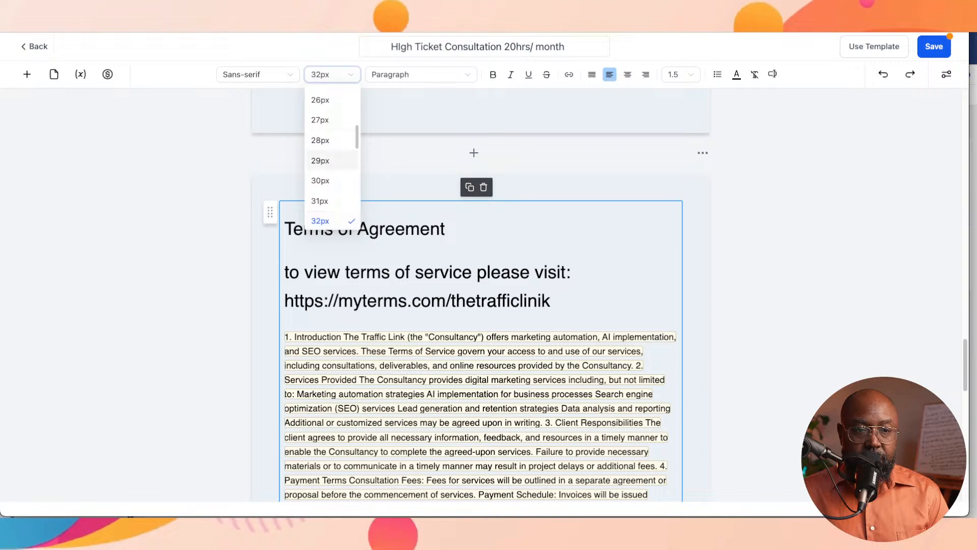
scroll(331, 154, up, 3)
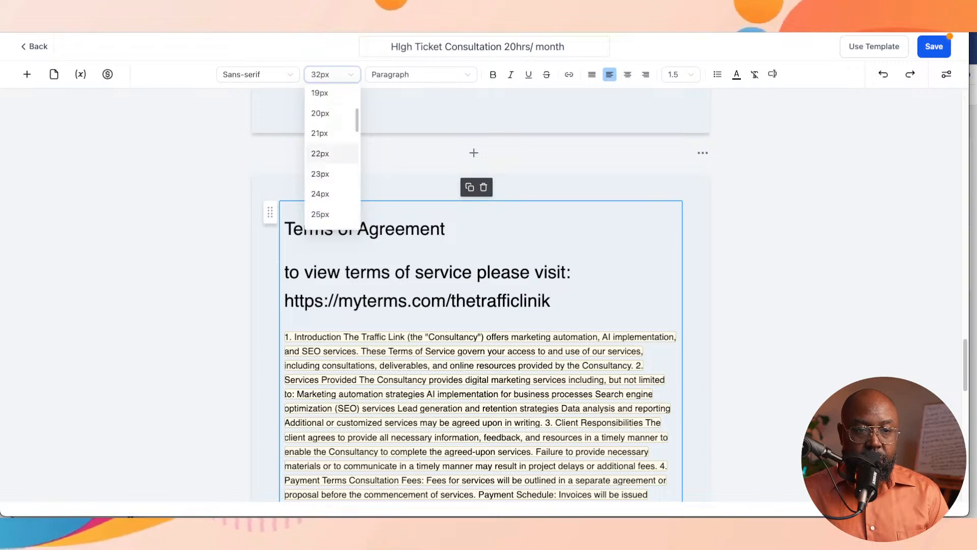
scroll(331, 153, up, 1)
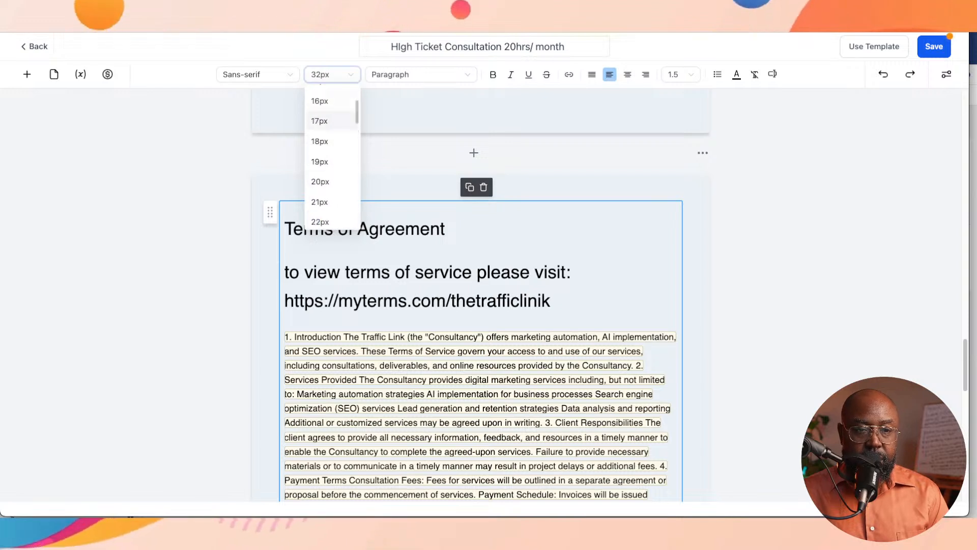
click(321, 101)
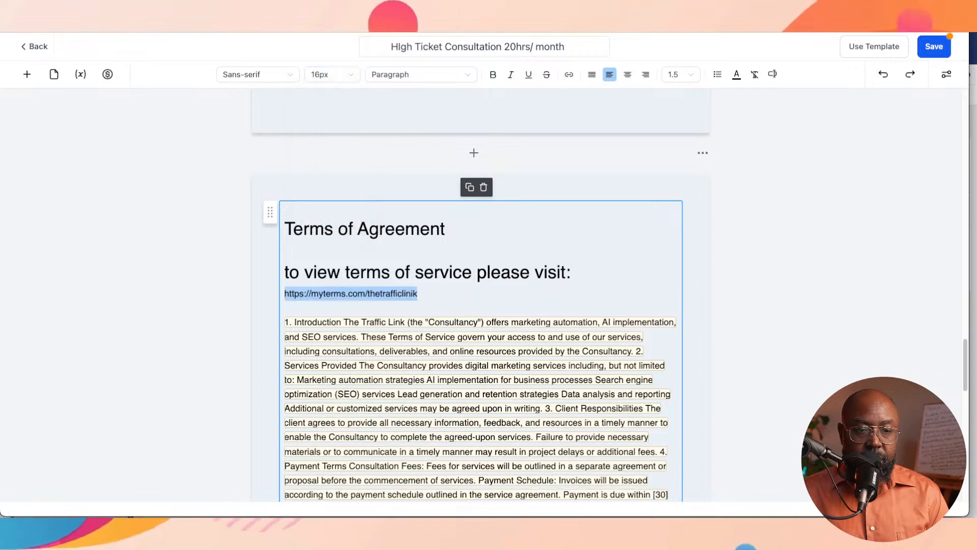
- Set the font size of the text "to view terms of service please visit:" to 16px
click(449, 273)
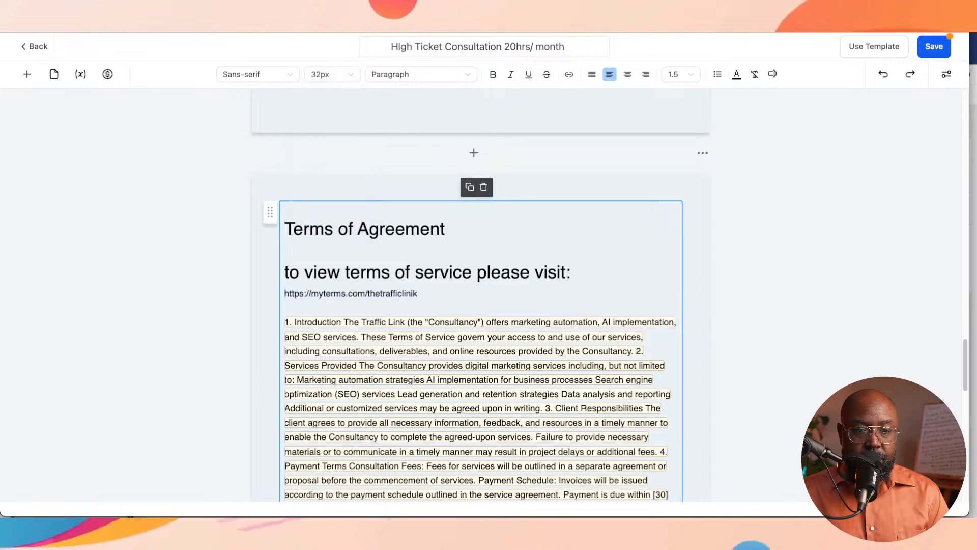
drag(571, 272, 284, 272)
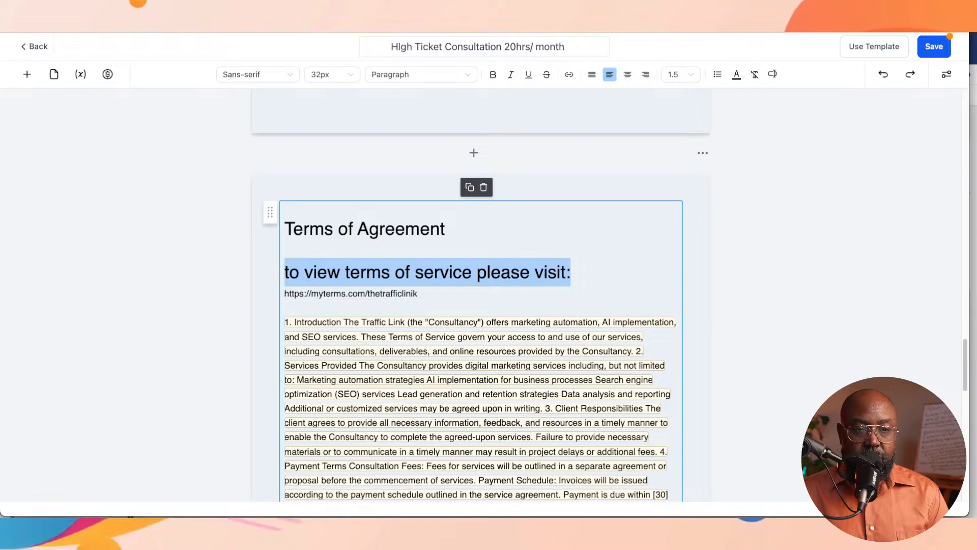
click(332, 74)
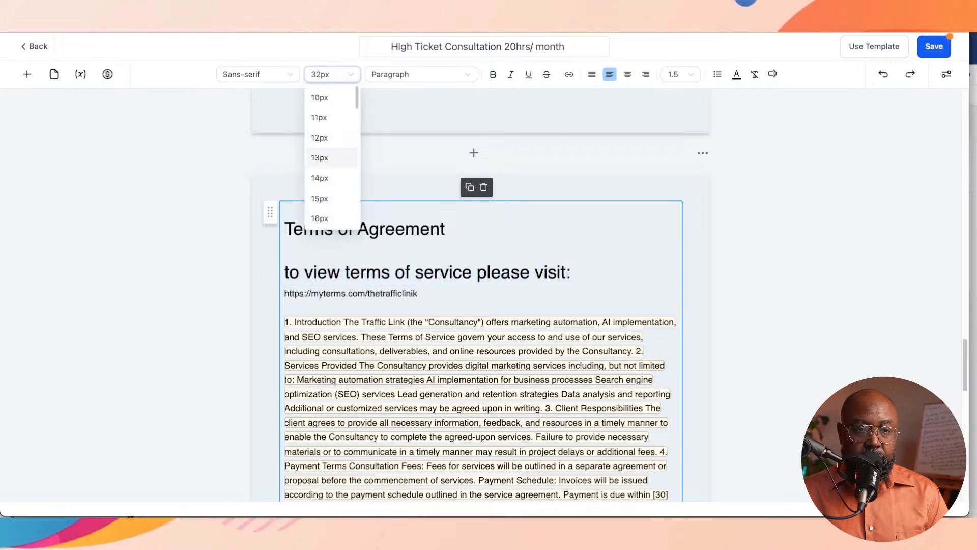
click(319, 218)
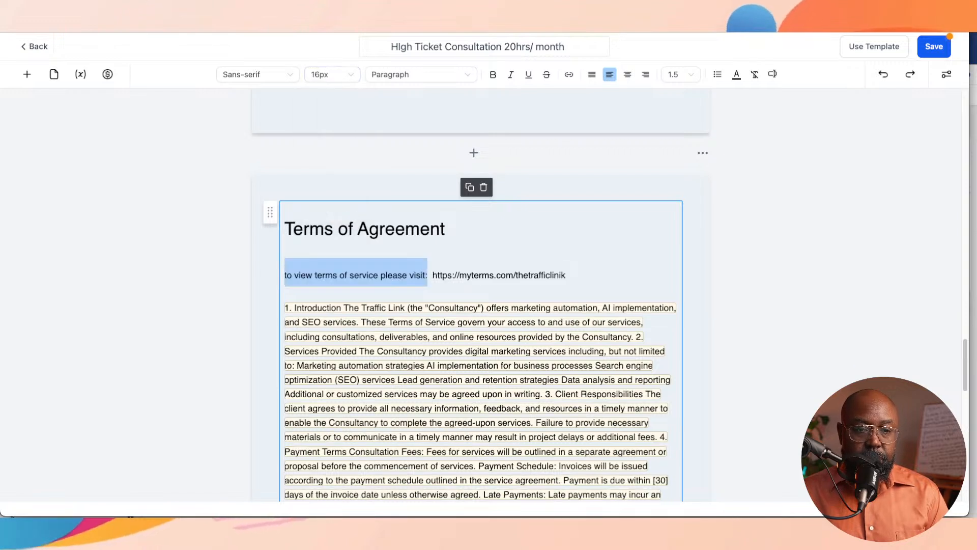
click(433, 274)
drag(432, 275, 566, 275)
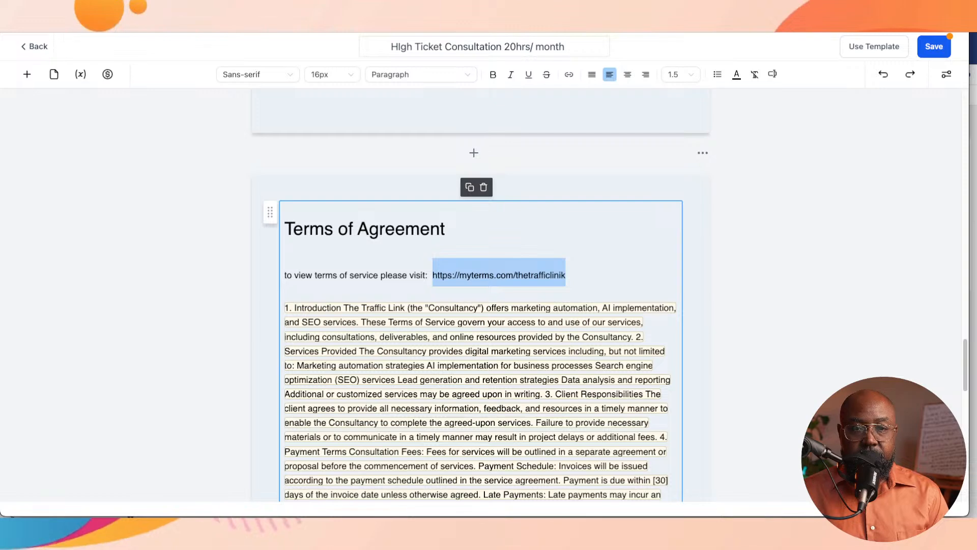
click(569, 74)
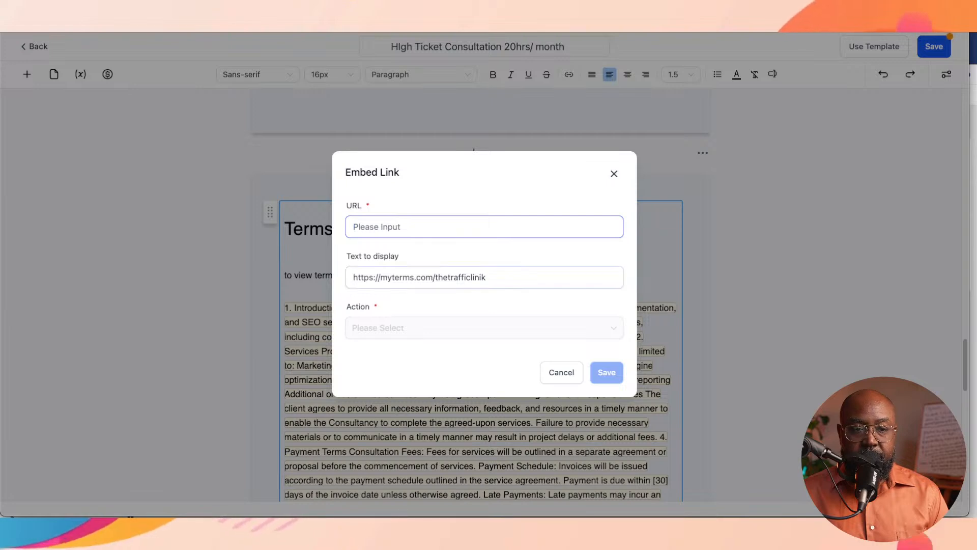
key(ctrl+v)
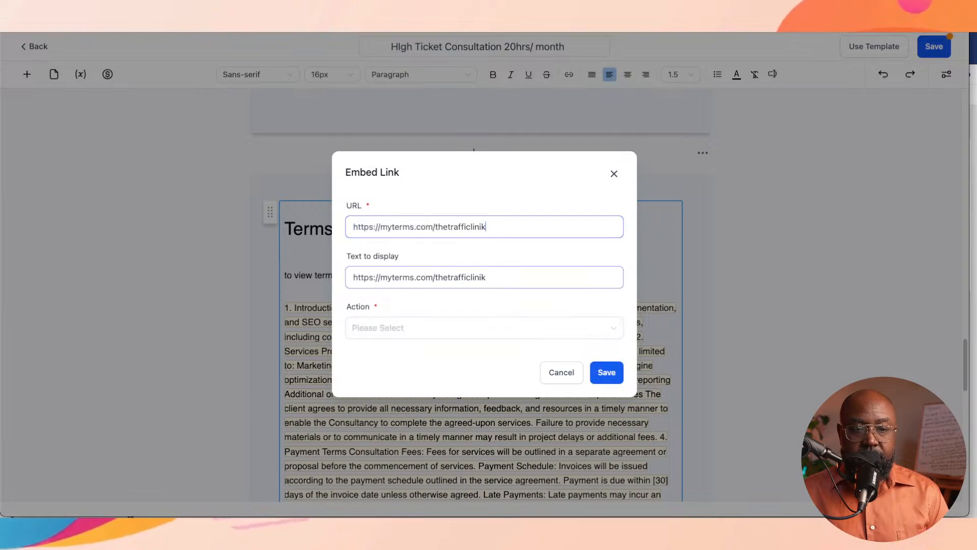
- Set the link's display text to "GO HERE" and its action to Self, and save the embedded link
drag(486, 277, 358, 277)
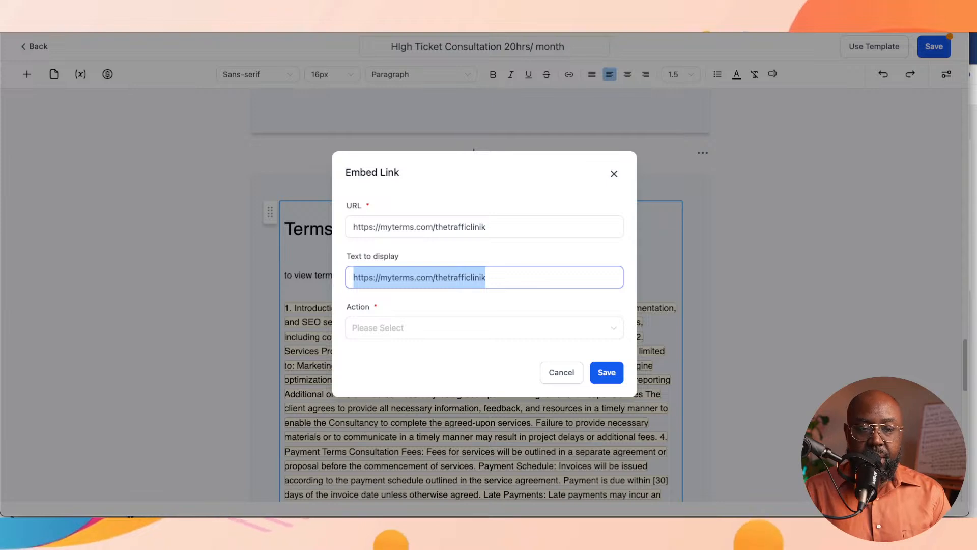
text(GO HERE)
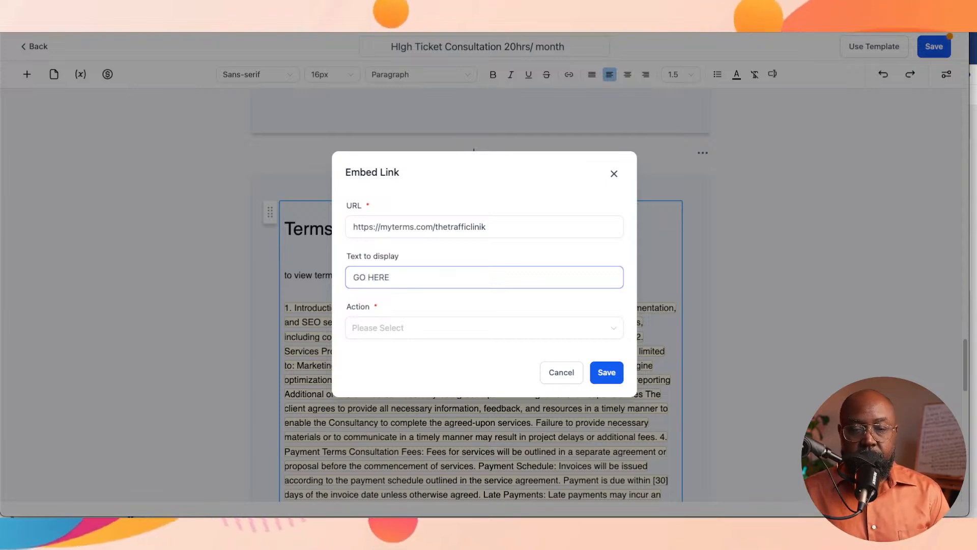
click(606, 372)
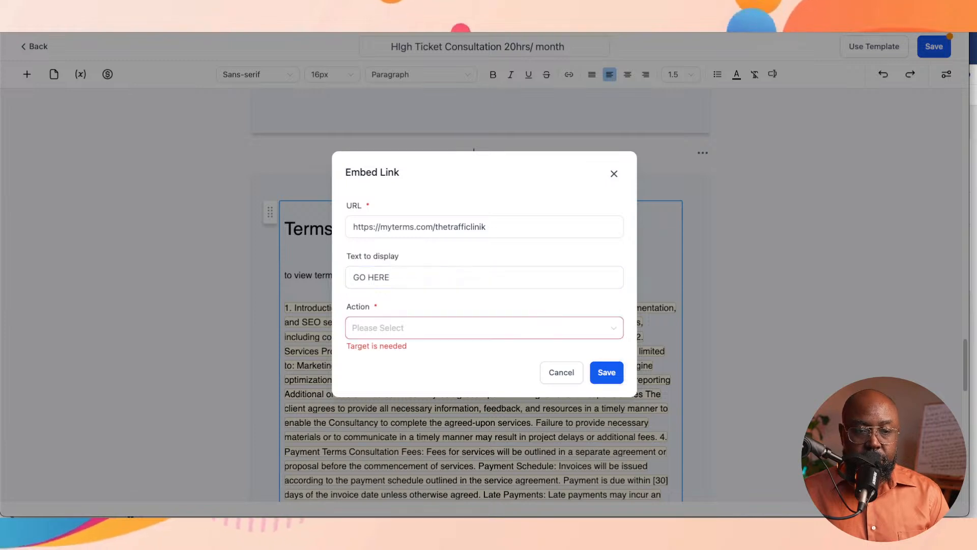
click(484, 328)
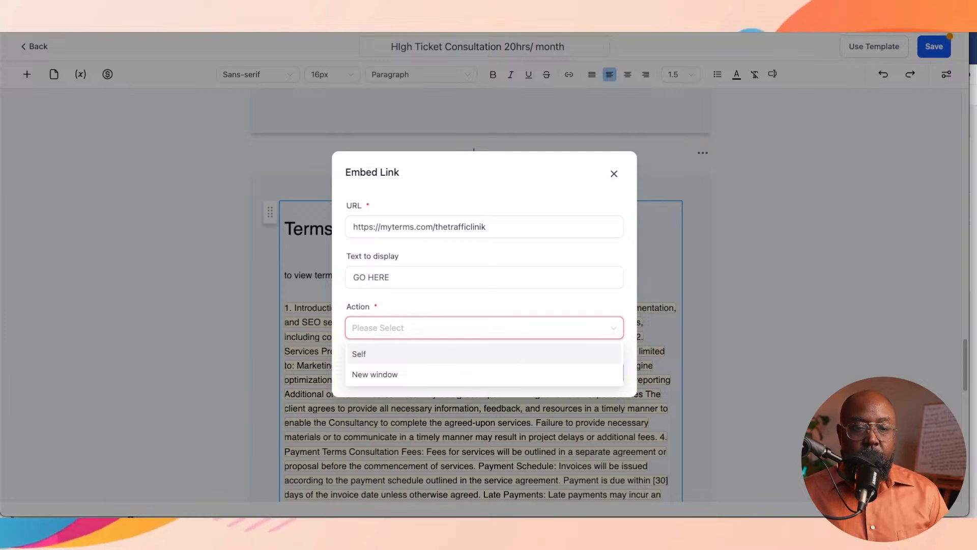
click(484, 374)
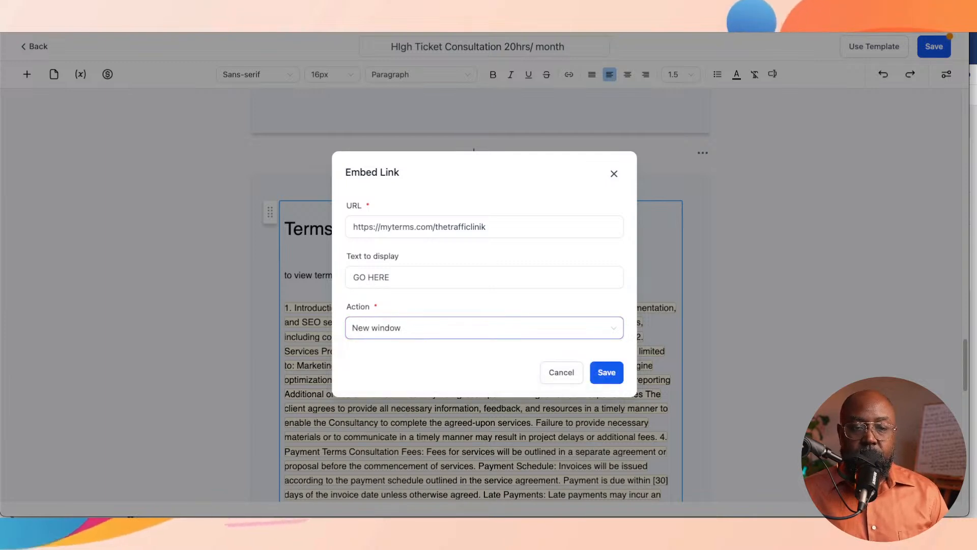
click(484, 328)
click(484, 354)
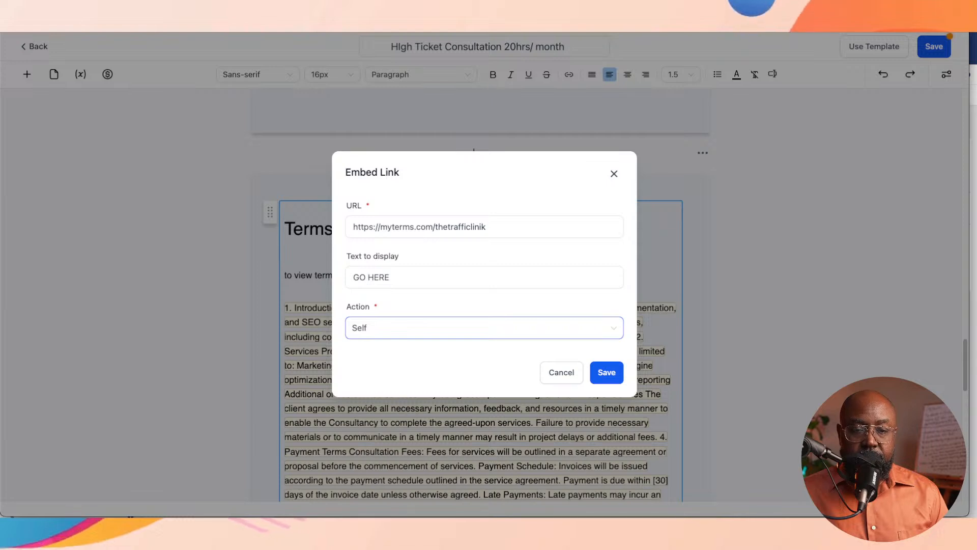
click(607, 373)
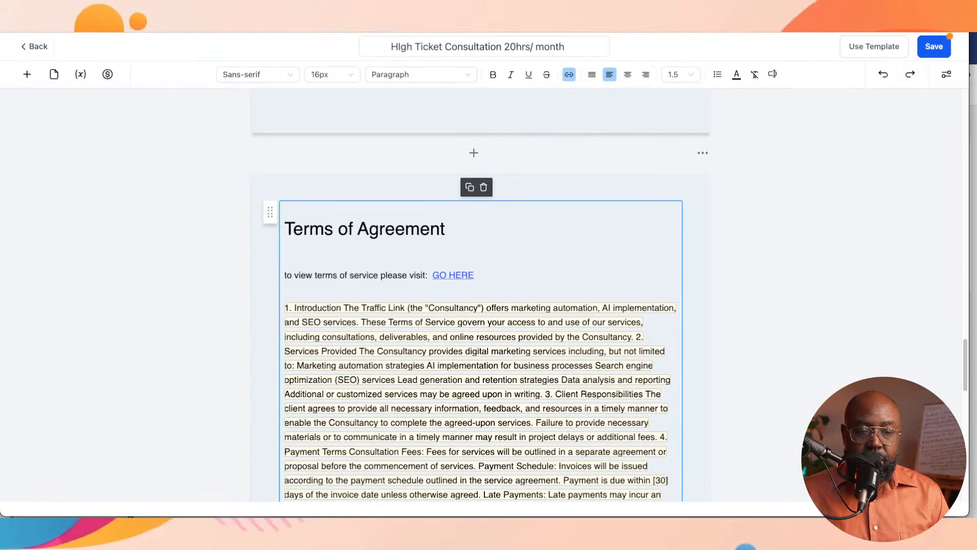
- Remove the blank line between the "Terms of Agreement" heading and the terms of service link line
scroll(481, 331, down, 3)
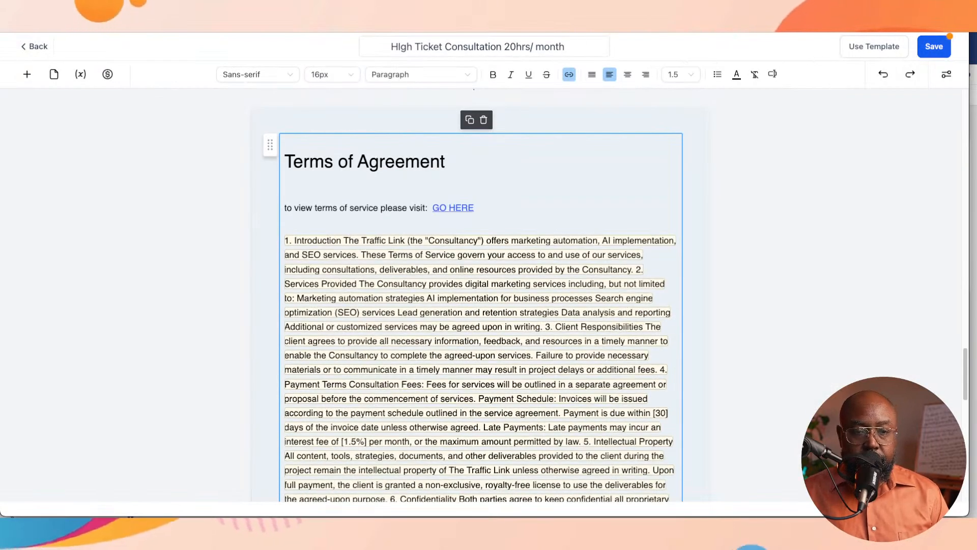
scroll(481, 305, down, 2)
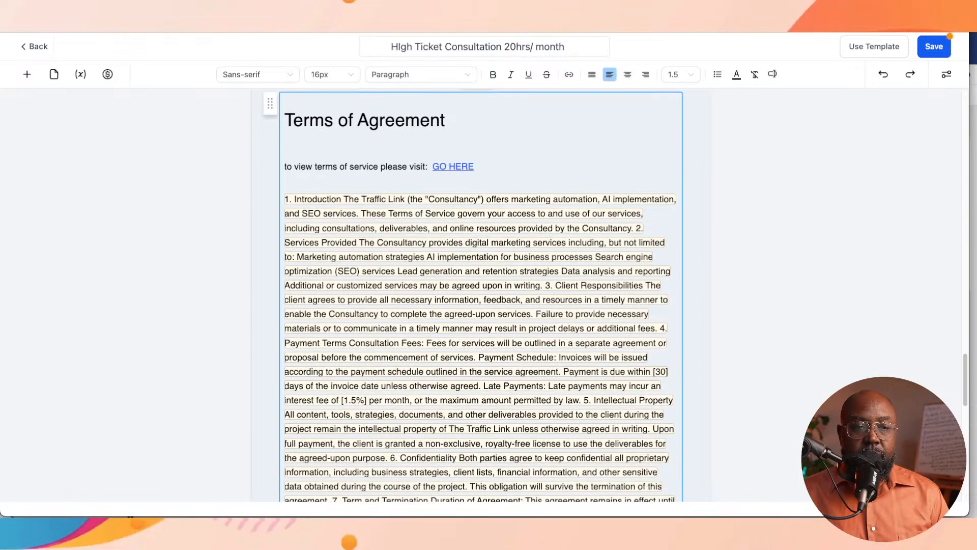
scroll(481, 305, up, 2)
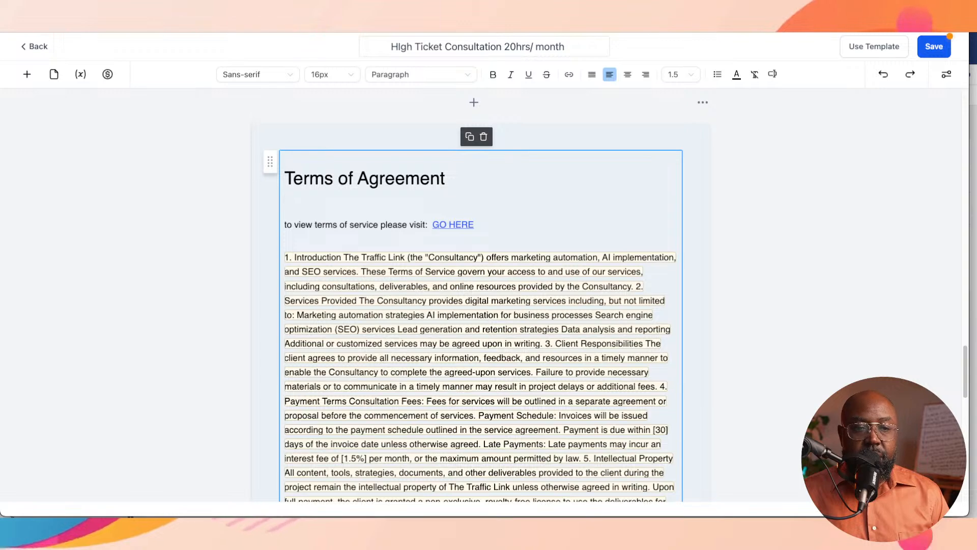
key(BackSpace)
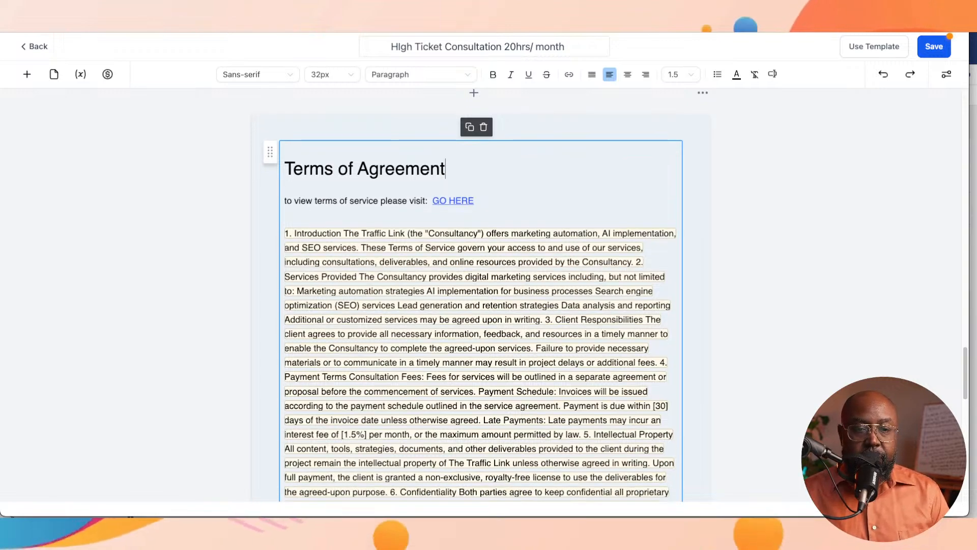
- Reword the "Terms of Agreement" heading to "Agreement Terms" and make it bold
scroll(481, 306, down, 7)
scroll(481, 254, down, 3)
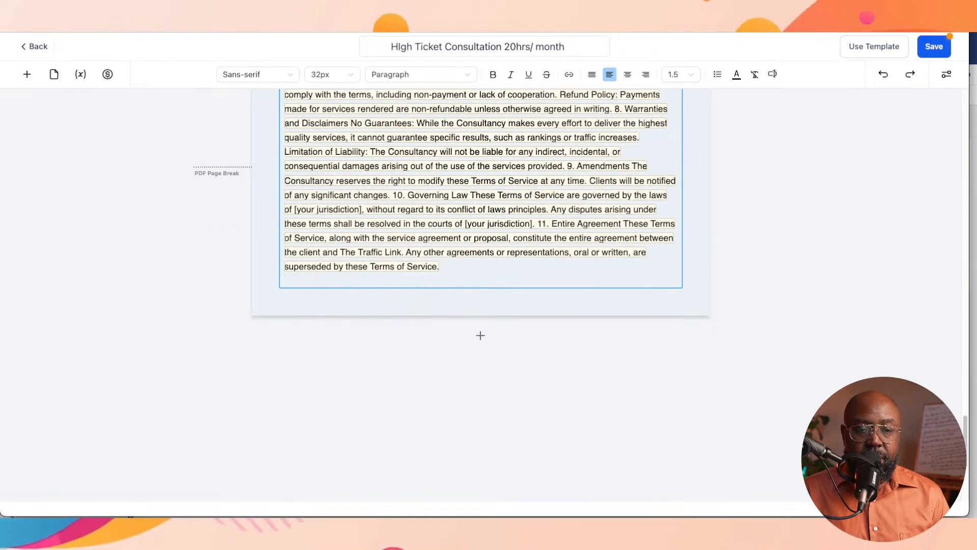
scroll(481, 295, up, 10)
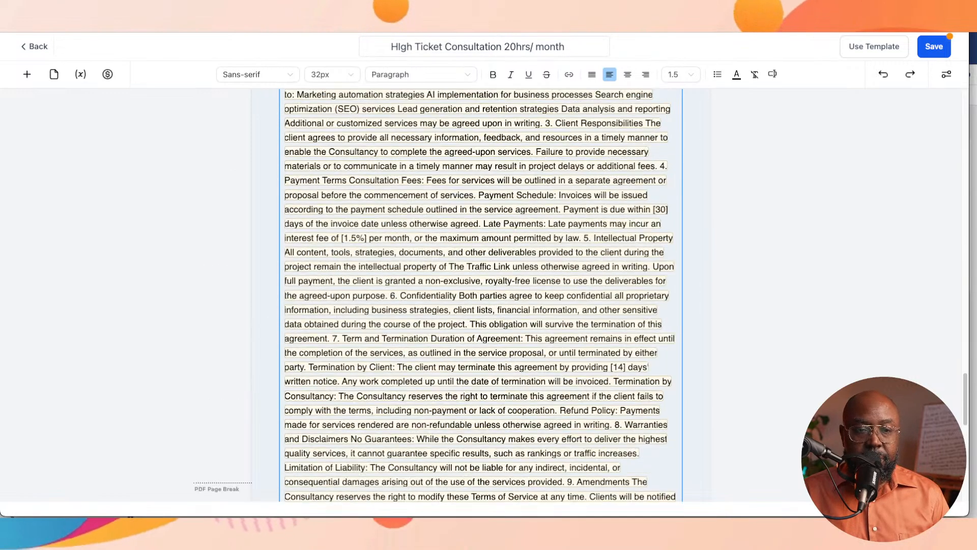
scroll(481, 295, down, 2)
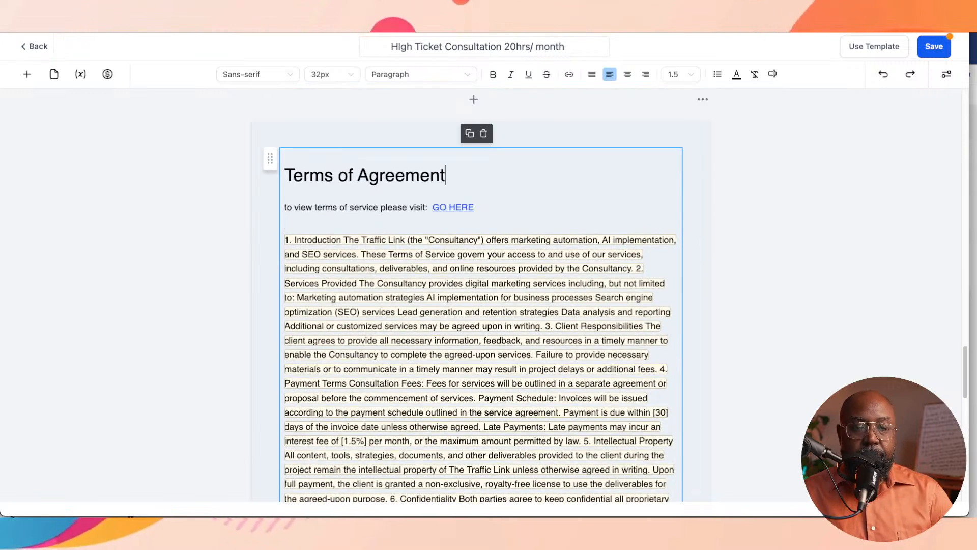
drag(357, 175, 295, 175)
key(BackSpace)
key(BackSpace)
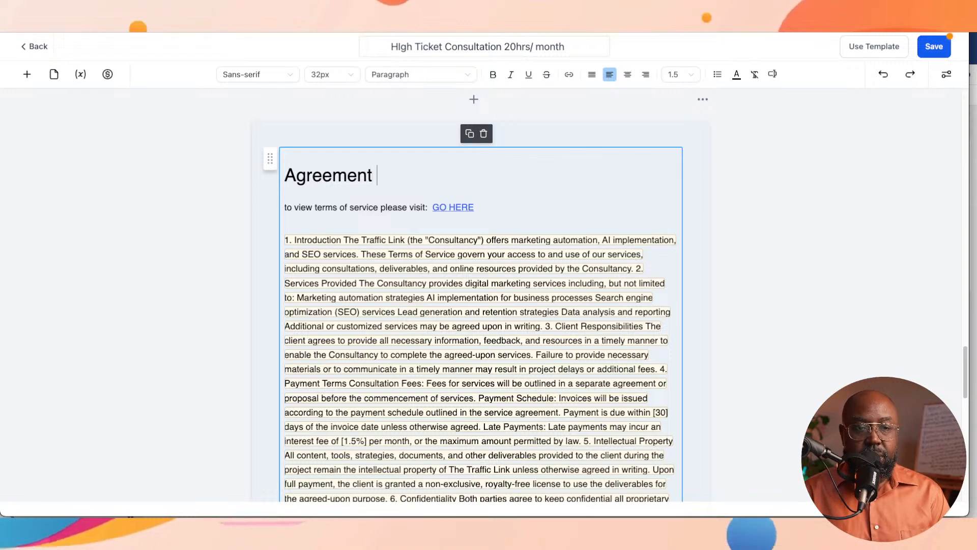
text(TERM)
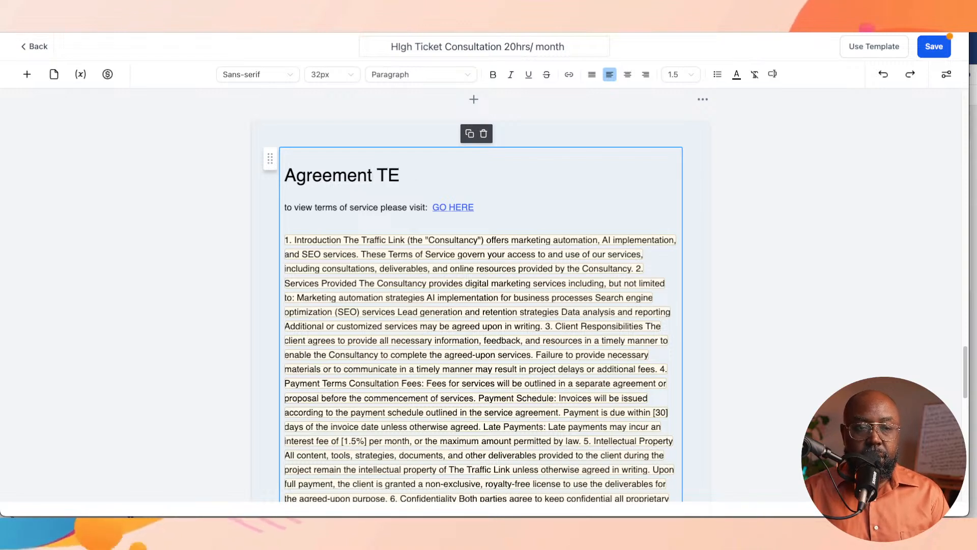
key(BackSpace)
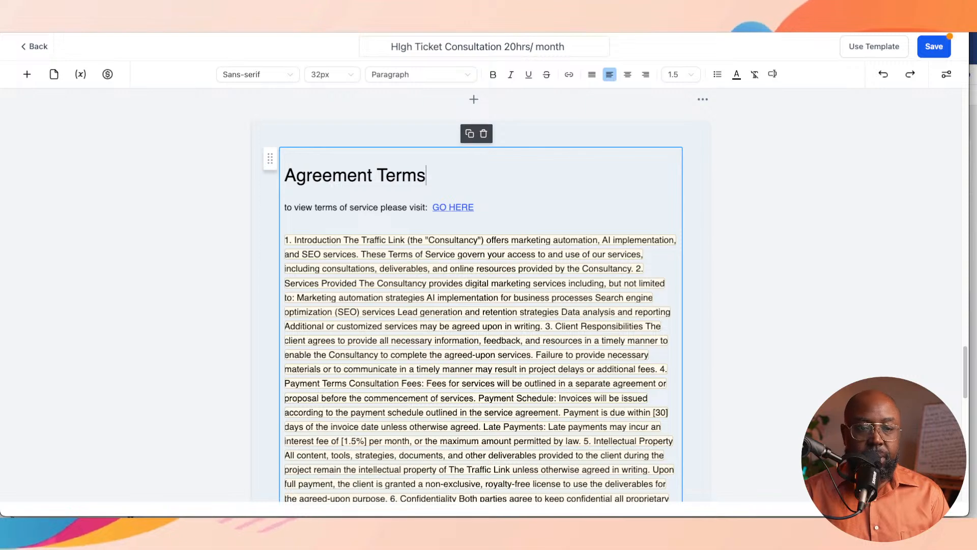
key(shift+Home)
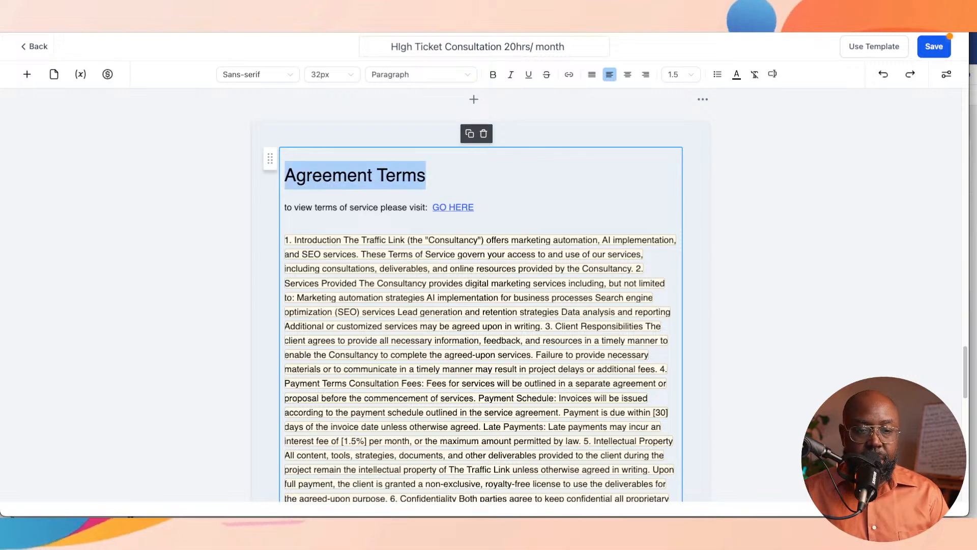
key(ctrl+b)
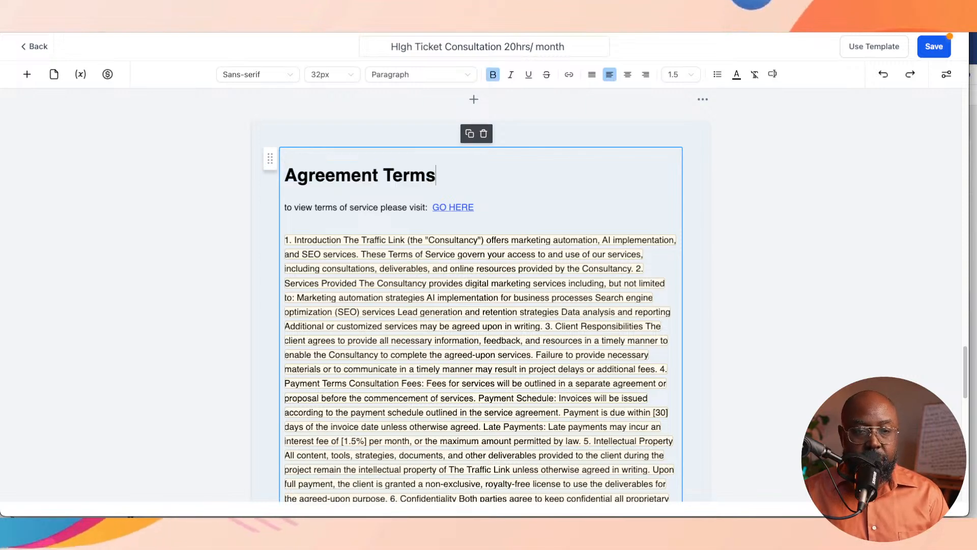
scroll(481, 295, down, 12)
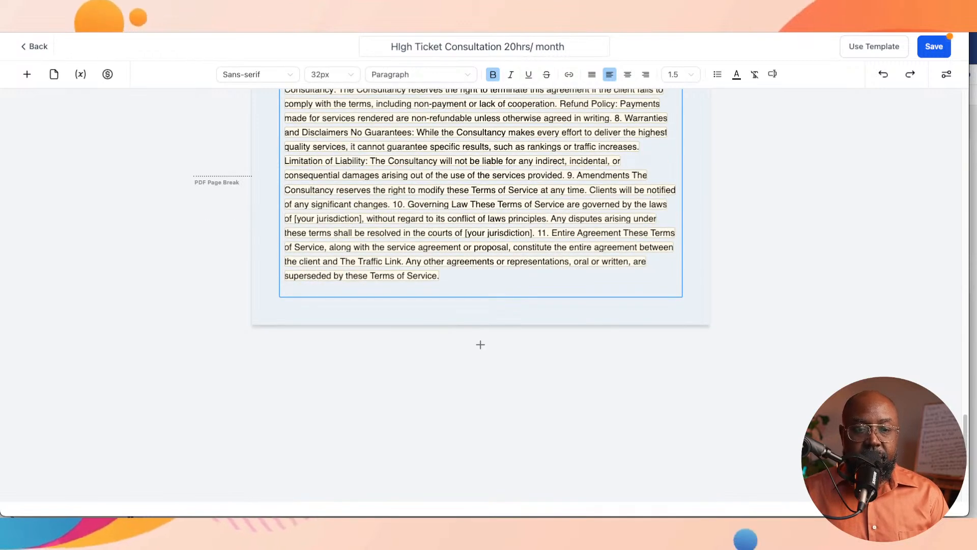
click(440, 276)
scroll(480, 295, up, 9)
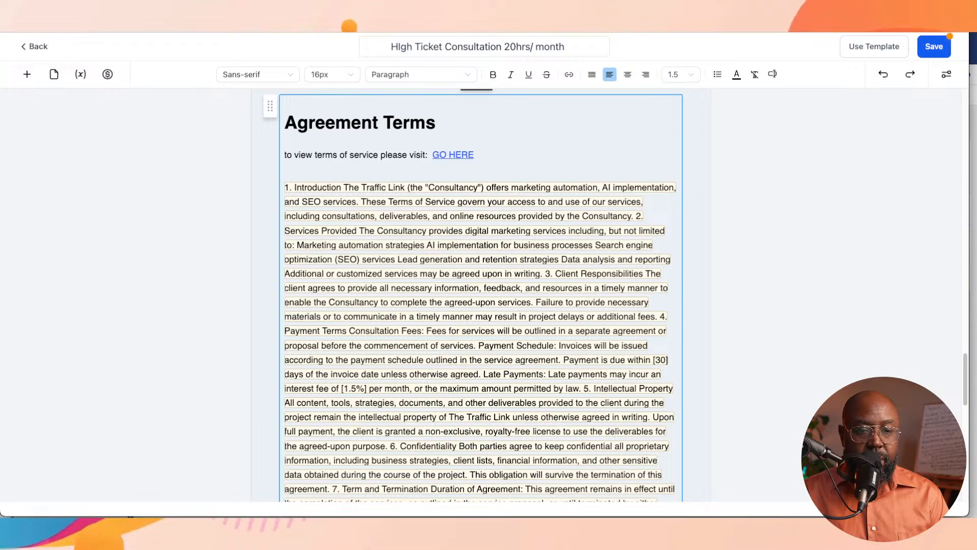
scroll(480, 295, down, 9)
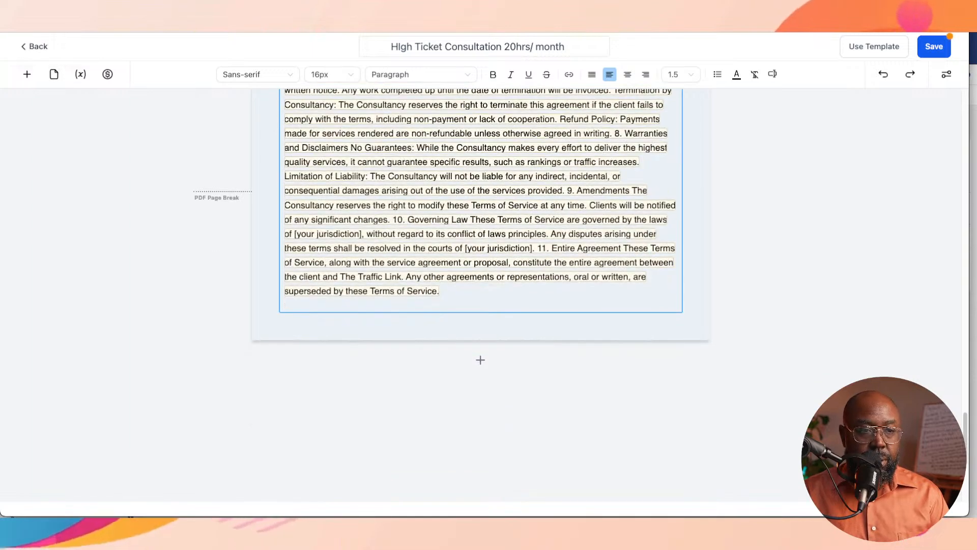
click(27, 74)
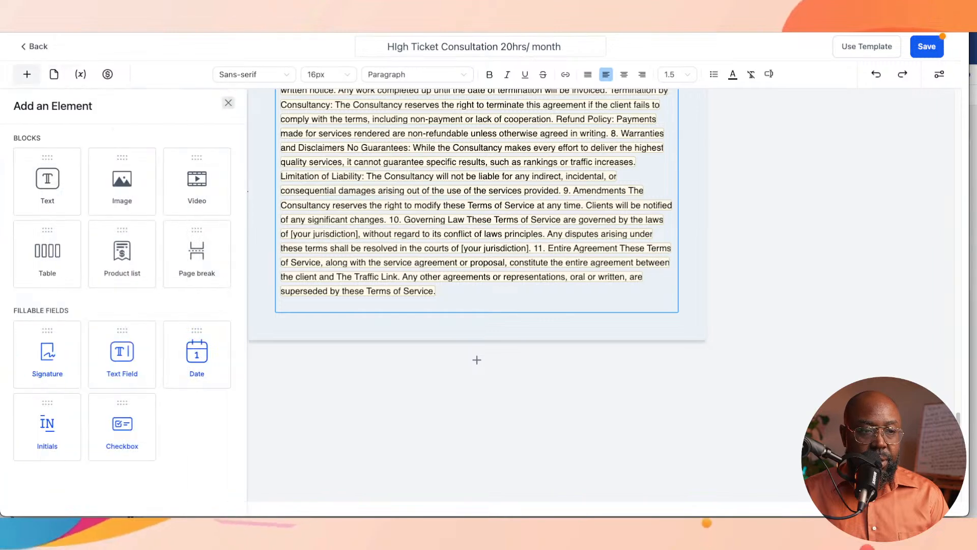
drag(47, 181, 387, 367)
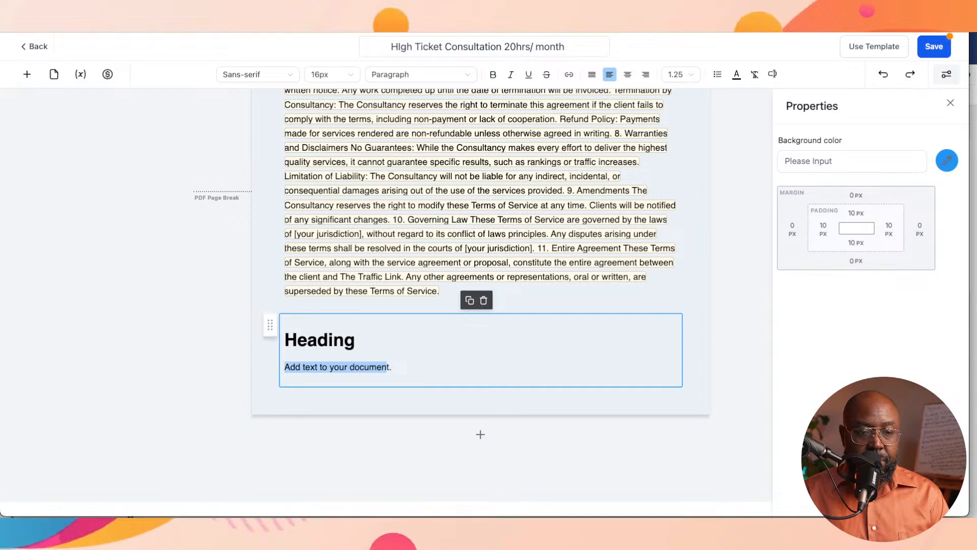
key(BackSpace)
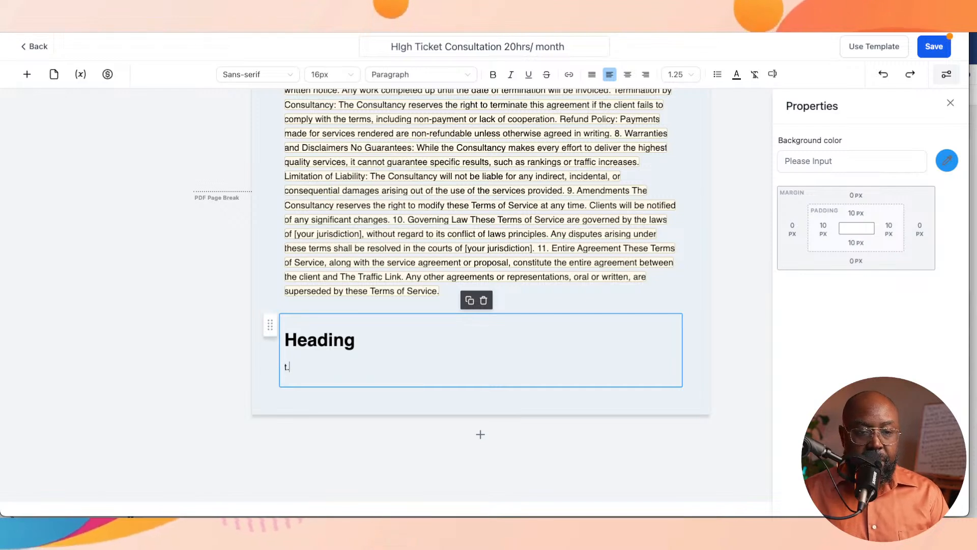
key(BackSpace)
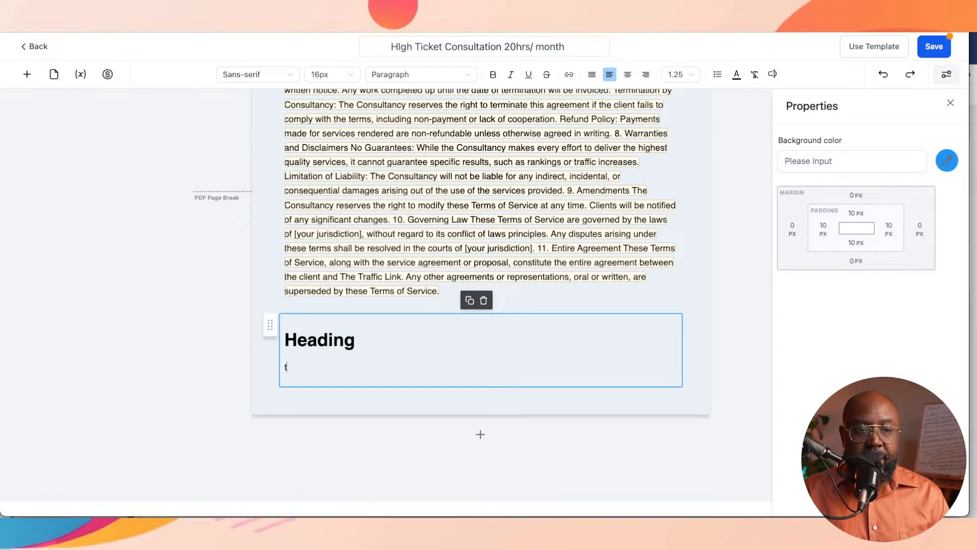
drag(519, 176, 609, 176)
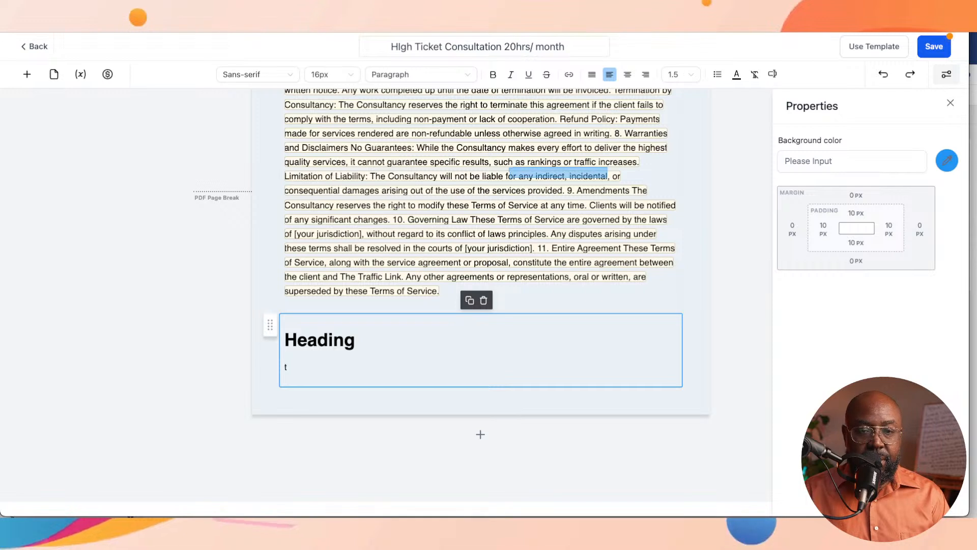
click(558, 176)
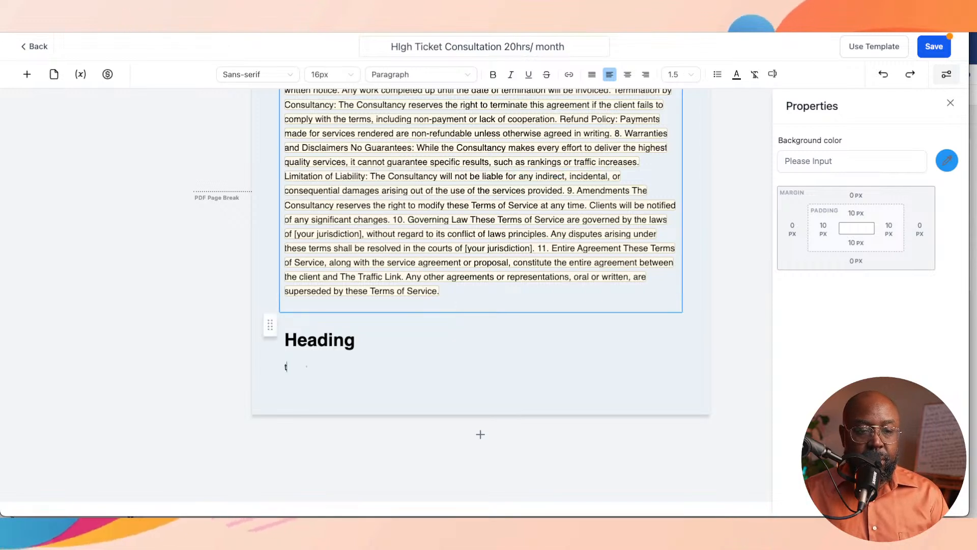
click(306, 367)
key(BackSpace)
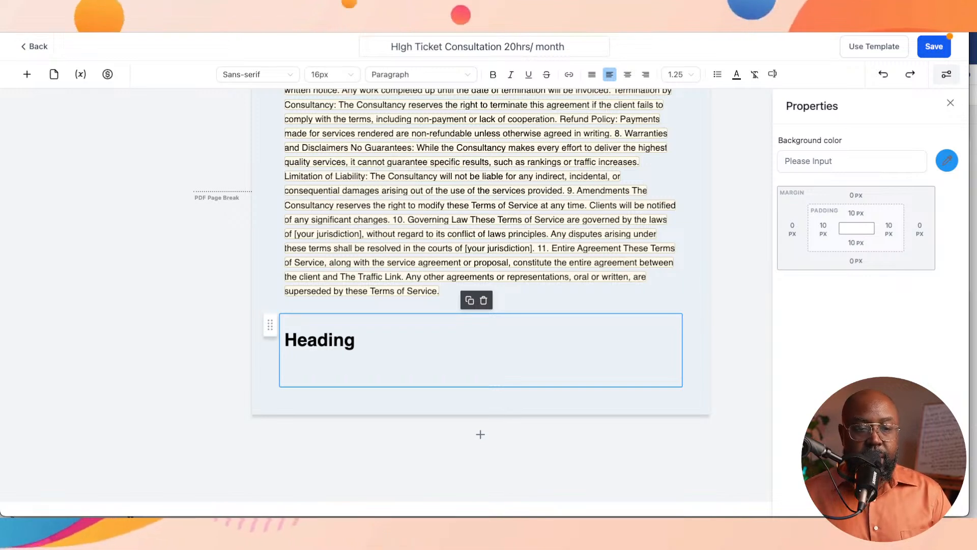
drag(355, 340, 285, 341)
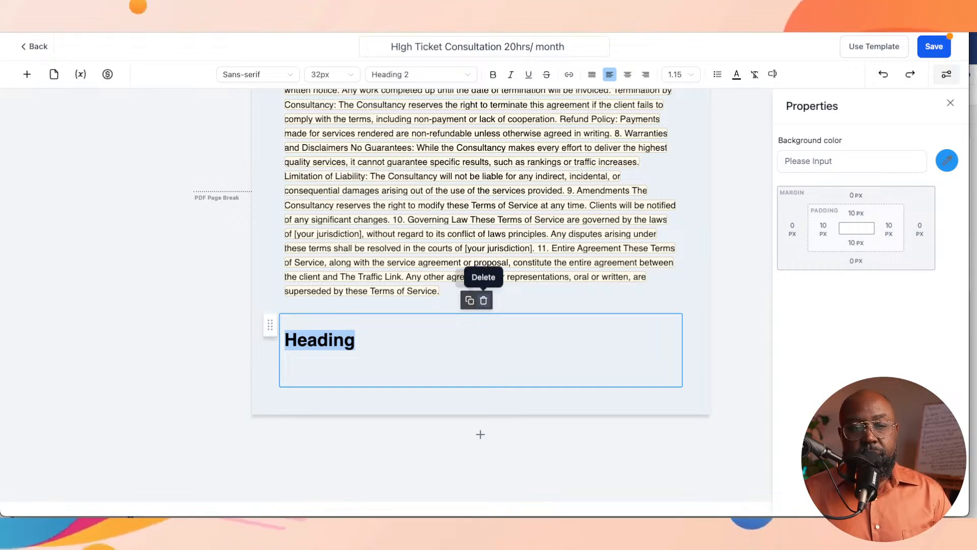
click(483, 301)
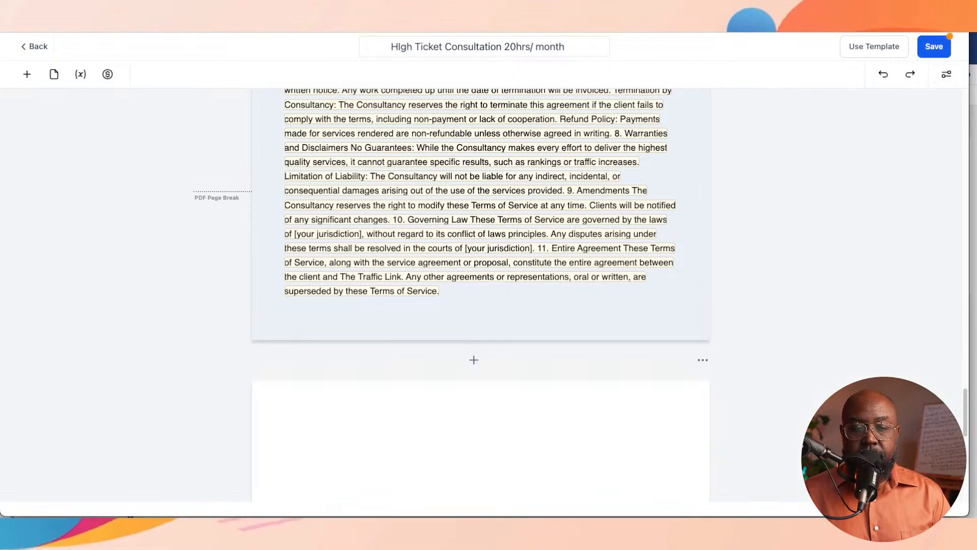
- Set the background color of the blank page after the terms to #EAF0F6 and place a text block on it
click(702, 360)
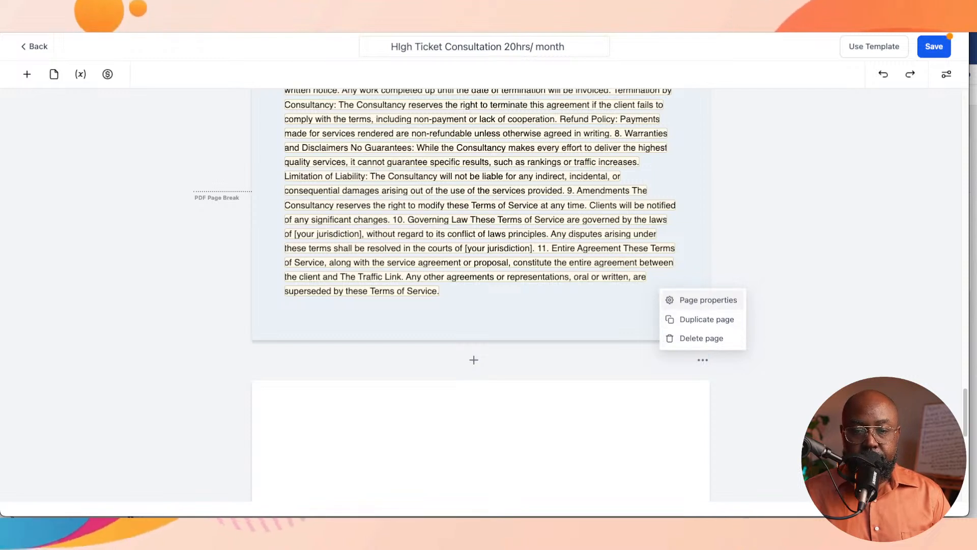
click(708, 300)
click(947, 156)
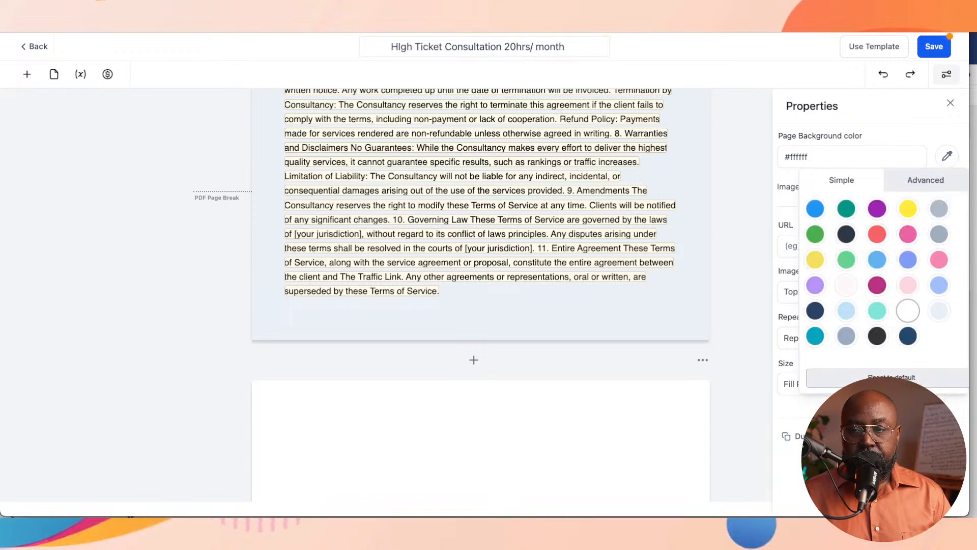
click(939, 311)
click(474, 427)
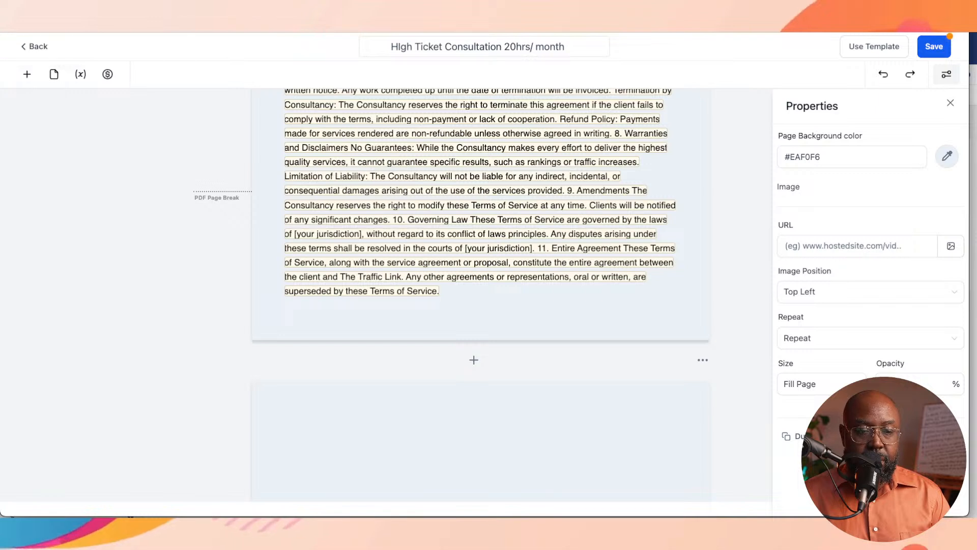
click(27, 73)
drag(47, 179, 328, 464)
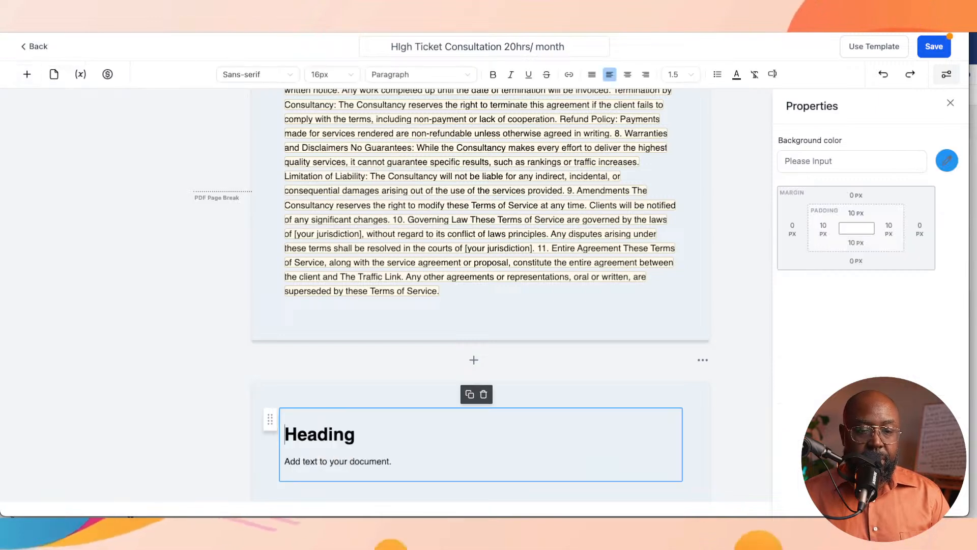
- Delete the new text block's placeholder paragraph and replace its heading with "Signatures", followed by an empty line
drag(392, 462, 284, 462)
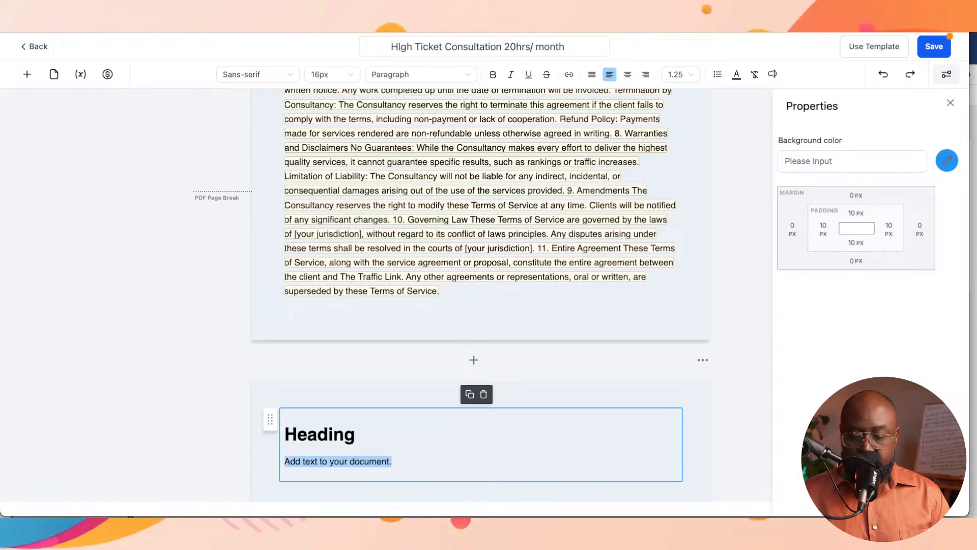
key(BackSpace)
key(BackSpace)
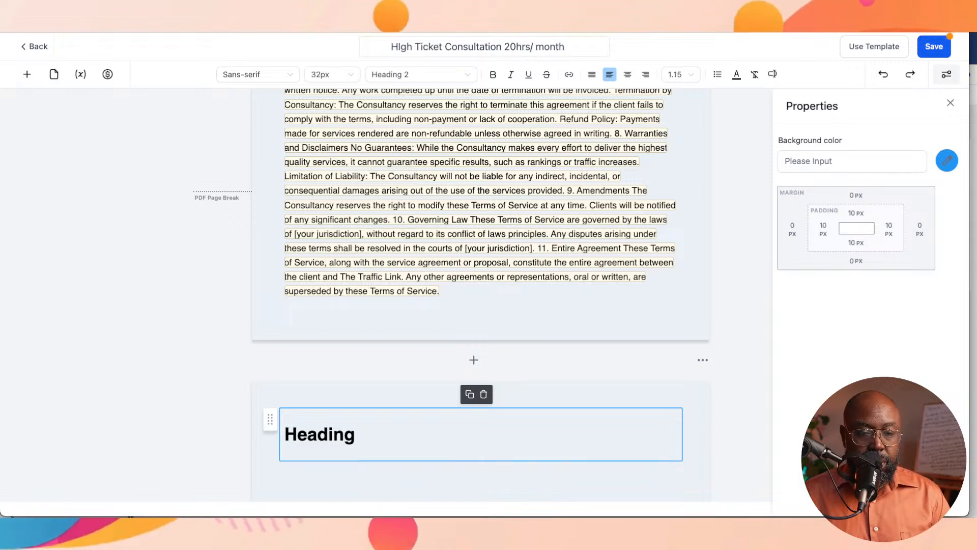
key(ctrl+a)
text(s)
key(BackSpace)
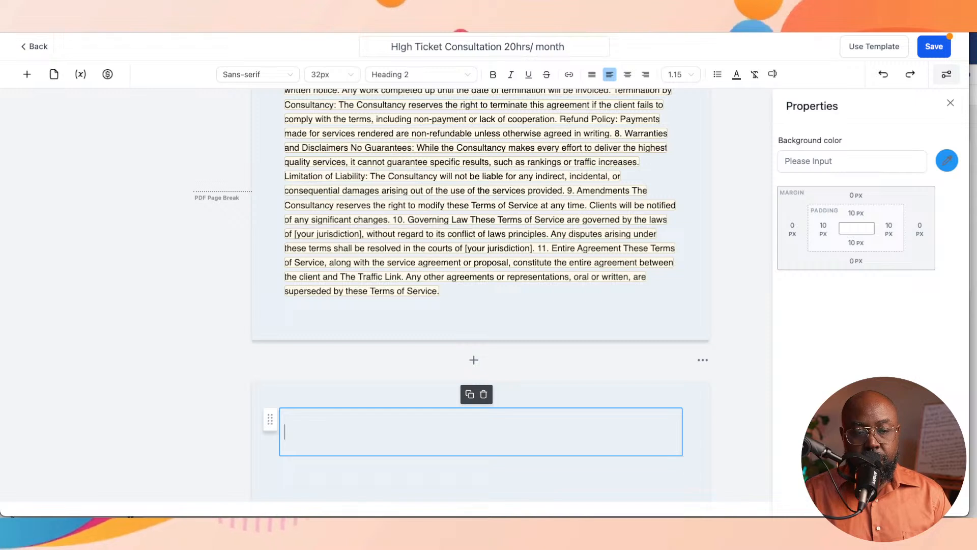
text(Signature)
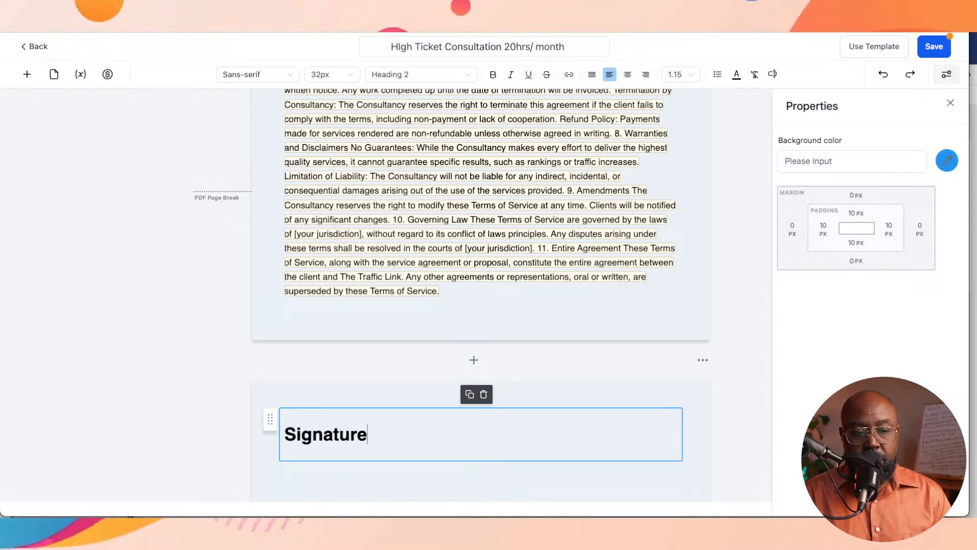
text(s)
scroll(480, 203, down, 2)
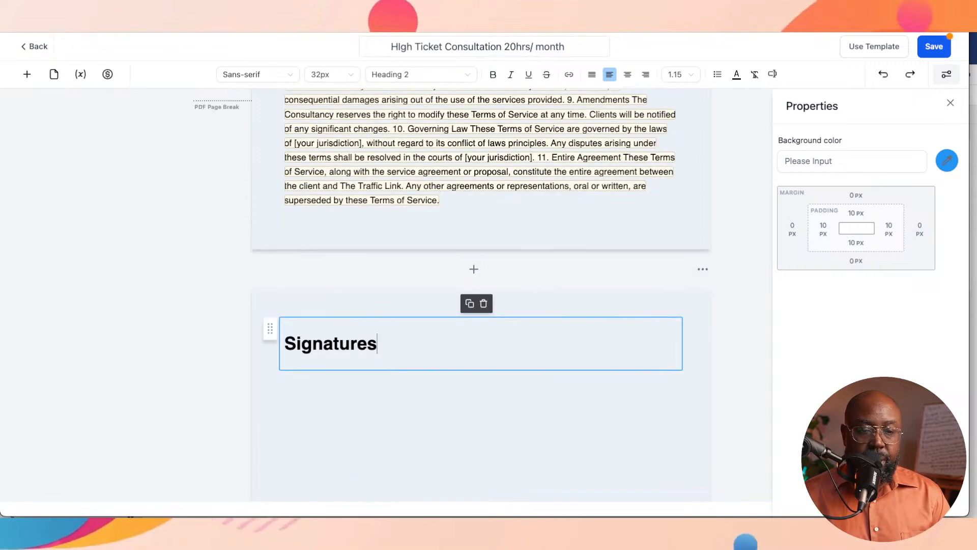
key(Return)
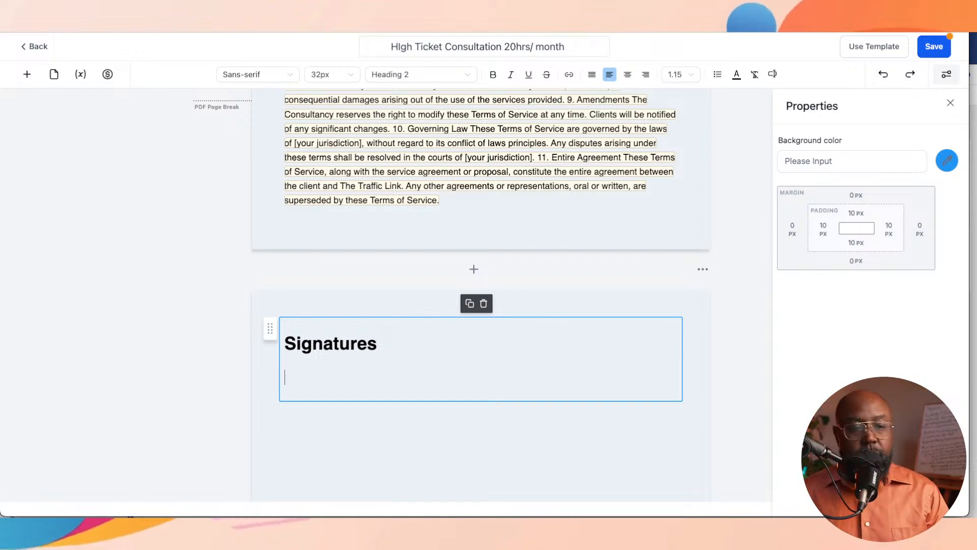
- Place a signature field for the contact under the "Signatures" heading and a date field below it
scroll(481, 255, down, 2)
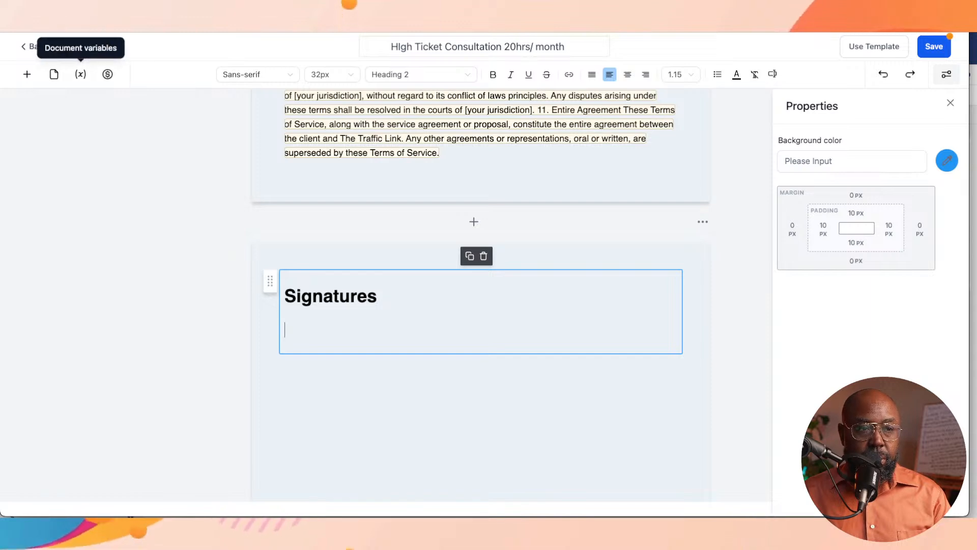
click(80, 74)
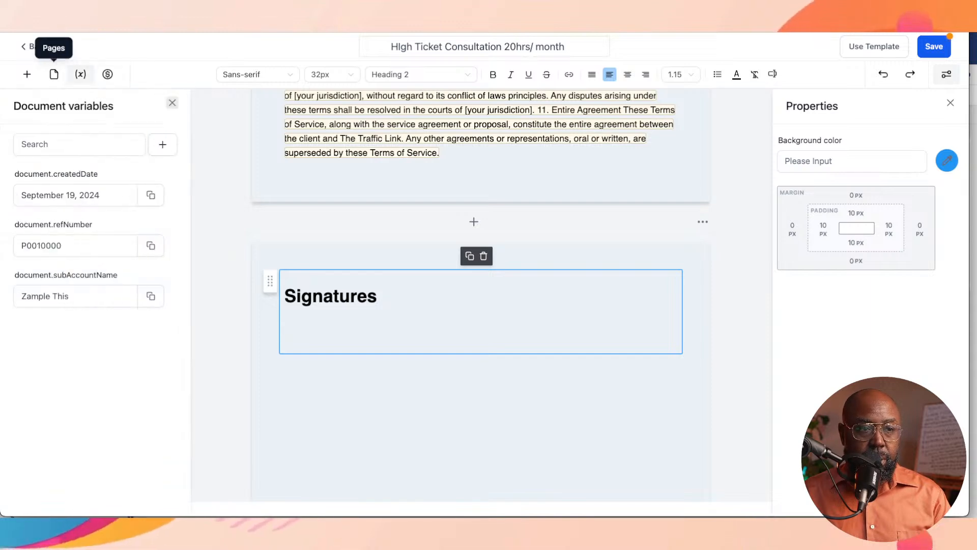
click(27, 74)
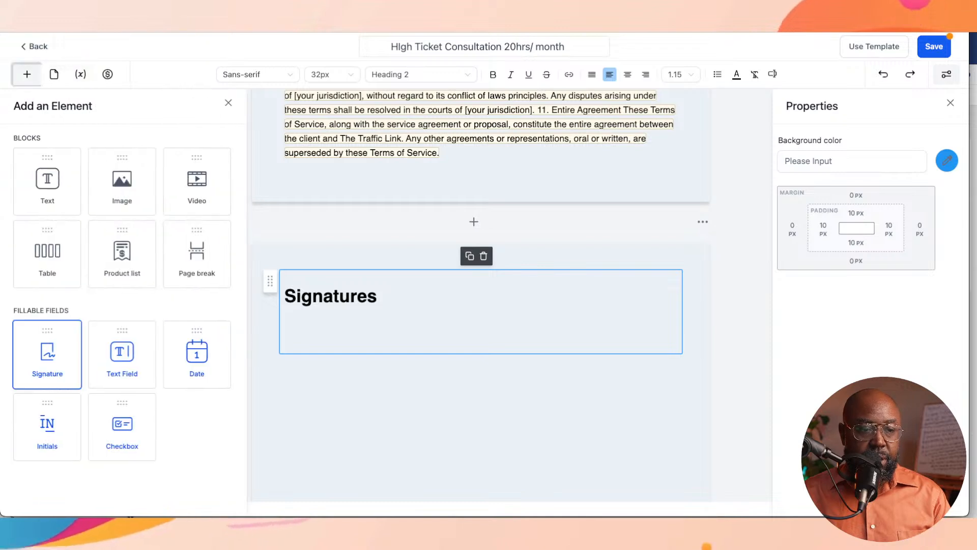
mouse_move(47, 354)
mouse_down()
mouse_move(349, 366)
mouse_move(308, 350)
mouse_up()
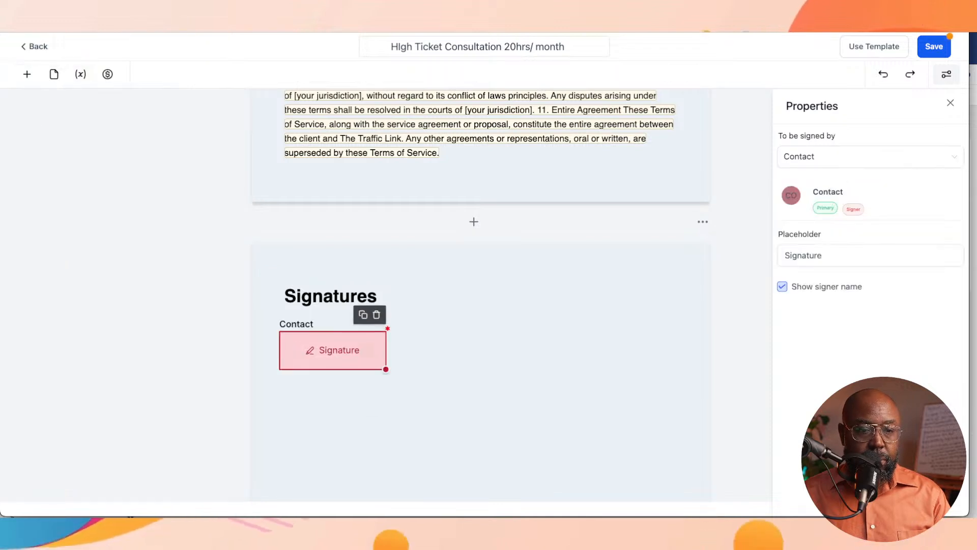
click(27, 75)
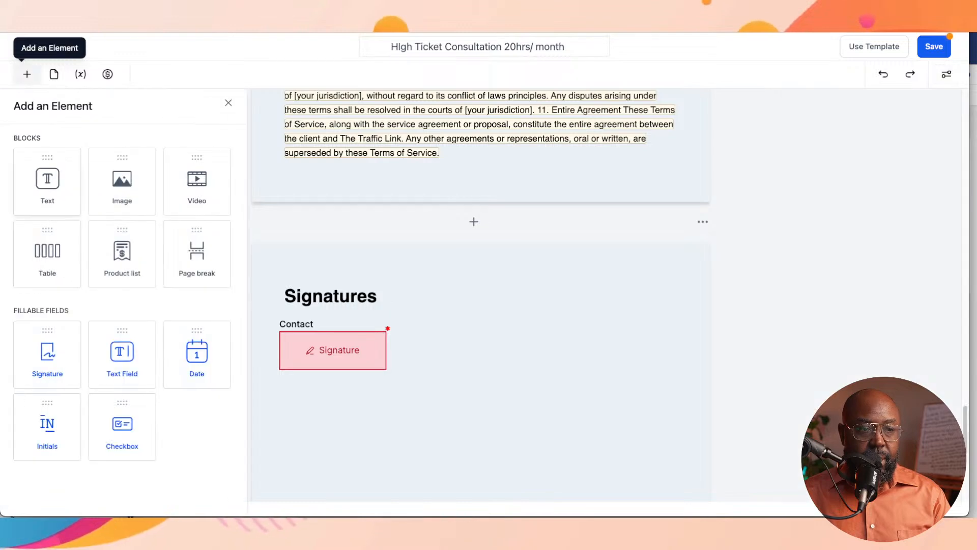
drag(196, 354, 293, 400)
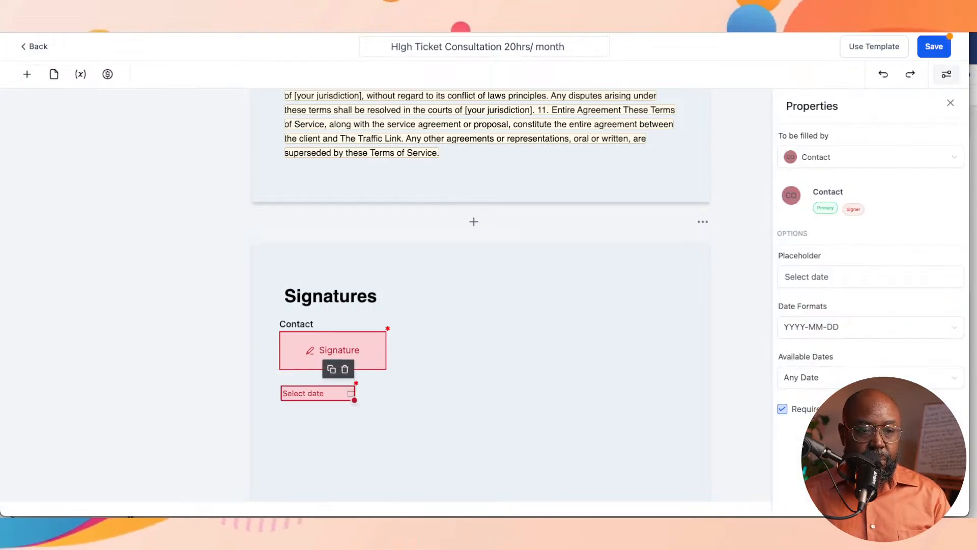
- Place a second signature field below the date field and align both with the left edge of the first signature
click(27, 74)
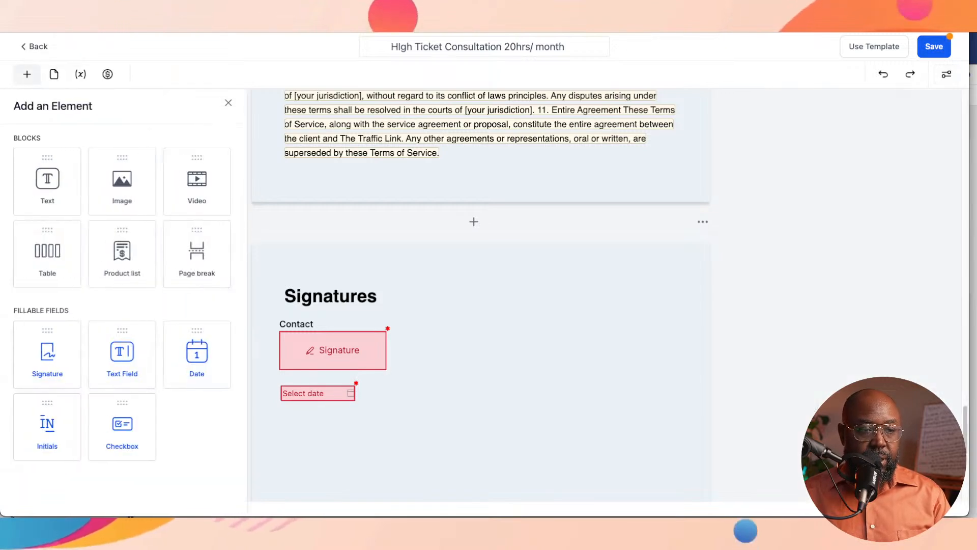
drag(47, 353, 308, 467)
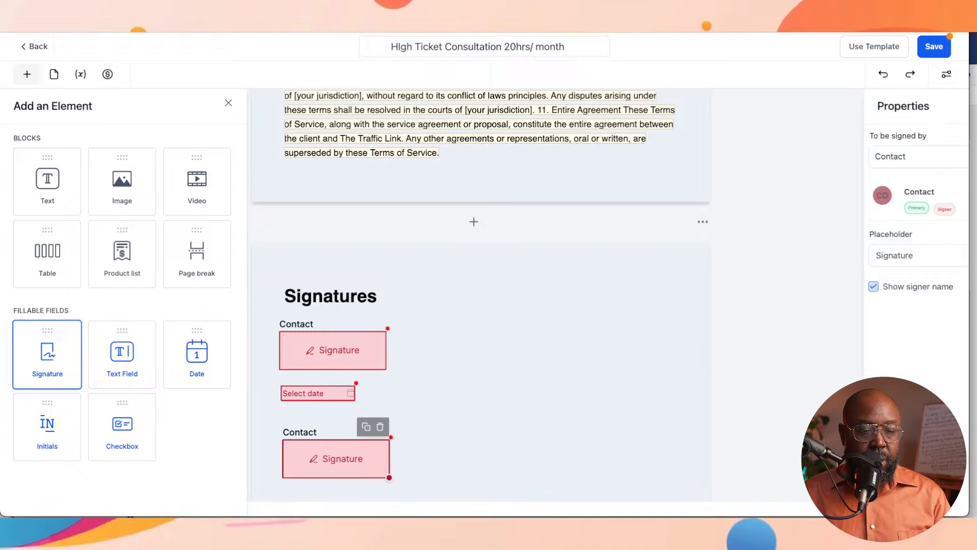
scroll(481, 295, down, 3)
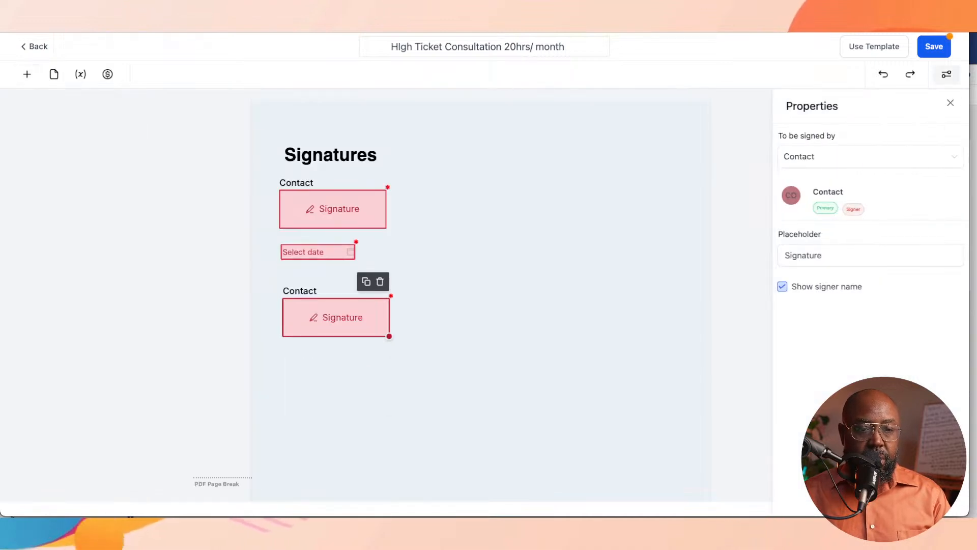
drag(336, 317, 332, 316)
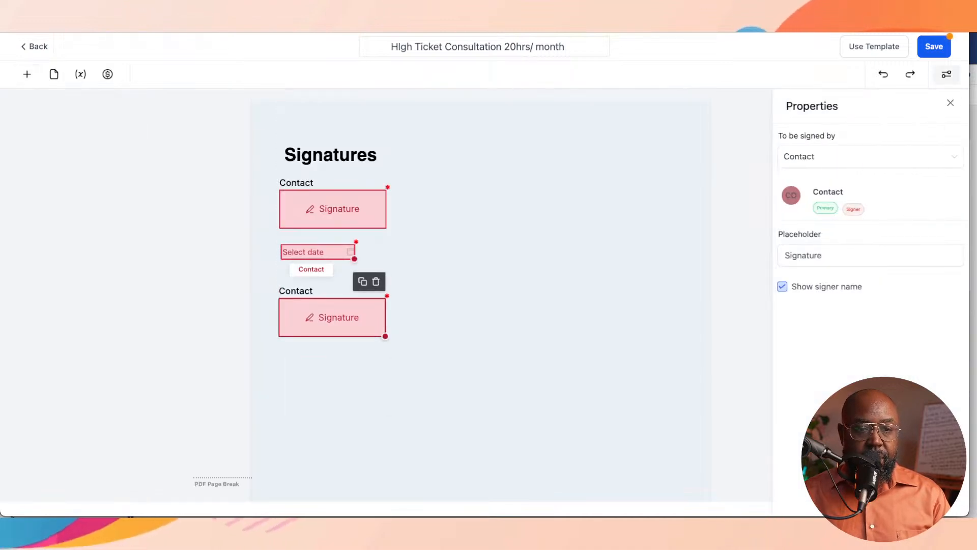
drag(317, 252, 315, 253)
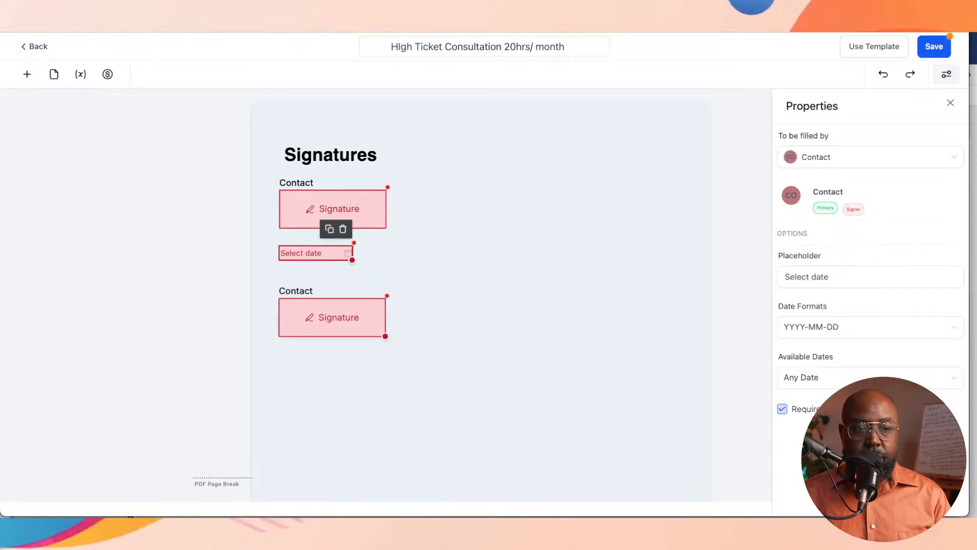
- Assign the second signature field to the account owner as signer and close its properties
click(332, 317)
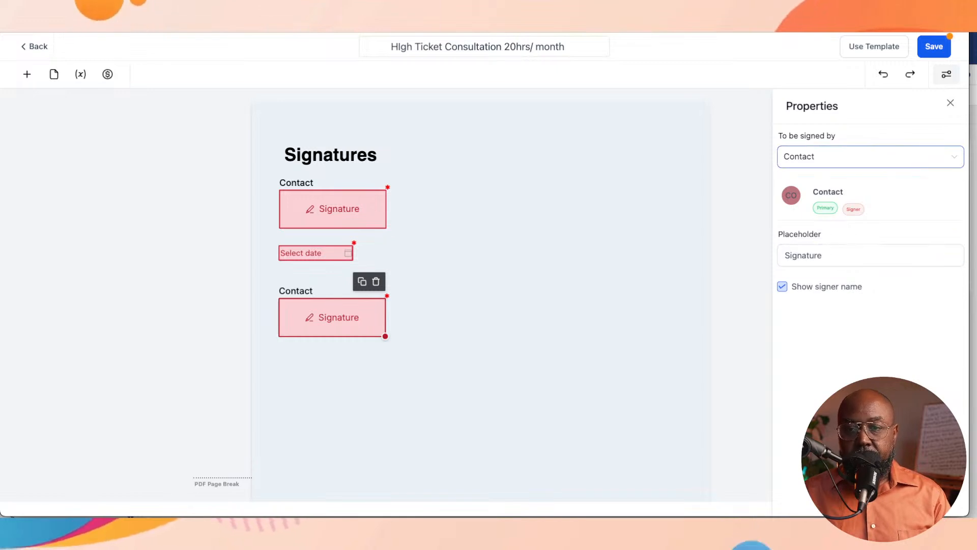
click(870, 156)
click(833, 206)
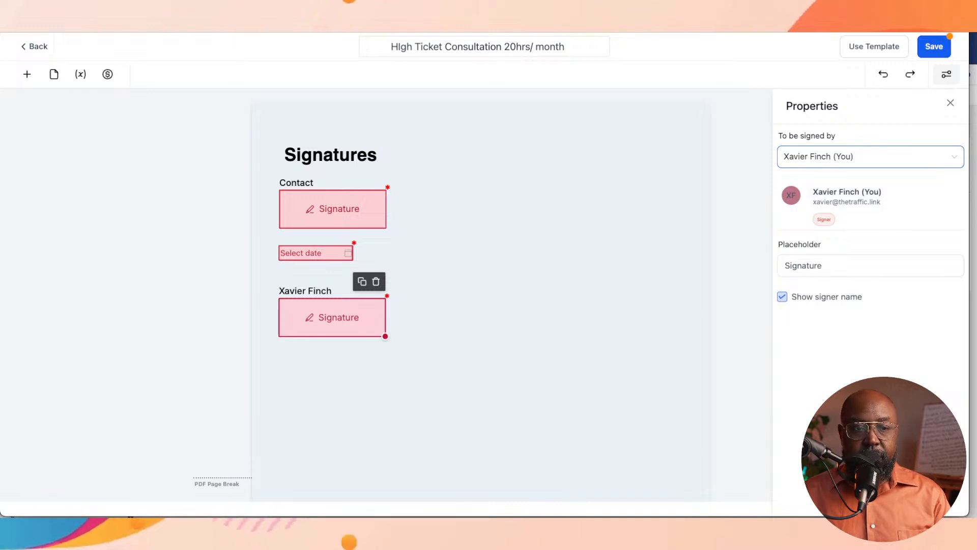
click(950, 103)
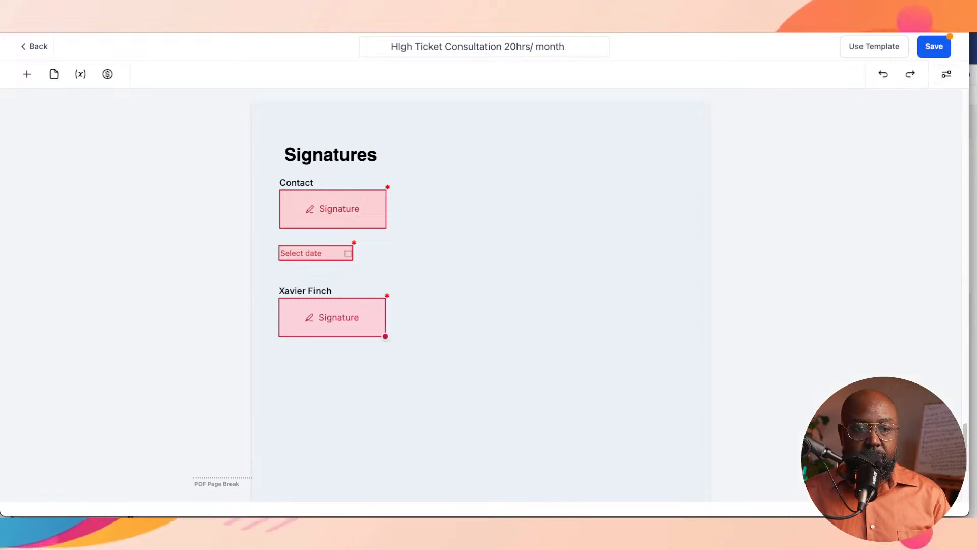
- Place a date field below the second signature and align it with the left edge of the fields above
click(27, 74)
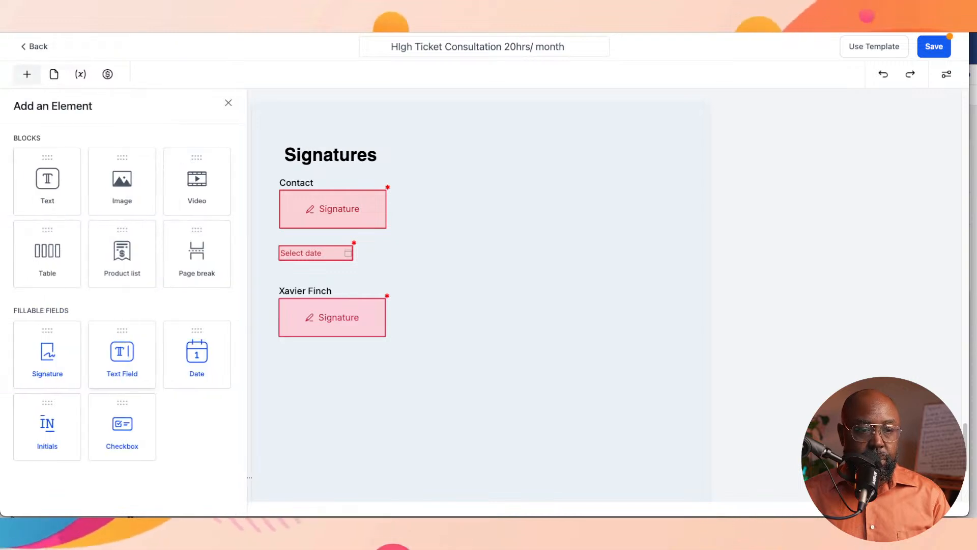
mouse_move(197, 356)
mouse_down()
mouse_move(319, 366)
mouse_move(311, 380)
mouse_up()
click(311, 365)
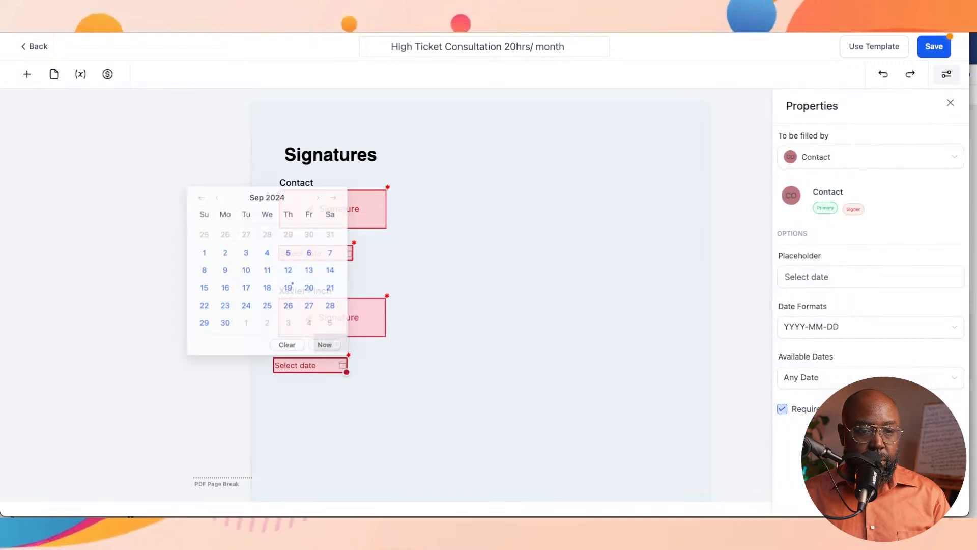
click(306, 386)
drag(311, 366, 316, 365)
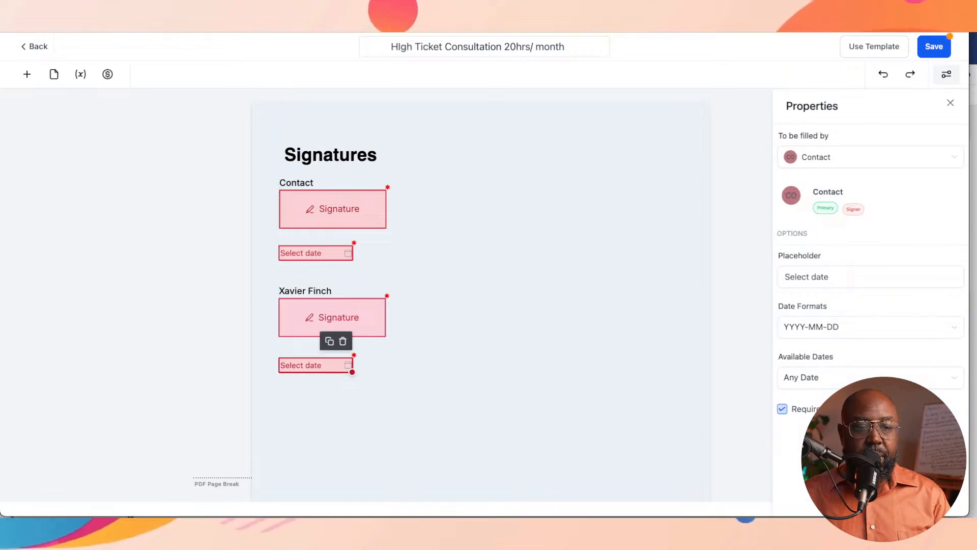
click(326, 407)
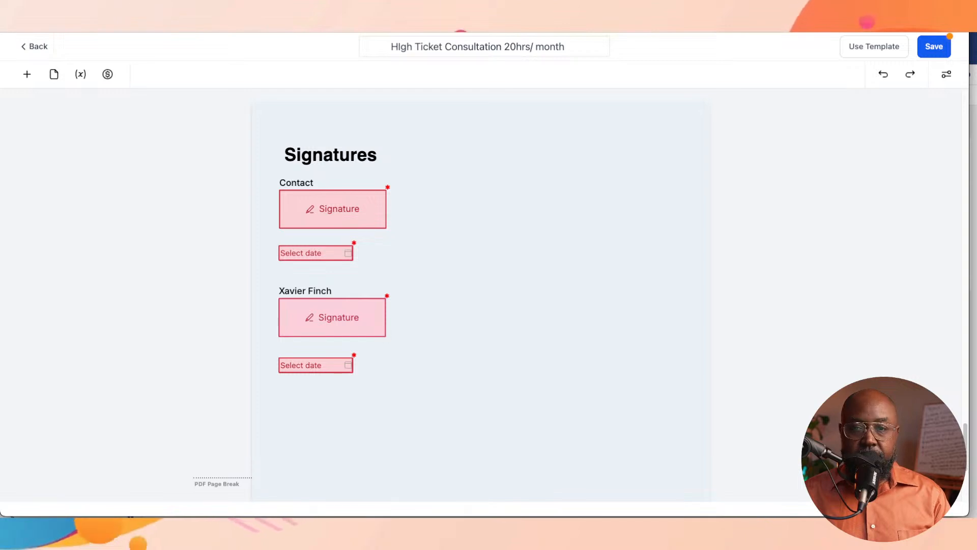
- Look over the finished Signatures page and save the template
scroll(480, 295, up, 3)
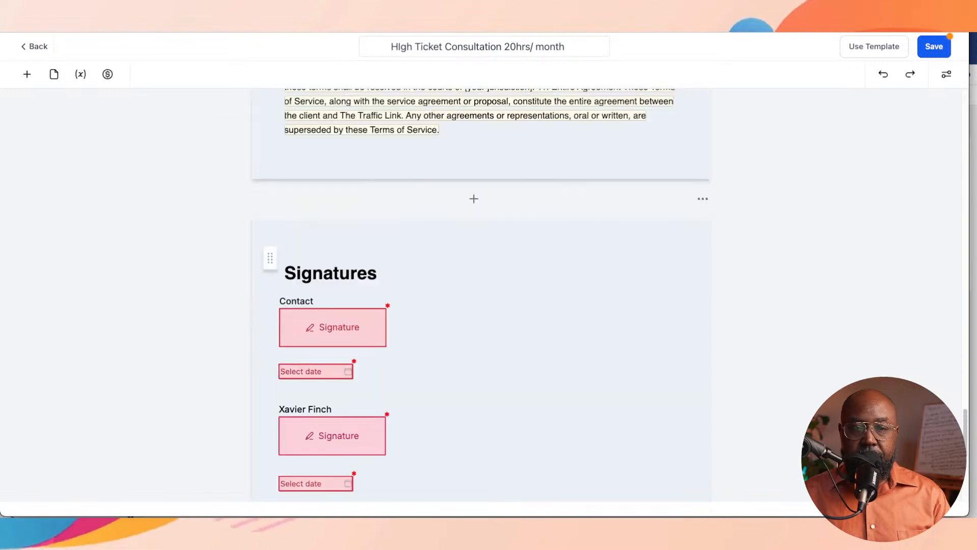
scroll(480, 296, up, 4)
scroll(481, 295, down, 8)
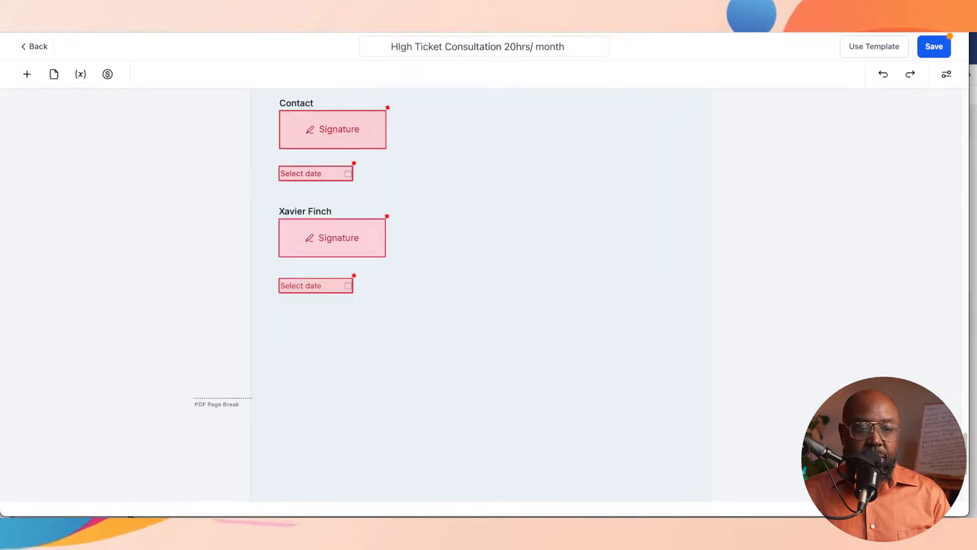
scroll(480, 296, down, 1)
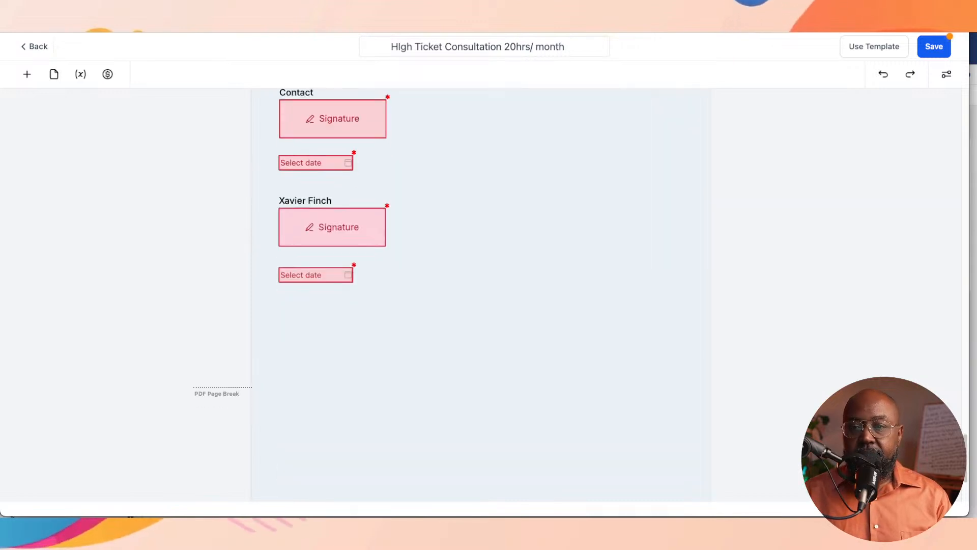
click(933, 46)
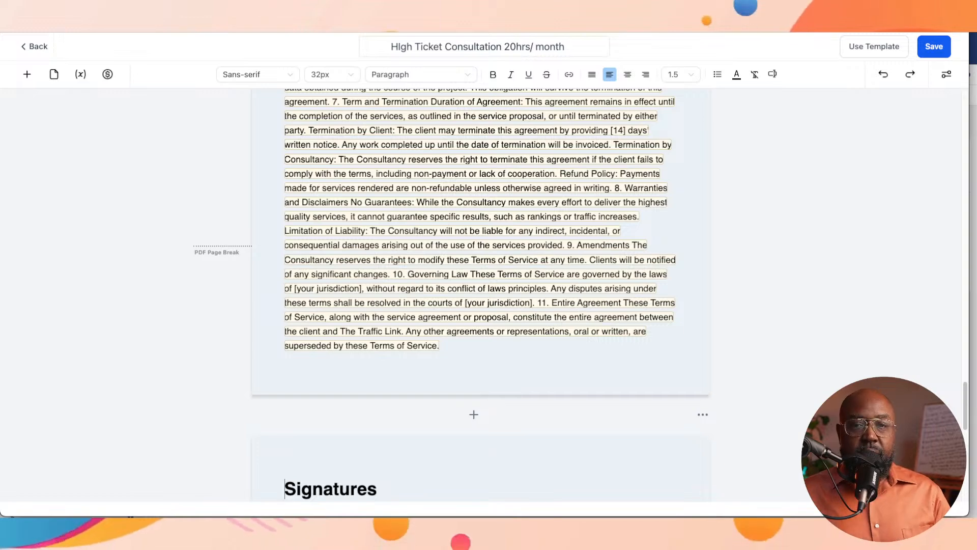
- Examine the Signatures page layout and the end of the terms text before it
scroll(480, 295, down, 8)
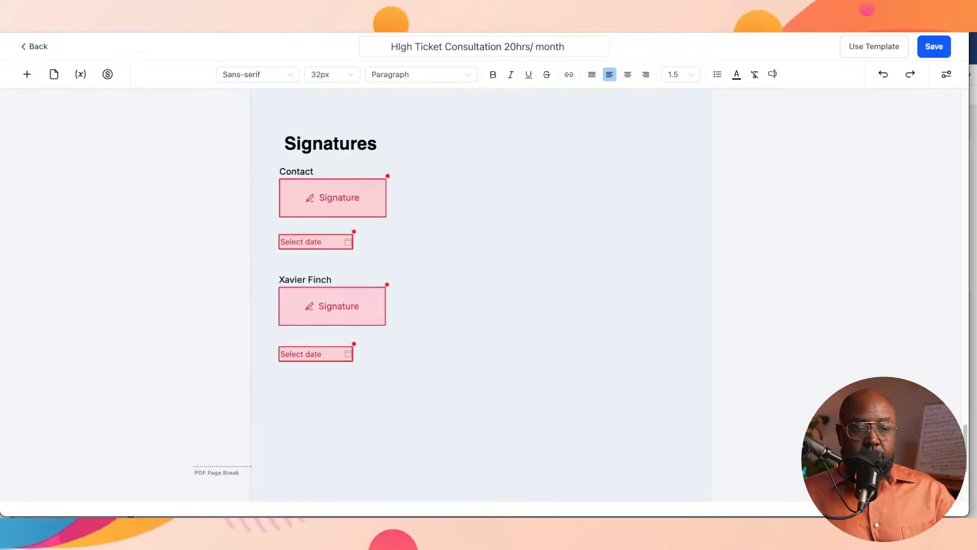
scroll(481, 295, down, 2)
scroll(480, 295, down, 2)
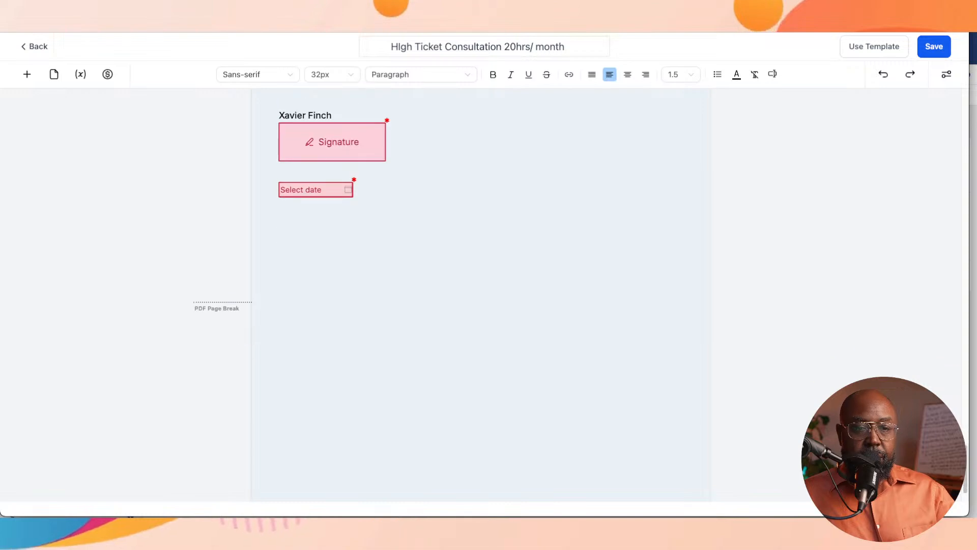
scroll(481, 295, up, 6)
scroll(480, 295, down, 6)
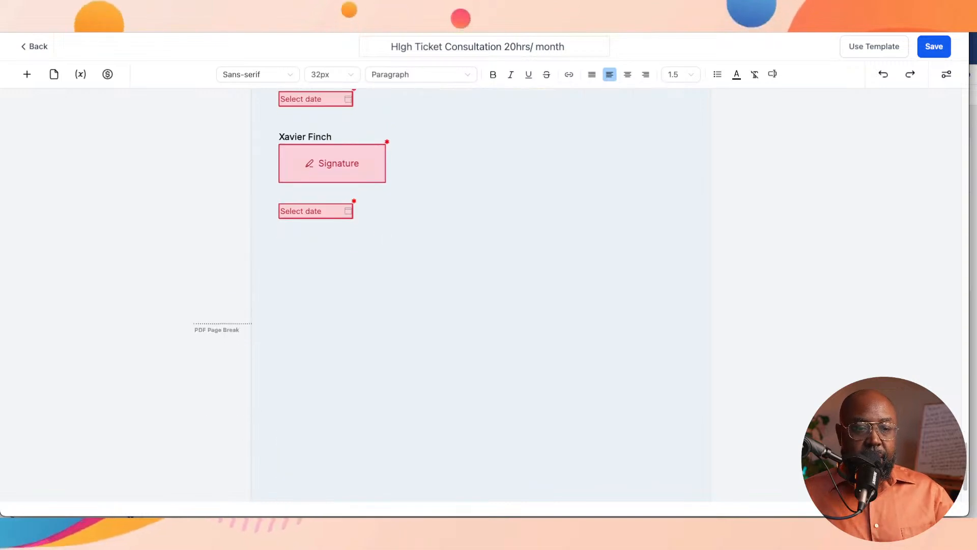
scroll(480, 295, up, 8)
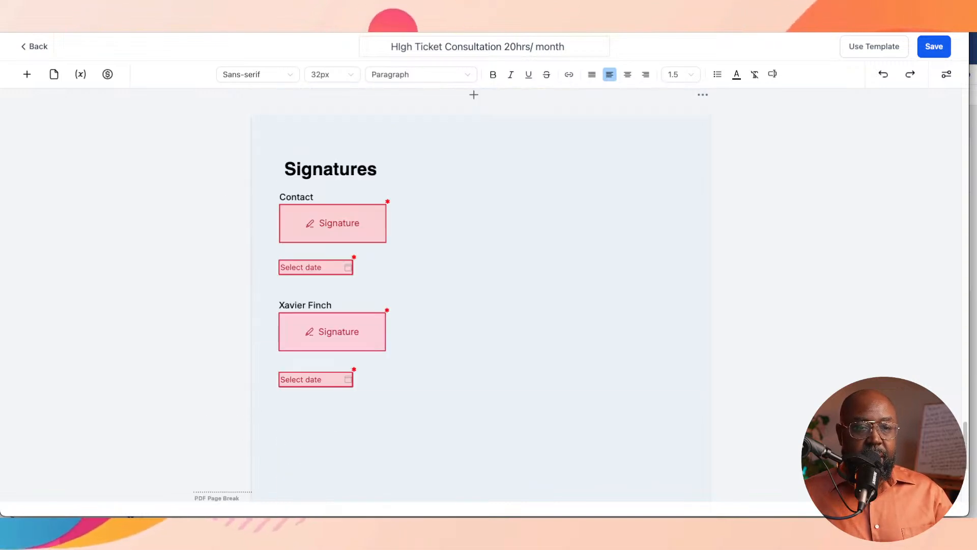
scroll(481, 295, down, 3)
scroll(481, 295, up, 4)
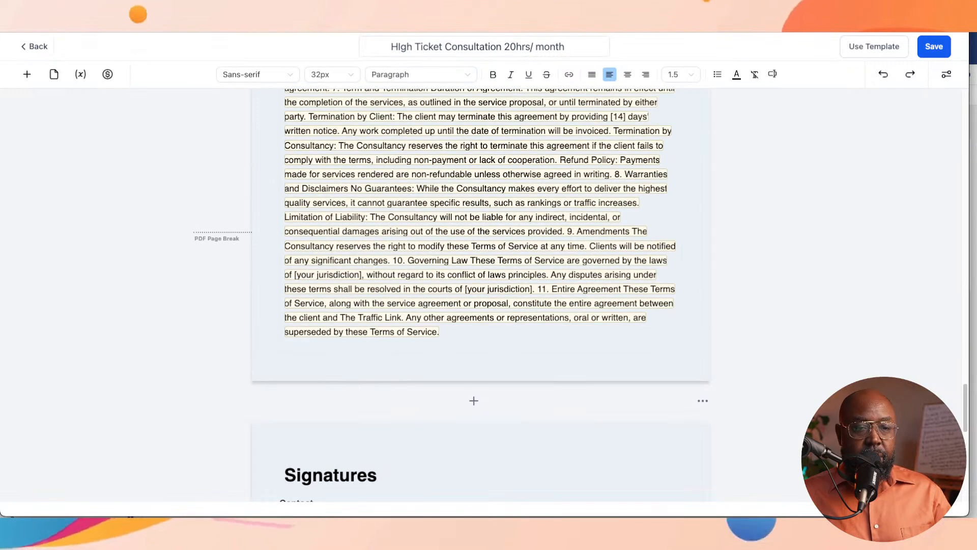
scroll(481, 295, down, 1)
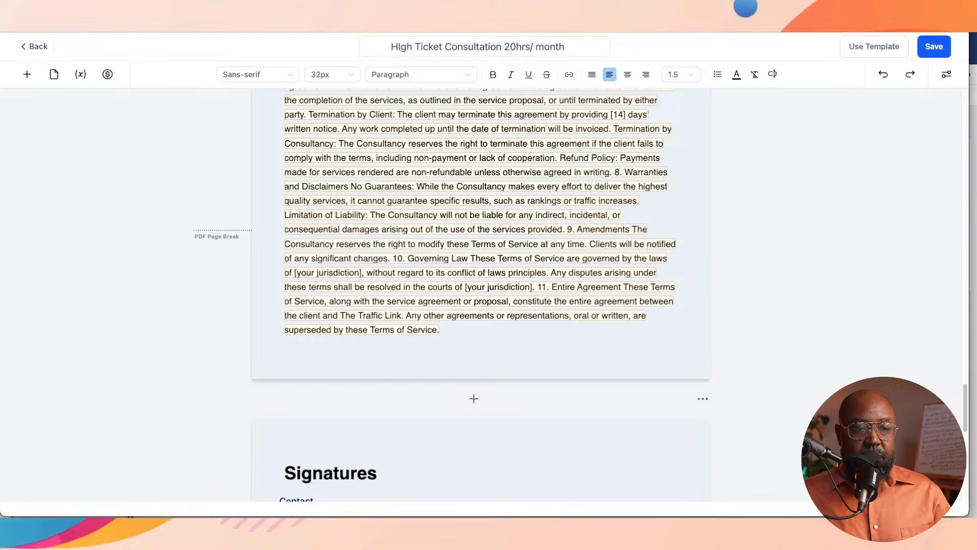
click(351, 295)
scroll(336, 325, down, 5)
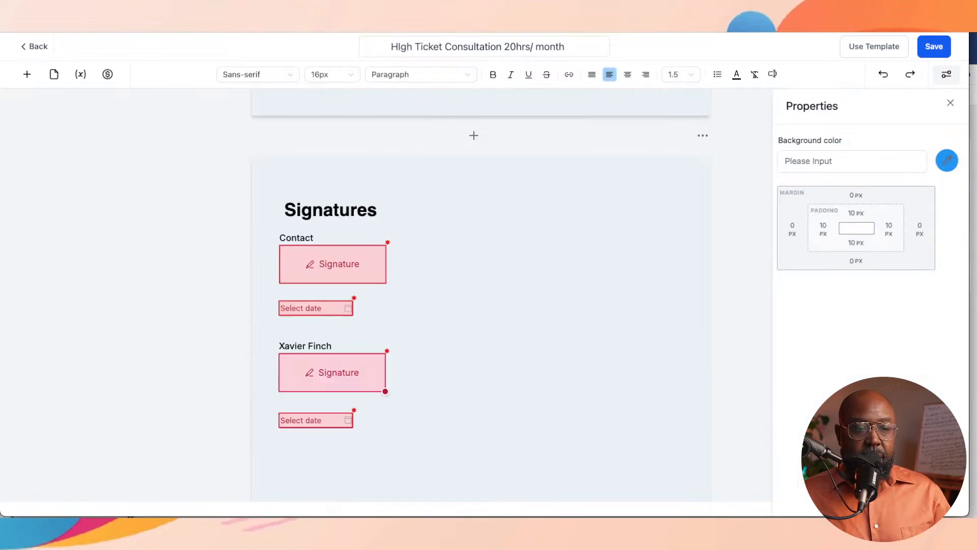
- Review the template from the Signatures page back through the terms to the Scope of Work page and dismiss the element's properties
scroll(315, 419, down, 1)
scroll(481, 295, down, 2)
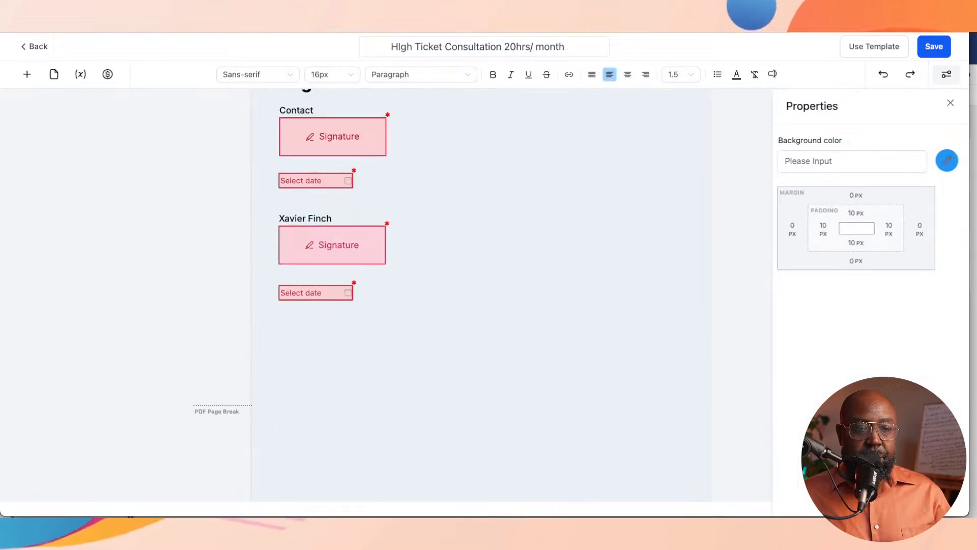
scroll(481, 295, up, 4)
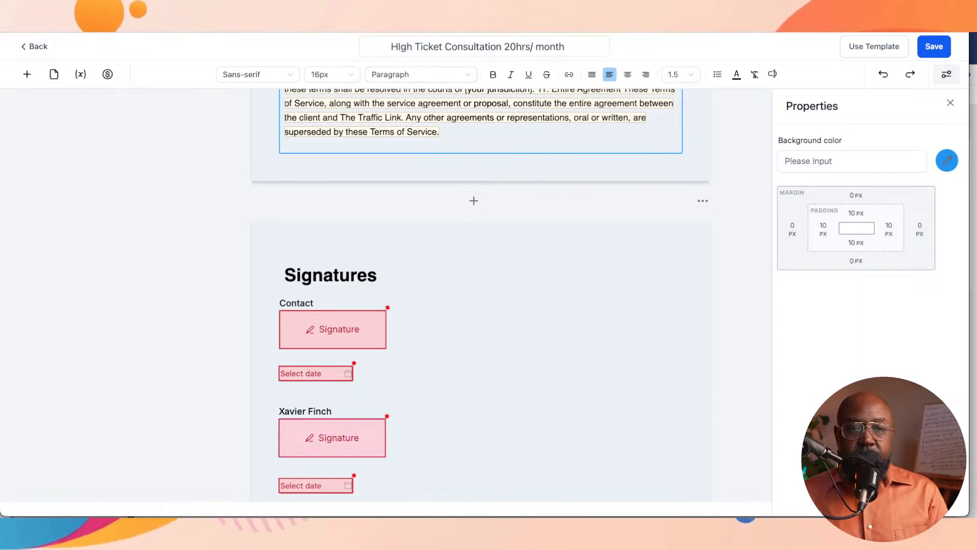
scroll(481, 296, up, 12)
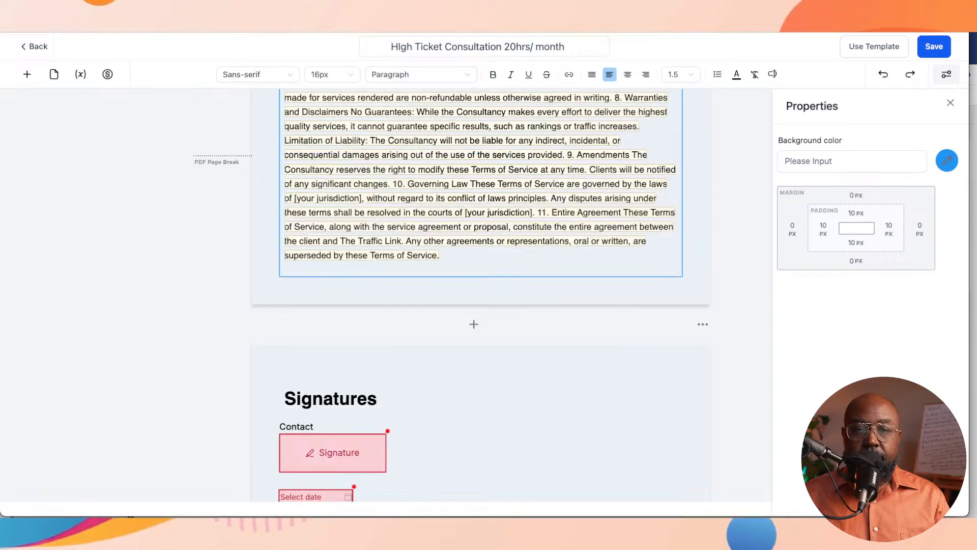
scroll(481, 295, up, 15)
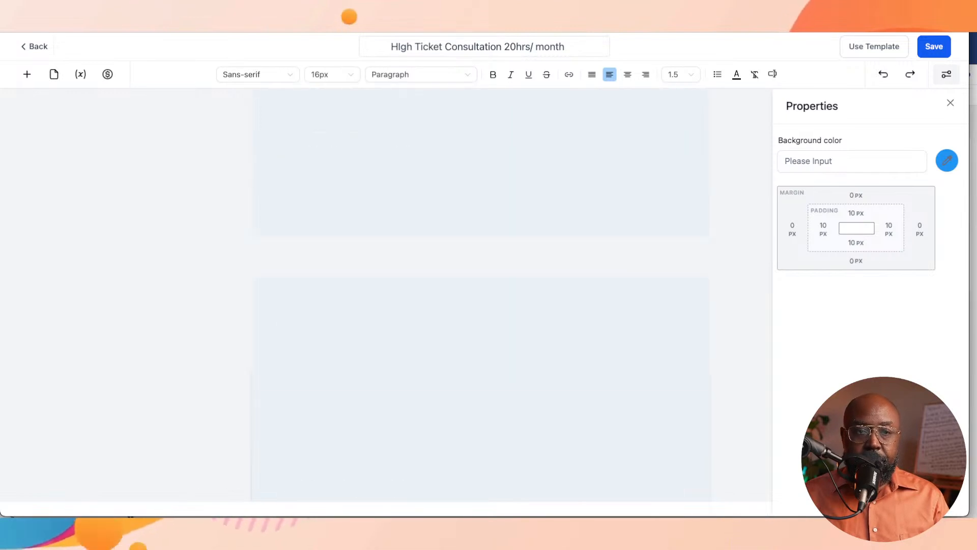
click(950, 103)
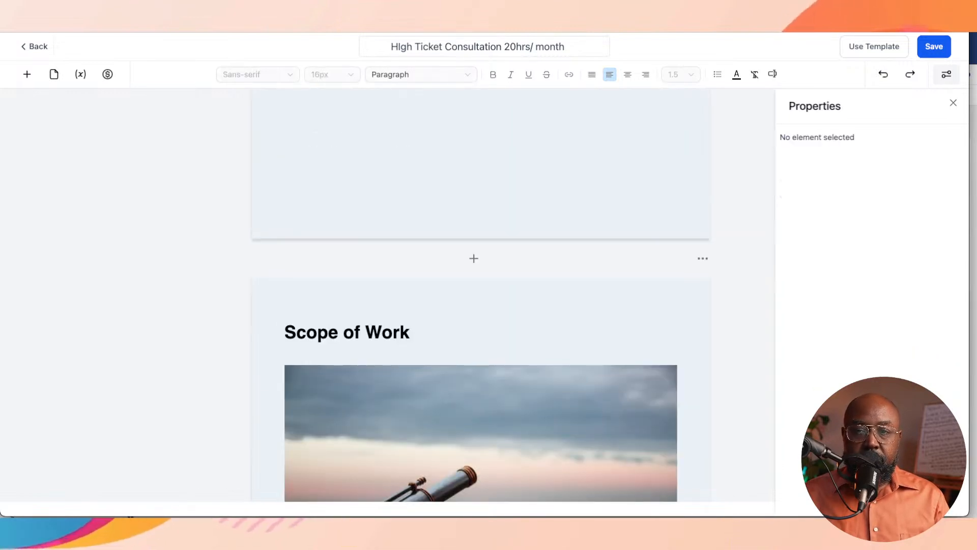
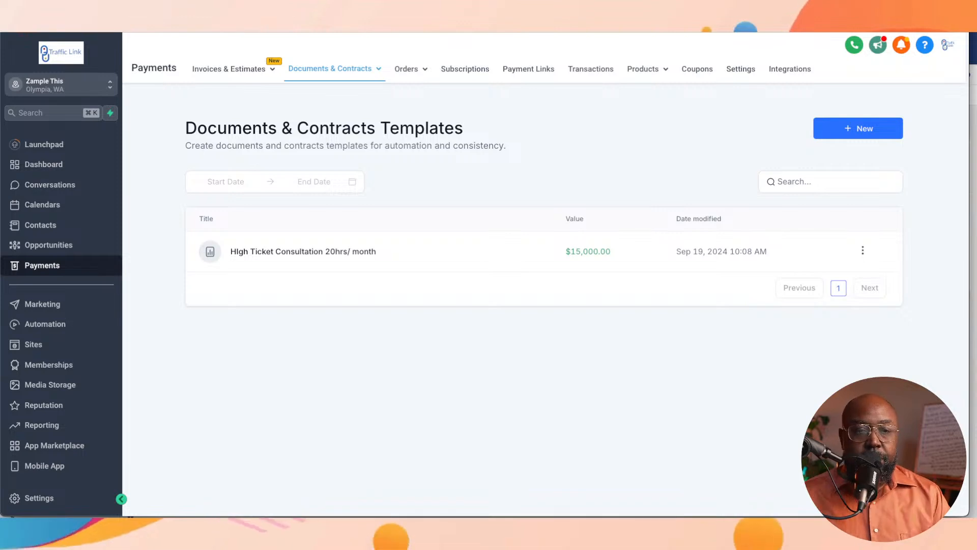
- Check the list of all documents and contracts, and create a document from the "HIgh Ticket Consultation 20hrs/ month" template
mouse_move(335, 69)
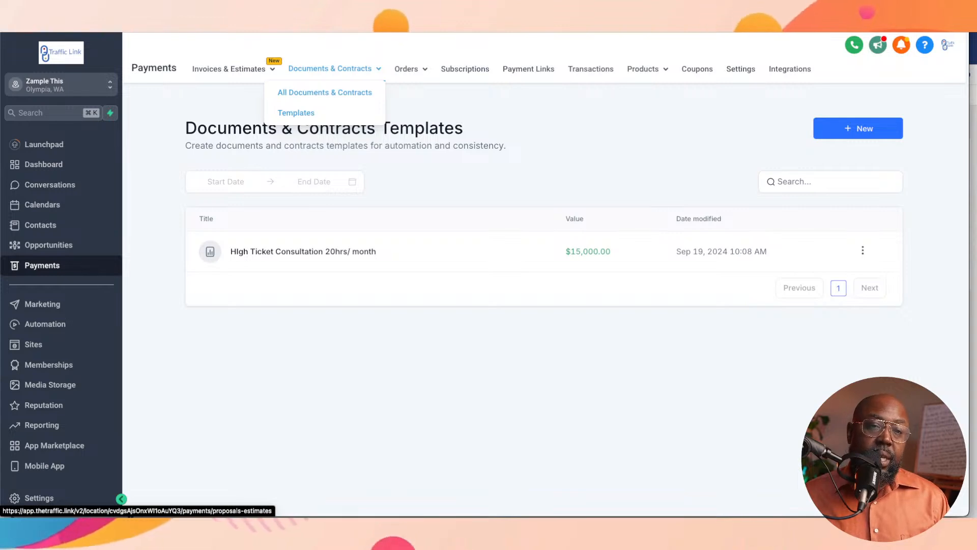
click(324, 92)
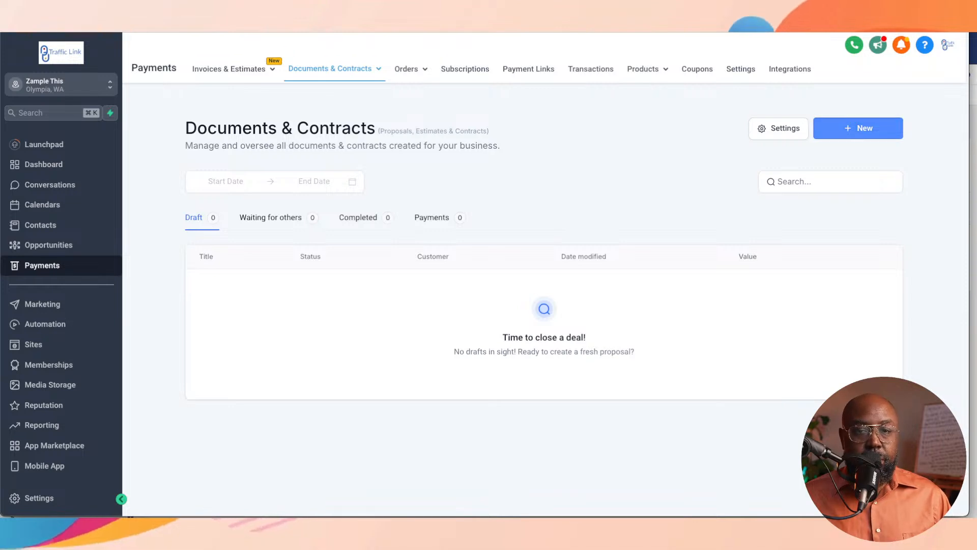
click(858, 128)
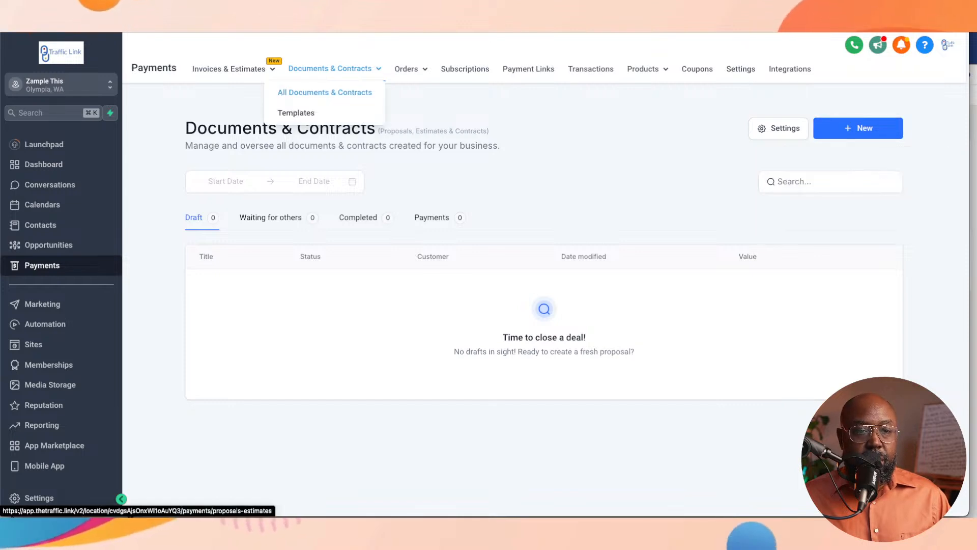
click(295, 112)
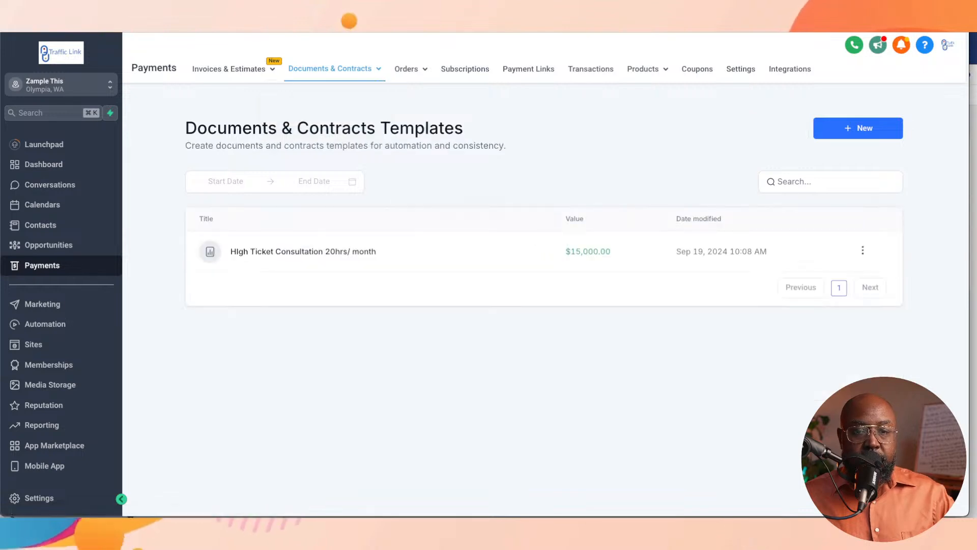
click(863, 250)
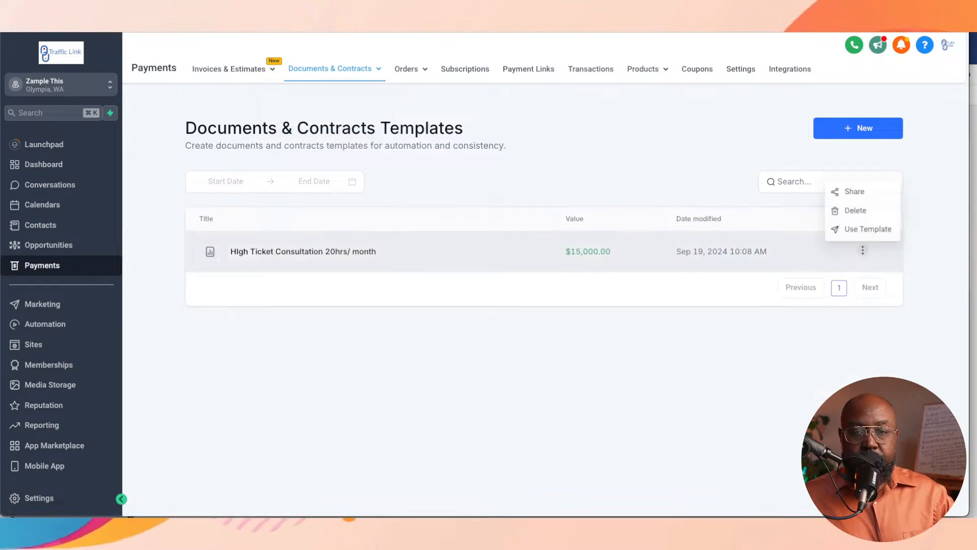
click(868, 229)
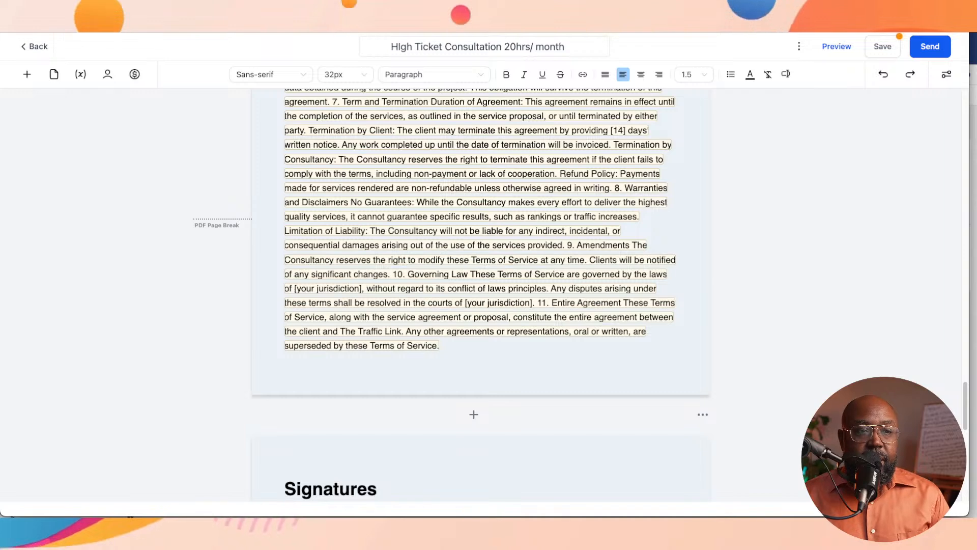
- Enable direct payment in the new document's payment settings so that payments are collected immediately after signing
scroll(480, 295, up, 1)
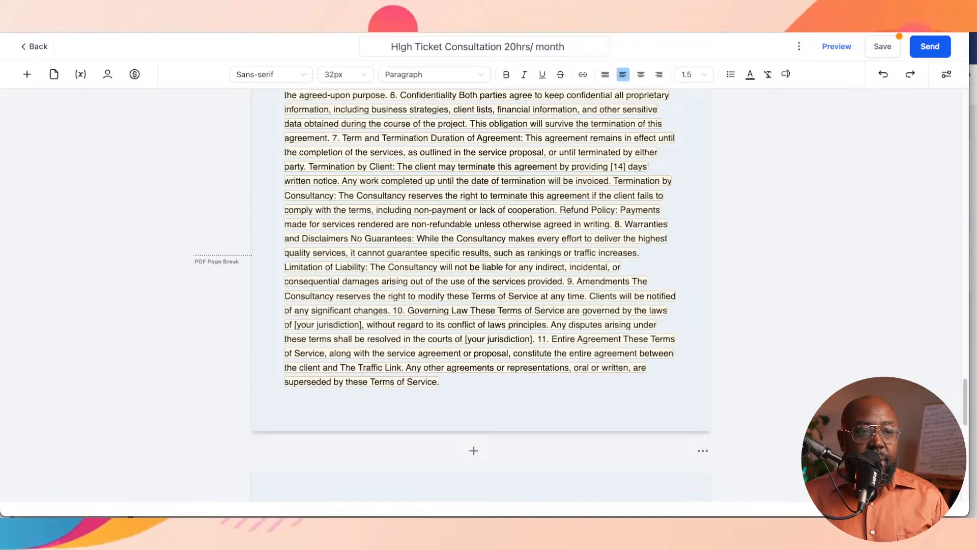
scroll(480, 295, up, 10)
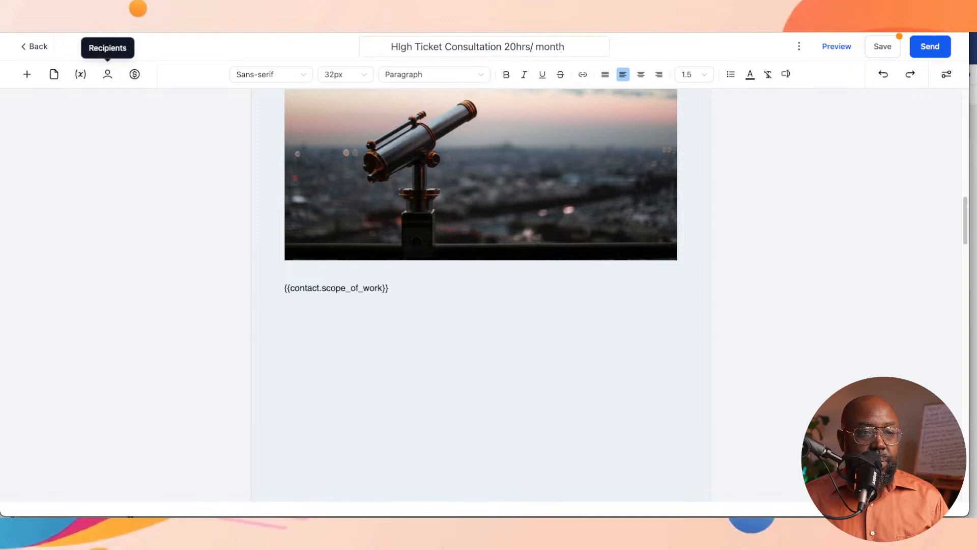
click(134, 74)
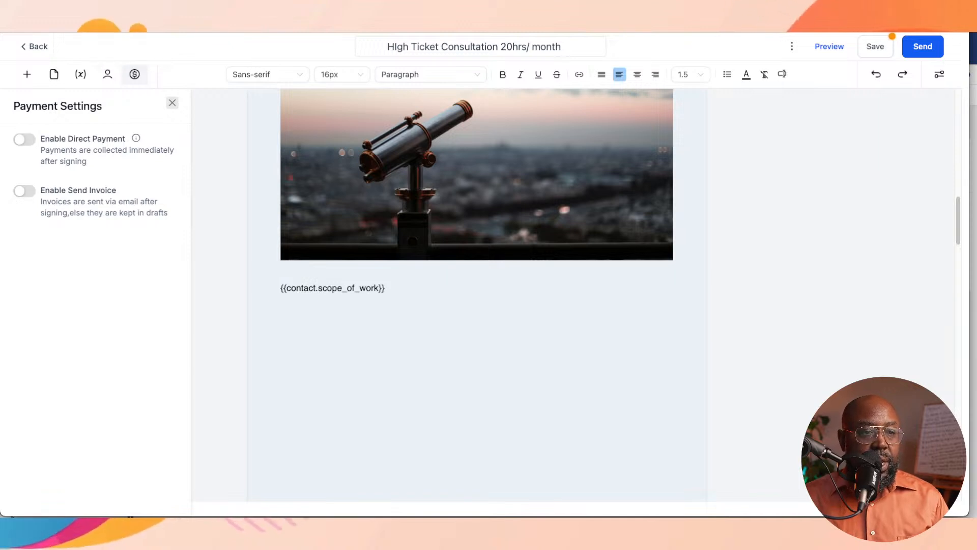
click(25, 140)
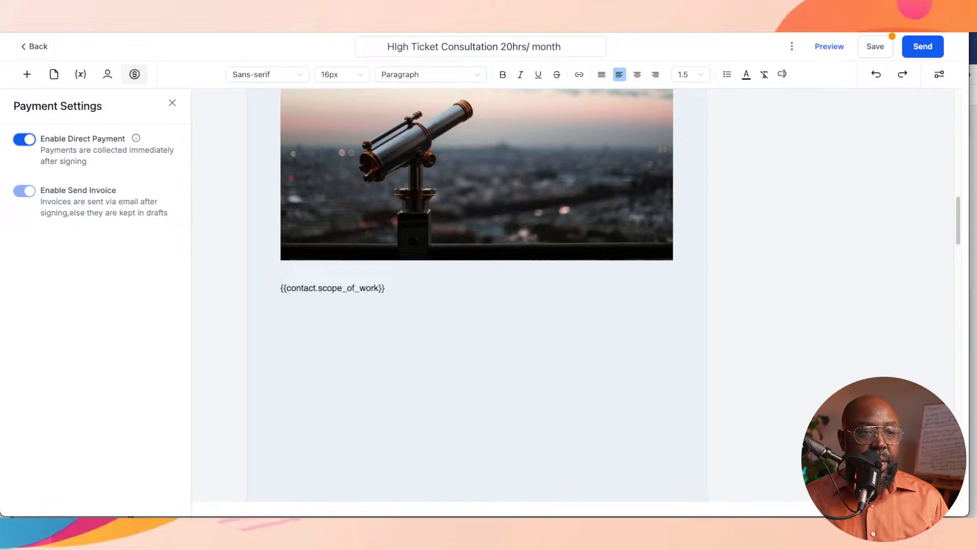
click(172, 103)
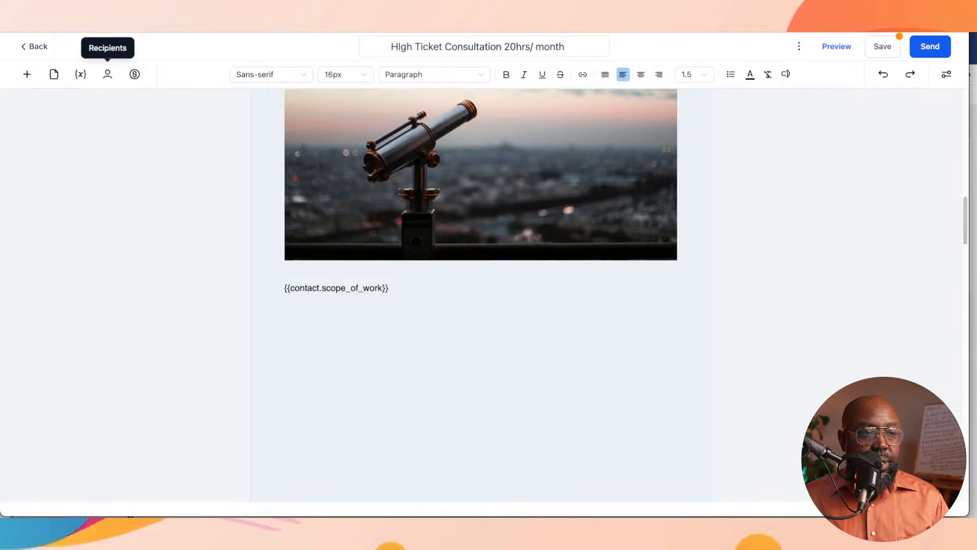
- Assign the first contact in the recipients list as the document's primary client
click(107, 74)
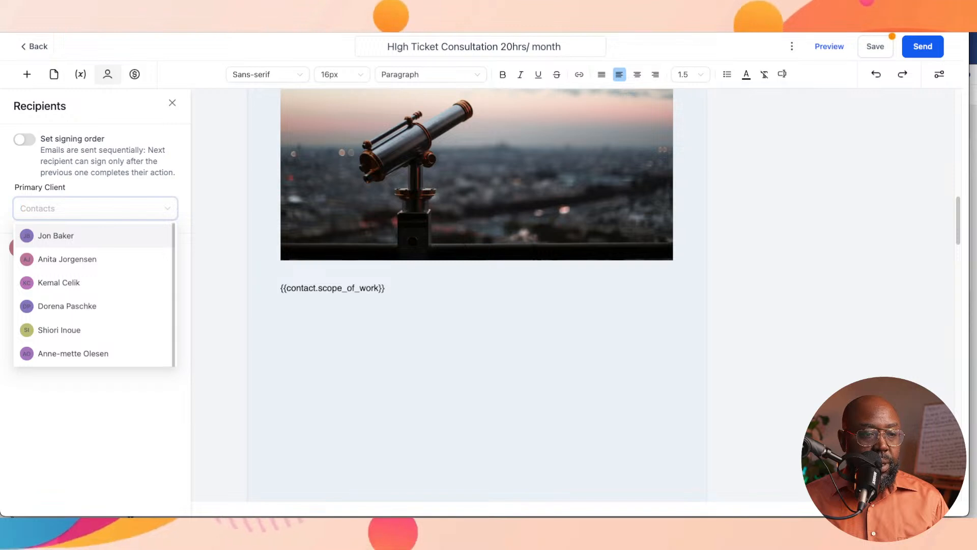
click(56, 236)
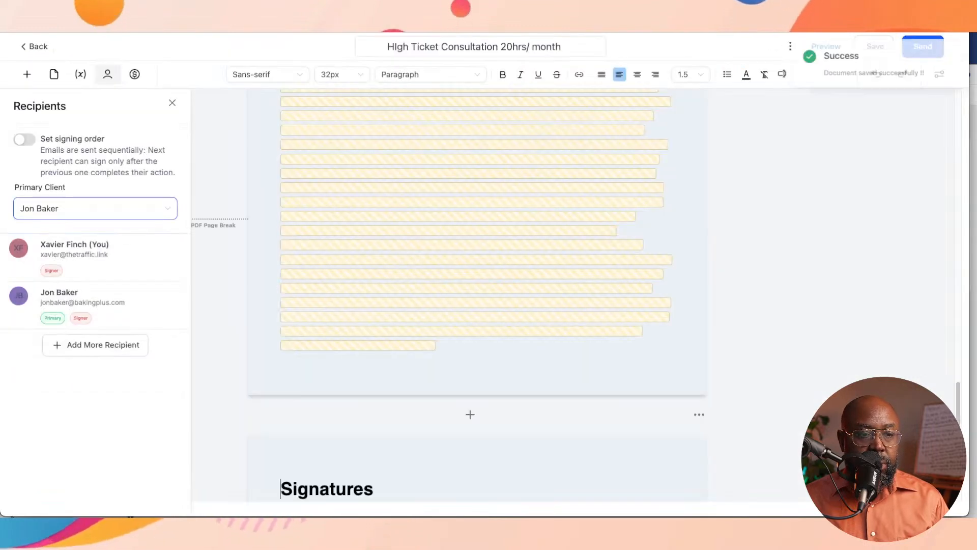
- Inspect the client name, author name and date variables in the proposal text block on the document's cover page
scroll(476, 295, up, 20)
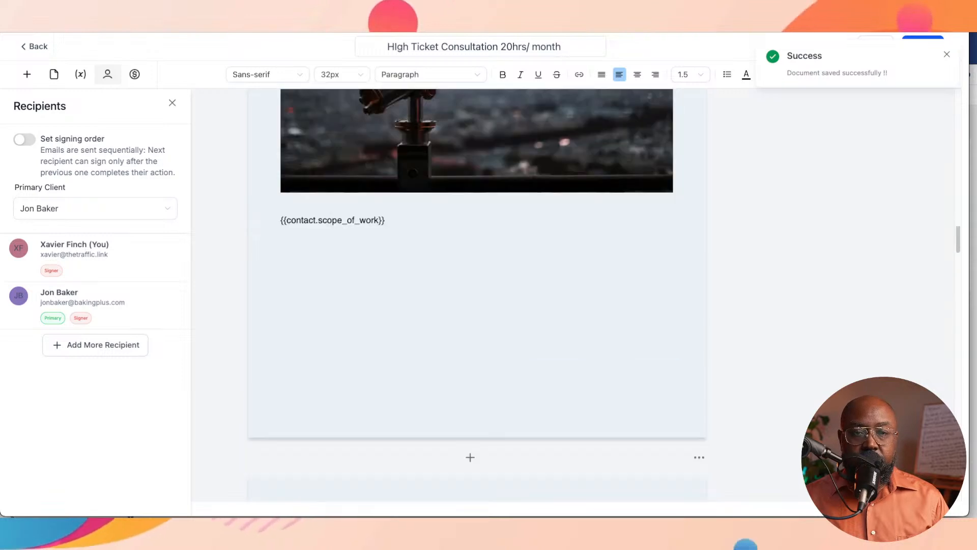
scroll(477, 296, down, 3)
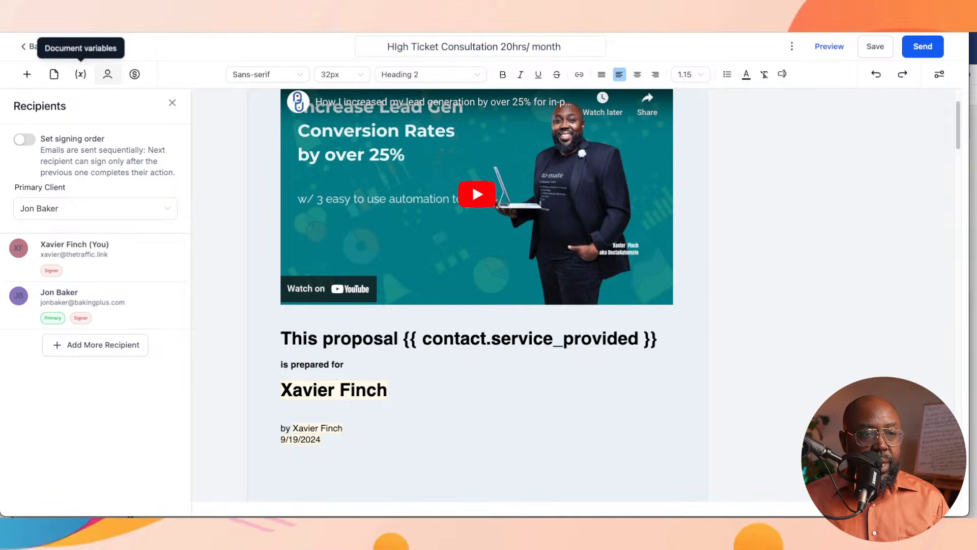
scroll(477, 295, down, 1)
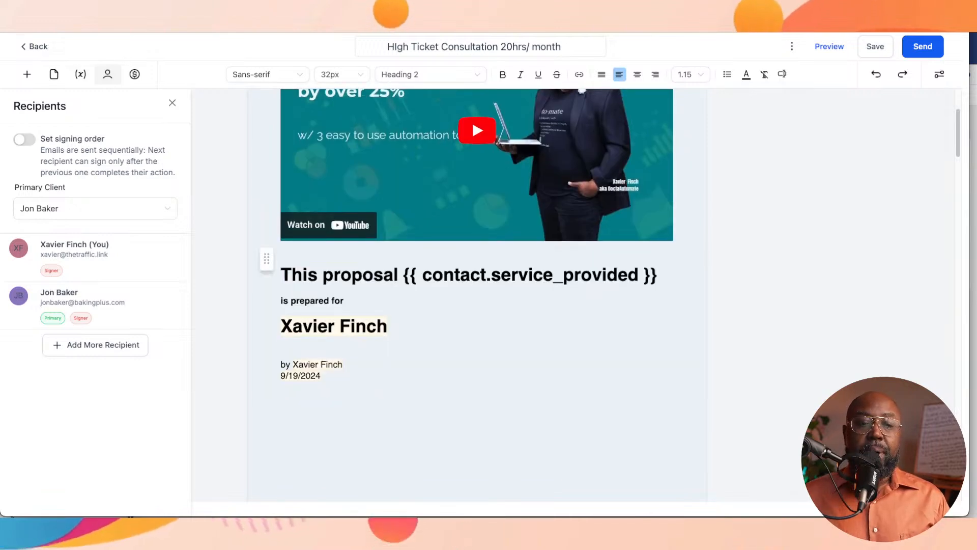
click(317, 364)
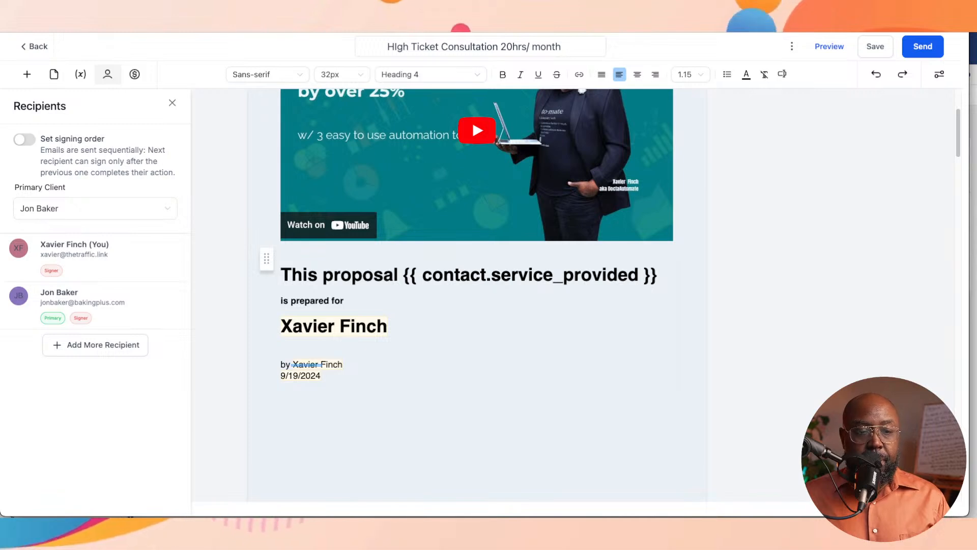
click(282, 364)
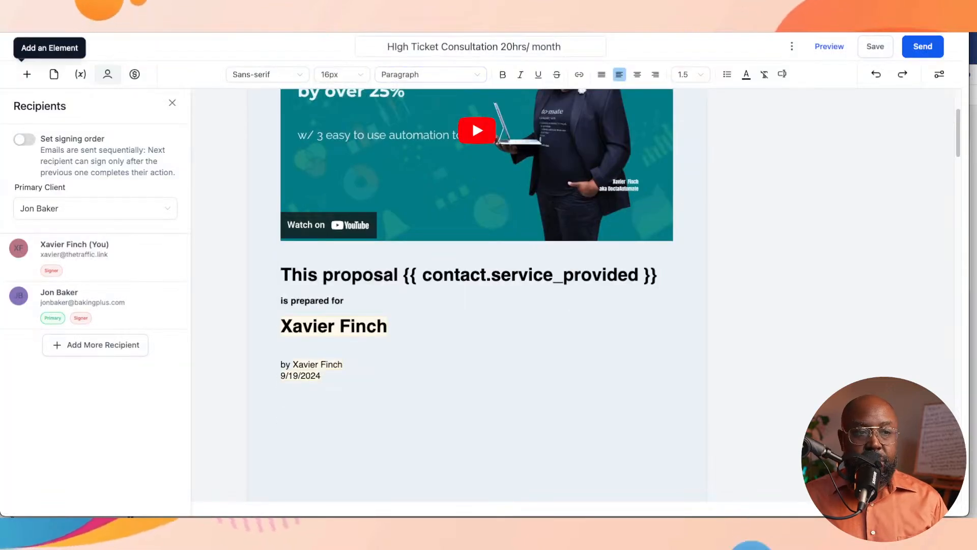
click(281, 364)
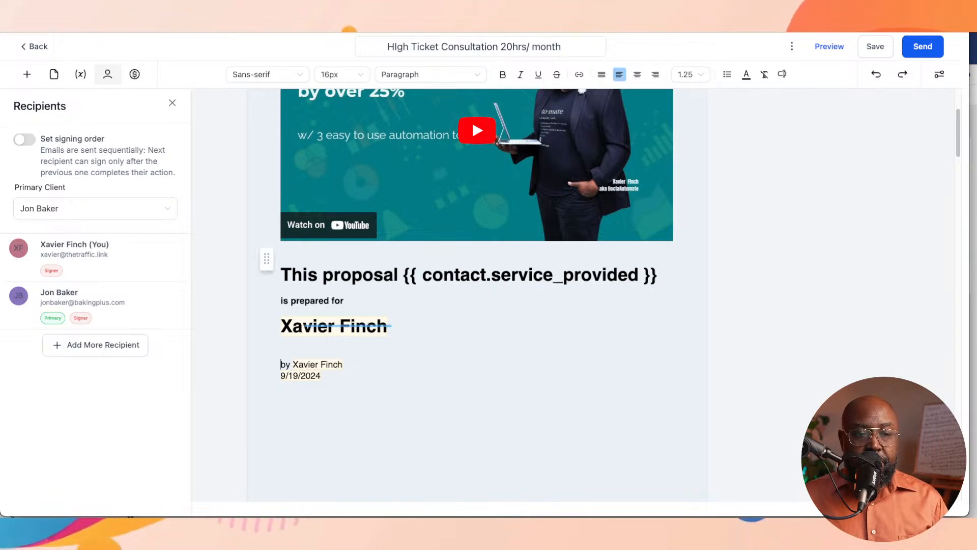
click(316, 326)
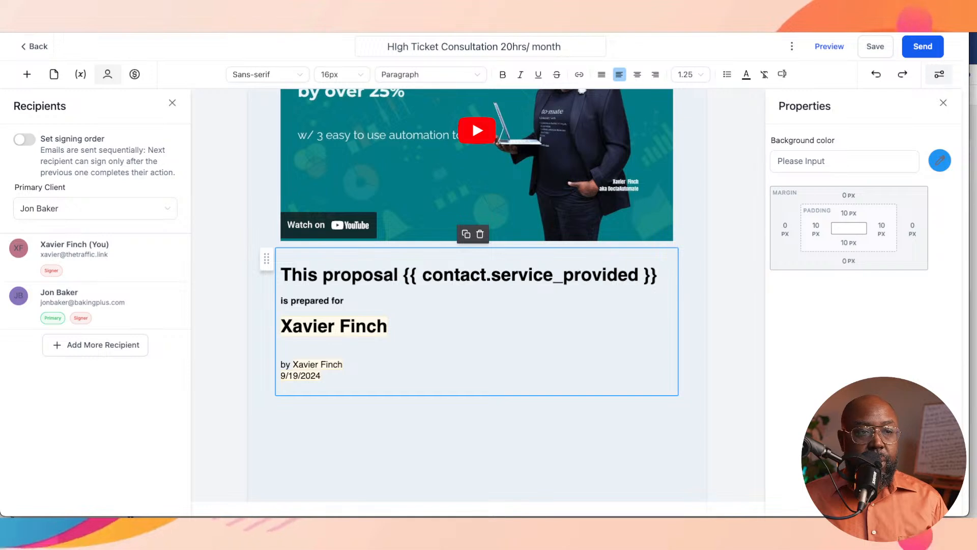
click(943, 102)
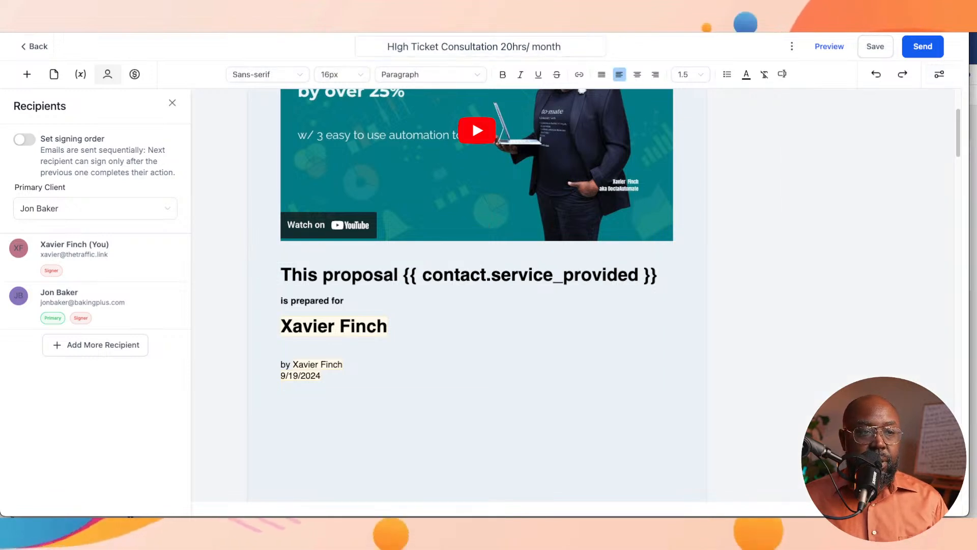
- Leave the document and open the "HIgh Ticket Consultation 20hrs/ month" template for editing from the templates list
key(super+r)
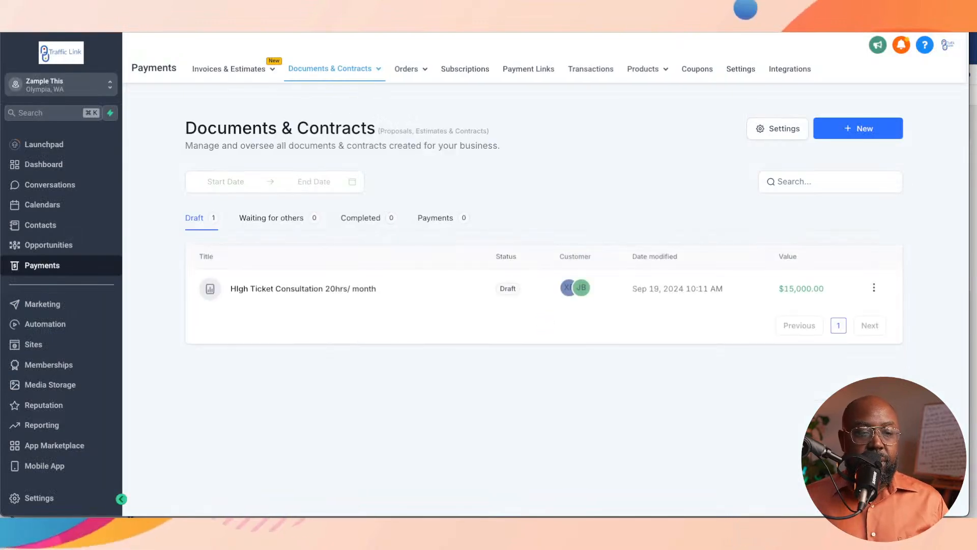
mouse_move(334, 69)
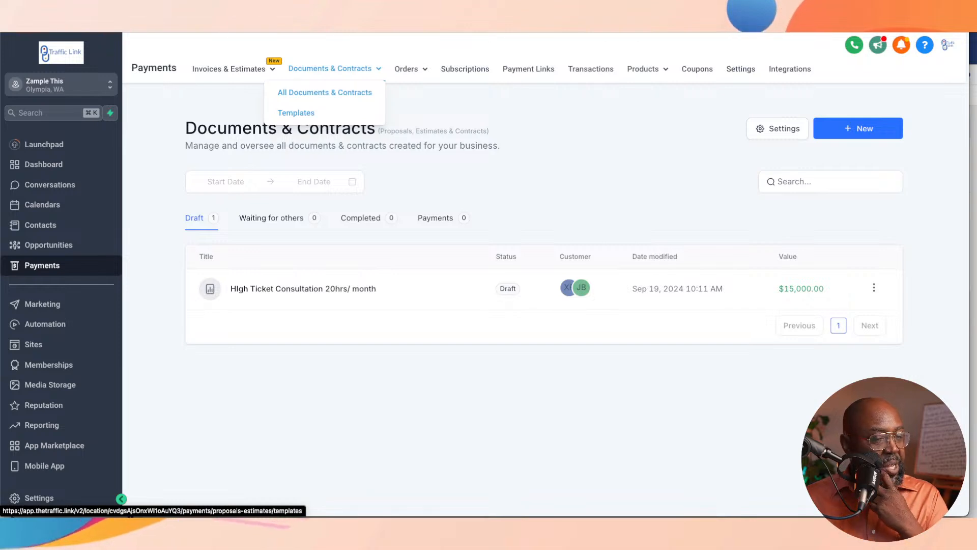
click(296, 113)
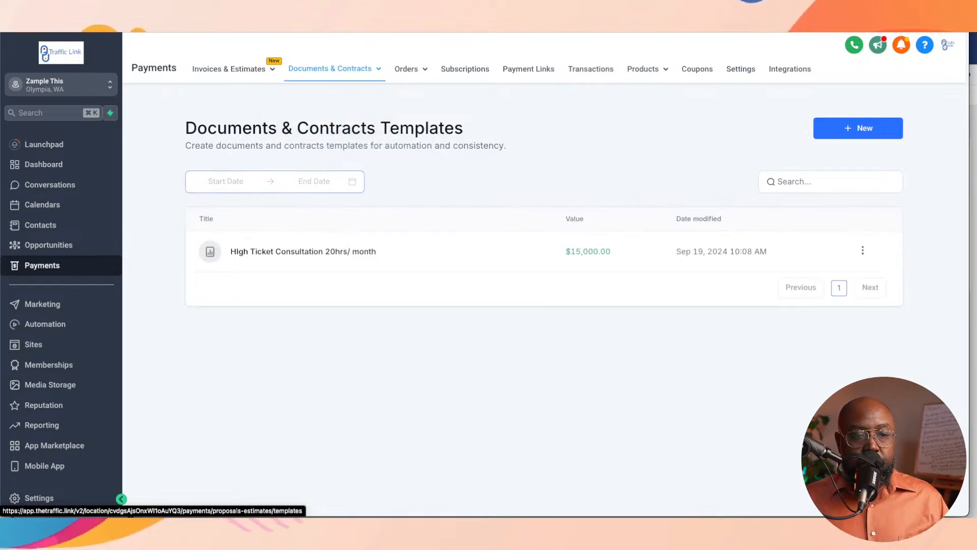
click(303, 251)
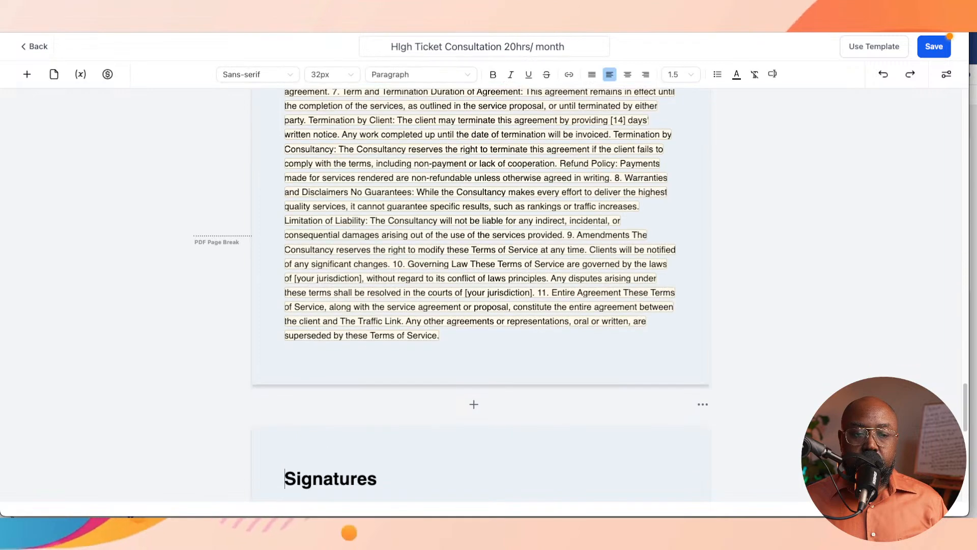
- Remove the blank line between "is prepared for" and the client name in the proposal text block on the template's cover page
scroll(480, 254, down, 5)
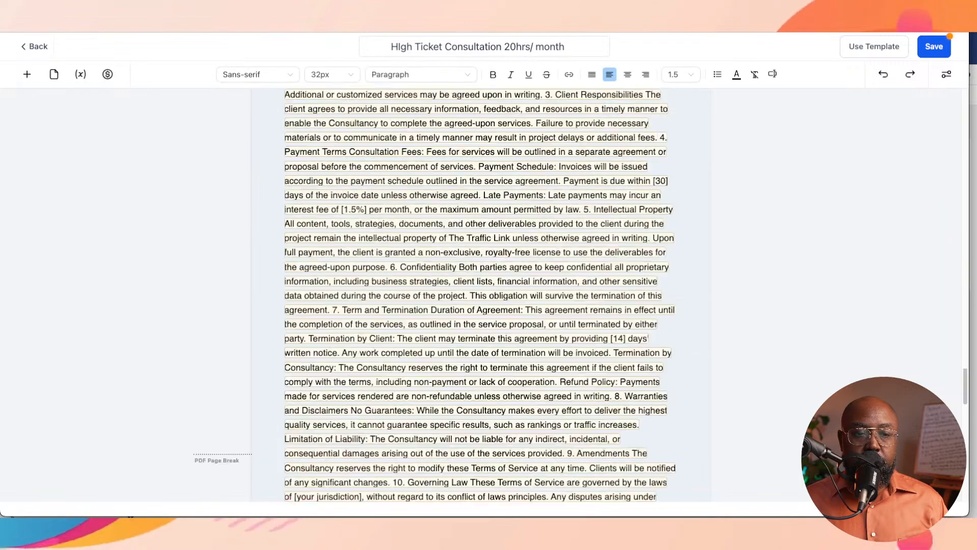
scroll(480, 295, up, 15)
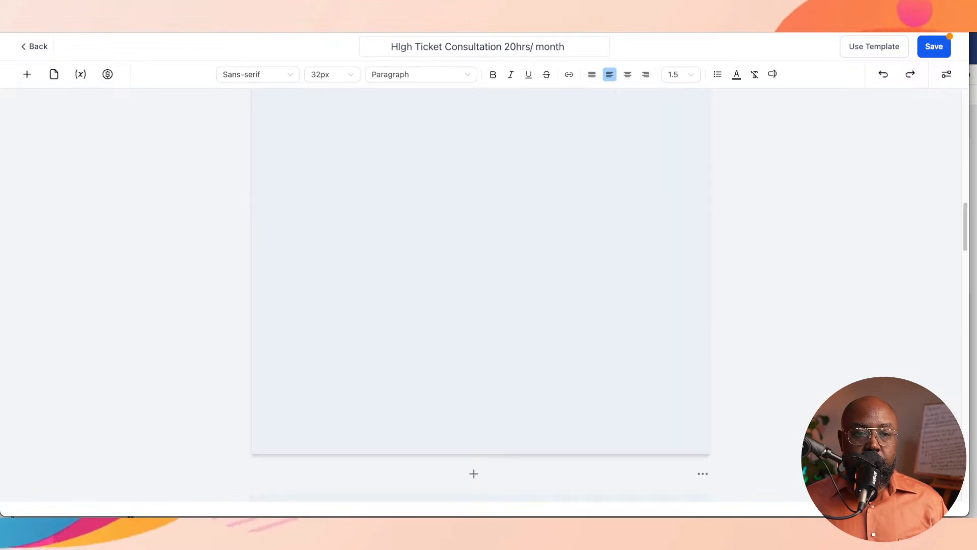
scroll(480, 295, down, 6)
scroll(480, 295, up, 3)
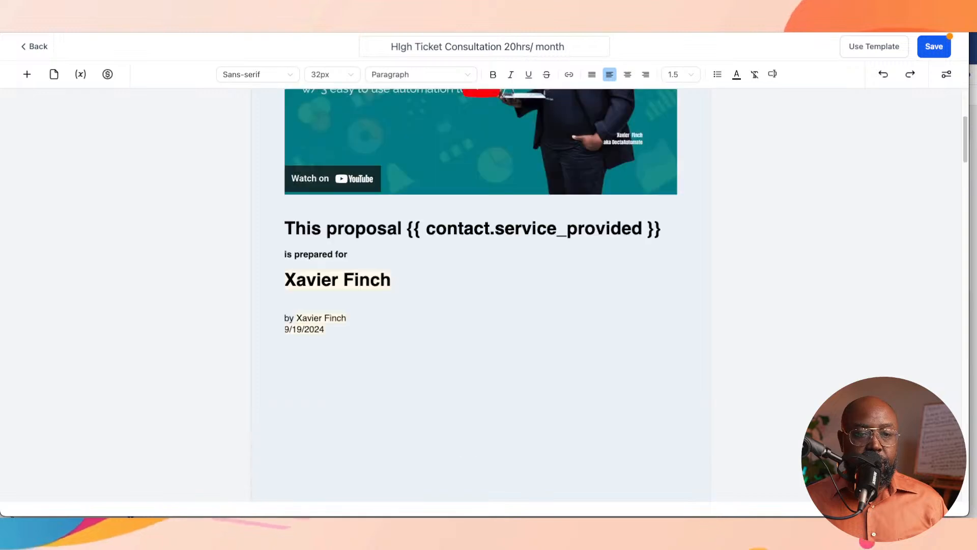
click(534, 270)
click(270, 254)
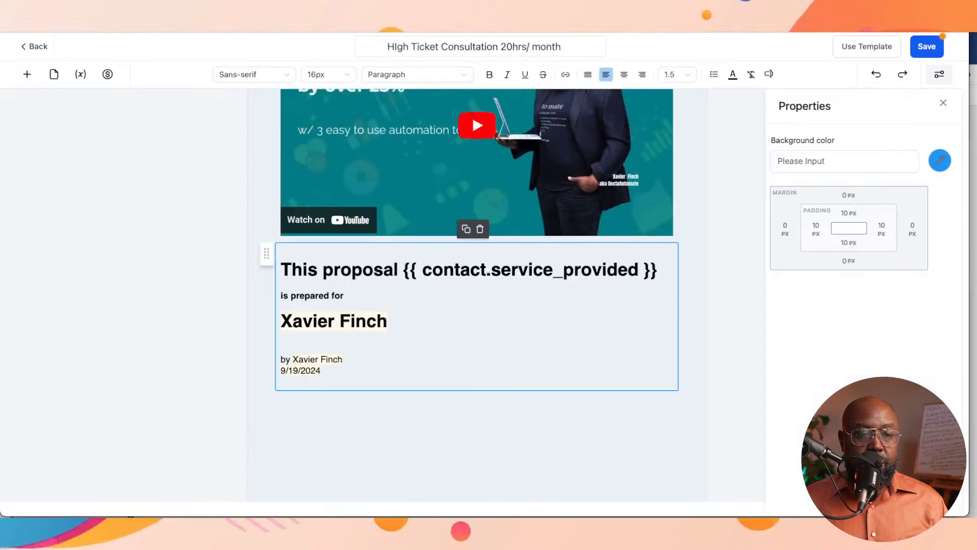
click(533, 270)
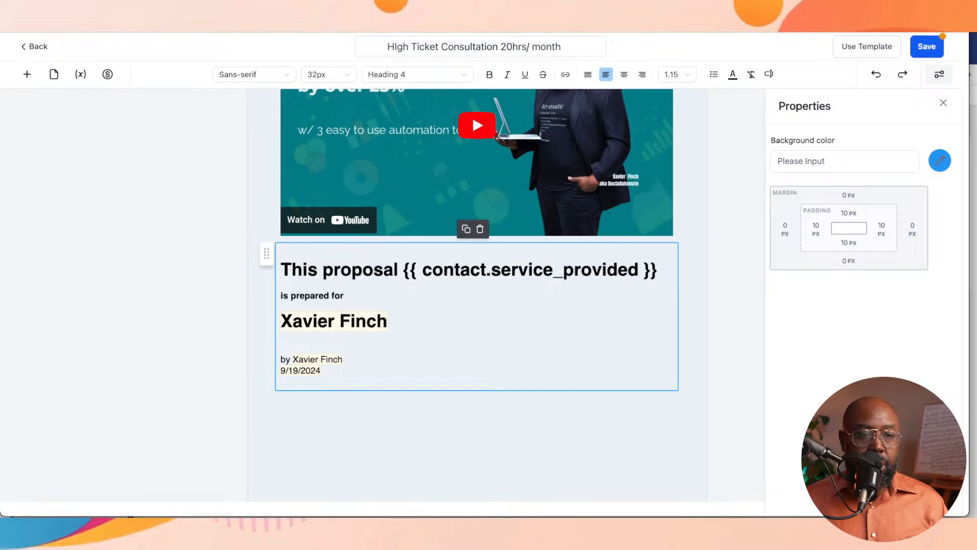
click(281, 305)
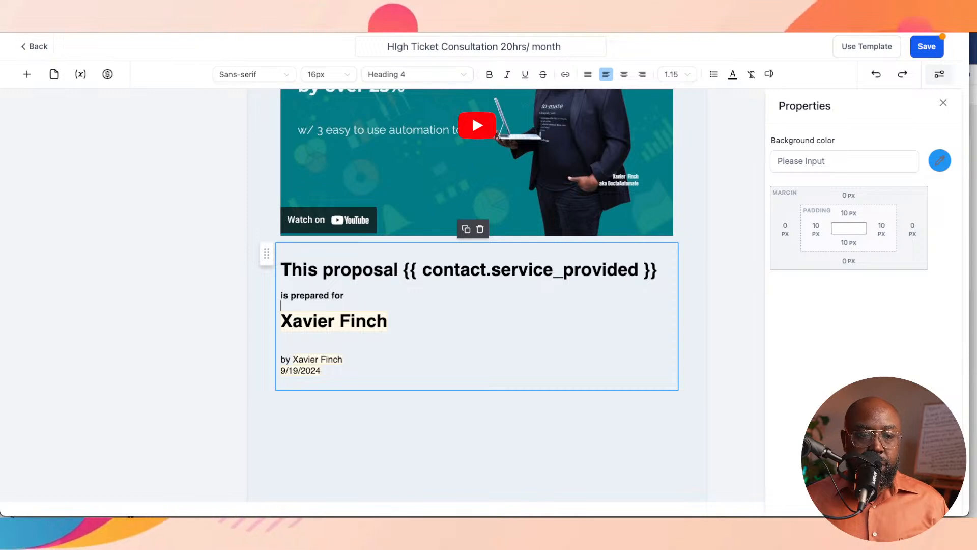
scroll(469, 244, up, 2)
key(BackSpace)
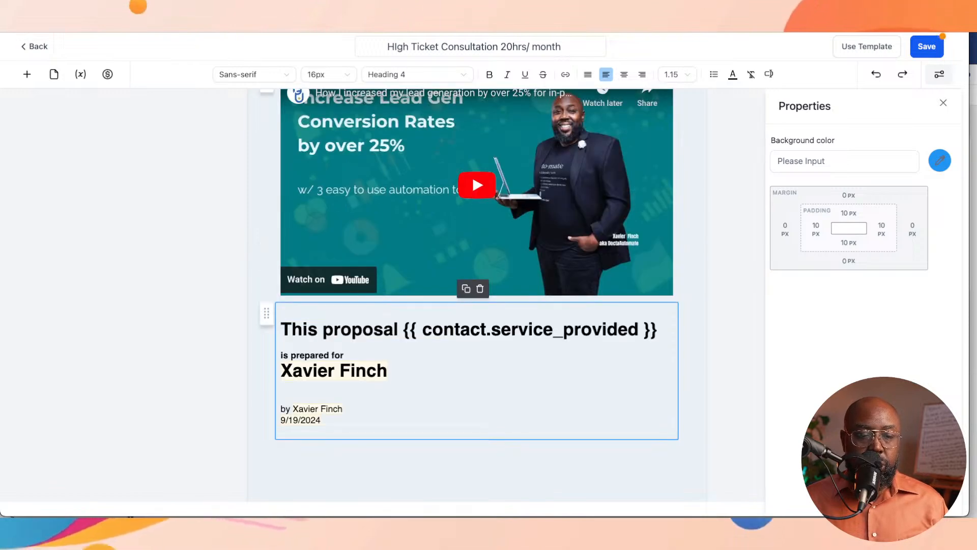
- Delete the extra blank line between the client name and the author line in the template's proposal text block
click(387, 370)
key(Down)
key(BackSpace)
key(BackSpace)
key(BackSpace)
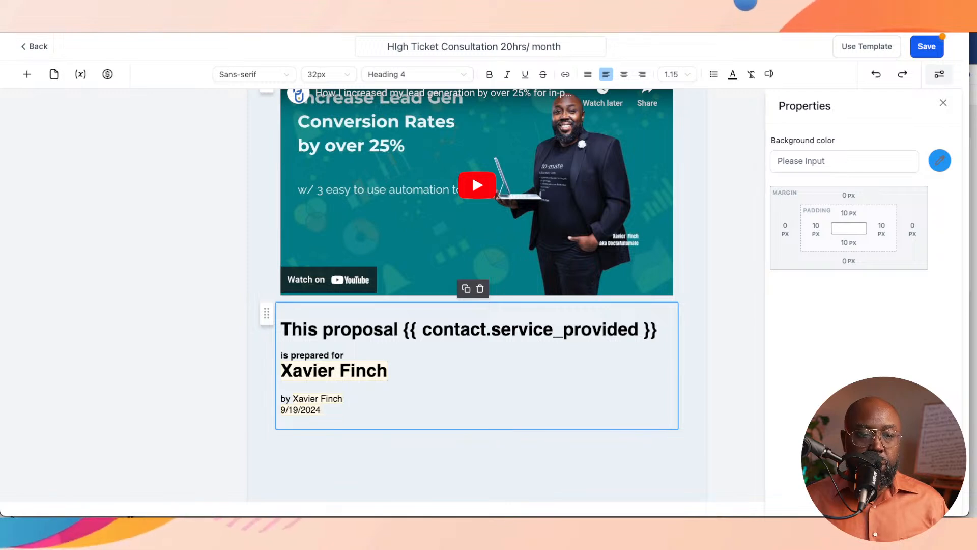
- Replace the client name variable under "is prepared for" with the contact's Full Name custom value and save the template
key(BackSpace)
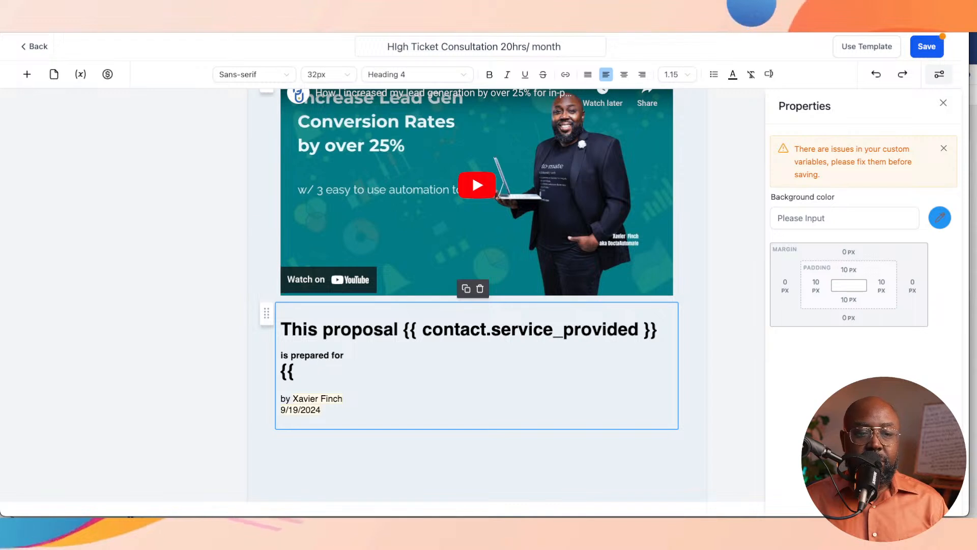
key(BackSpace)
key(BackSpace)
key(Return)
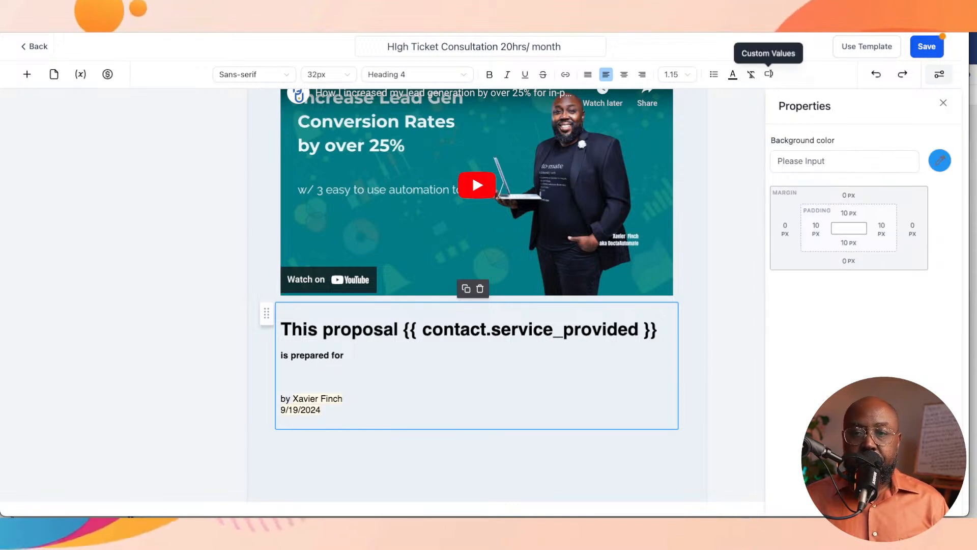
click(768, 74)
click(705, 148)
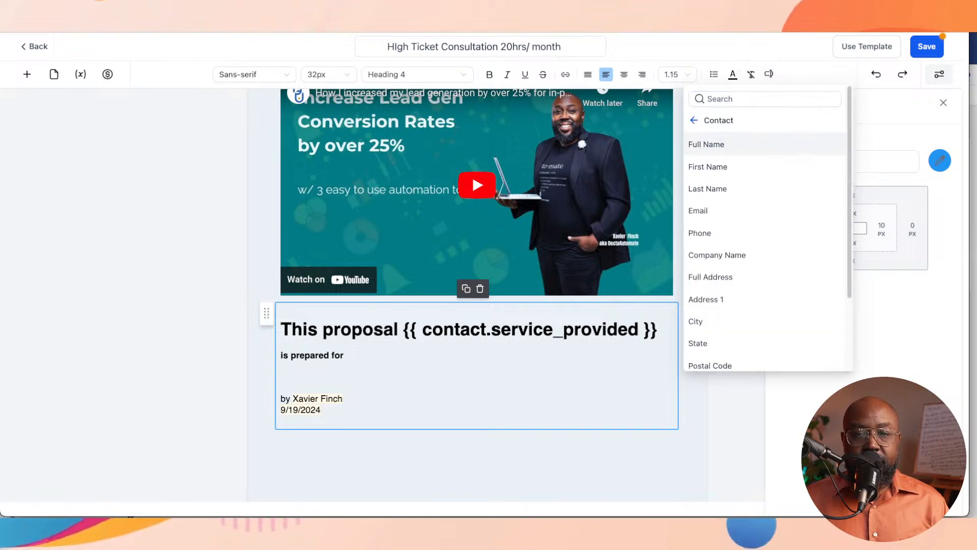
click(708, 144)
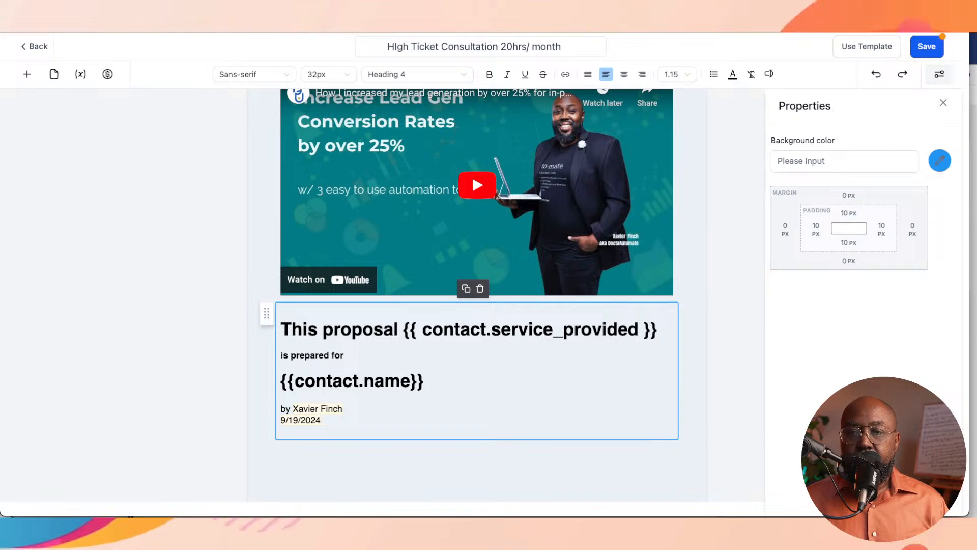
click(927, 46)
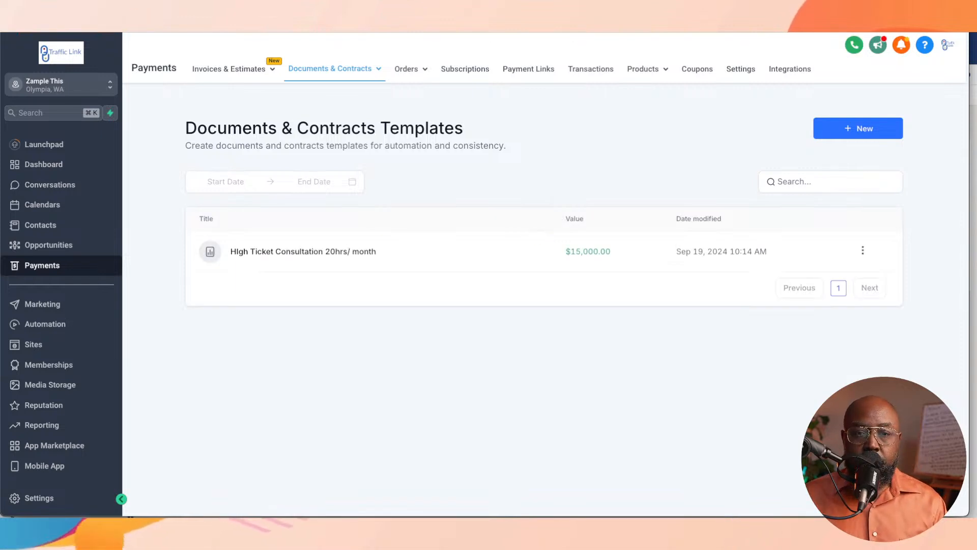
- Open the draft "HIgh Ticket Consultation 20hrs/ month" document from the list of all documents and contracts
mouse_move(334, 69)
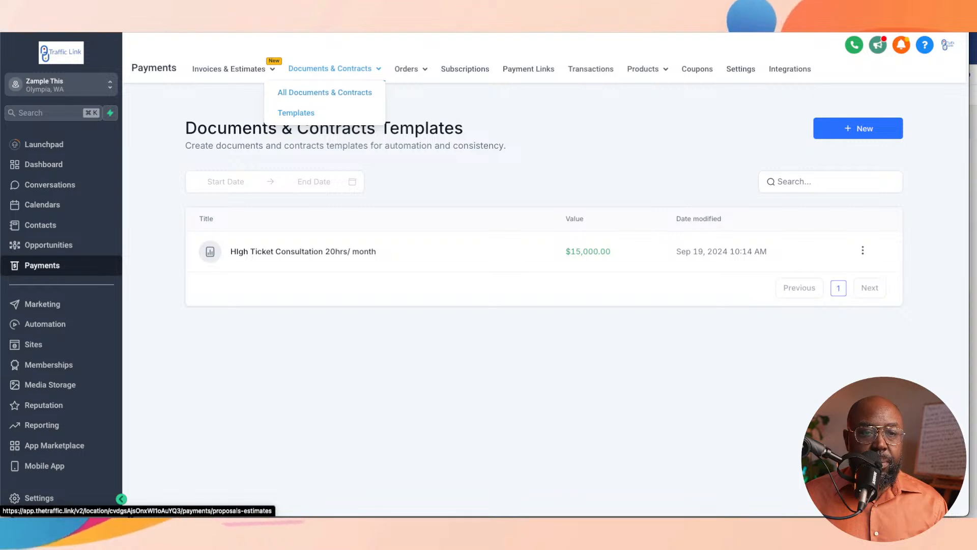
click(325, 92)
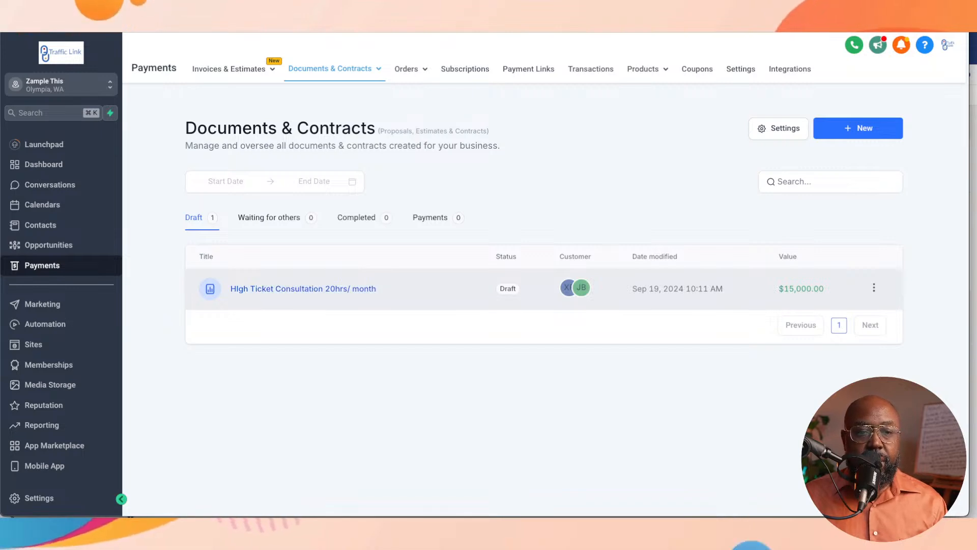
click(303, 288)
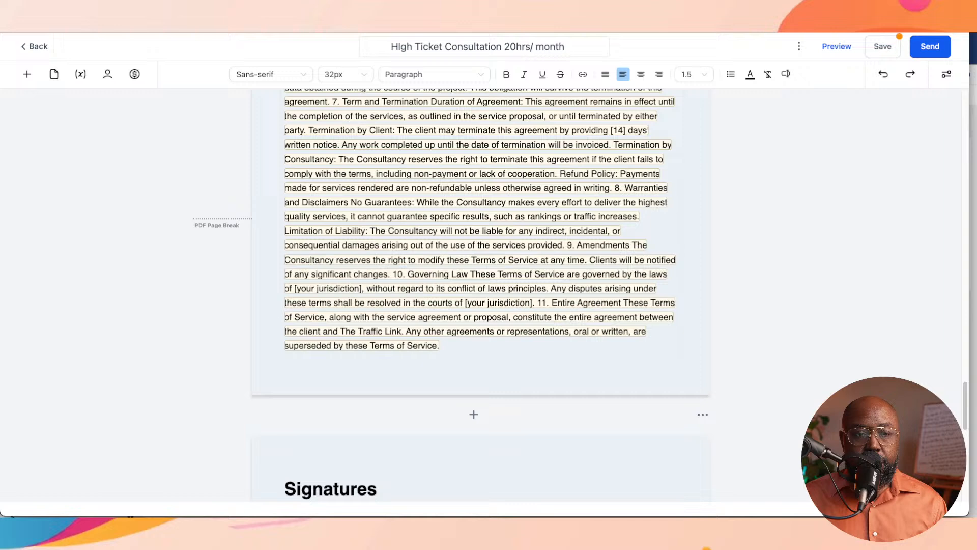
- Remove the blank line below the client name in the proposal text block on the draft document's cover page
scroll(481, 305, up, 20)
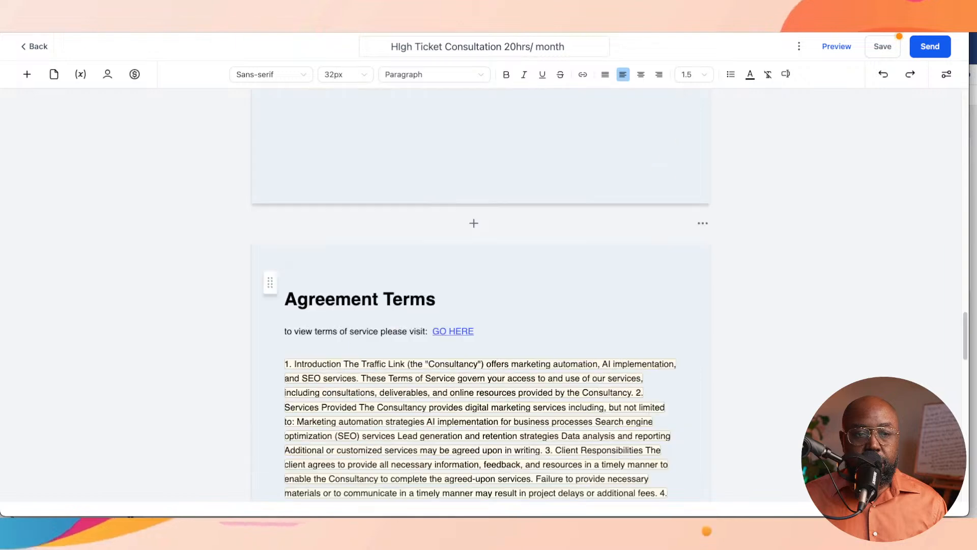
scroll(481, 305, up, 10)
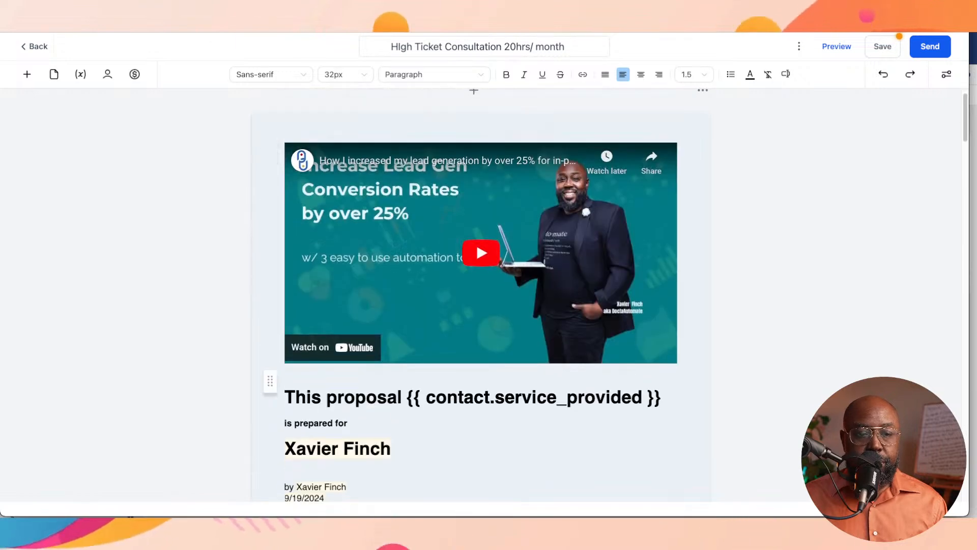
click(285, 396)
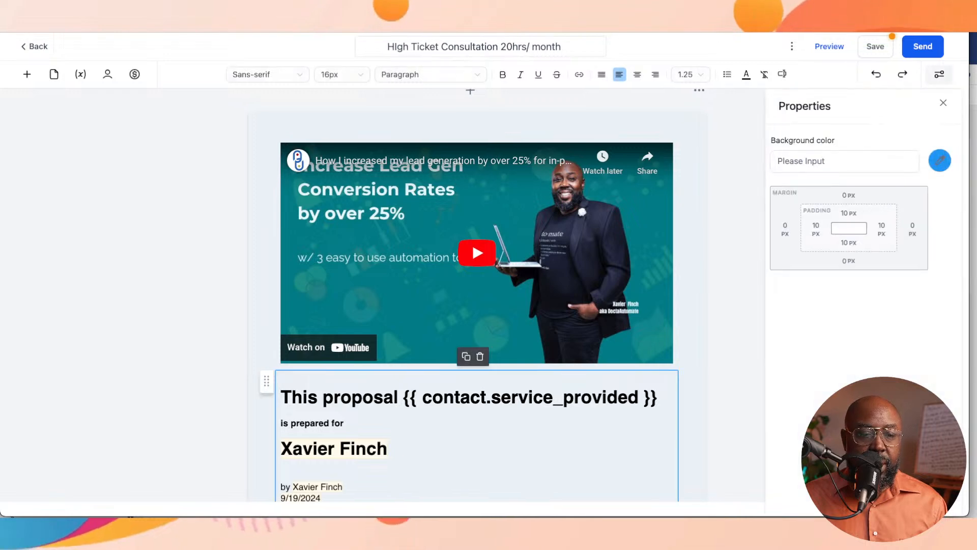
click(281, 464)
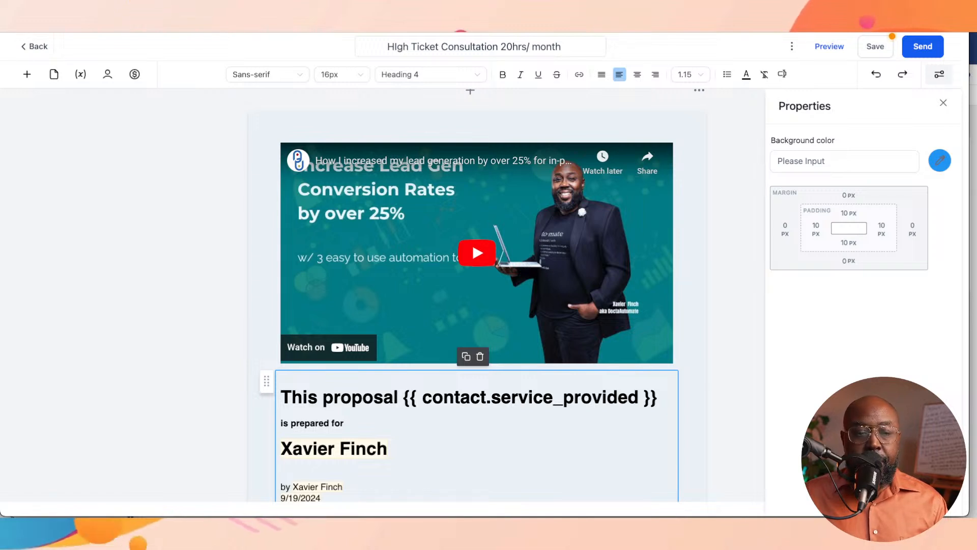
key(BackSpace)
- Change the client name variable under "is prepared for" to {{contact.name}} on the draft document's cover page
key(BackSpace)
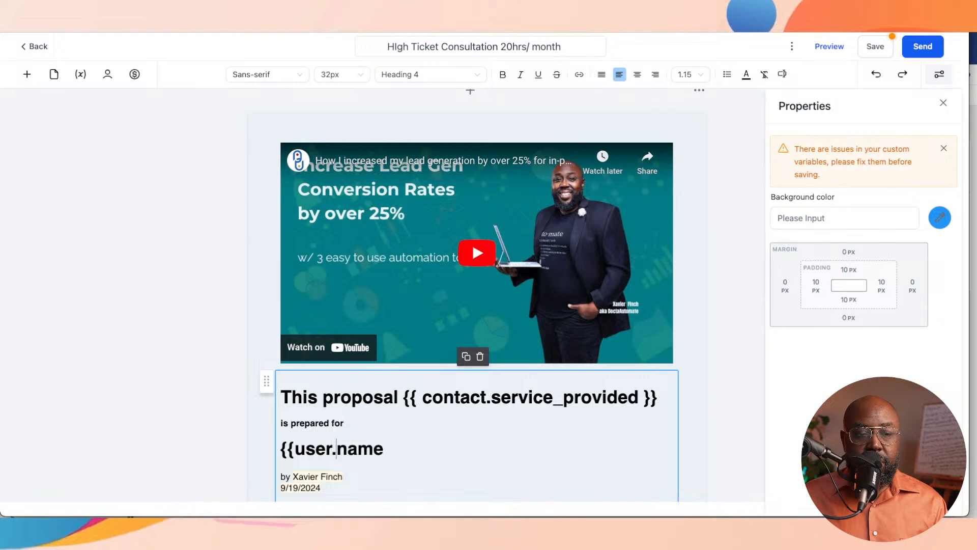
key(BackSpace)
key(BackSpace)
key(BackSpace)
key(BackSpace)
text(cont)
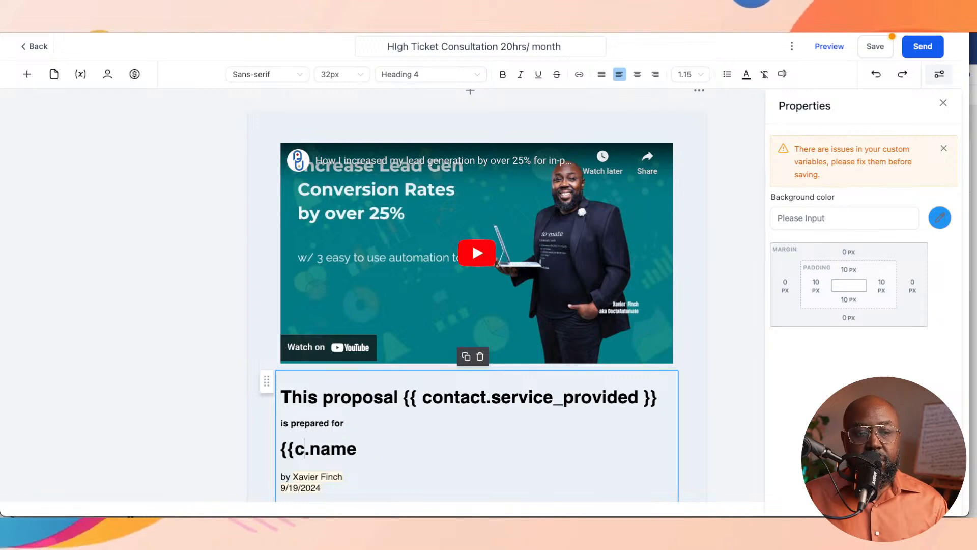
text(act)
key(Right)
key(Right)
key(Right)
key(Right)
key(Right)
key(Right)
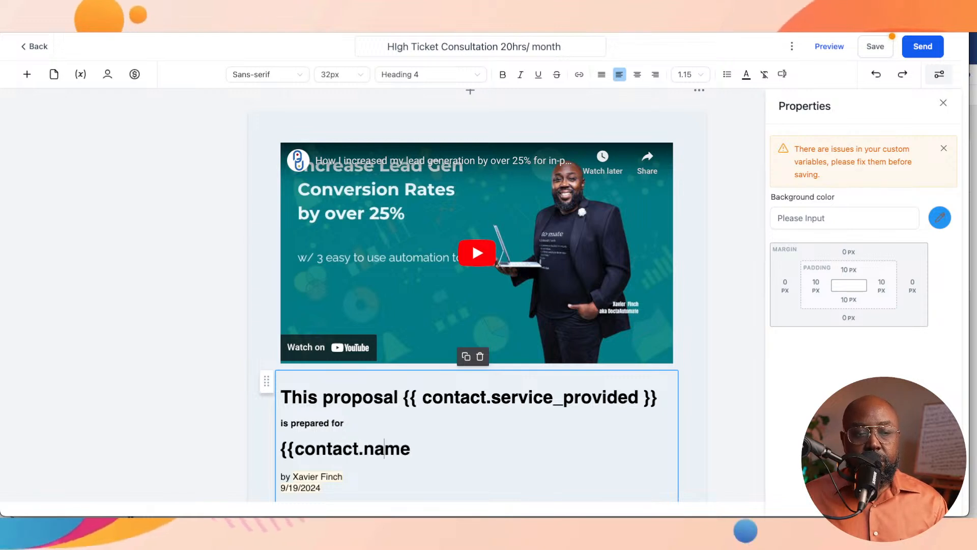
key(Left)
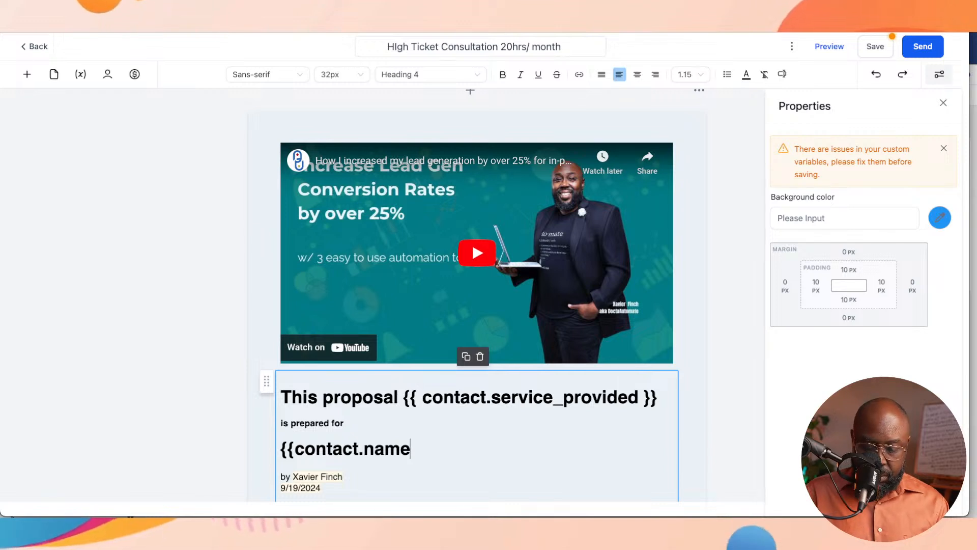
text(}})
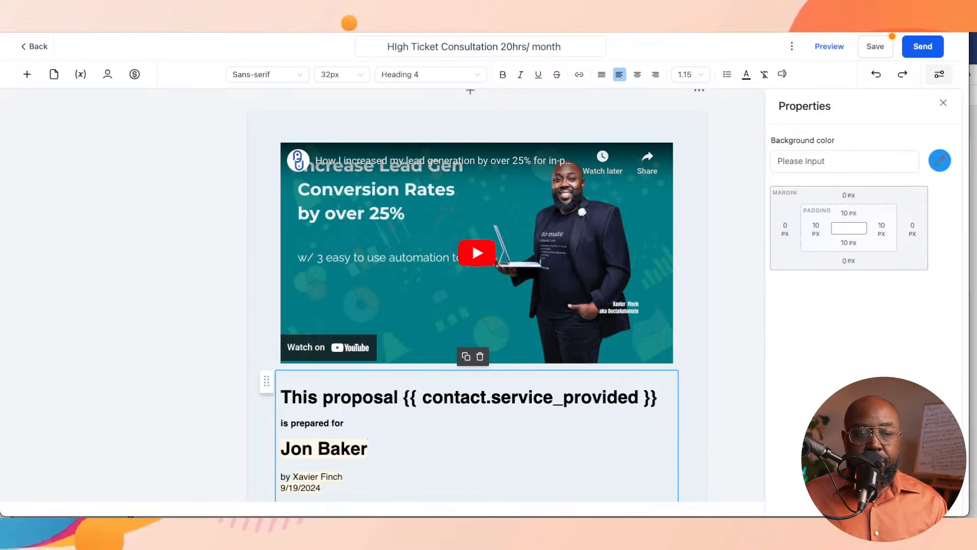
- Review the draft document's cover page, scope of work section and Cost and Price table
scroll(469, 295, down, 2)
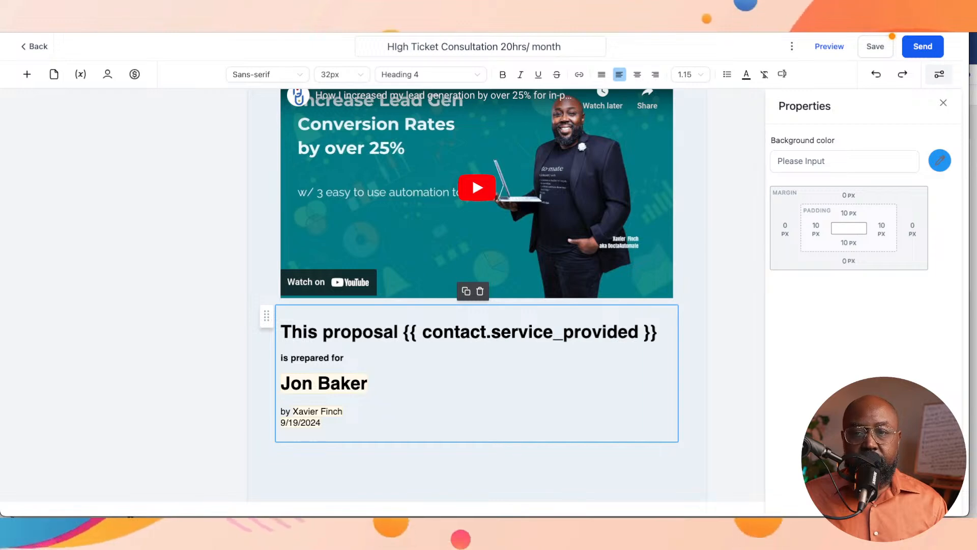
scroll(477, 295, up, 1)
scroll(476, 295, up, 3)
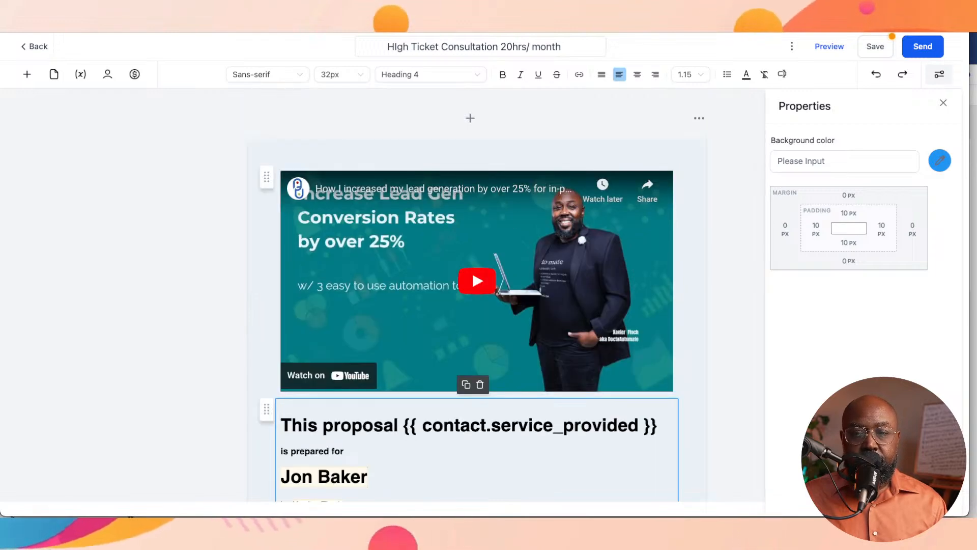
scroll(477, 295, down, 8)
scroll(477, 295, down, 13)
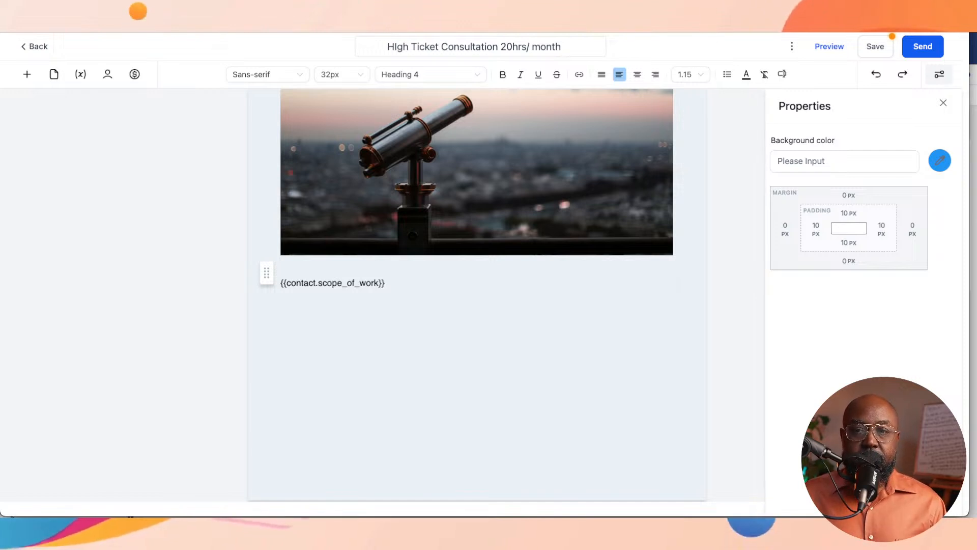
scroll(477, 295, down, 7)
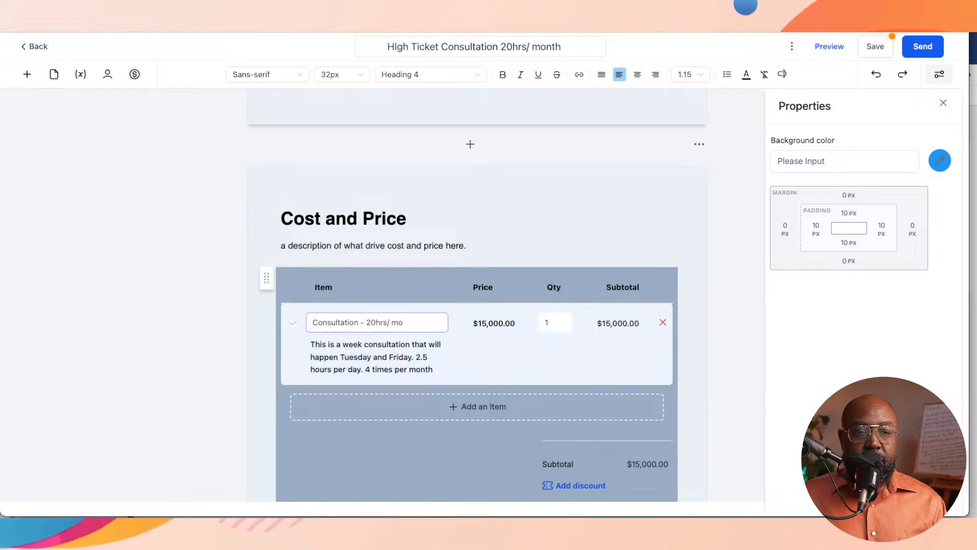
scroll(476, 295, down, 10)
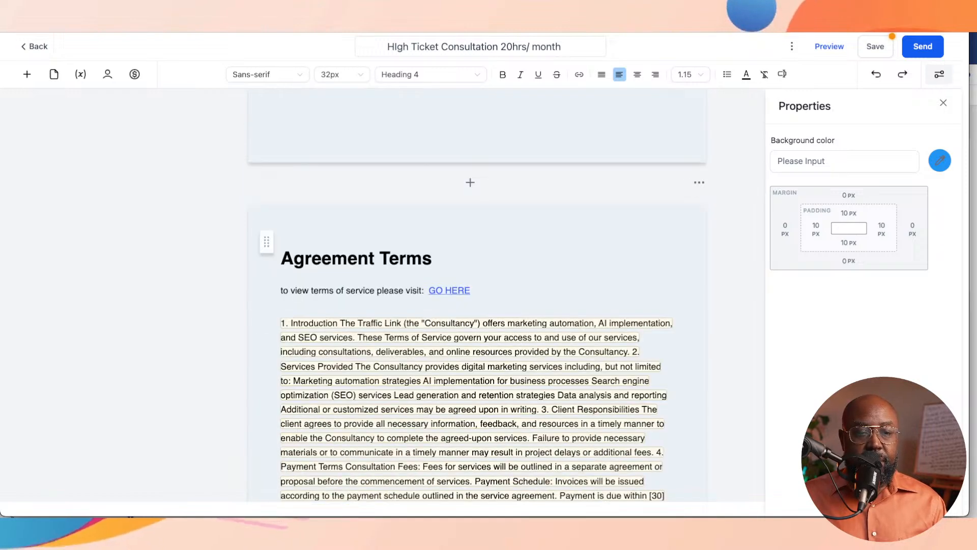
- Delete the "to view terms of service please visit: GO HERE" line under the Agreement Terms heading and save the document
scroll(477, 295, down, 3)
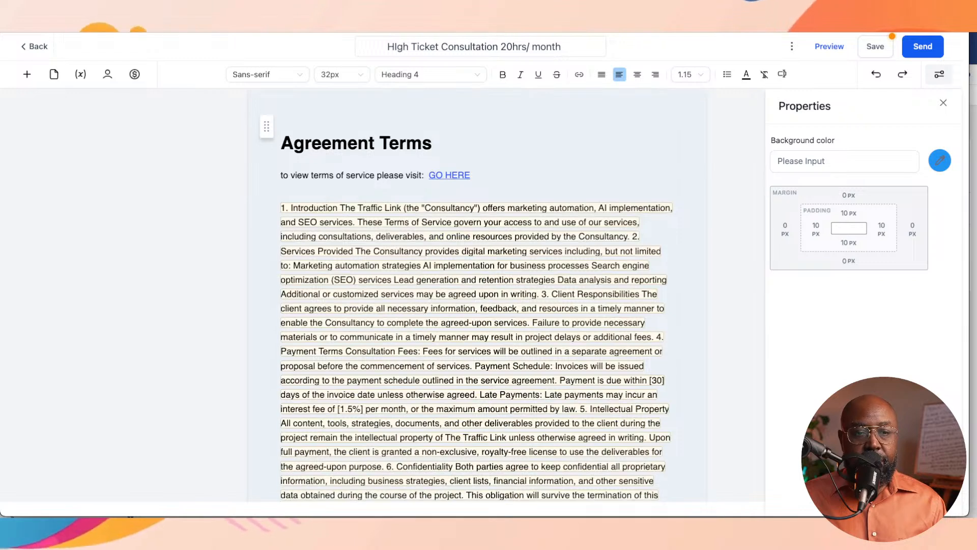
drag(483, 175, 281, 175)
click(281, 175)
click(470, 175)
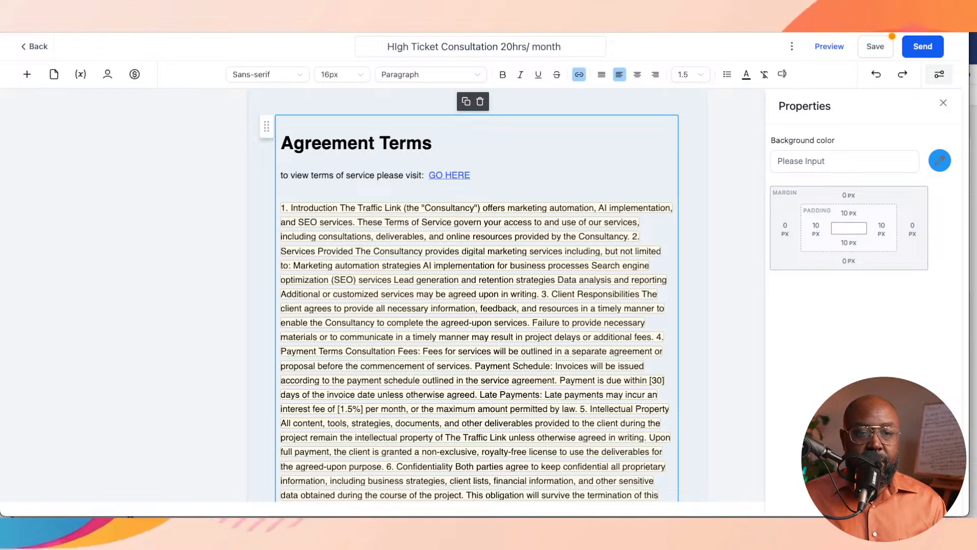
drag(470, 175, 282, 175)
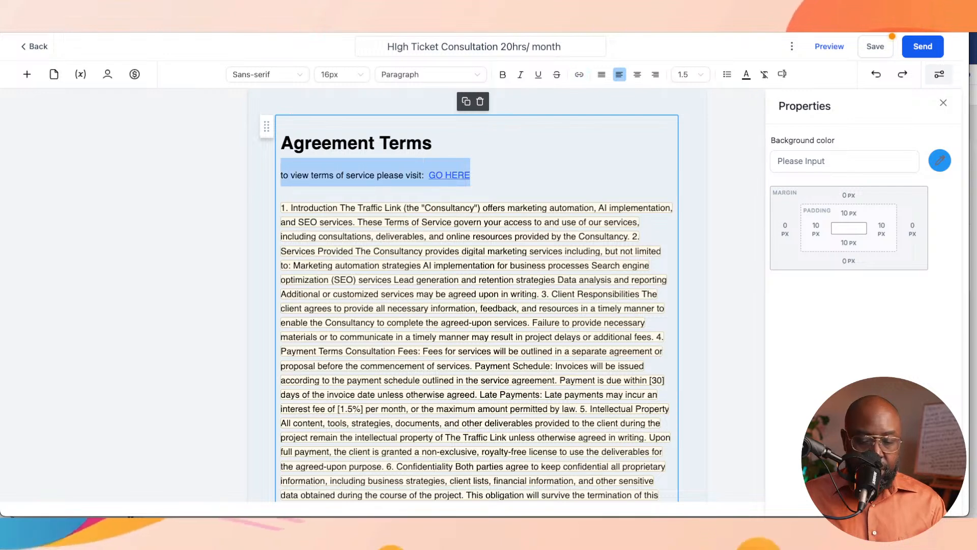
key(BackSpace)
key(BackSpace)
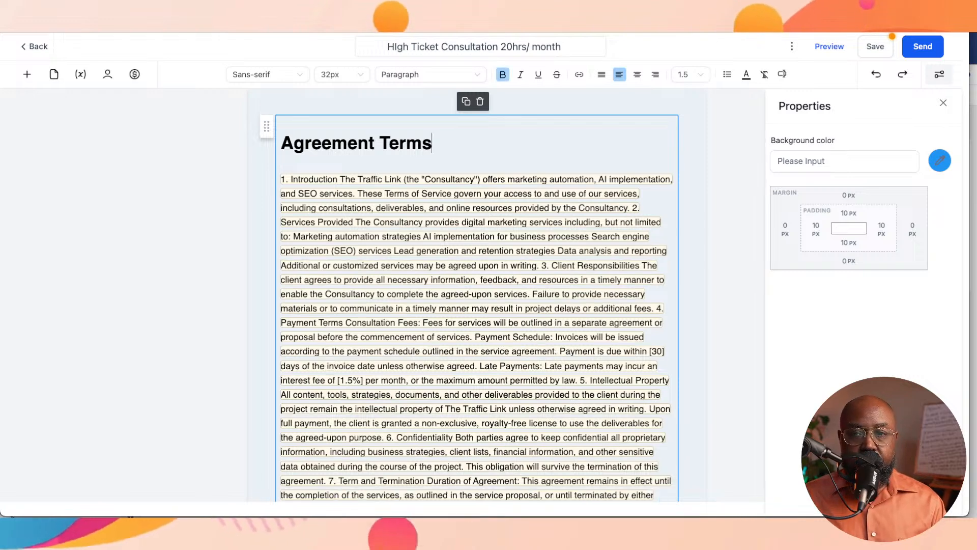
click(875, 46)
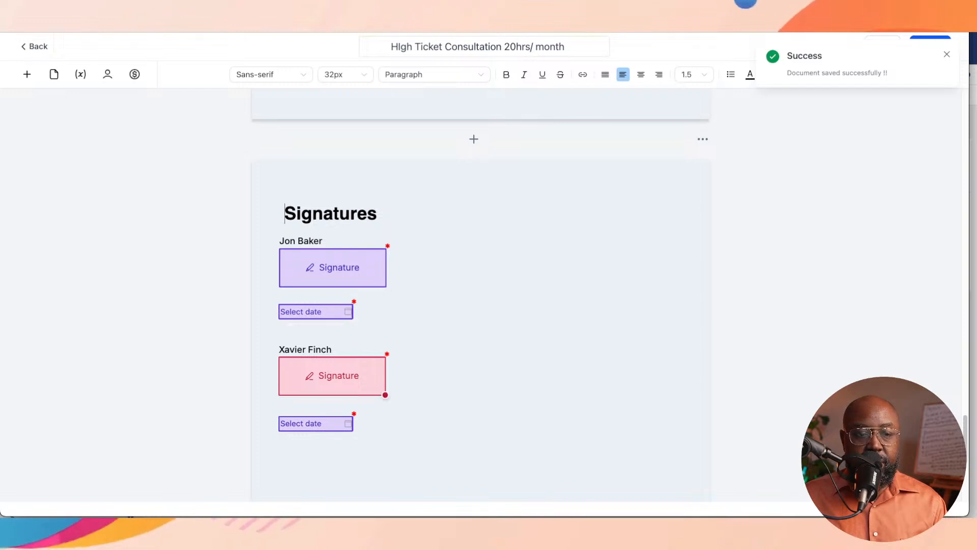
- Assign the date field under the second signature to the sender's own signer entry and save the document
click(315, 424)
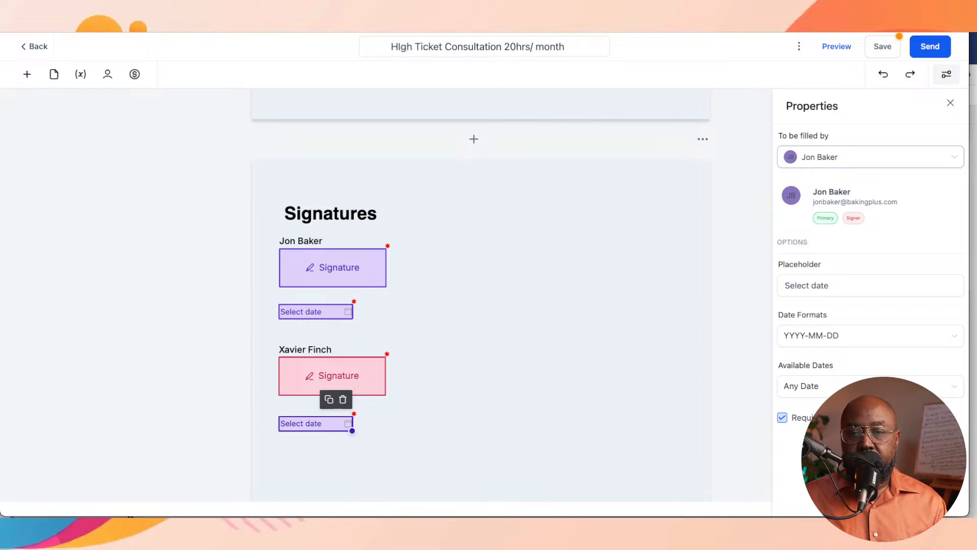
click(865, 156)
click(834, 182)
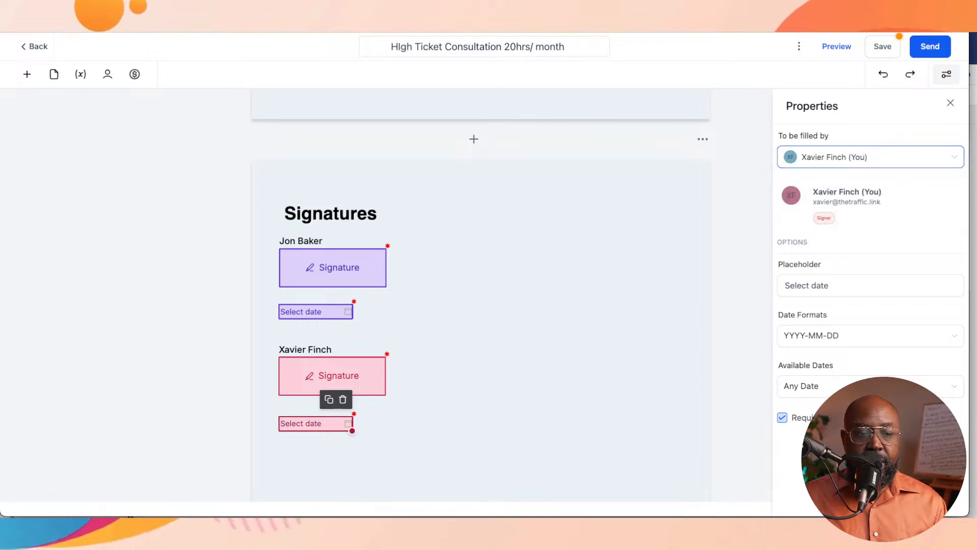
click(285, 213)
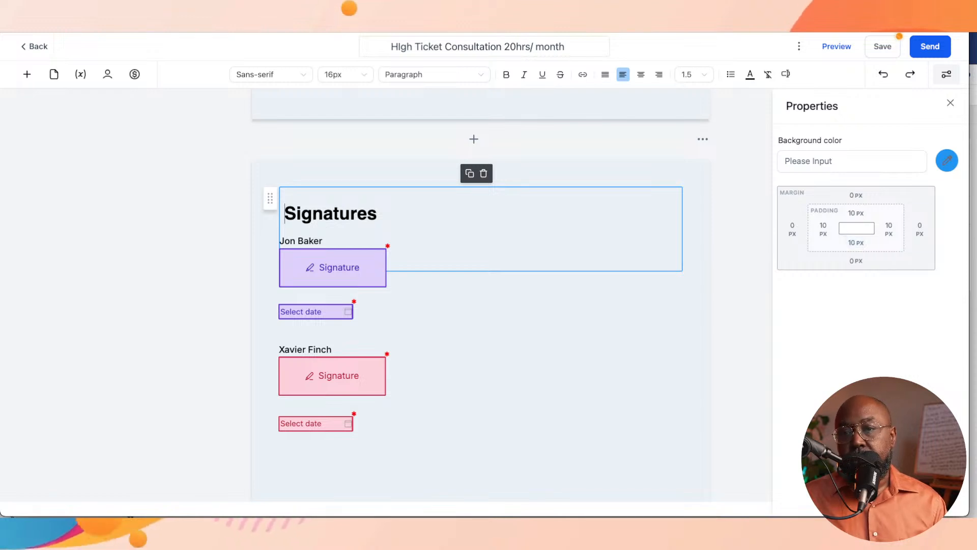
click(882, 47)
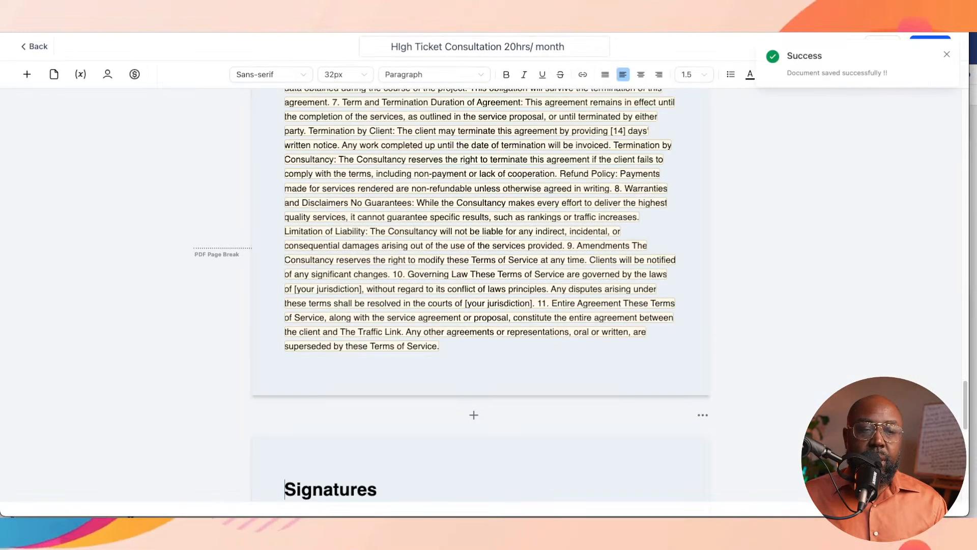
- Review the saved document from the Signatures section up through Cost and Price, the scope of work and the cover page
scroll(478, 295, down, 10)
scroll(478, 295, up, 15)
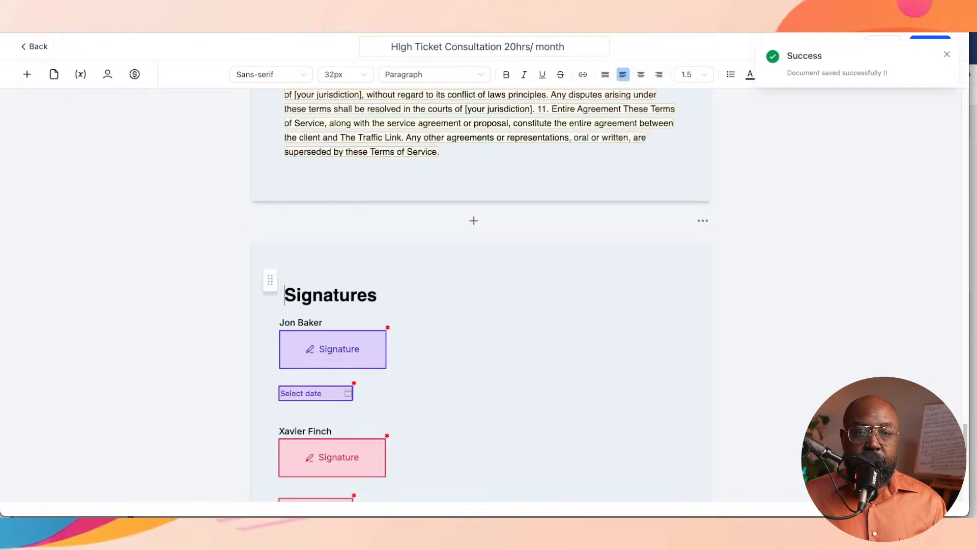
scroll(480, 296, up, 10)
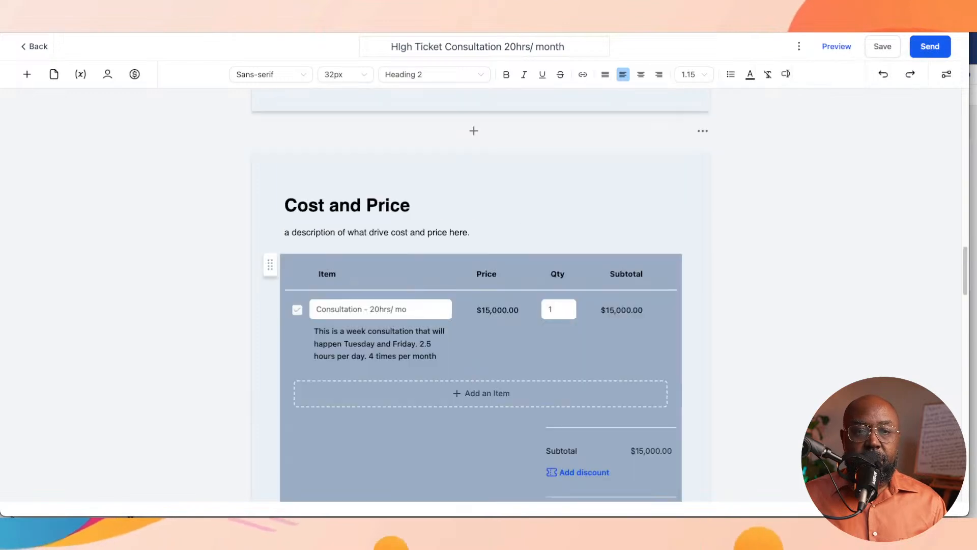
scroll(481, 295, up, 15)
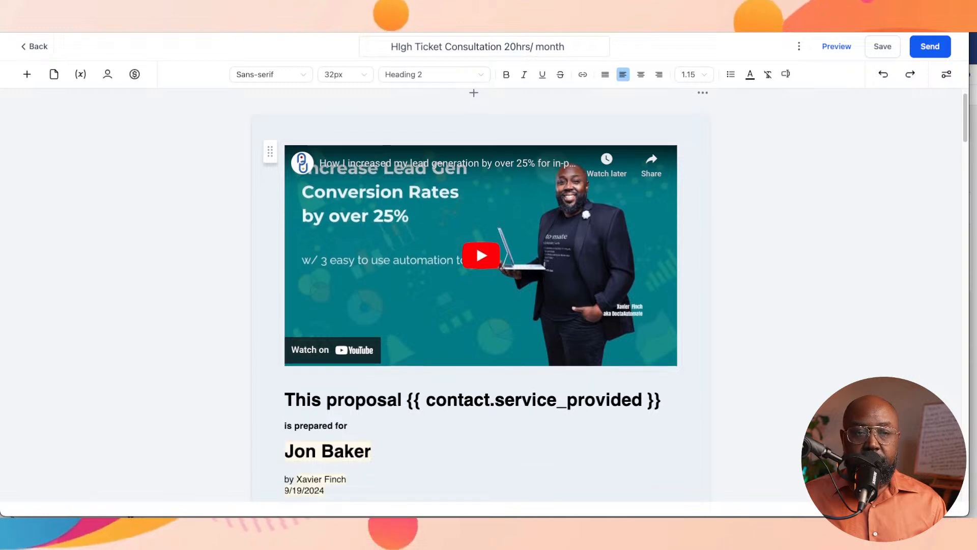
scroll(481, 296, down, 10)
scroll(481, 296, down, 5)
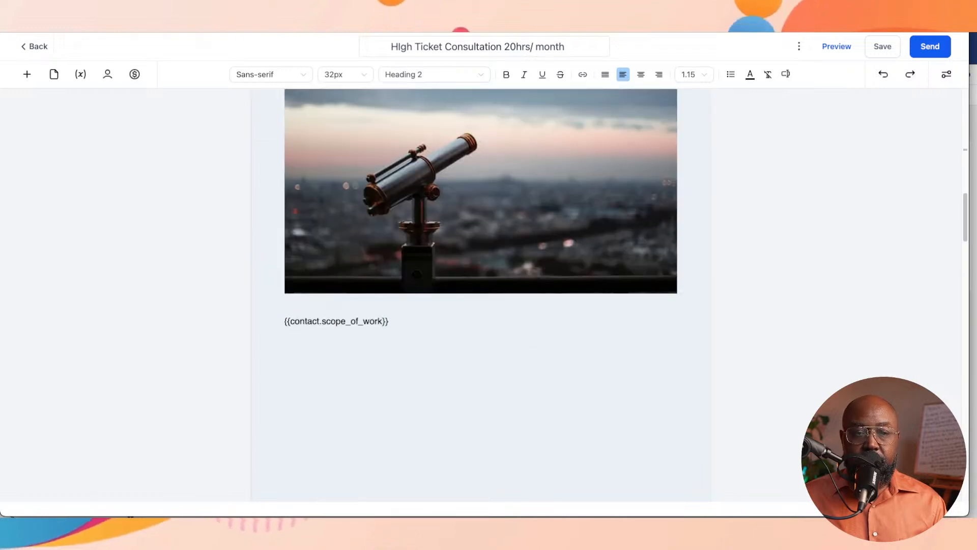
scroll(480, 295, up, 15)
scroll(481, 295, down, 1)
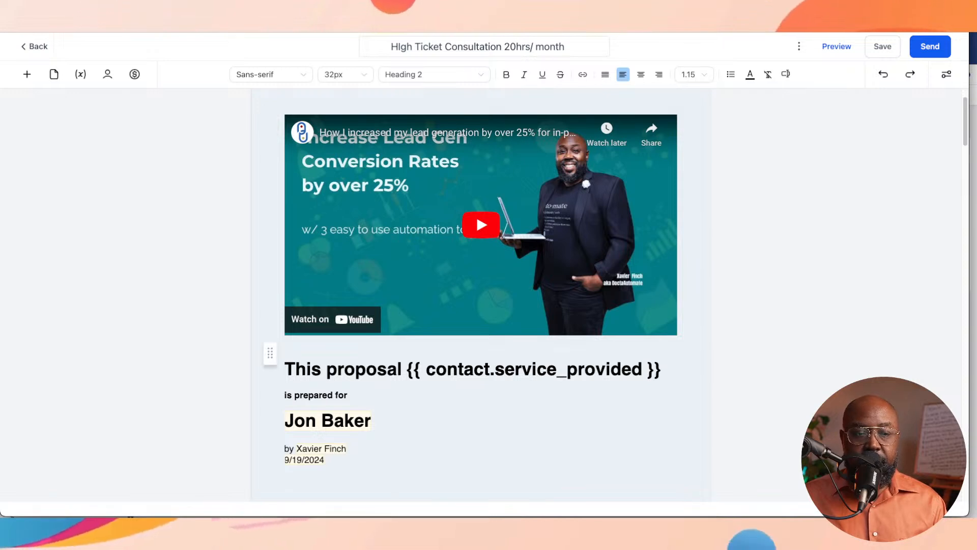
- Remove the spaces inside the braces of the contact.service_provided variable in the cover page's proposal heading
click(348, 395)
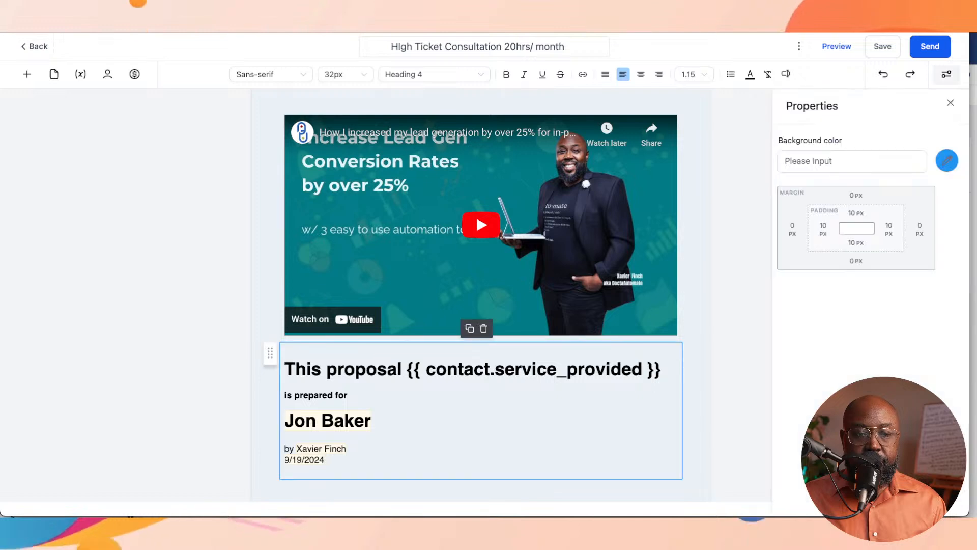
key(BackSpace)
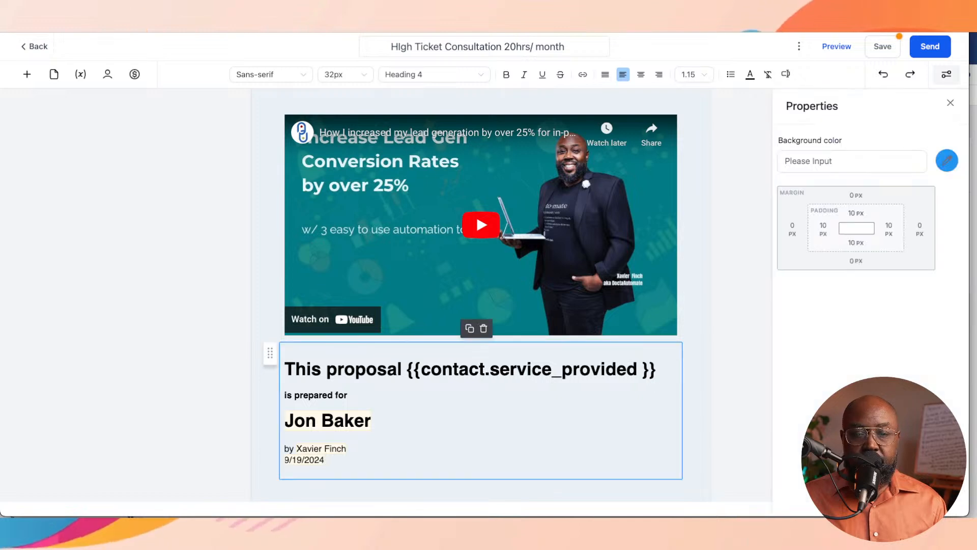
key(BackSpace)
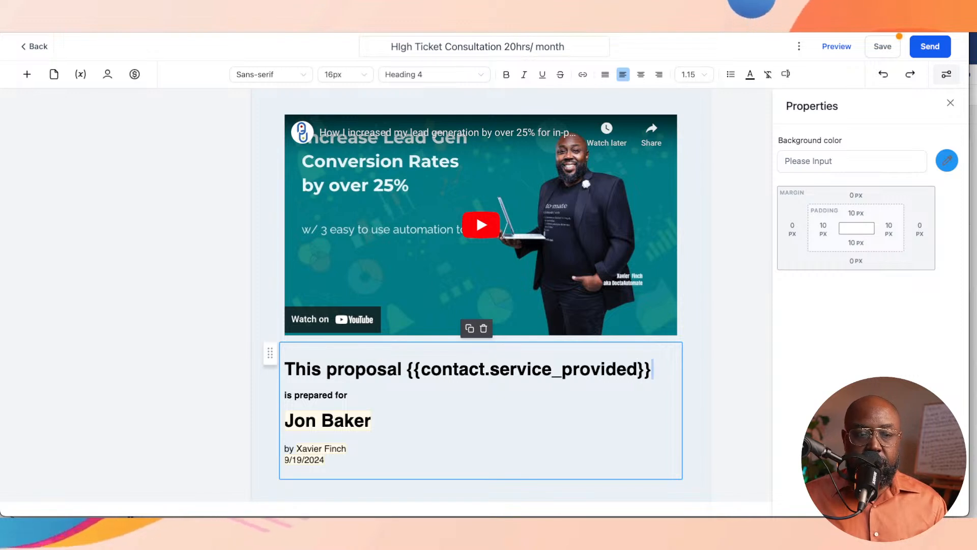
- Replace the variable after "This proposal" with the Service Provided custom value from the Contact custom fields and save the document
key(alt+shift+Left)
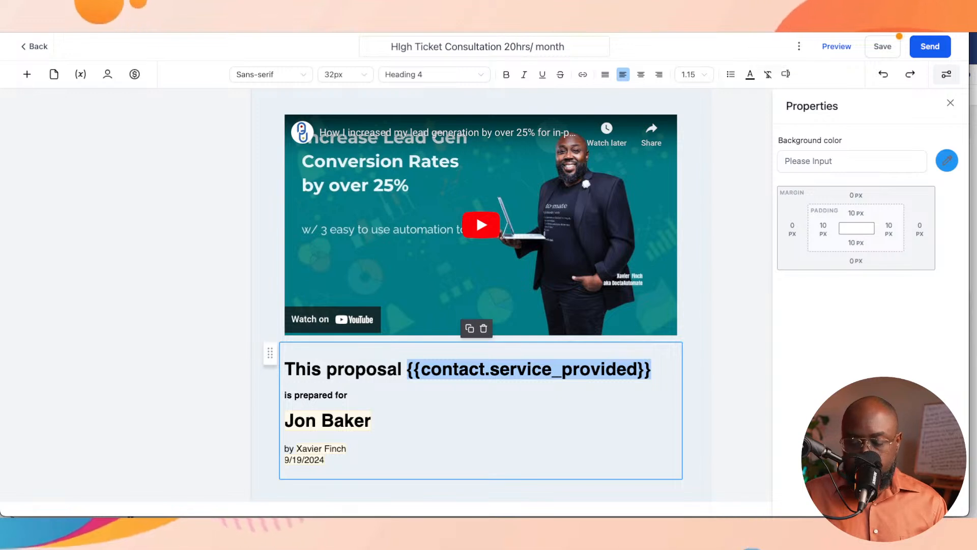
key(BackSpace)
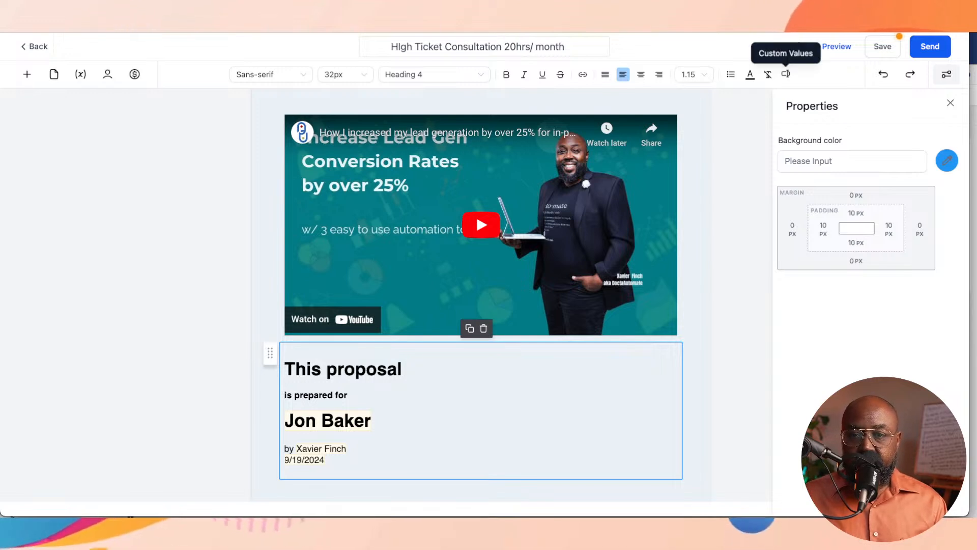
click(786, 75)
click(728, 146)
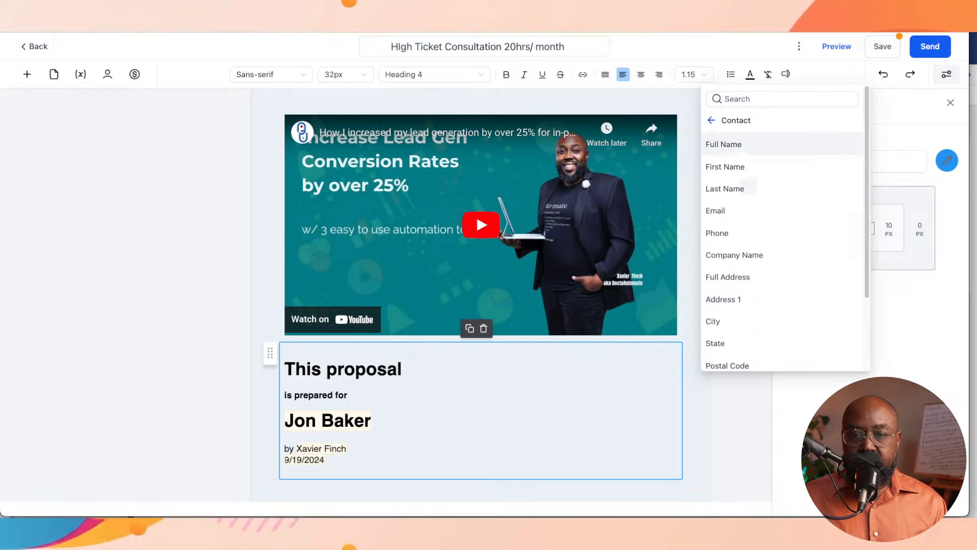
scroll(733, 224, down, 2)
click(733, 357)
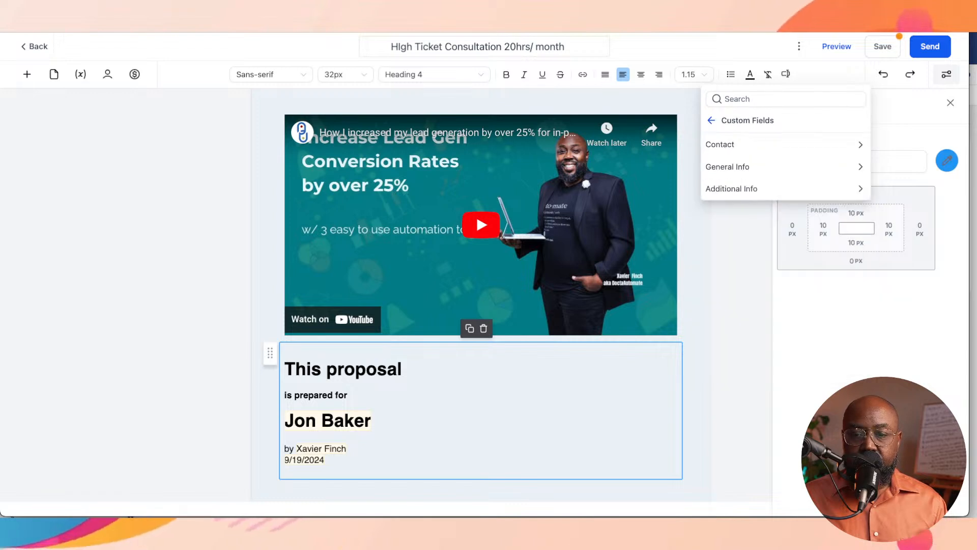
click(727, 144)
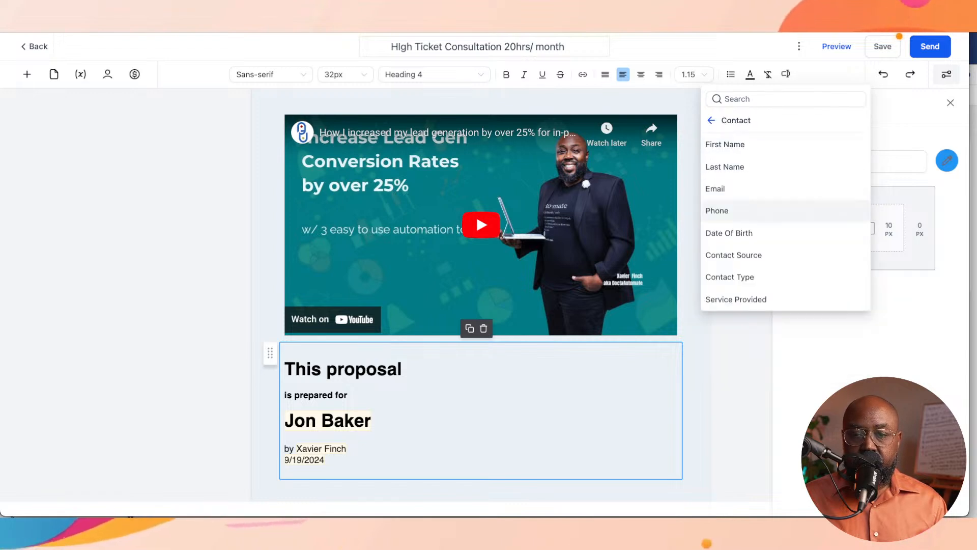
click(736, 298)
click(350, 394)
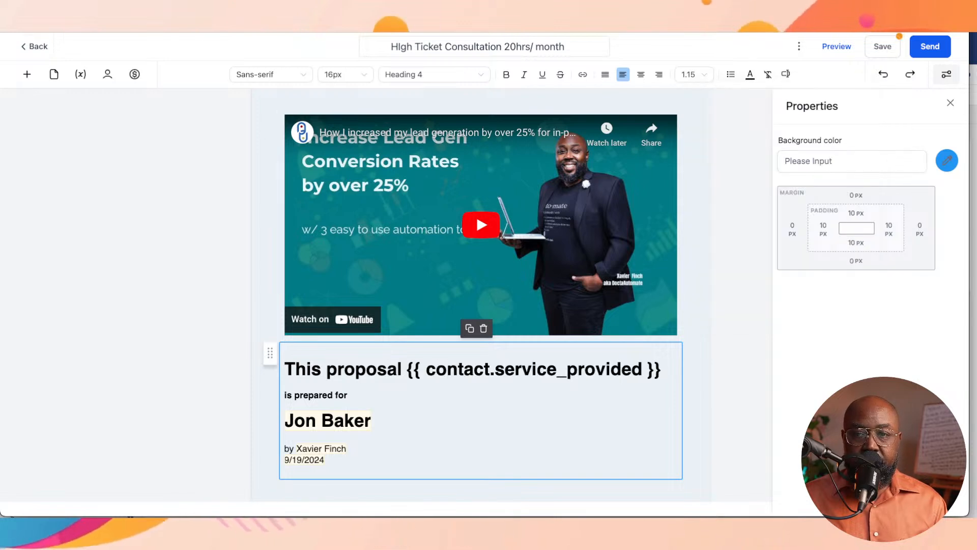
click(882, 47)
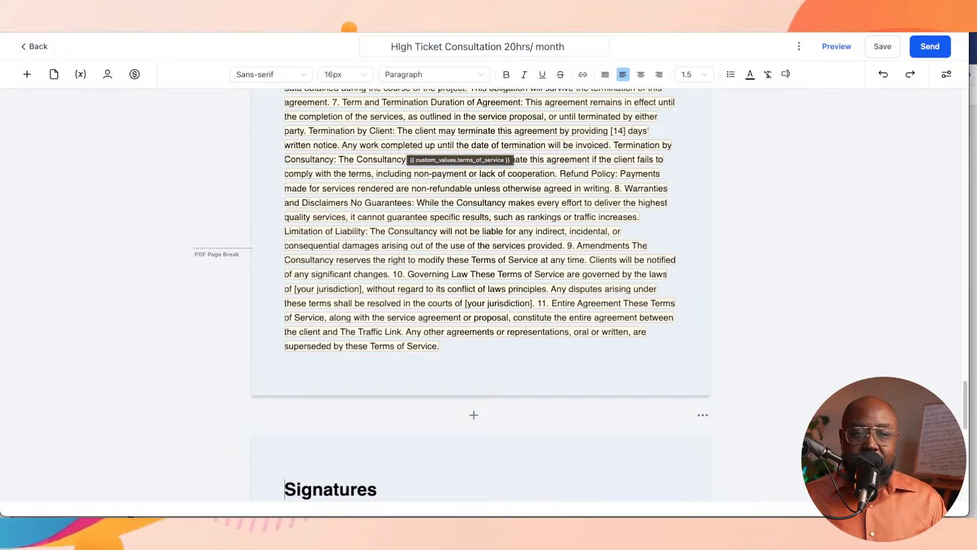
- Examine the {{ contact.service_provided }} variable in the cover page's proposal heading
scroll(481, 295, up, 20)
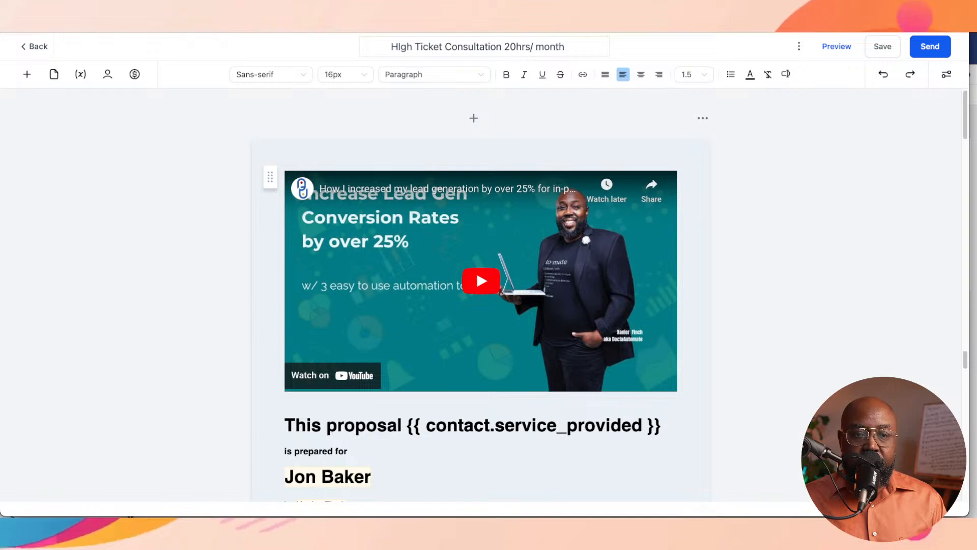
scroll(481, 295, down, 3)
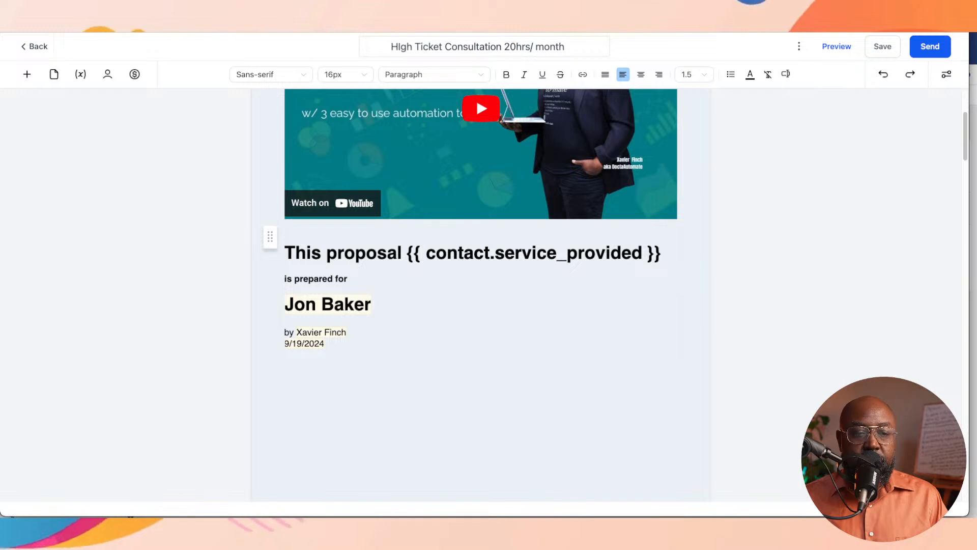
click(410, 253)
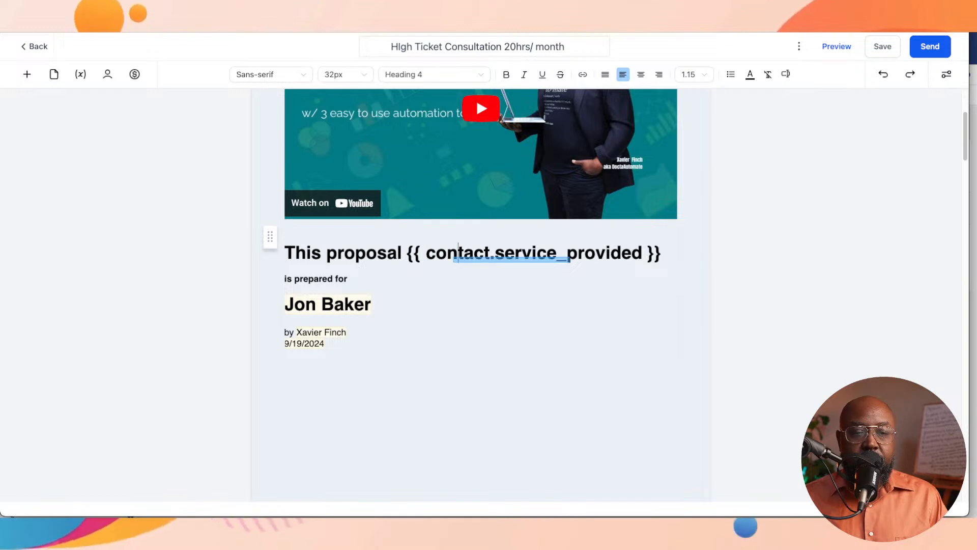
drag(410, 253, 660, 253)
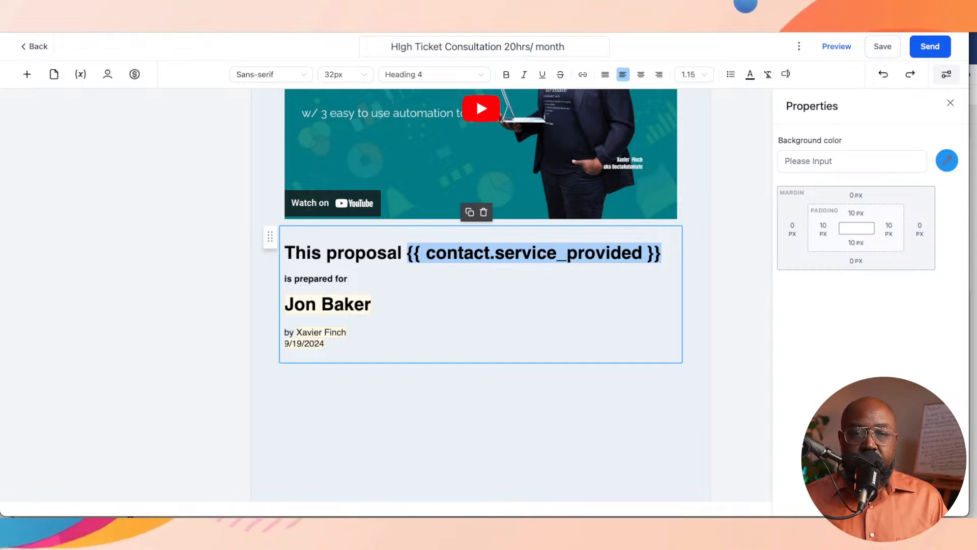
click(447, 252)
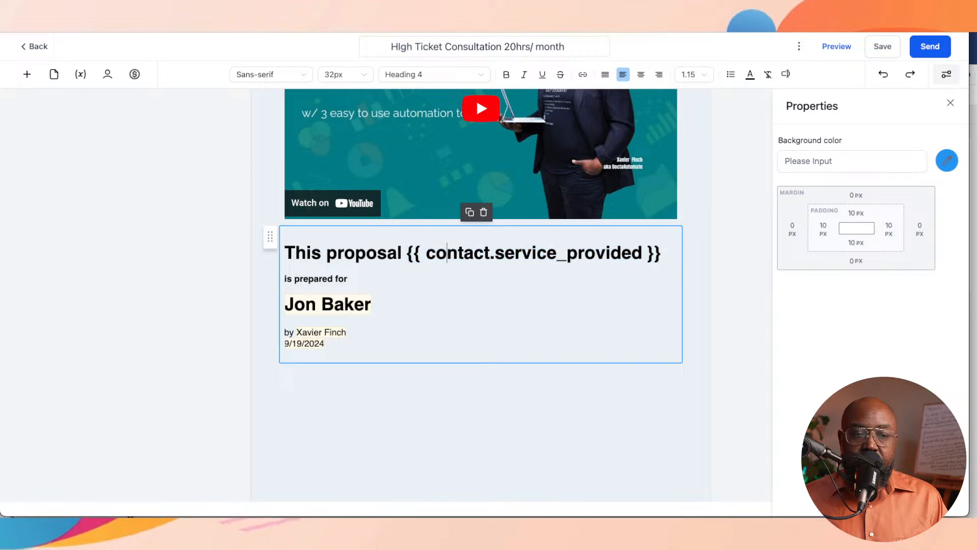
drag(408, 253, 663, 253)
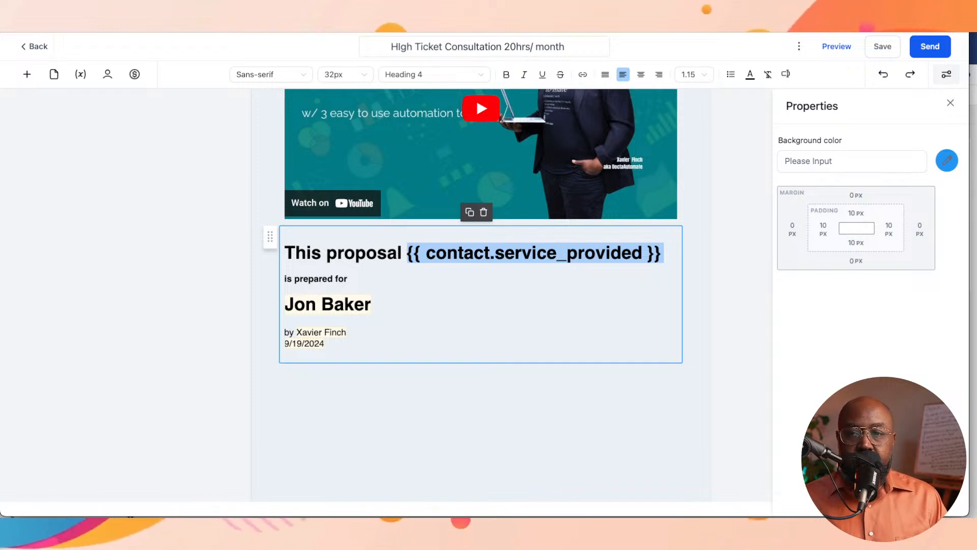
key(Escape)
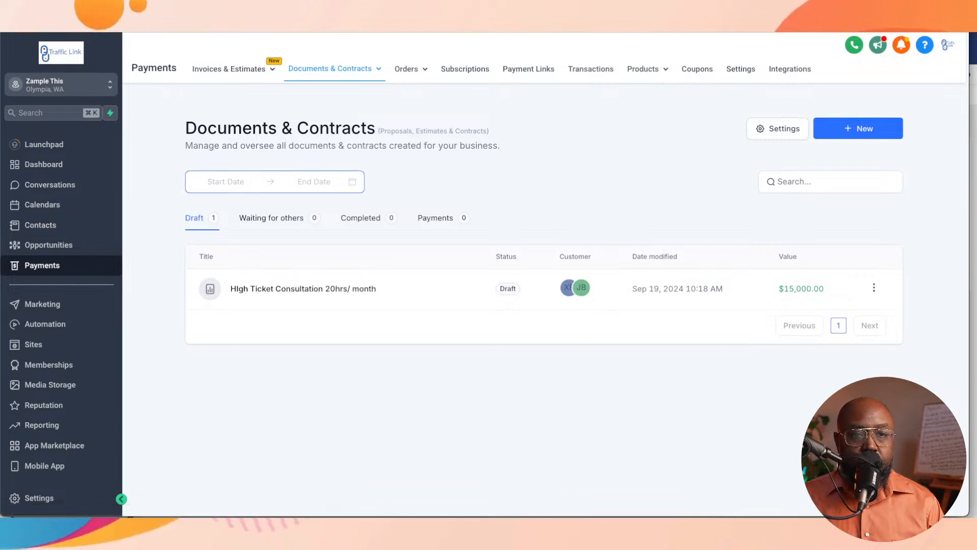
- Set Service Provided to Consultation on the client's contact record and save the change
click(40, 225)
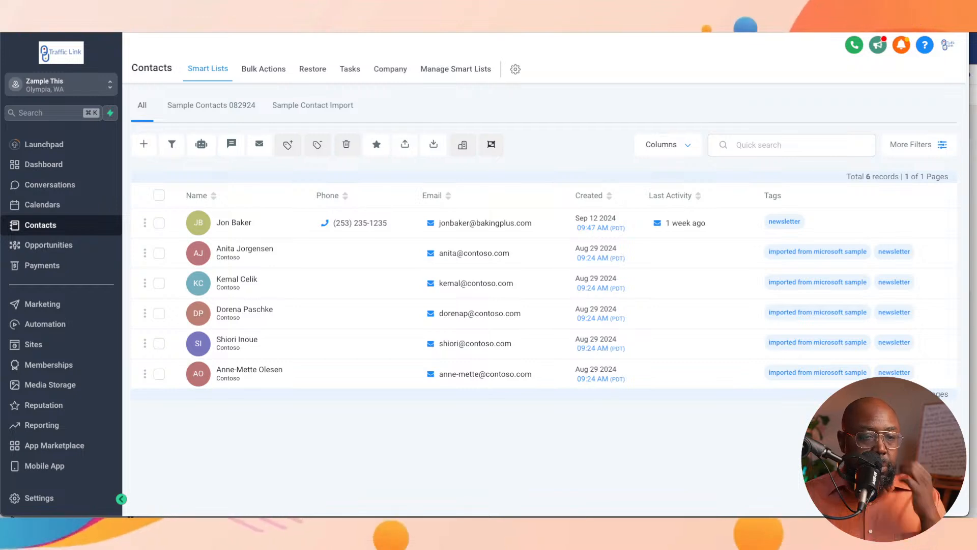
click(234, 222)
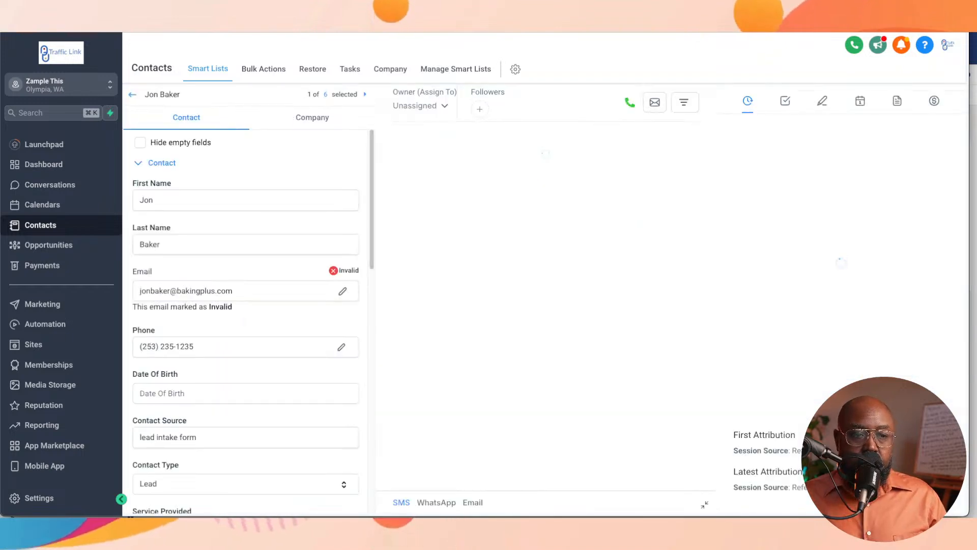
scroll(246, 305, down, 3)
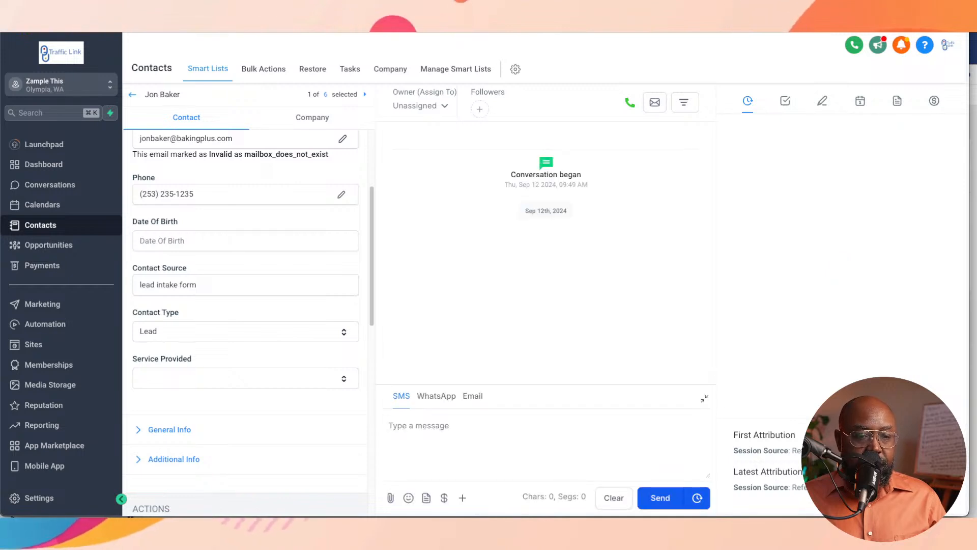
click(246, 378)
click(168, 423)
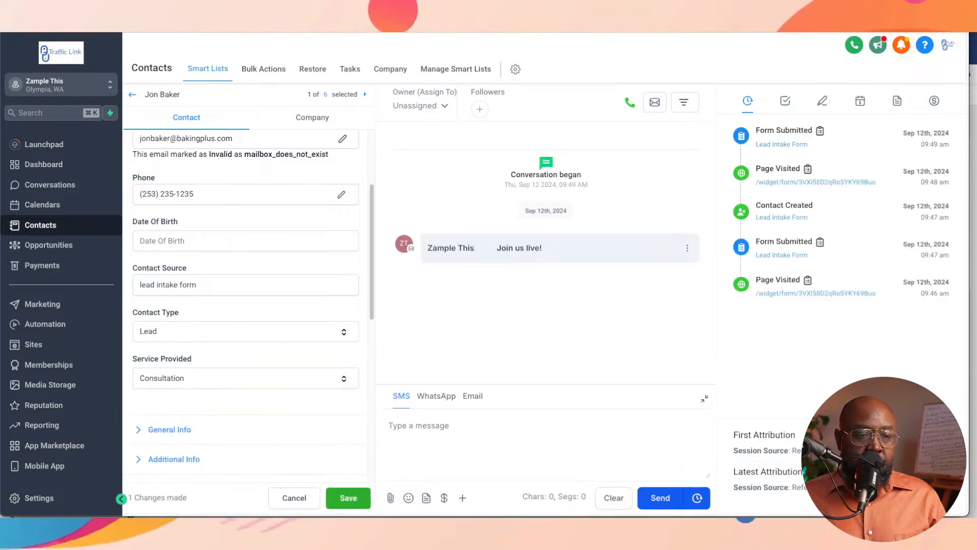
click(348, 498)
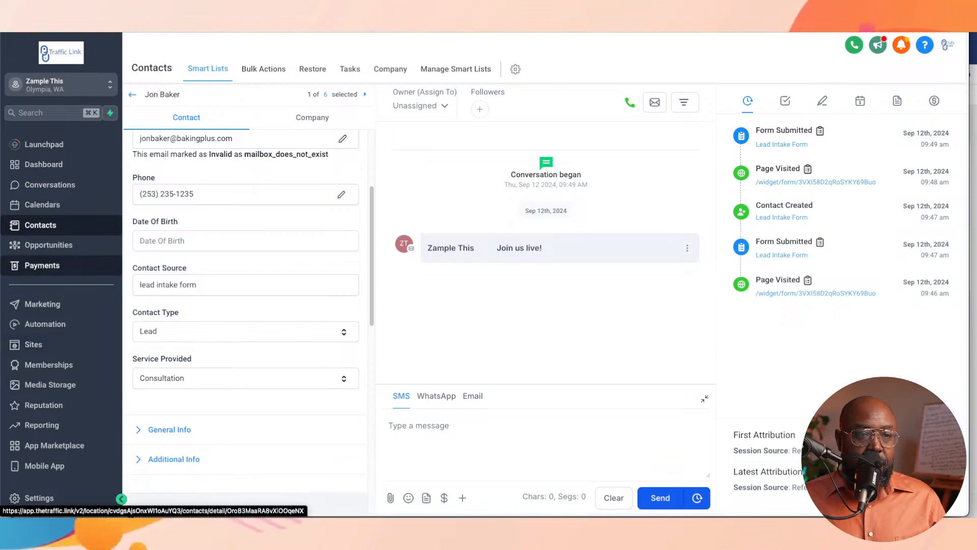
- Reopen the "HIgh Ticket Consultation 20hrs/ month" draft from All Documents & Contracts in Payments
click(42, 265)
click(334, 69)
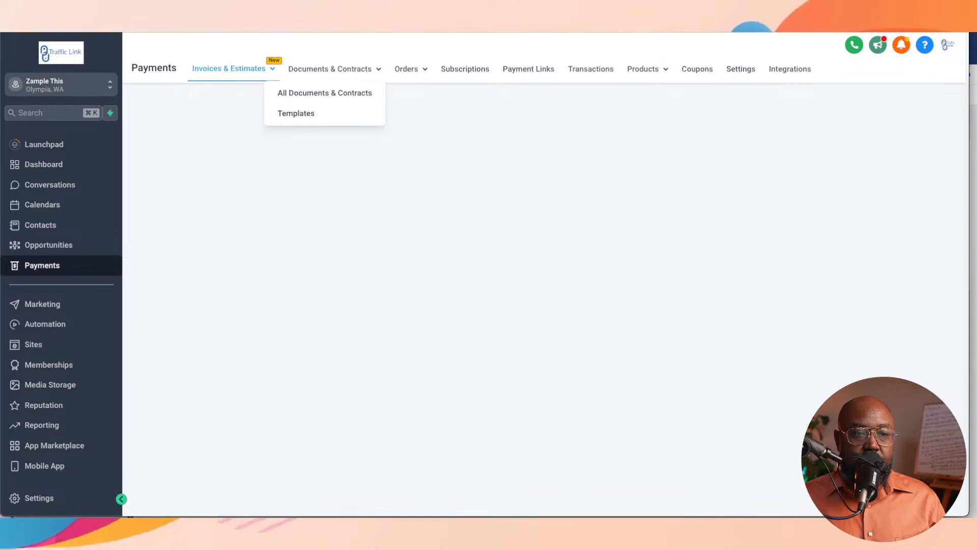
click(324, 93)
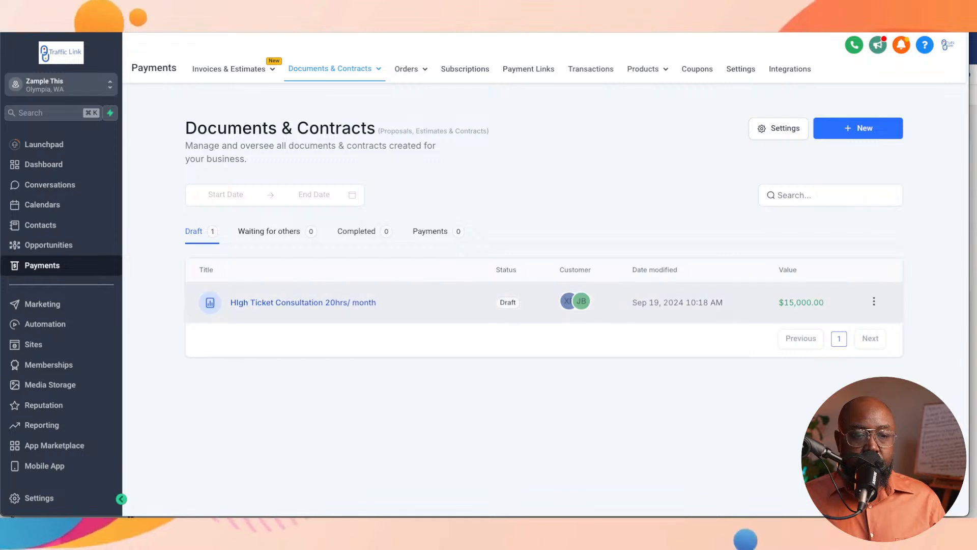
click(303, 302)
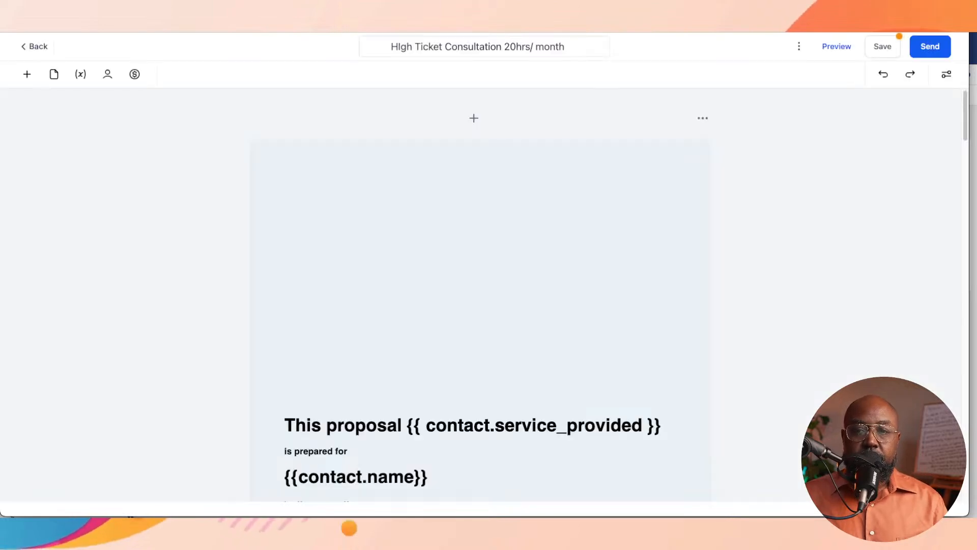
click(284, 489)
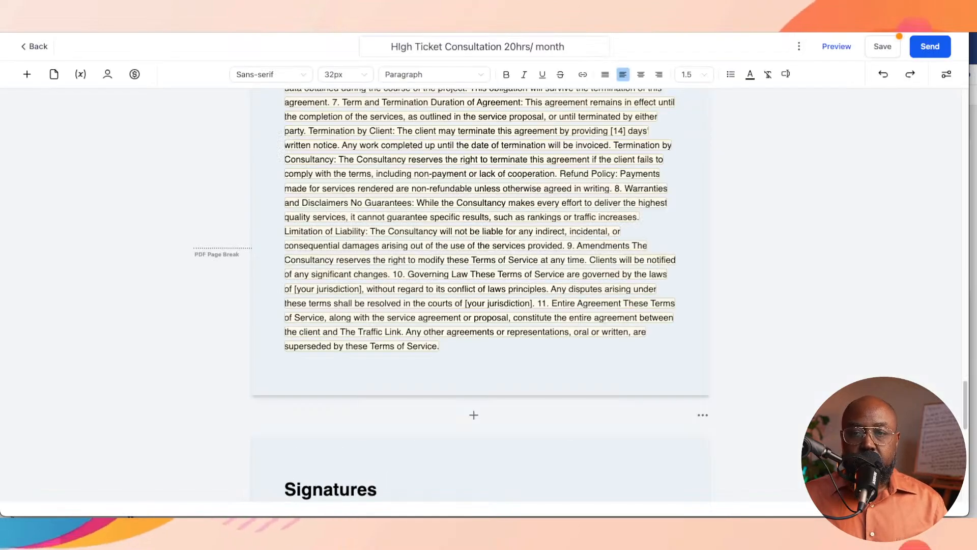
- Move the word "proposal" behind the Service Provided variable in the cover page heading so it reads "This Consultation proposal"
click(836, 47)
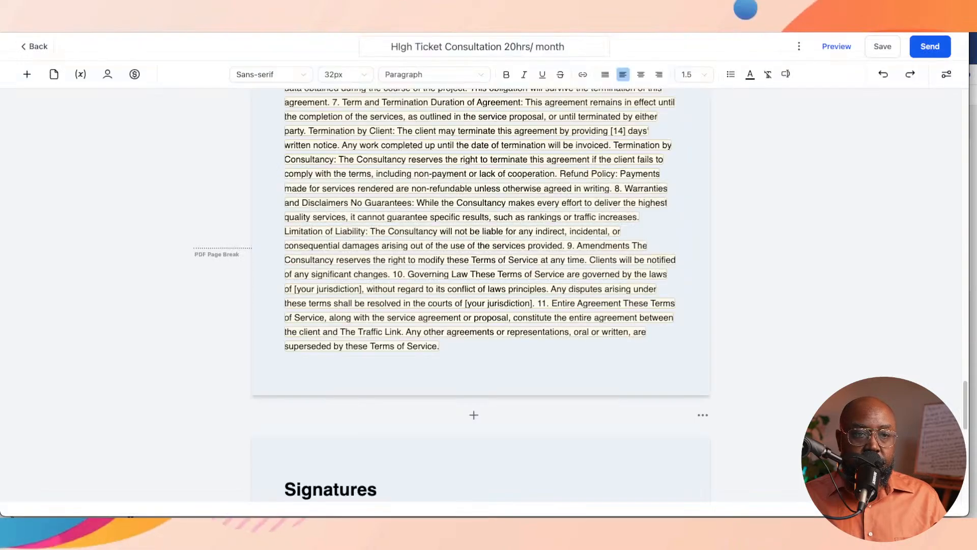
scroll(480, 293, up, 20)
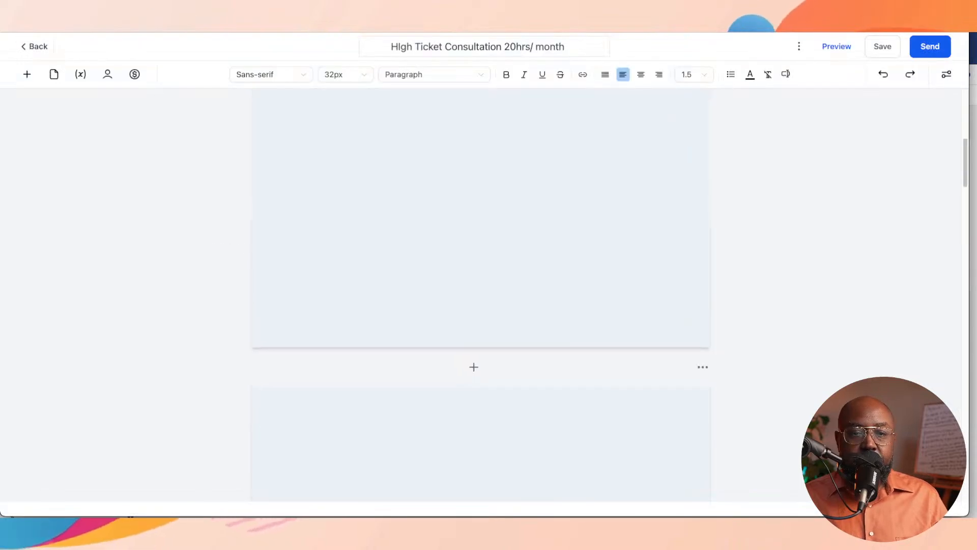
scroll(480, 293, down, 4)
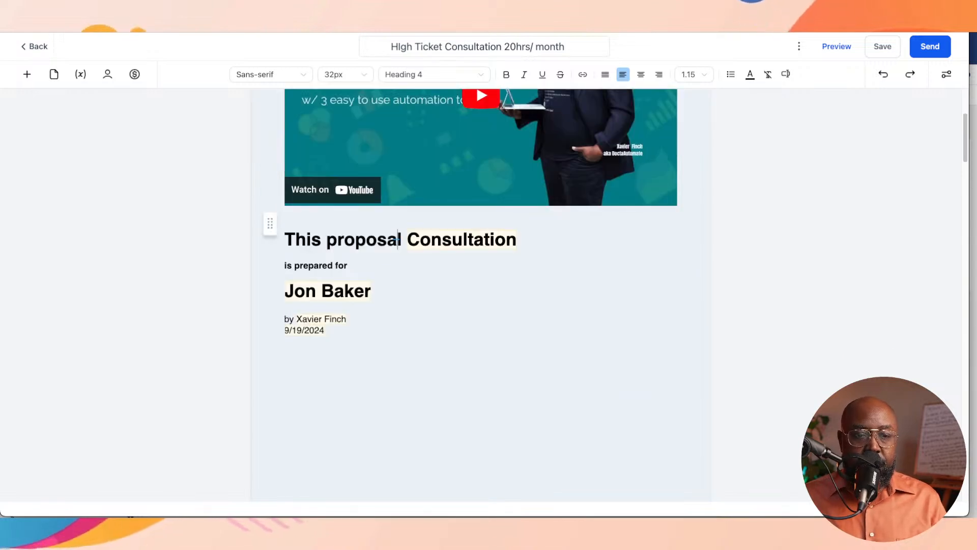
click(398, 239)
drag(406, 239, 322, 240)
key(super+c)
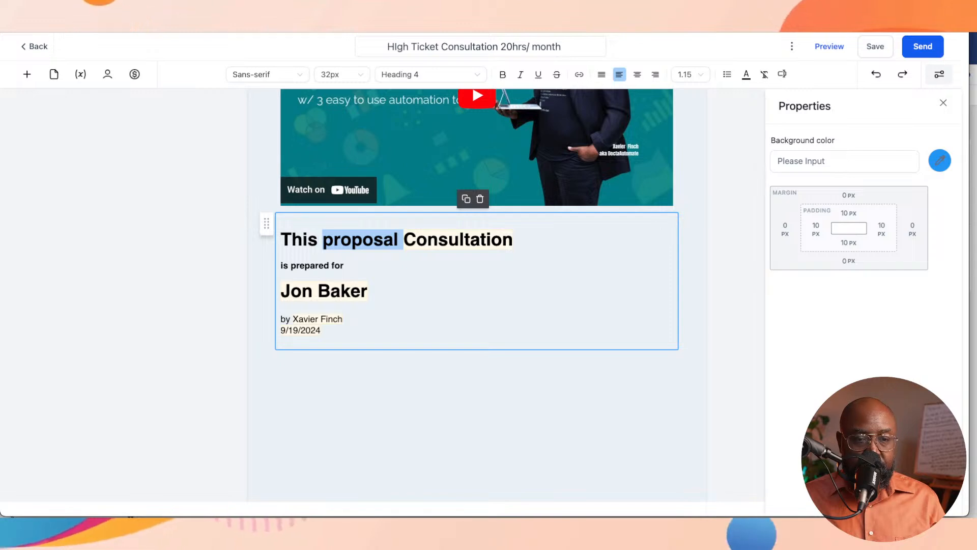
key(BackSpace)
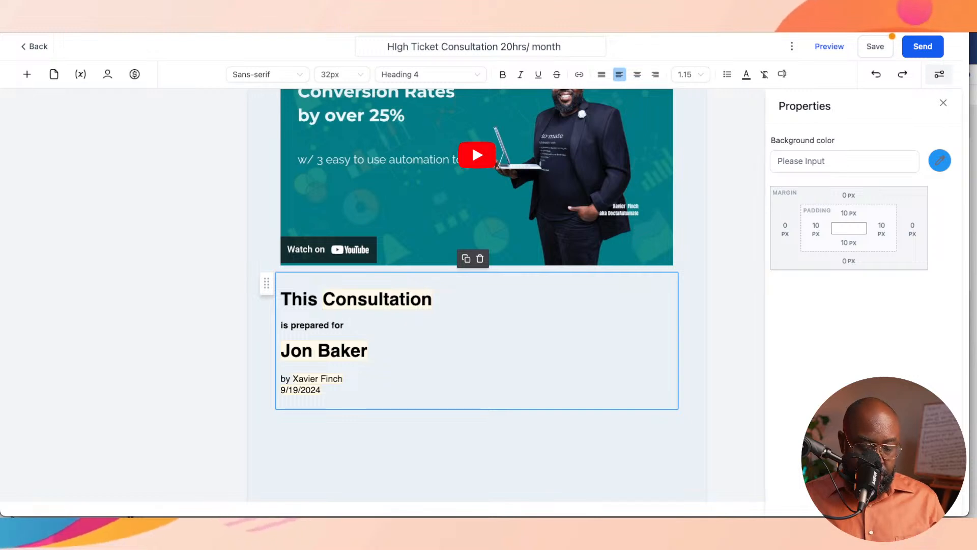
key(super+v)
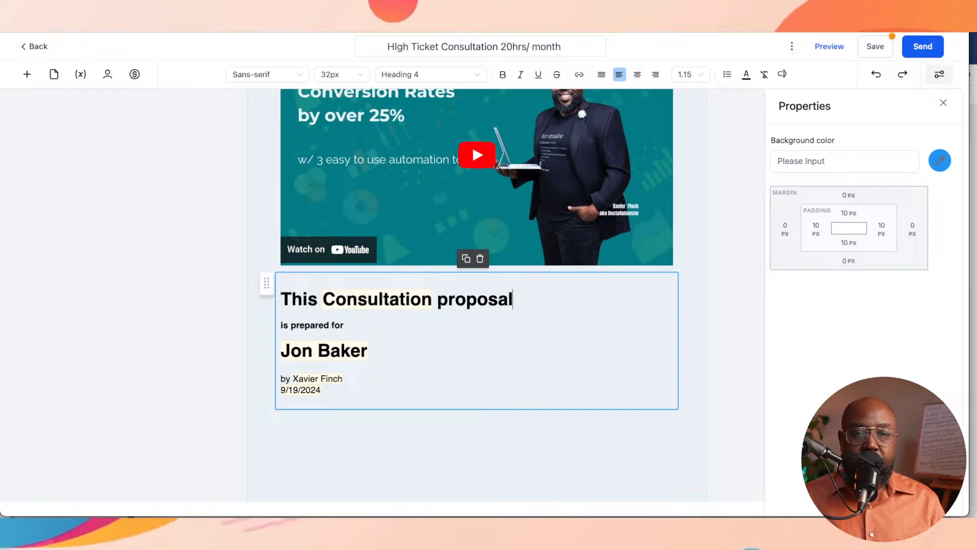
- Look up the Service Provided entry among the Contact custom fields in the custom values list without inserting it
click(782, 74)
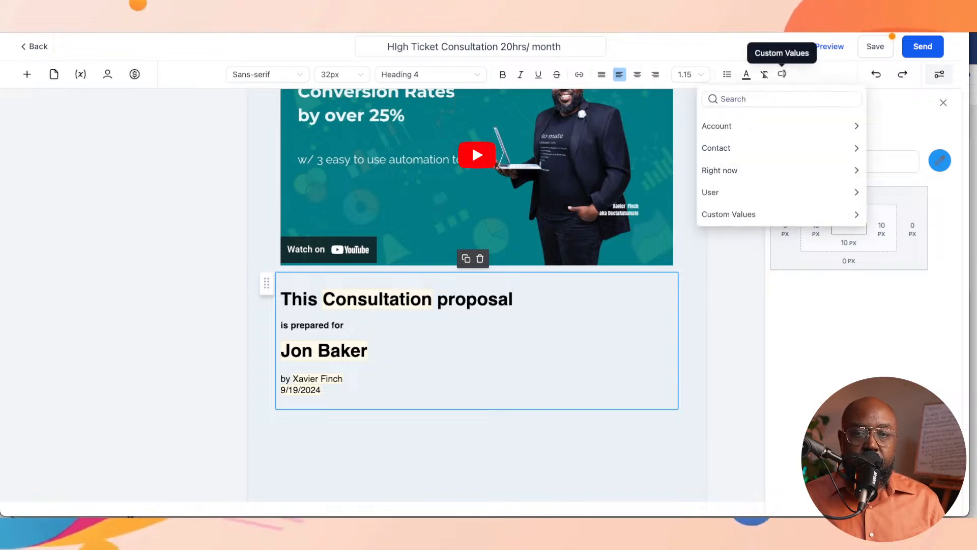
click(738, 212)
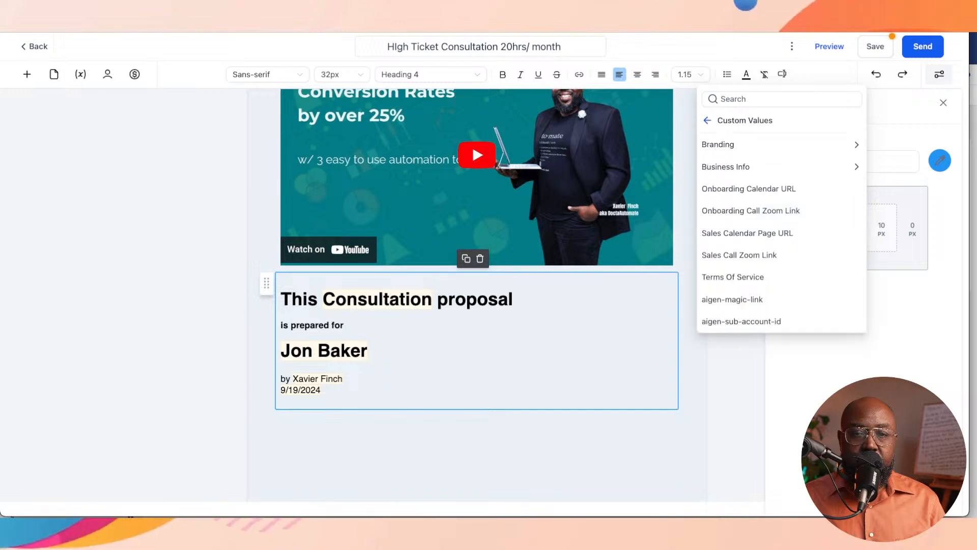
click(708, 120)
click(716, 148)
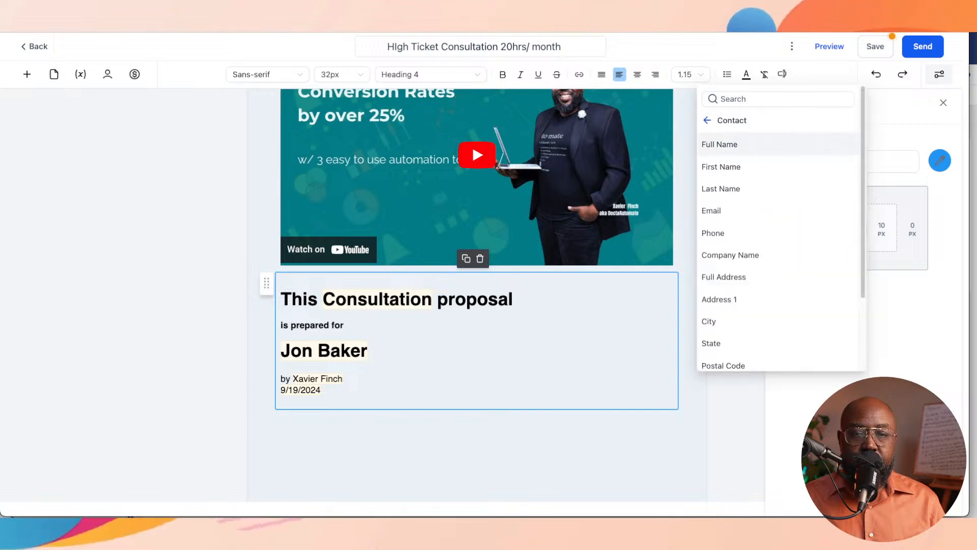
scroll(722, 264, down, 3)
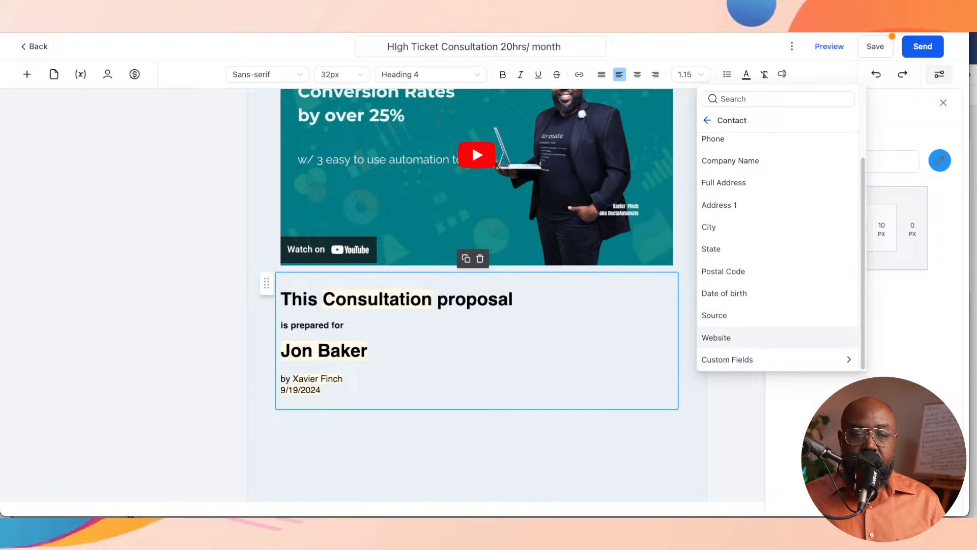
click(727, 359)
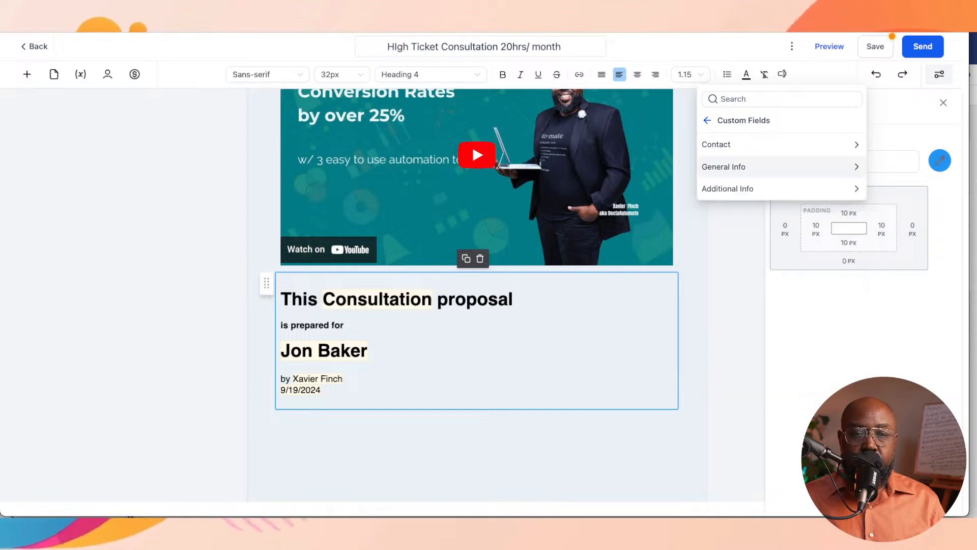
click(716, 144)
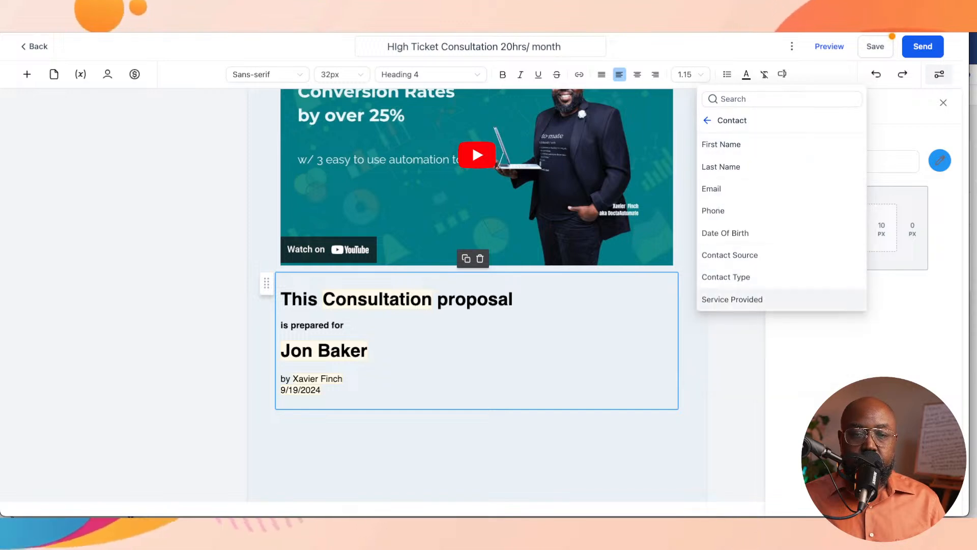
click(514, 299)
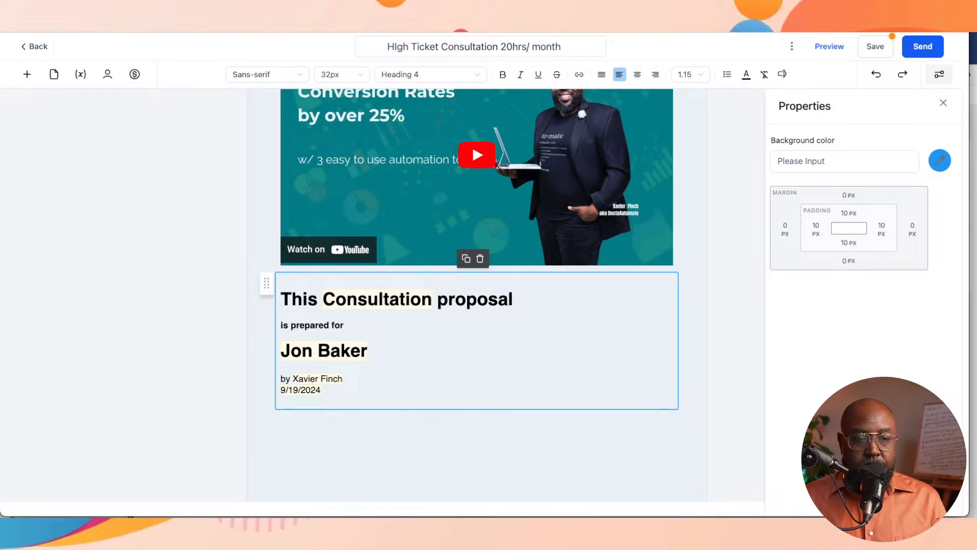
- Review the Scope of Work, Cost and Price, and Agreement Terms pages and save the document
scroll(477, 295, down, 5)
scroll(477, 295, down, 15)
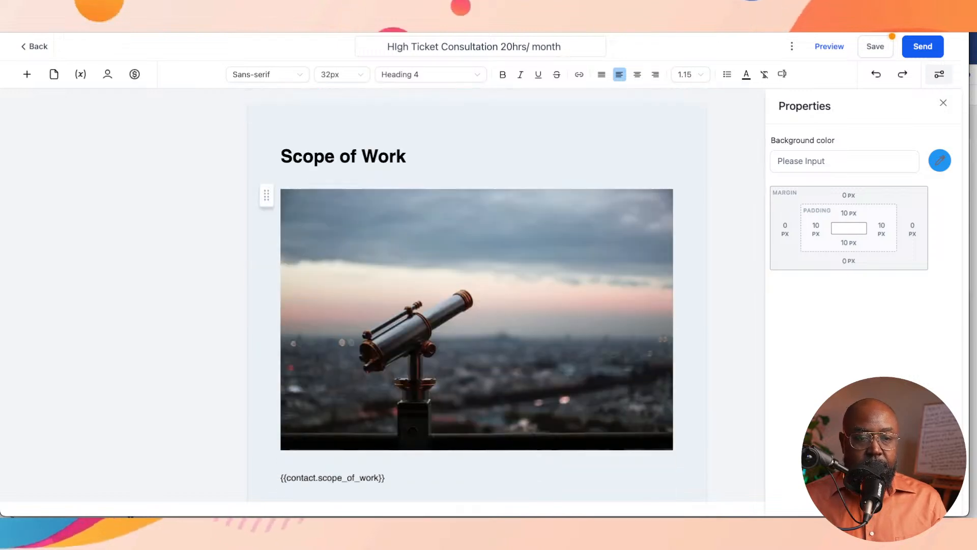
scroll(477, 295, up, 10)
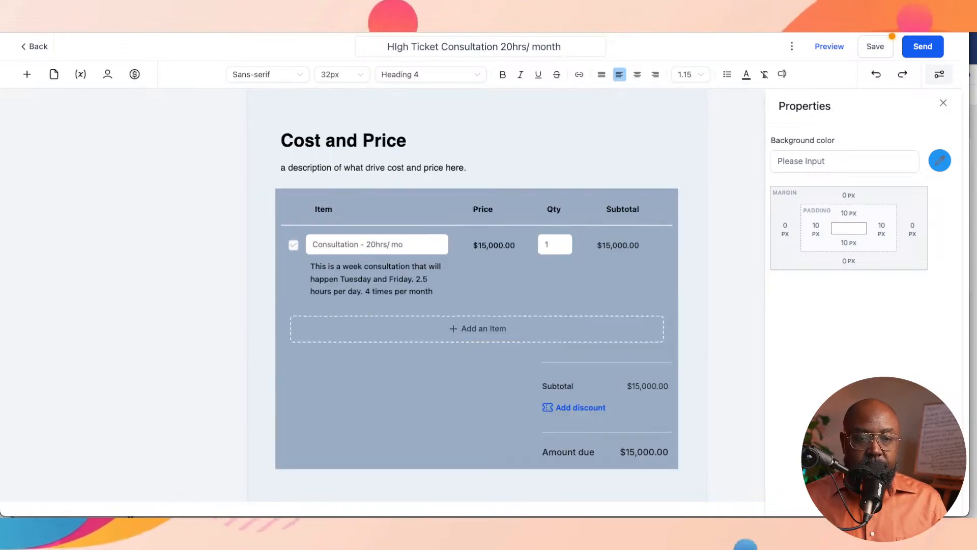
scroll(477, 295, down, 5)
scroll(476, 295, up, 3)
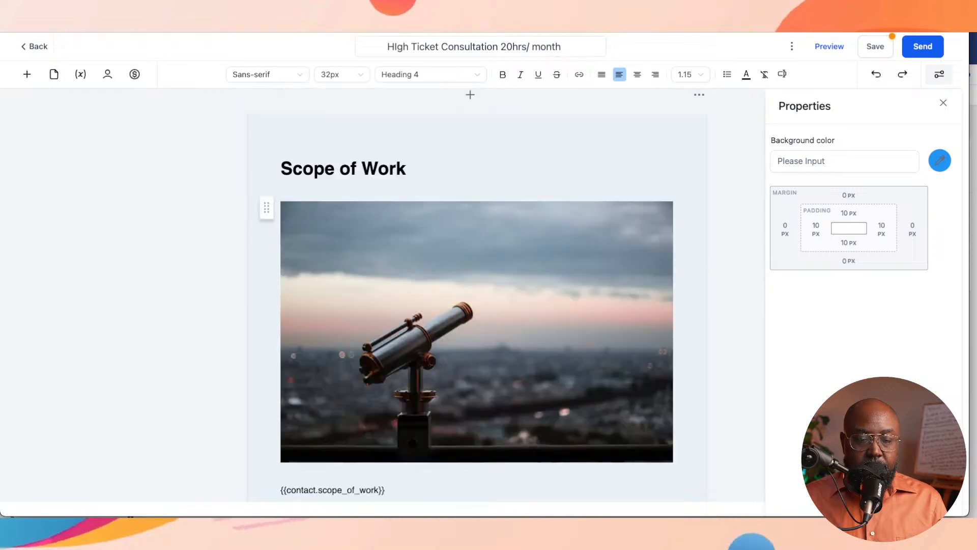
scroll(477, 295, down, 15)
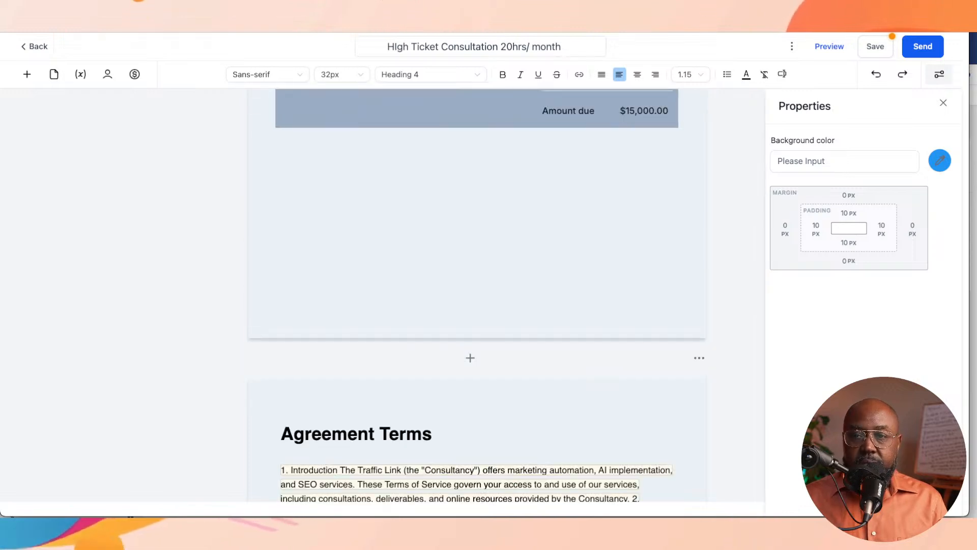
click(875, 47)
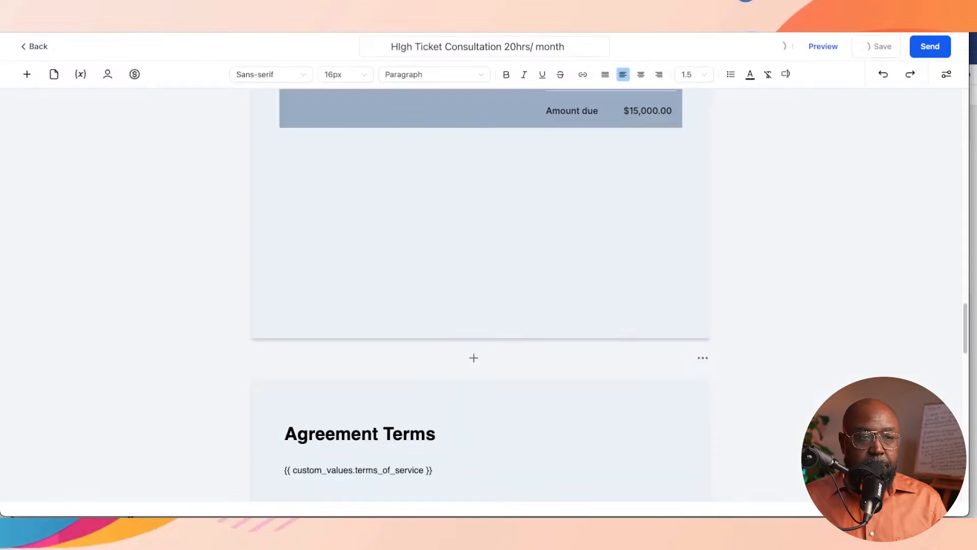
- Check the direct payment setting and the "Consultation - 20hrs/ mo" item's recurring invoice settings, and save the document
click(134, 74)
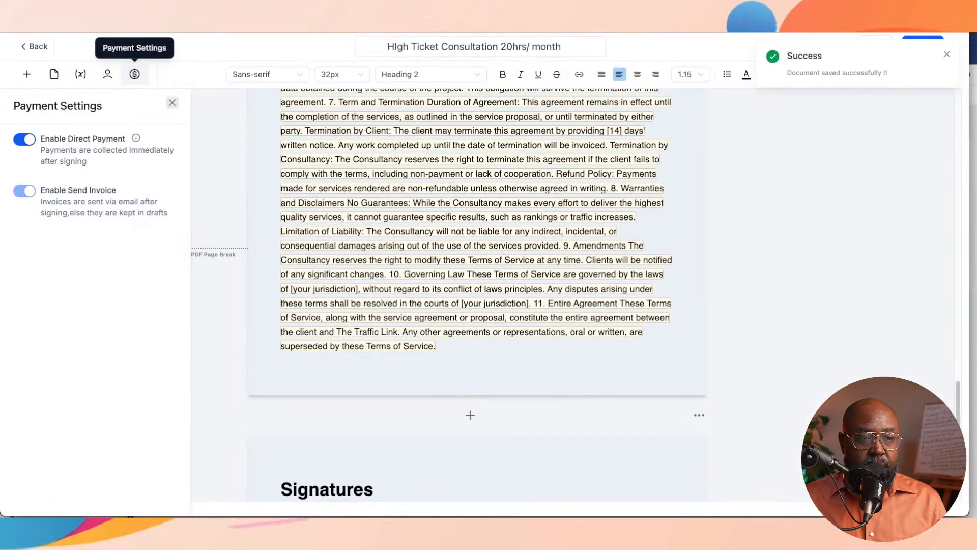
mouse_move(136, 138)
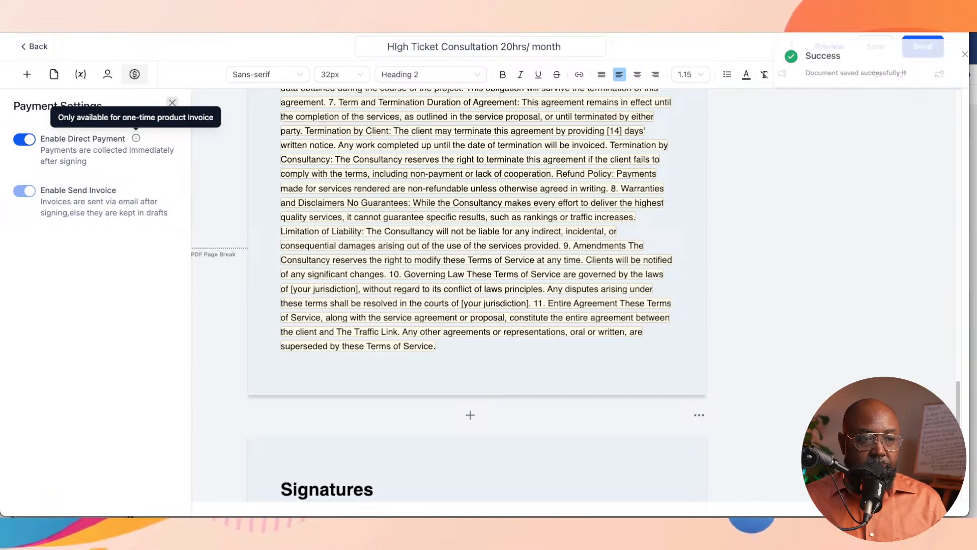
scroll(377, 179, up, 20)
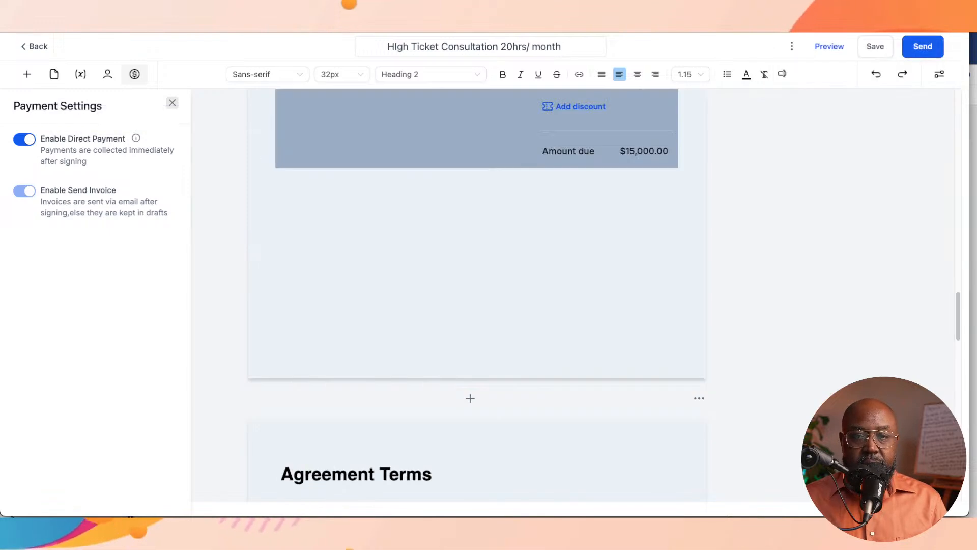
scroll(377, 179, down, 5)
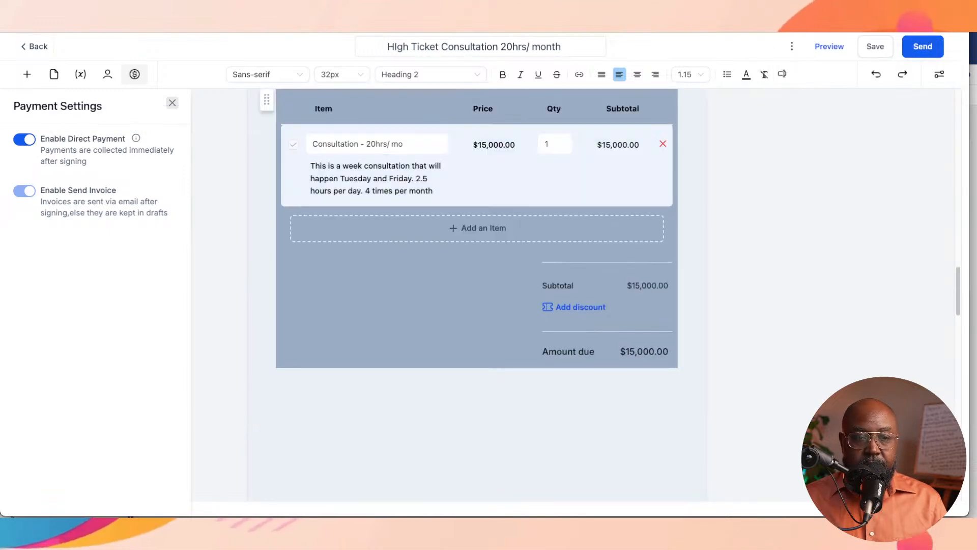
click(492, 177)
scroll(860, 295, down, 3)
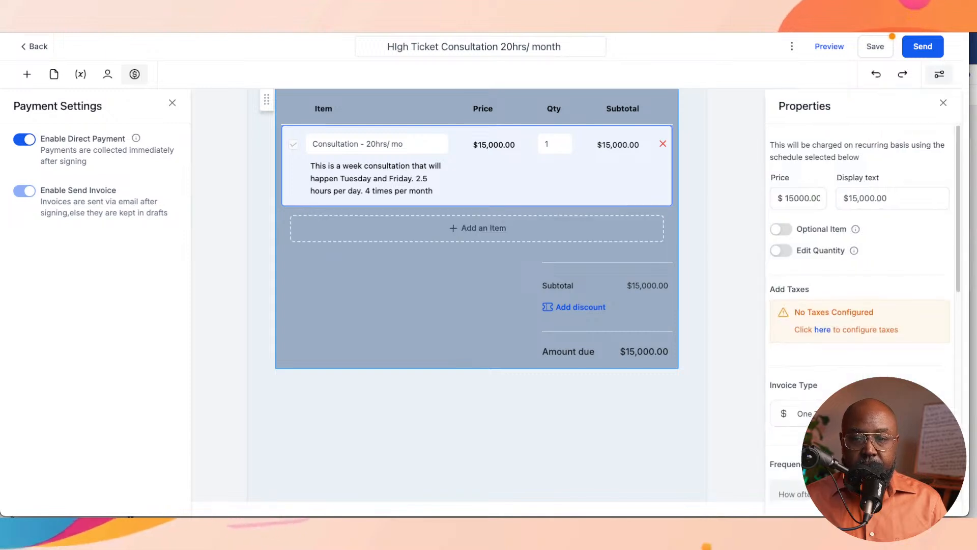
scroll(860, 295, up, 3)
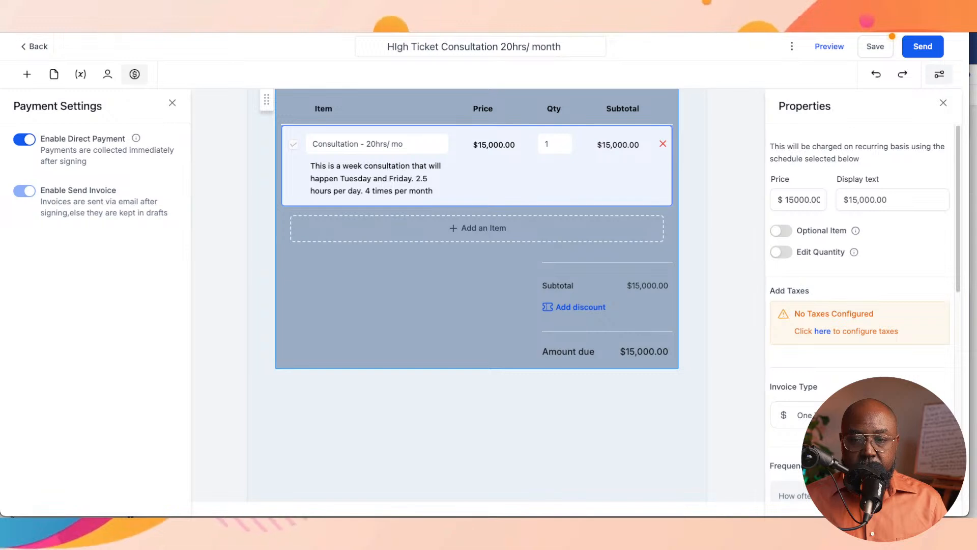
scroll(860, 305, down, 5)
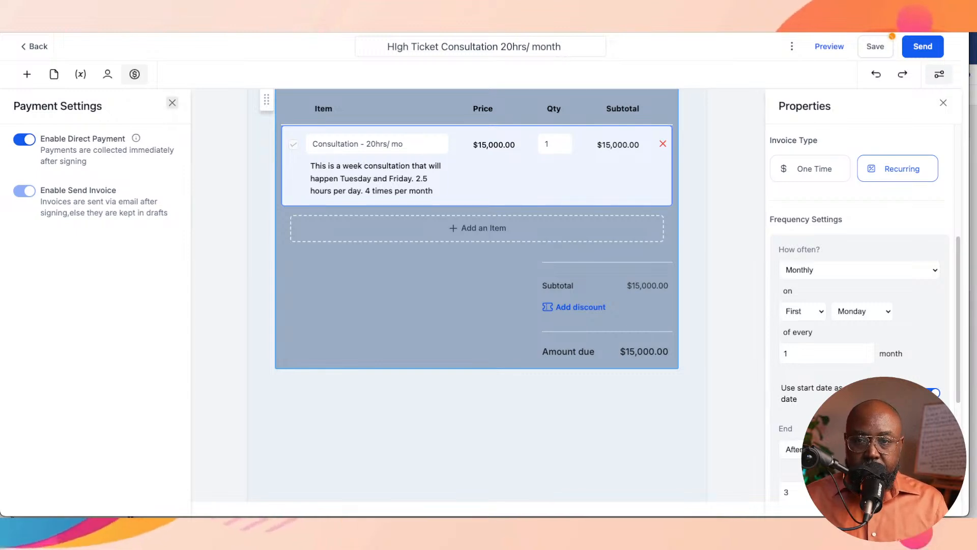
click(876, 46)
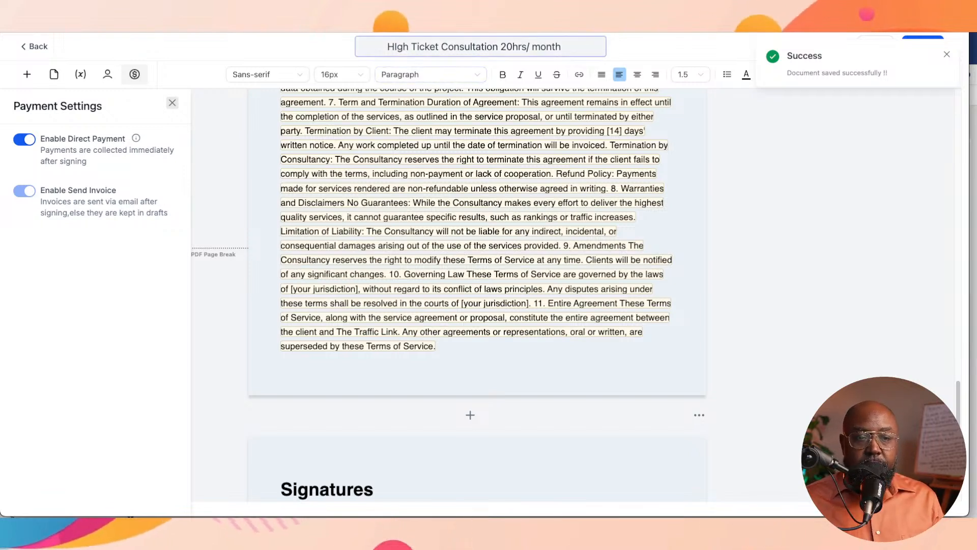
- Examine the {{contact.scope_of_work}} variable beneath the image on the Scope of Work page
scroll(476, 224, up, 3)
scroll(476, 295, up, 20)
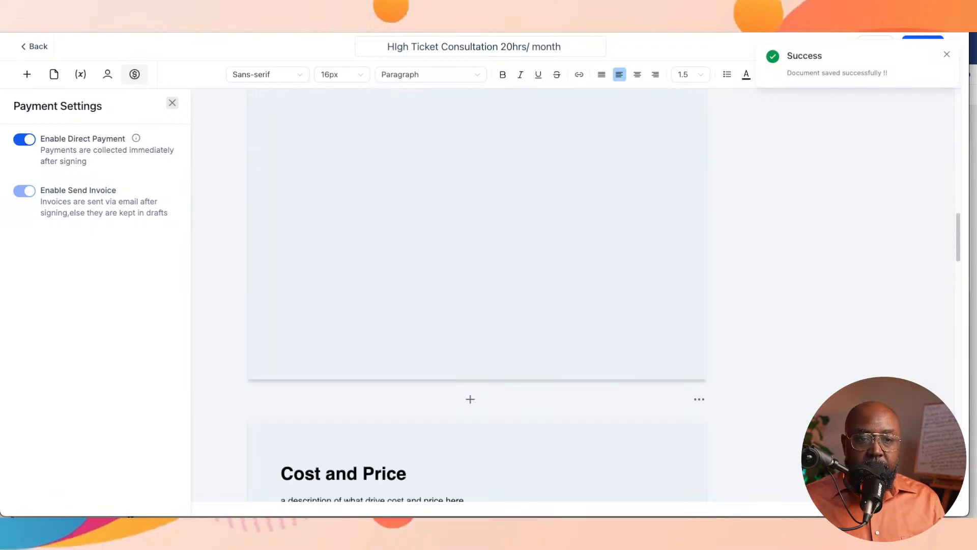
scroll(476, 295, up, 7)
scroll(476, 295, down, 7)
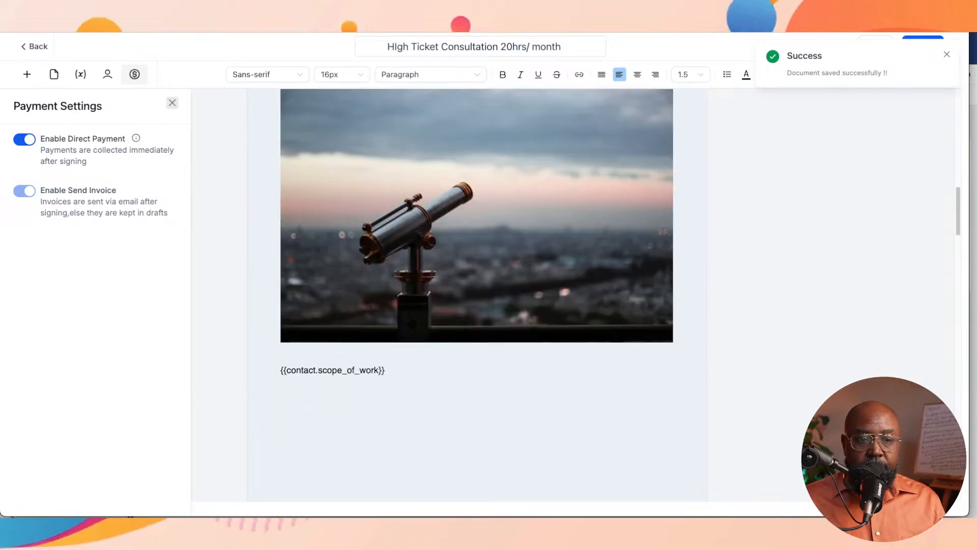
scroll(476, 295, down, 1)
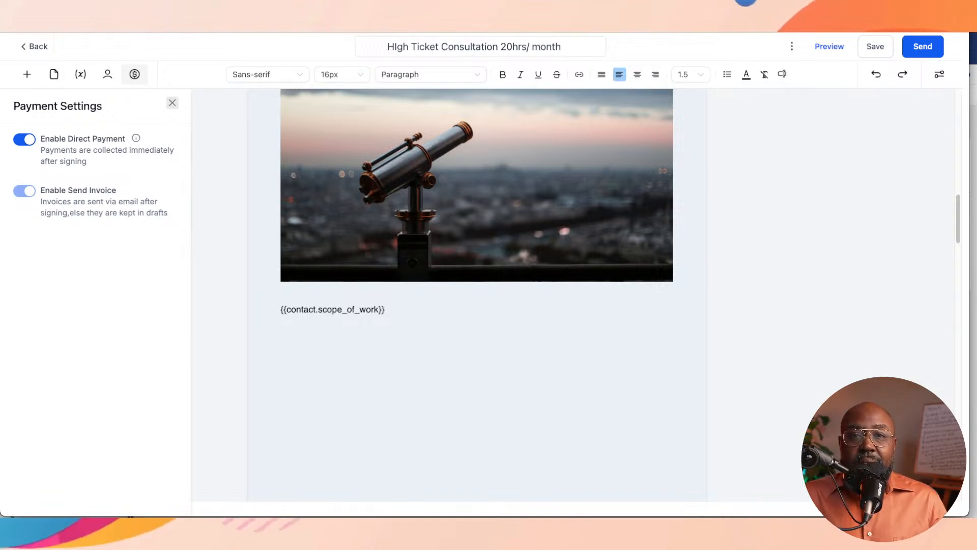
key(super+Tab)
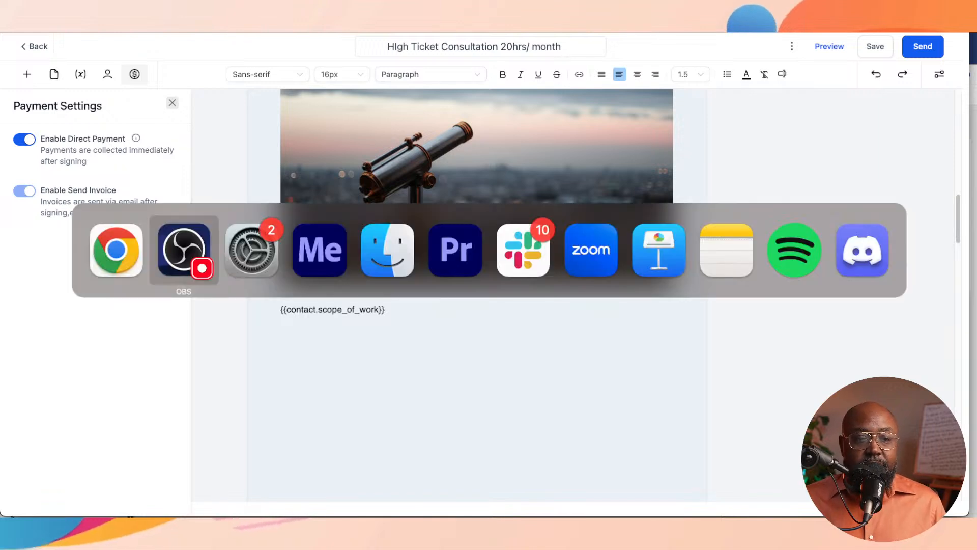
key(super+Tab)
key(super+shift+Tab)
key(super+shift+Tab)
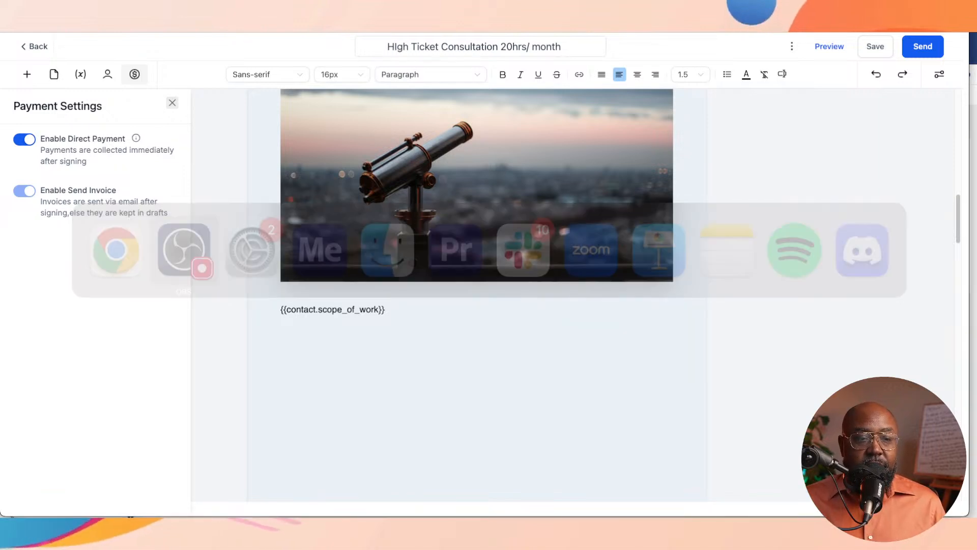